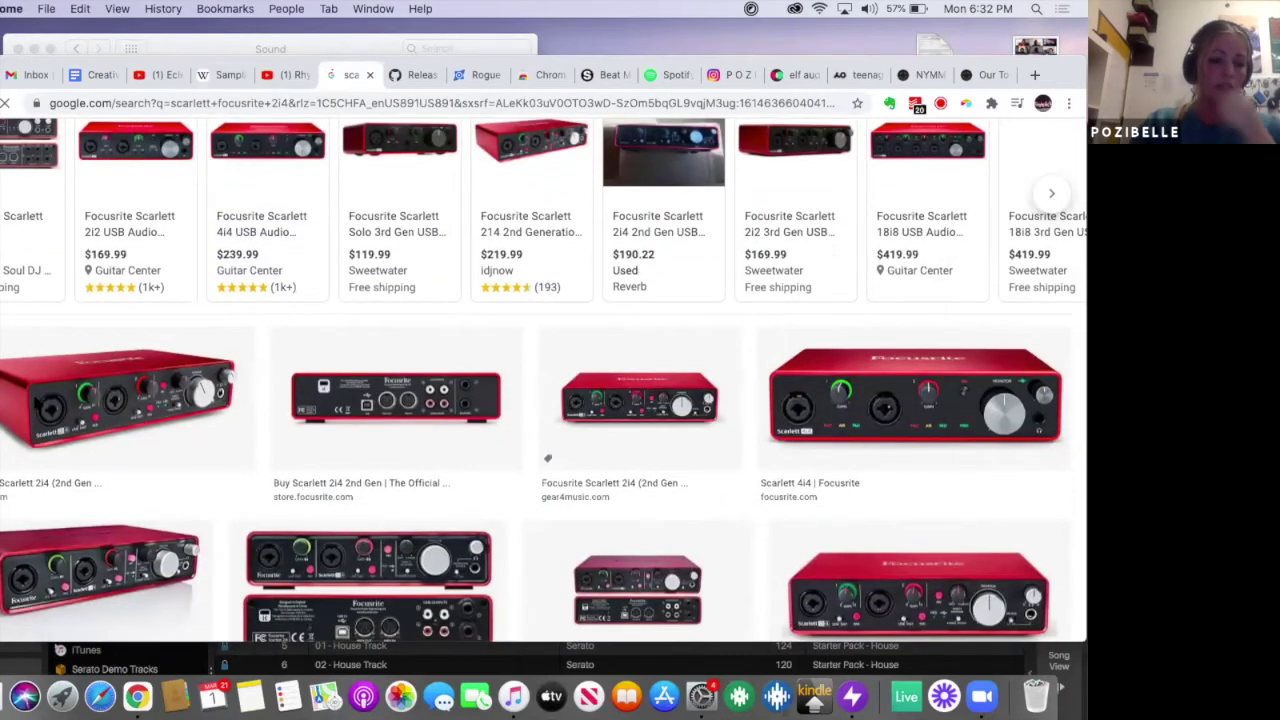
Step: Show the Scarlett 2i4 image results and highlight the query "scarlett focusrite 2i4"
left_click(38, 410)
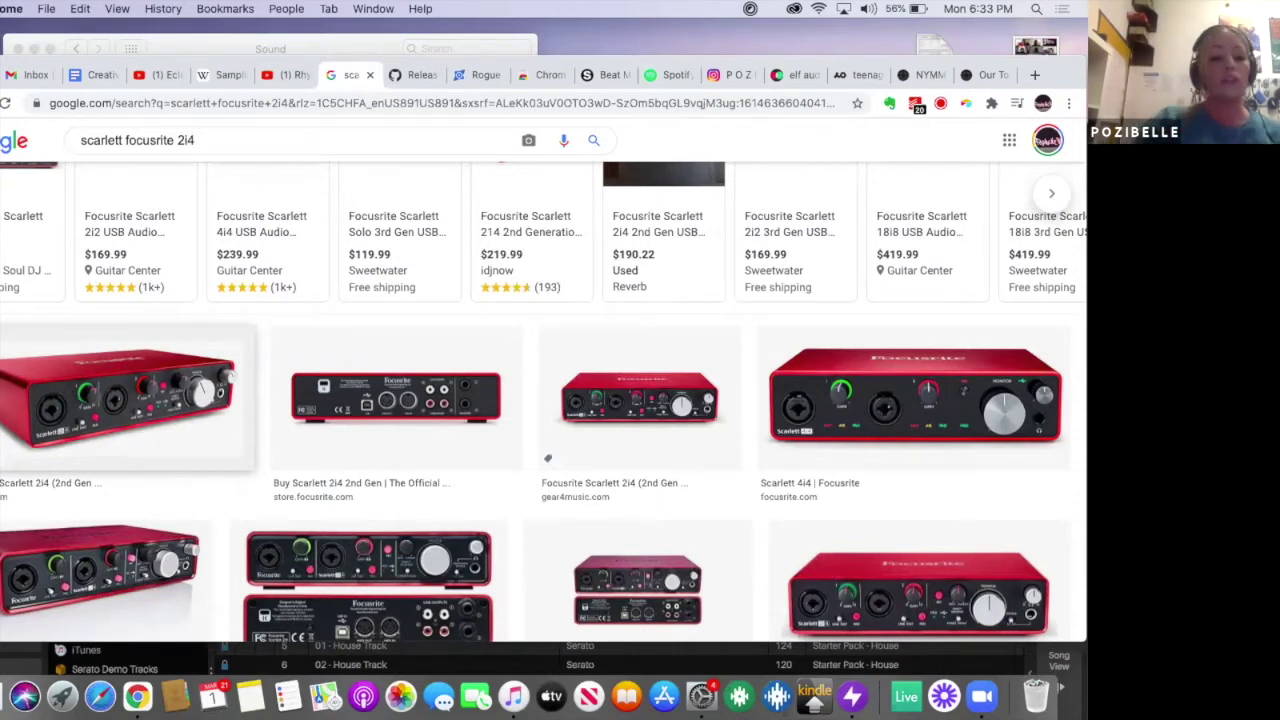
double_click(128, 140)
left_click(128, 140)
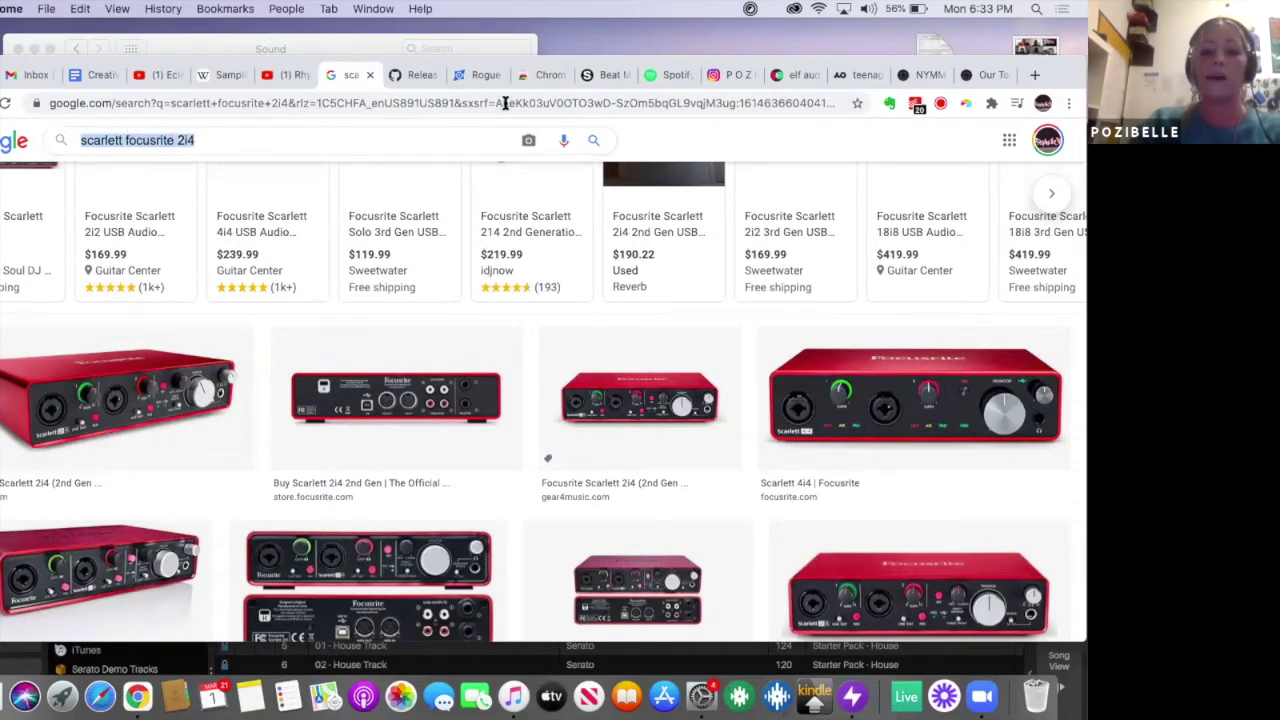
Step: Show the Instagram post picturing the music gear and shift the browser window slightly upward
left_click(712, 80)
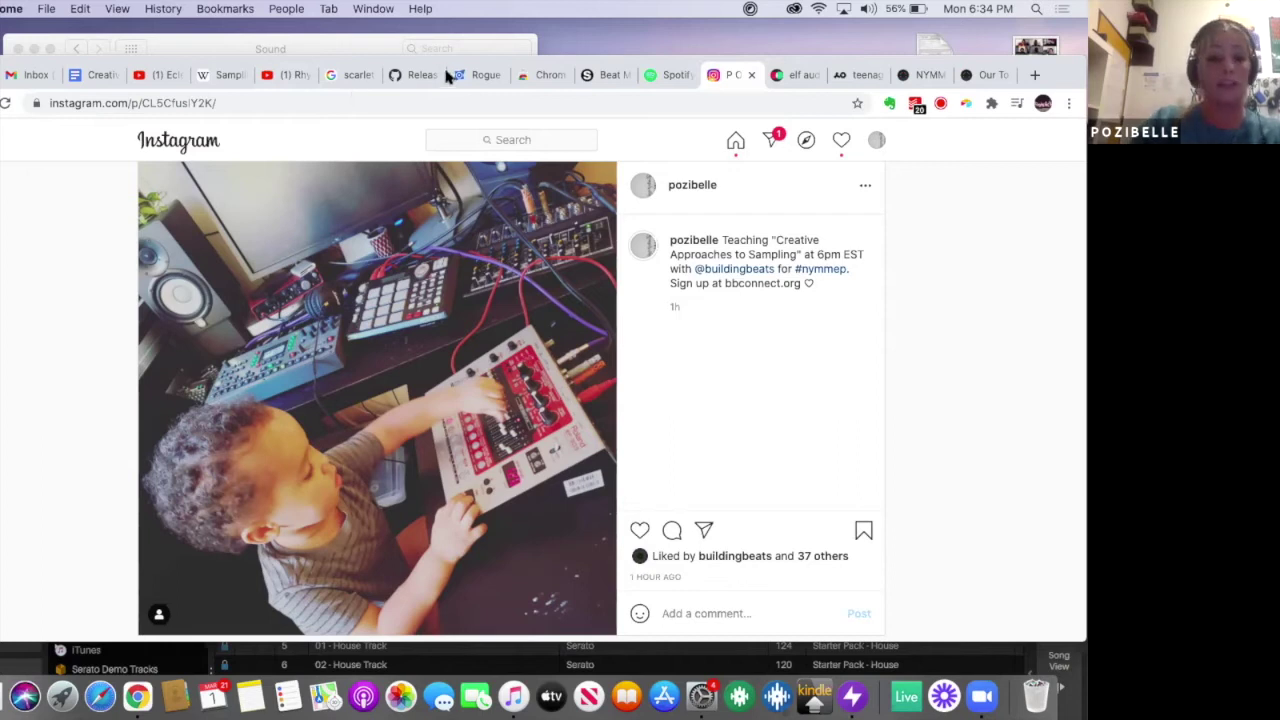
left_click_drag(436, 62, 436, 48)
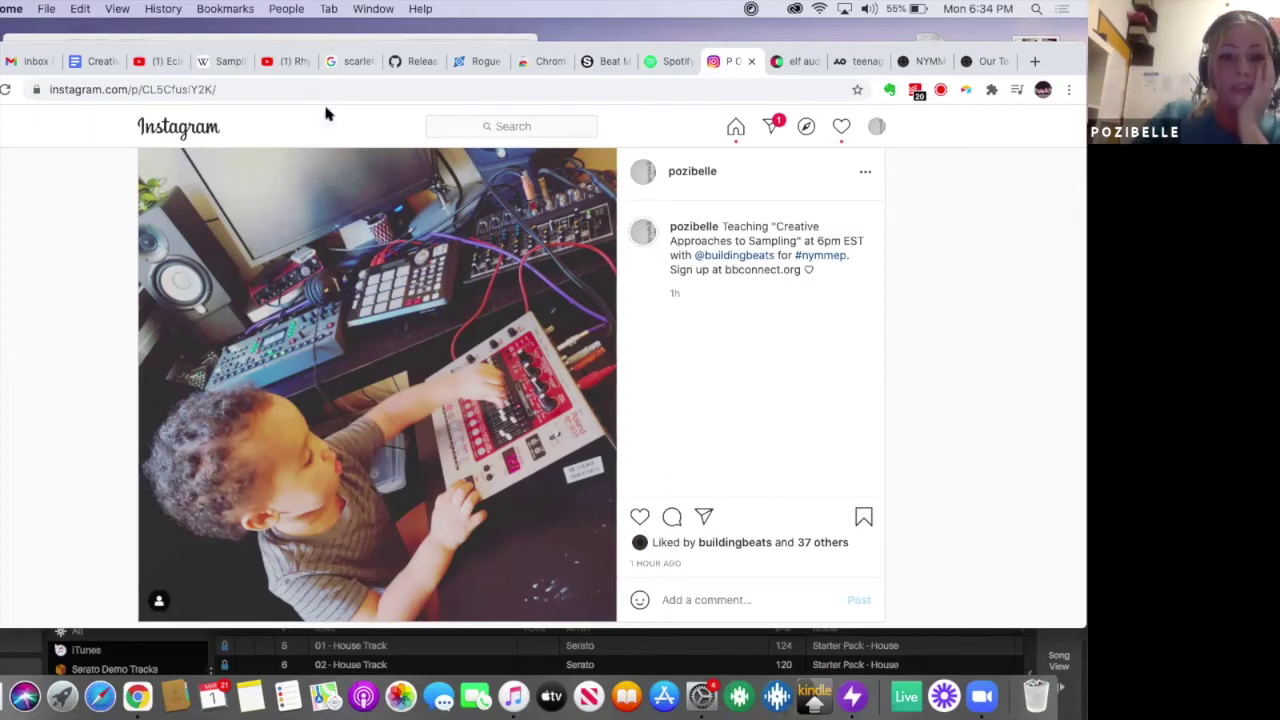
Step: Show the Soundflower 2.0b2 release page on GitHub and list the Mac's sound output devices
left_click(410, 62)
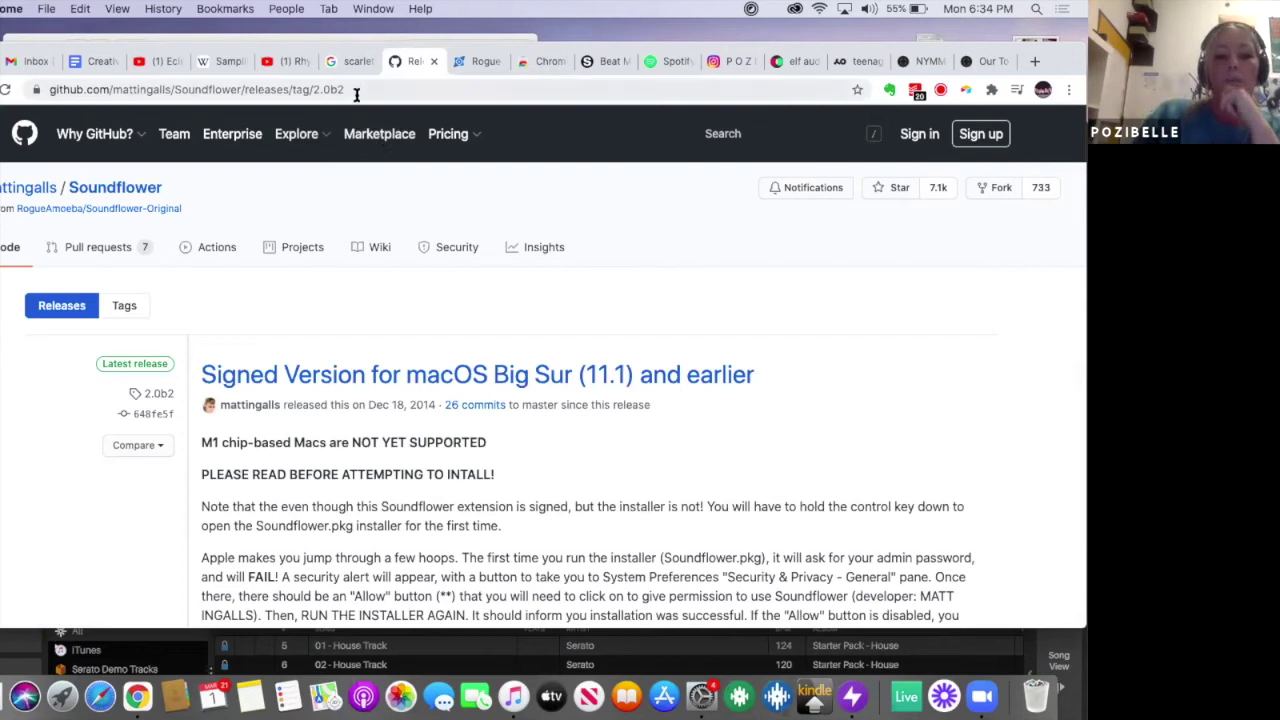
scroll(357, 360, "down", 1)
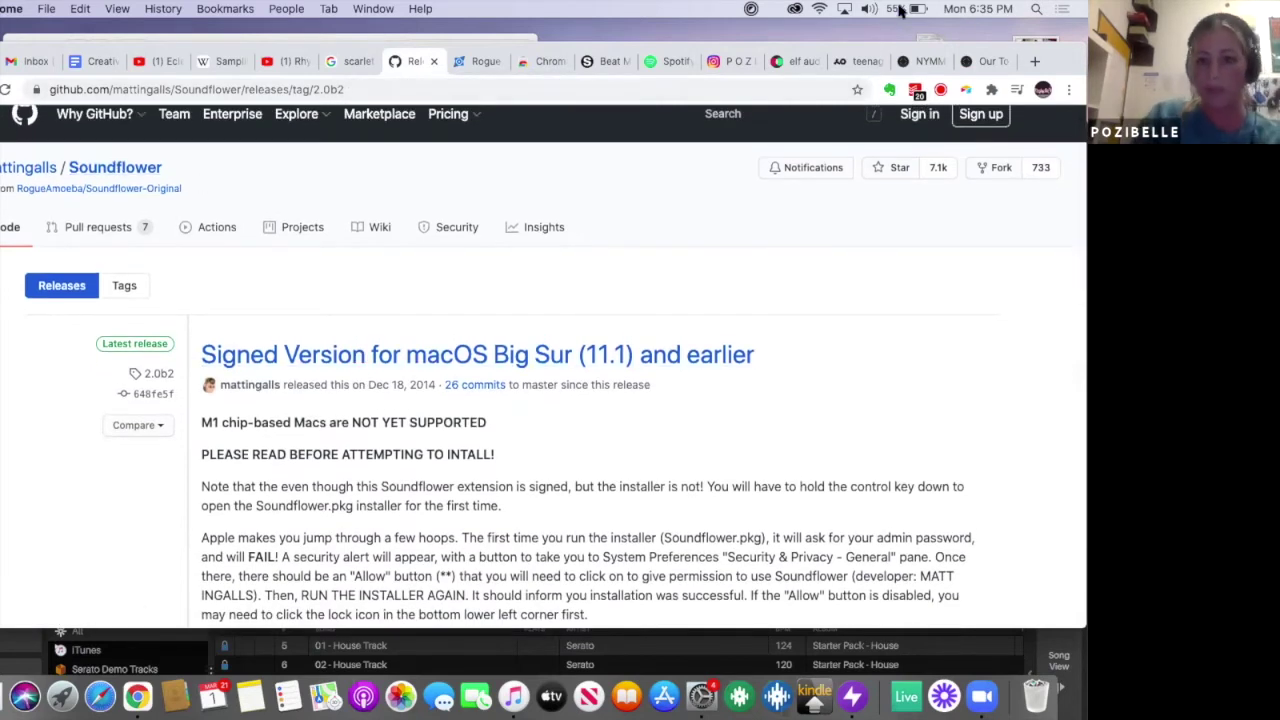
left_click(868, 9)
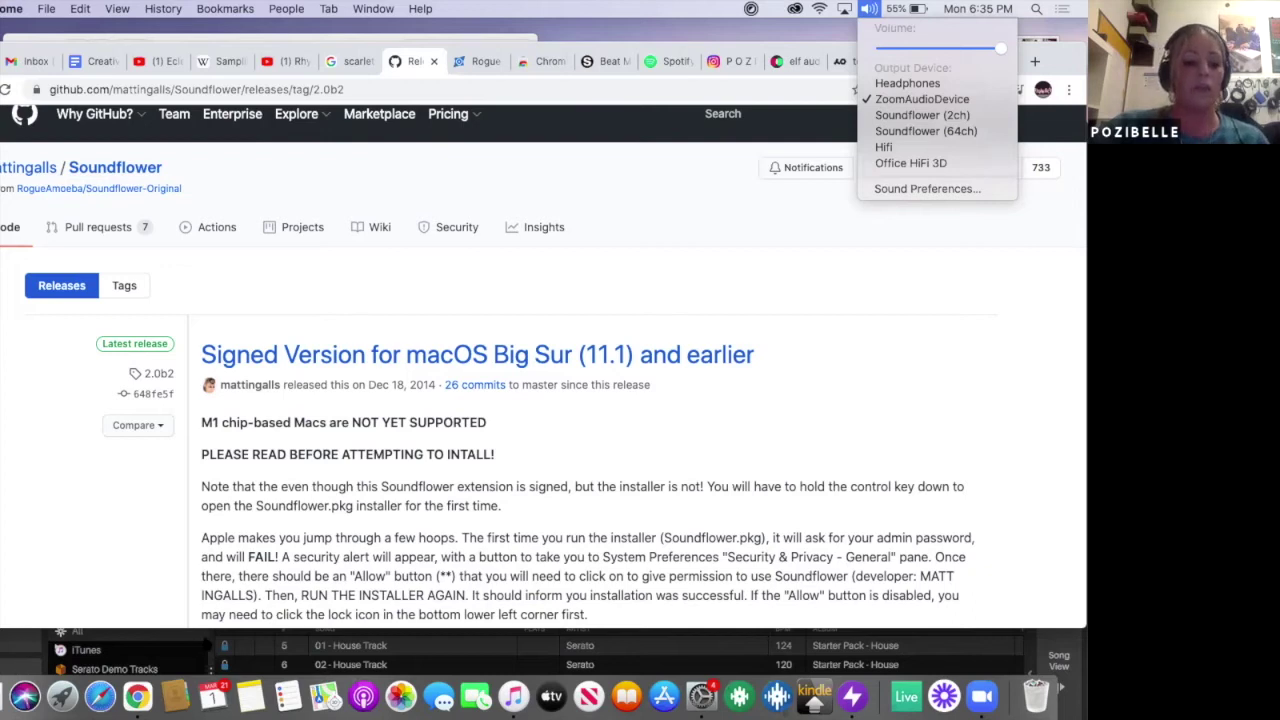
Step: Switch to Serato Studio and list the audio output choices in its audio setup
left_click(212, 644)
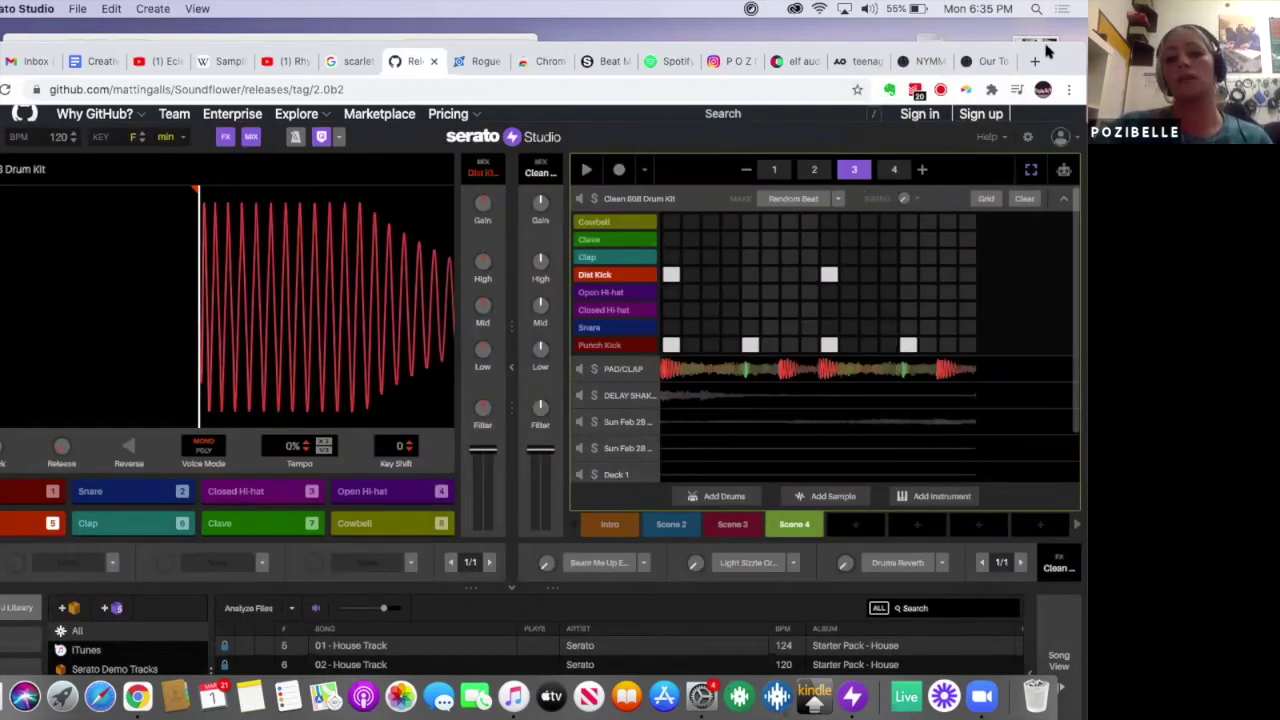
left_click(1027, 137)
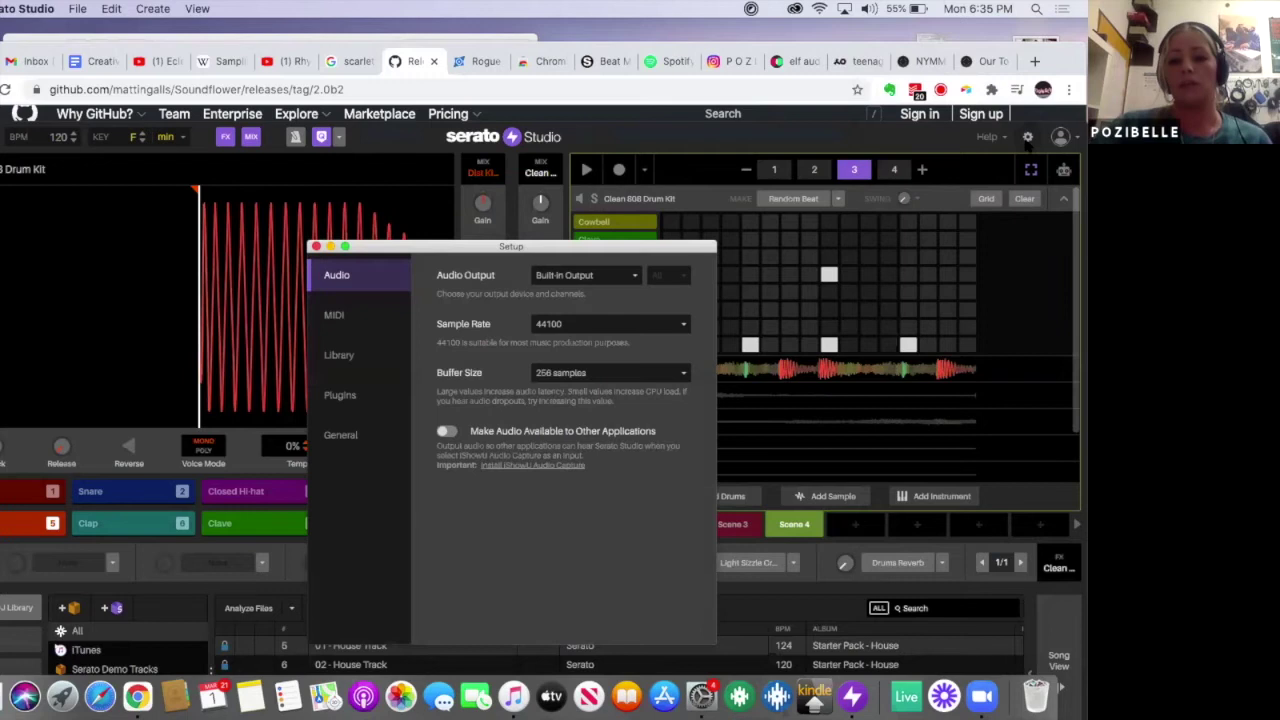
left_click(612, 276)
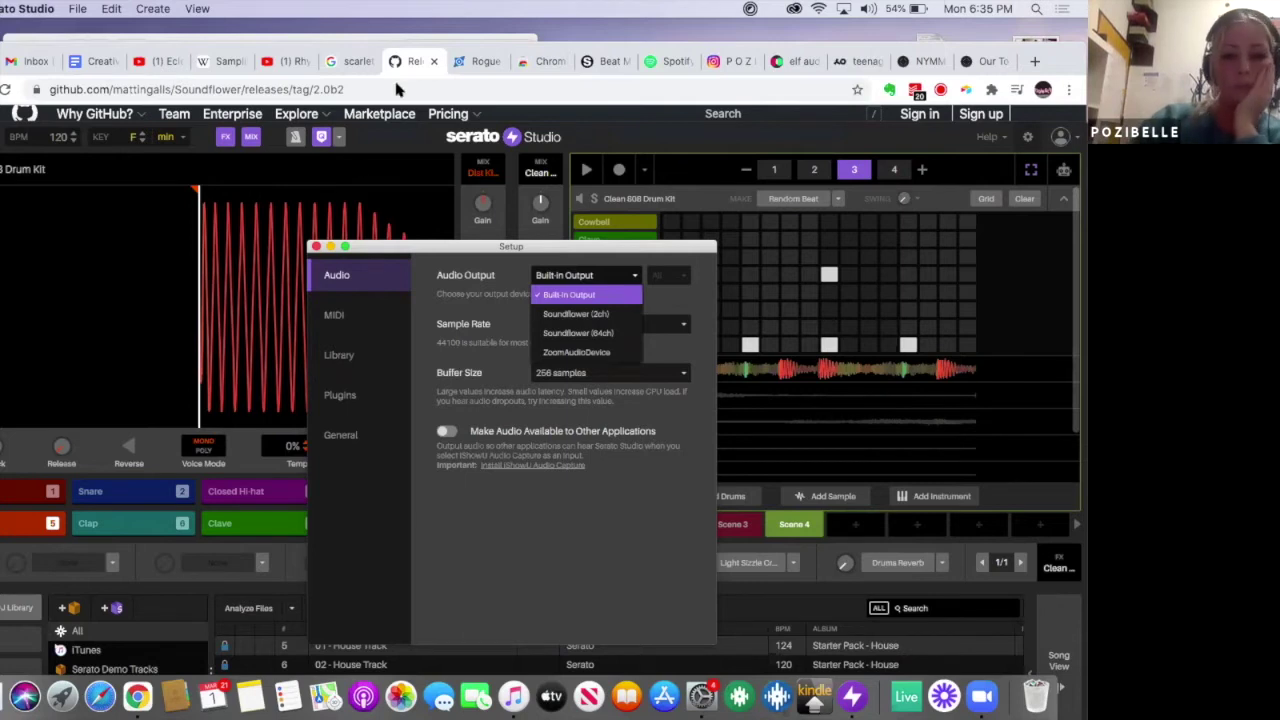
Step: Return to Chrome and examine the Soundflower release page's installation notes and downloadable assets
left_click(399, 72)
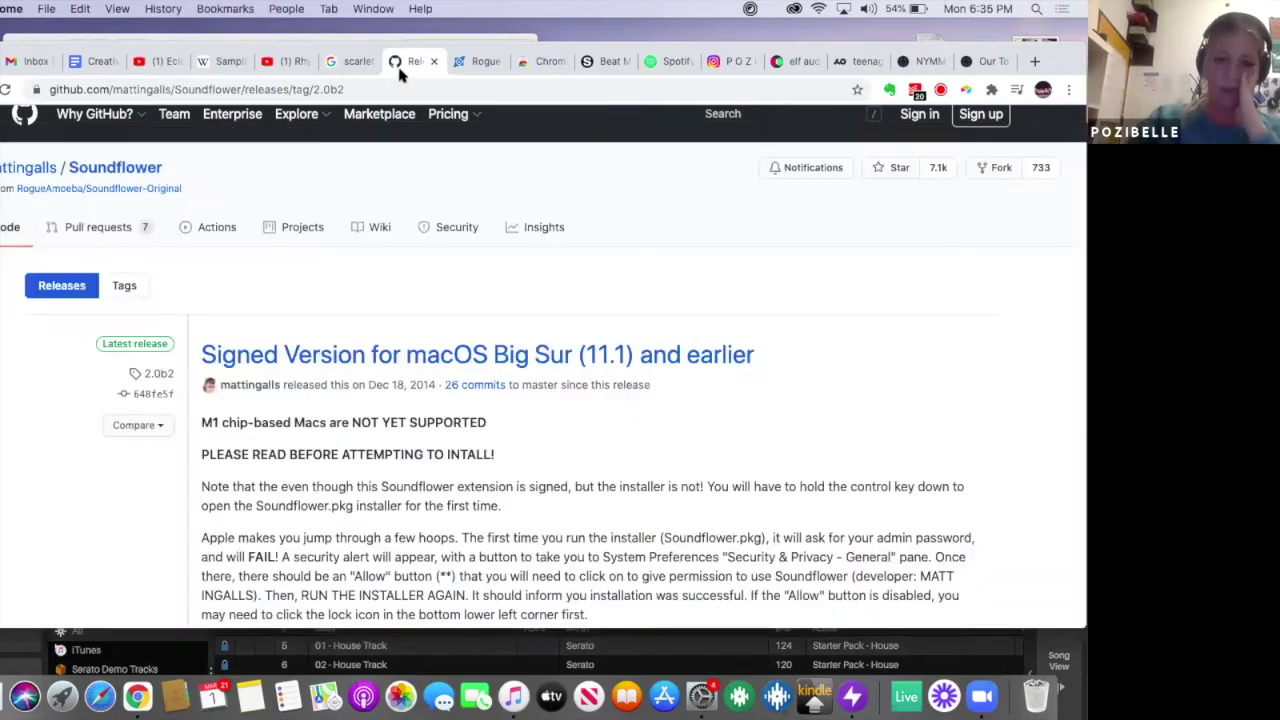
left_click(475, 64)
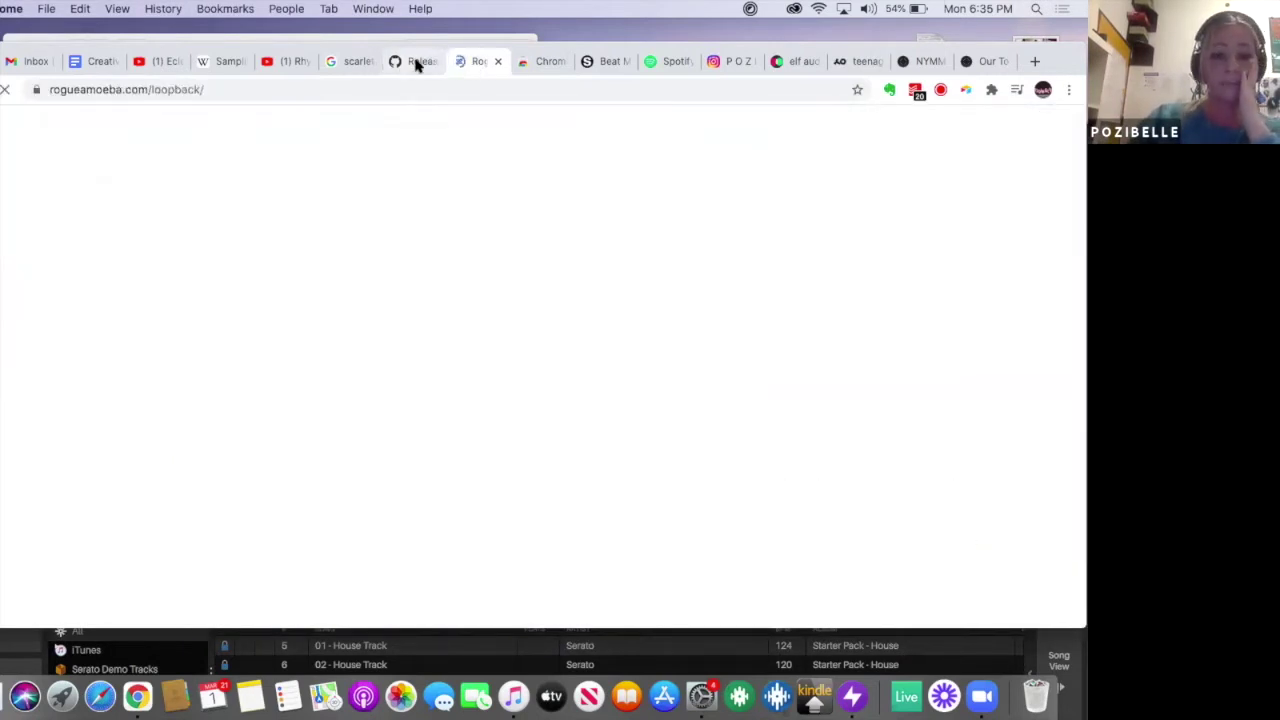
left_click(416, 62)
scroll(416, 388, "down", 10)
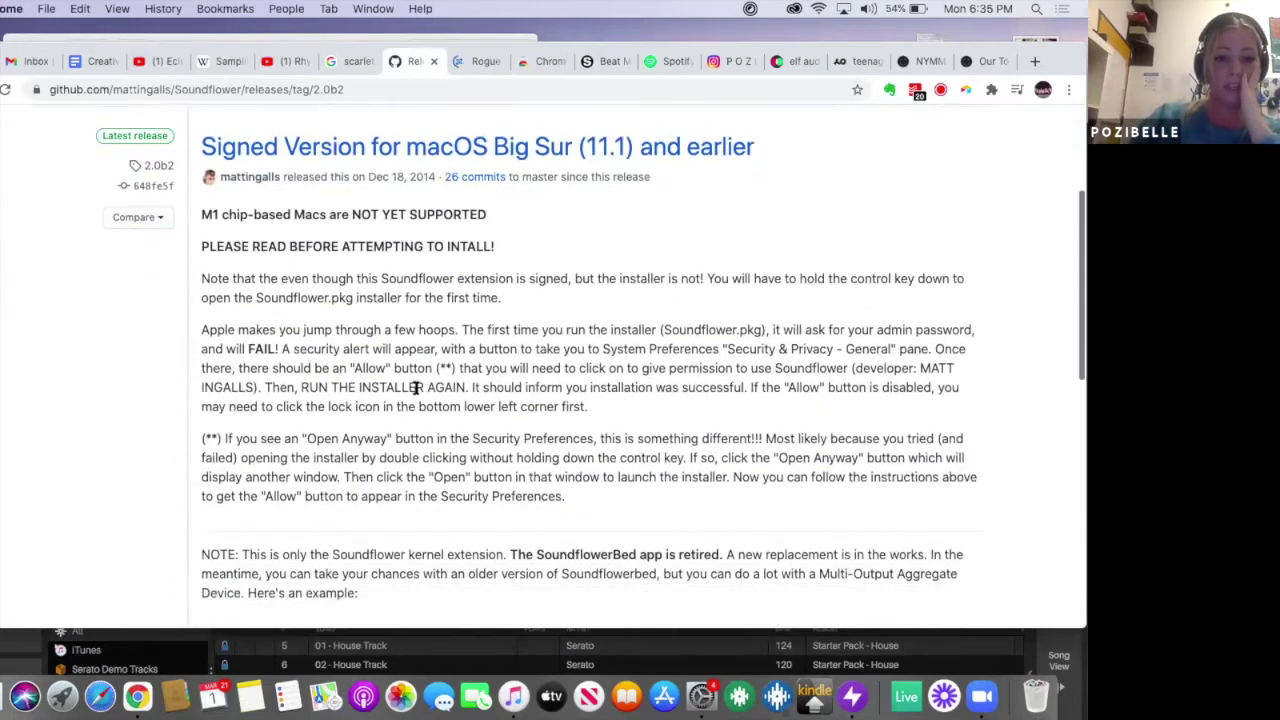
scroll(416, 392, "down", 5)
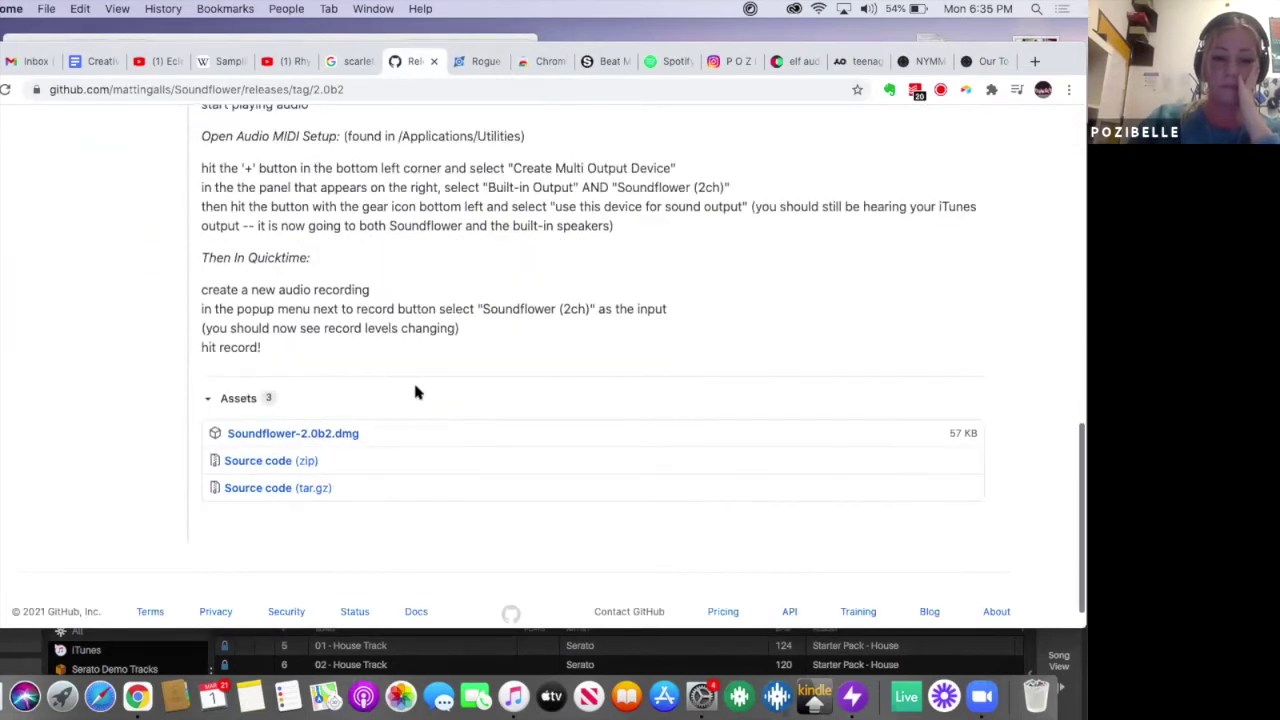
scroll(413, 379, "up", 3)
scroll(414, 386, "up", 12)
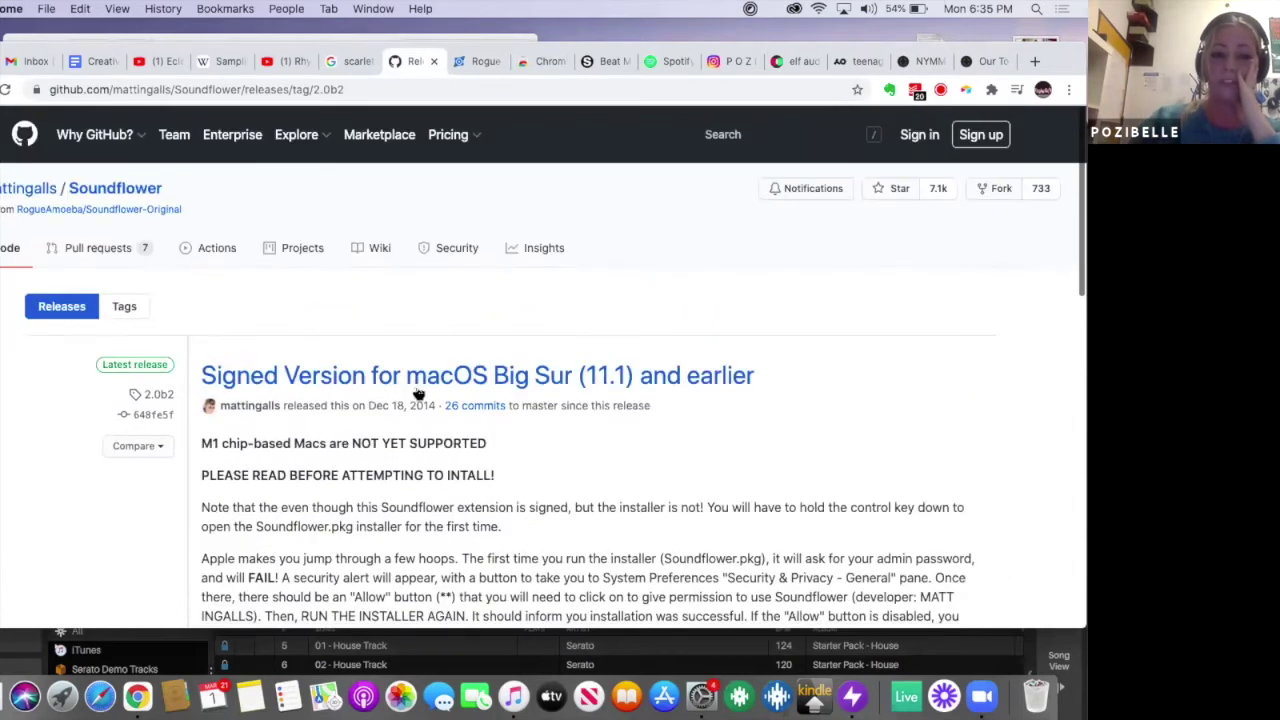
Step: Examine Rogue Amoeba's Loopback page, including its diagram of sources, output channels and monitors
left_click(469, 68)
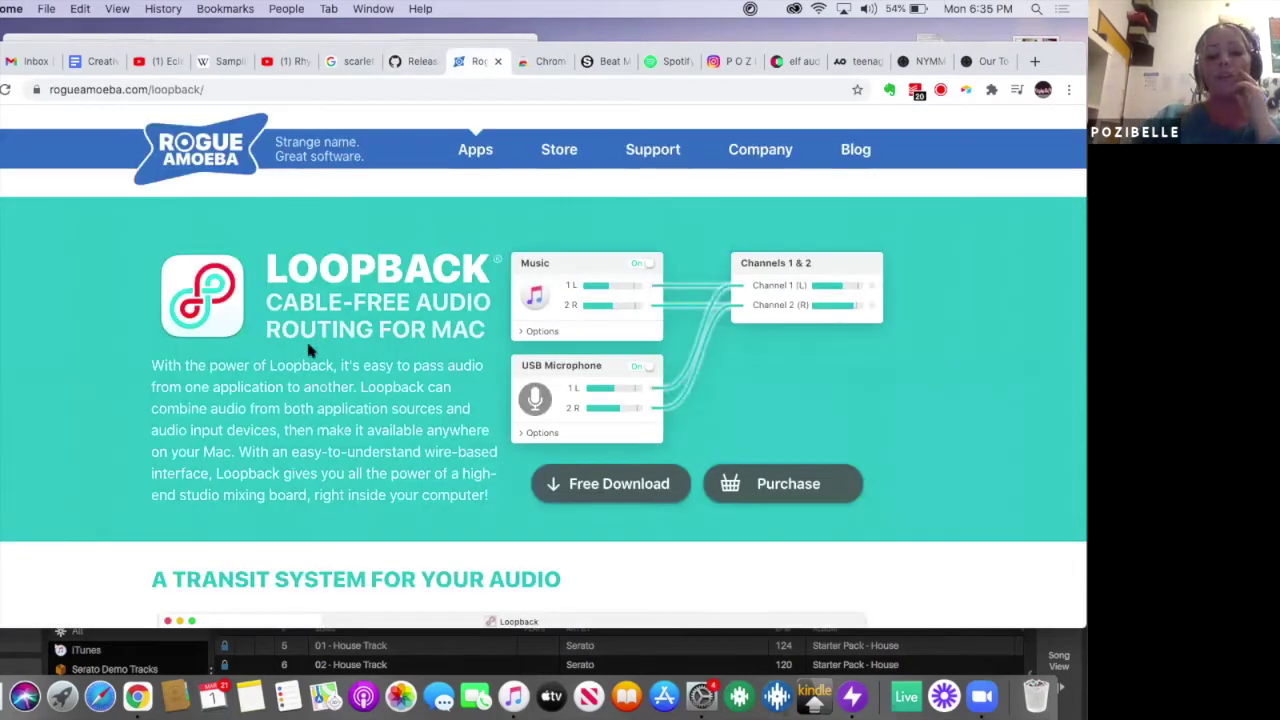
scroll(308, 350, "down", 5)
scroll(308, 350, "down", 6)
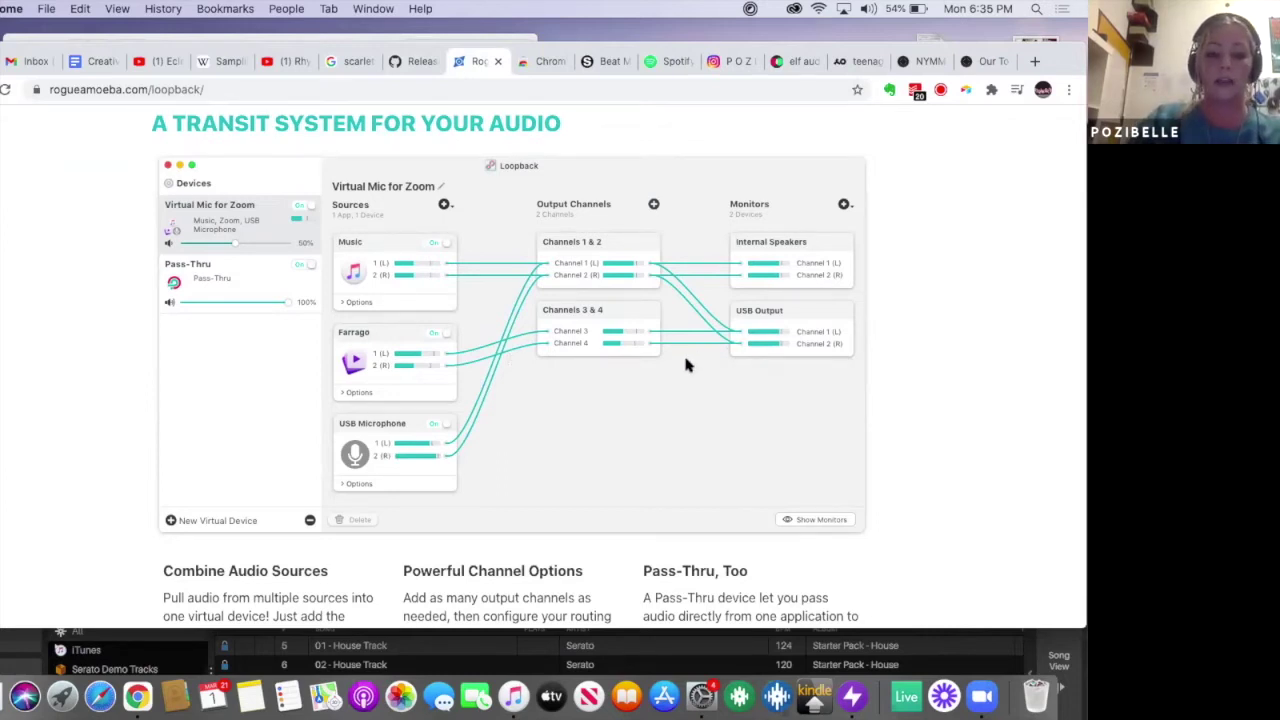
scroll(685, 365, "up", 10)
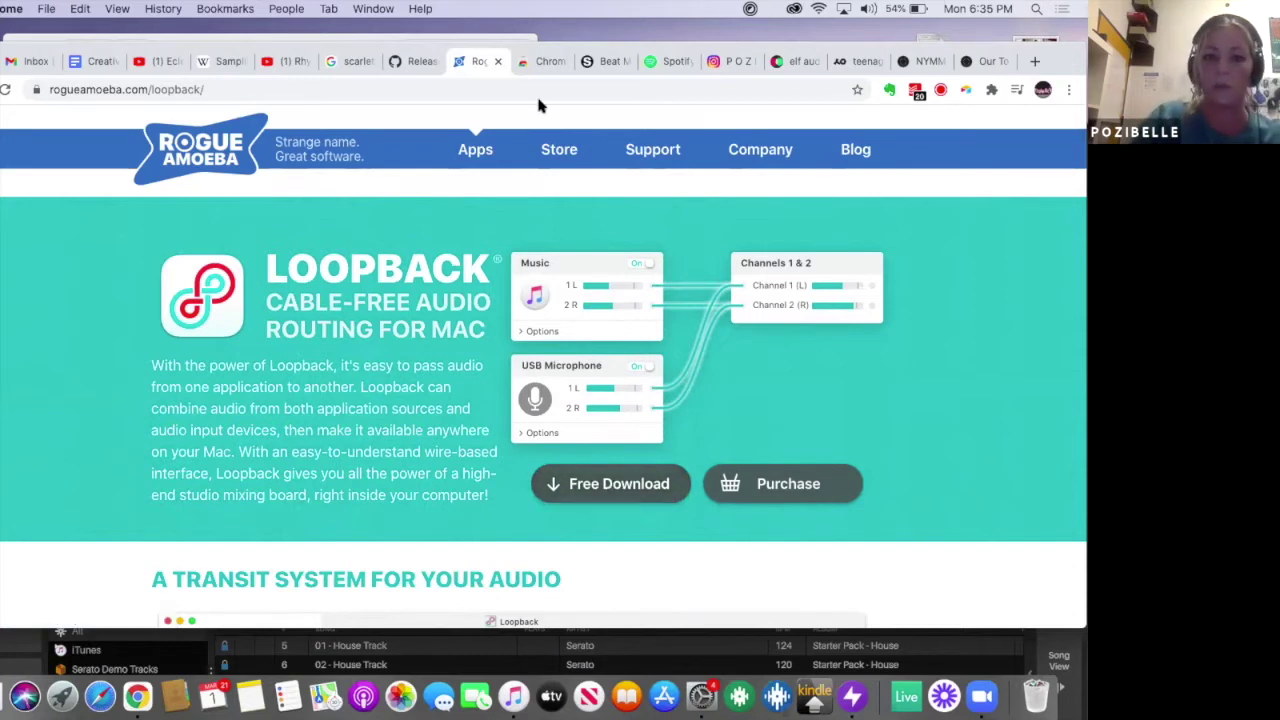
Step: Show the Chrome Audio Capture extension's store page, try its Start Capture option, and dismiss the extension's popup
left_click(530, 64)
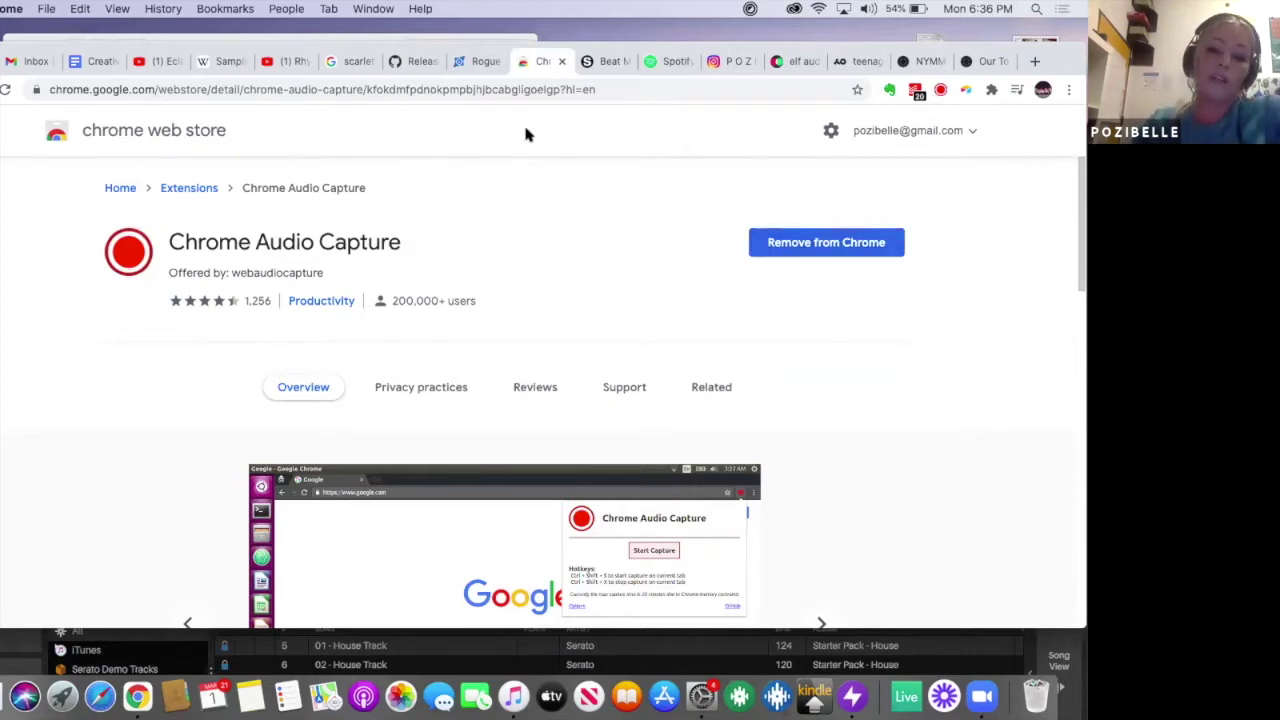
left_click(940, 91)
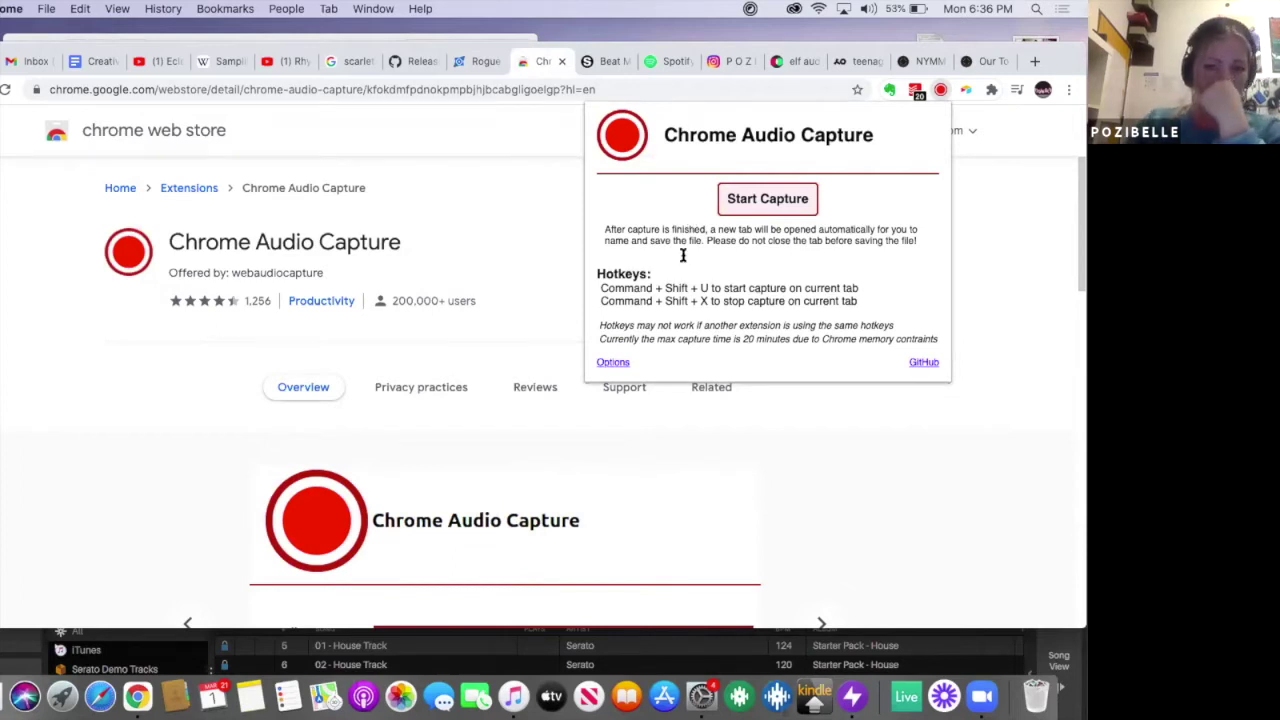
left_click(765, 201)
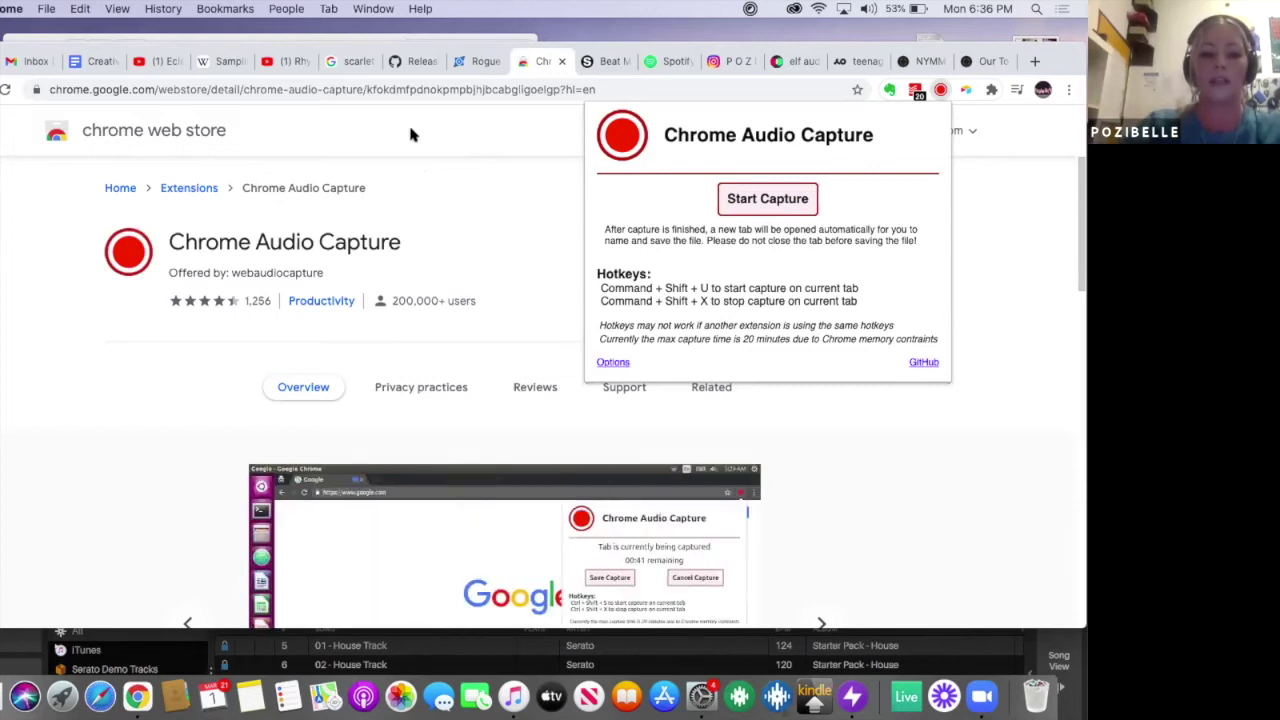
left_click(364, 138)
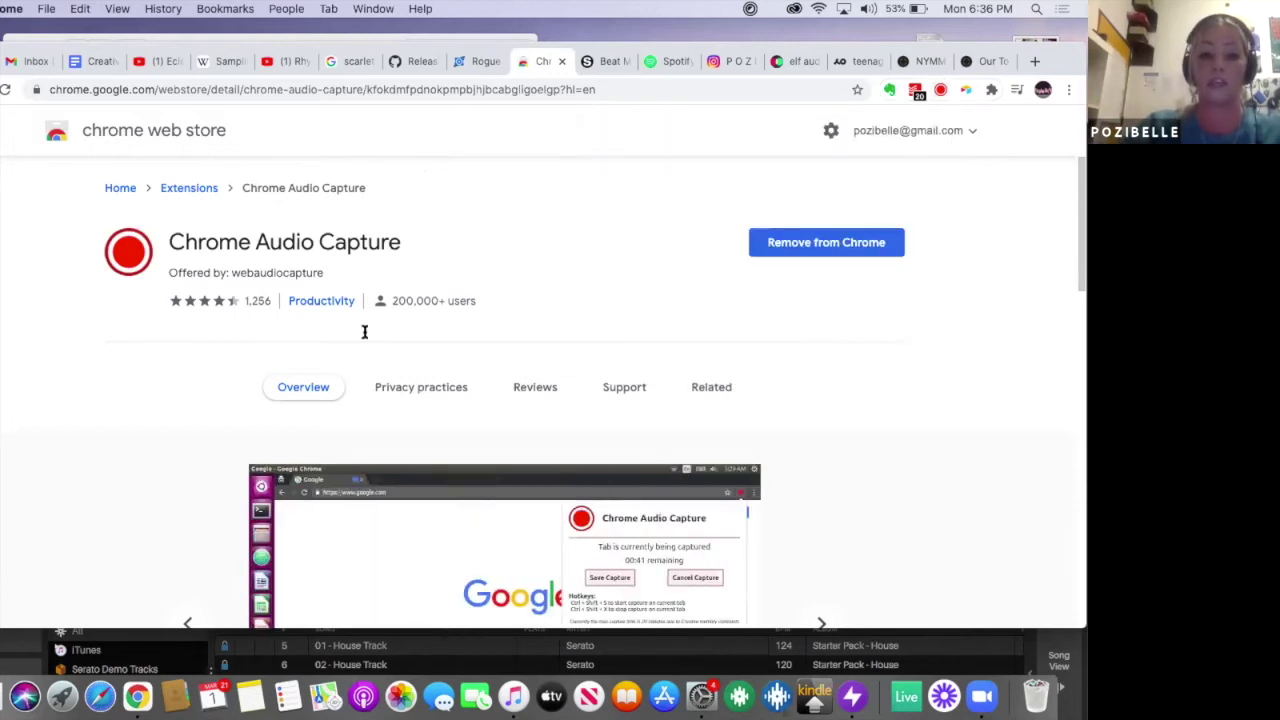
Step: Highlight the Soundflower release page's web address and return to the Instagram post of the music gear
left_click(415, 61)
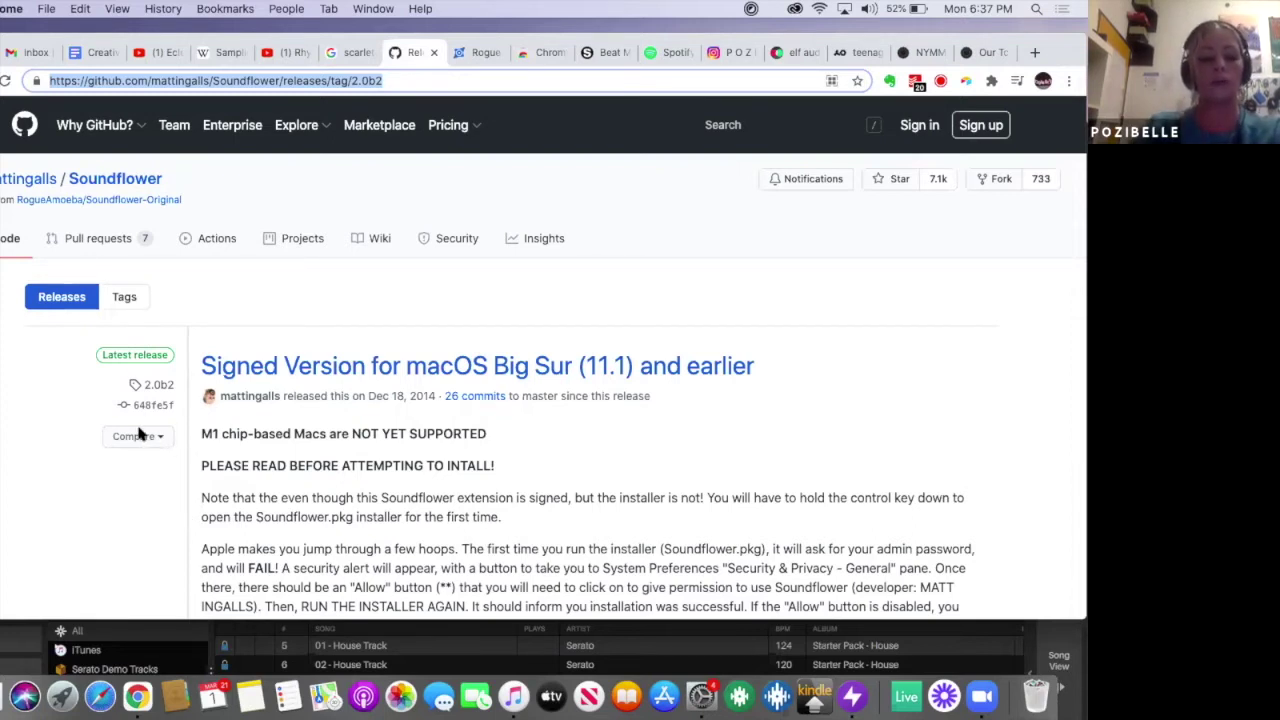
left_click(727, 56)
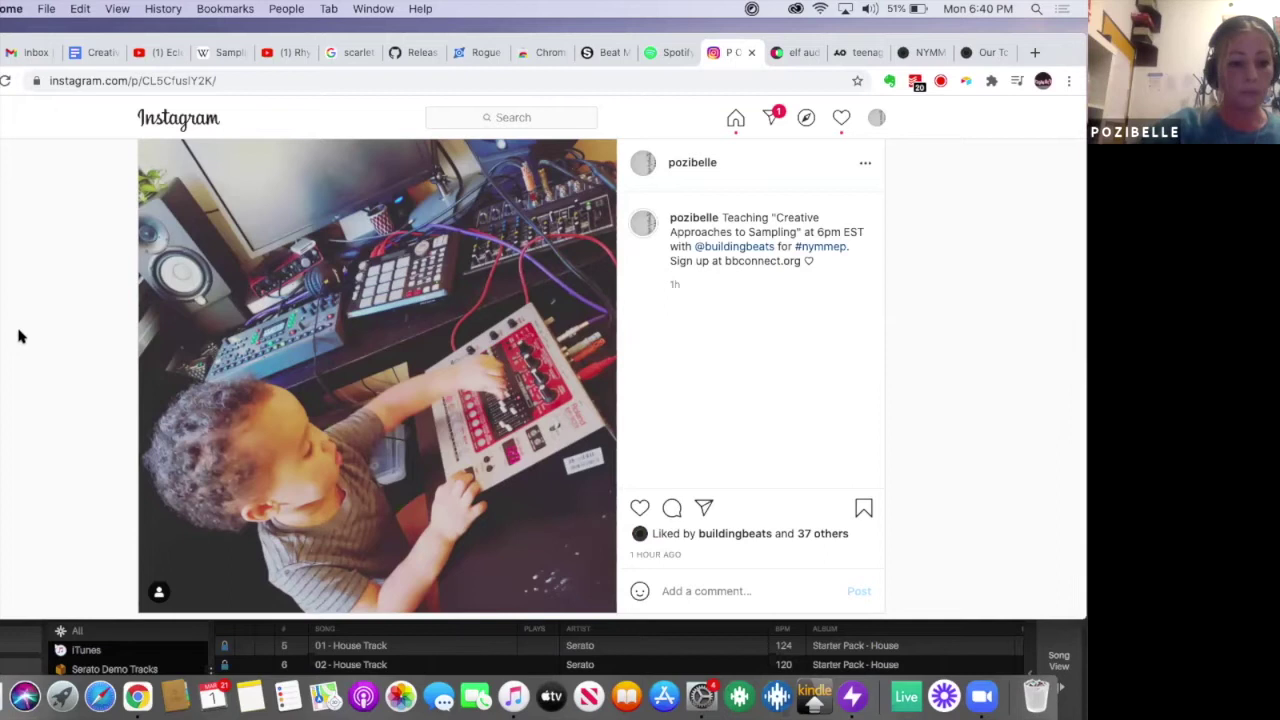
scroll(16, 334, "up", 1)
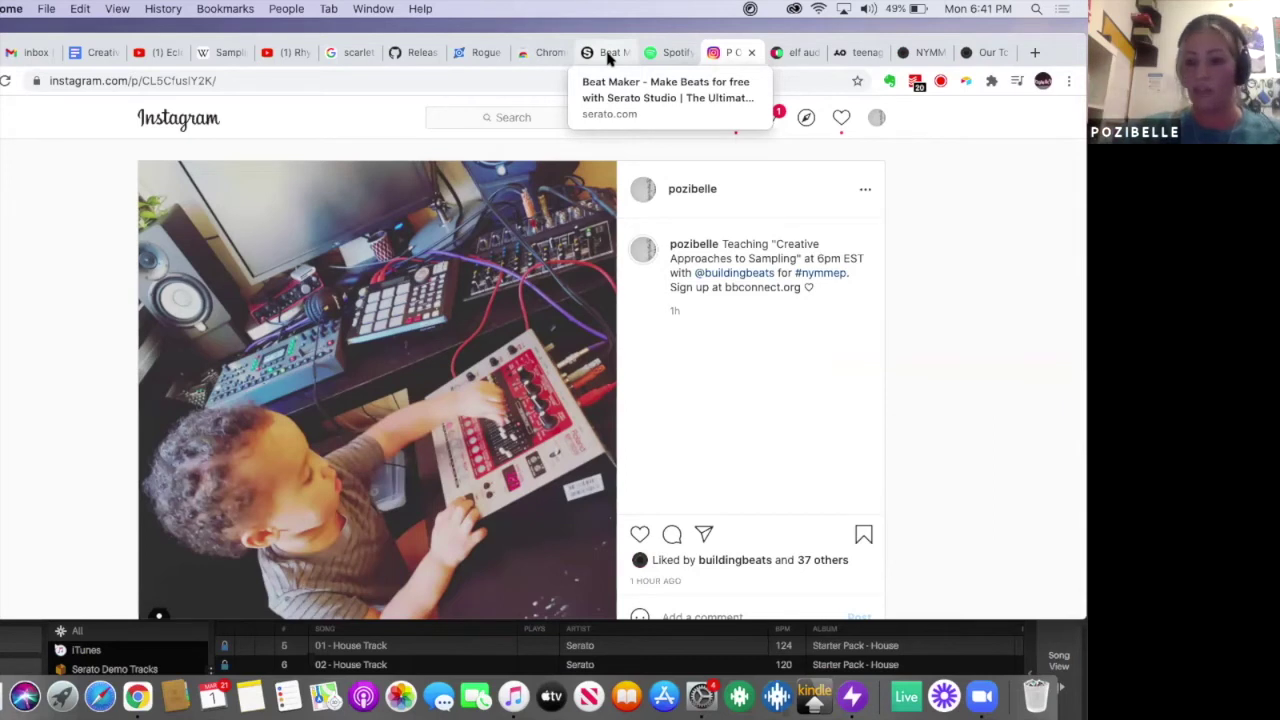
Step: Examine the free online music tools in the Building Beats Toolbox, from Soundtrap through to Serato Studio
left_click(975, 53)
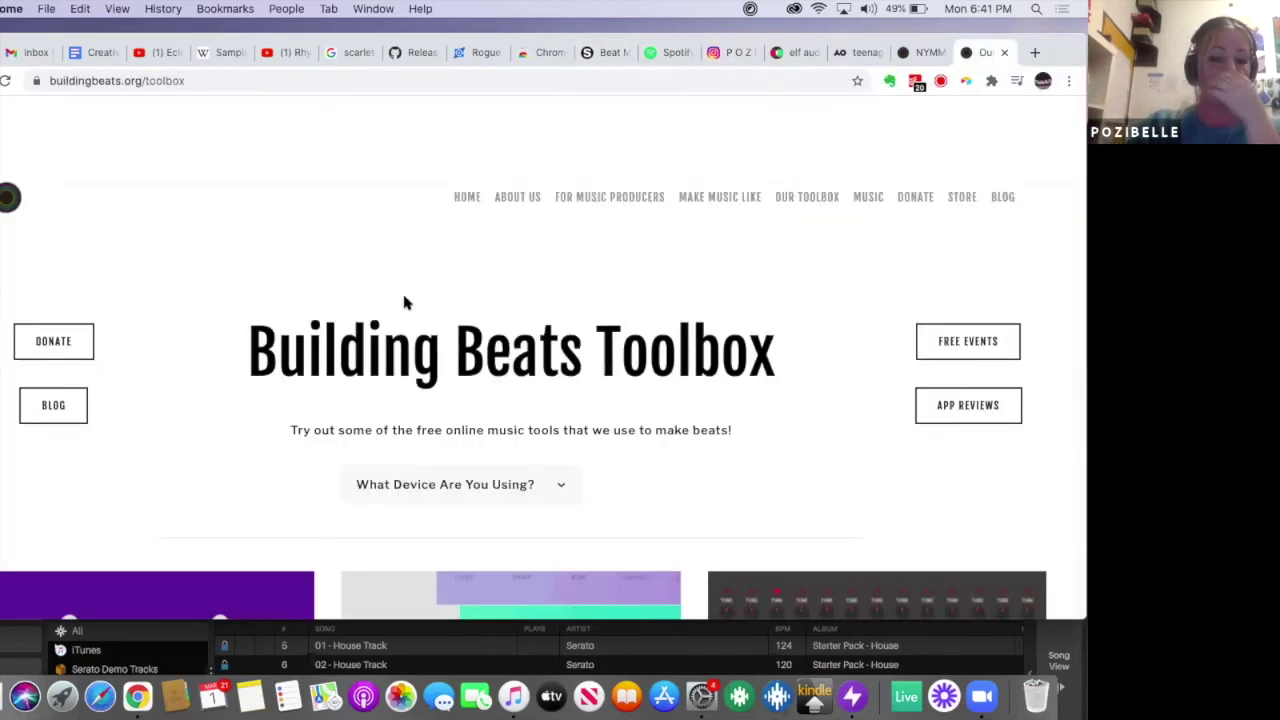
scroll(218, 158, "down", 3)
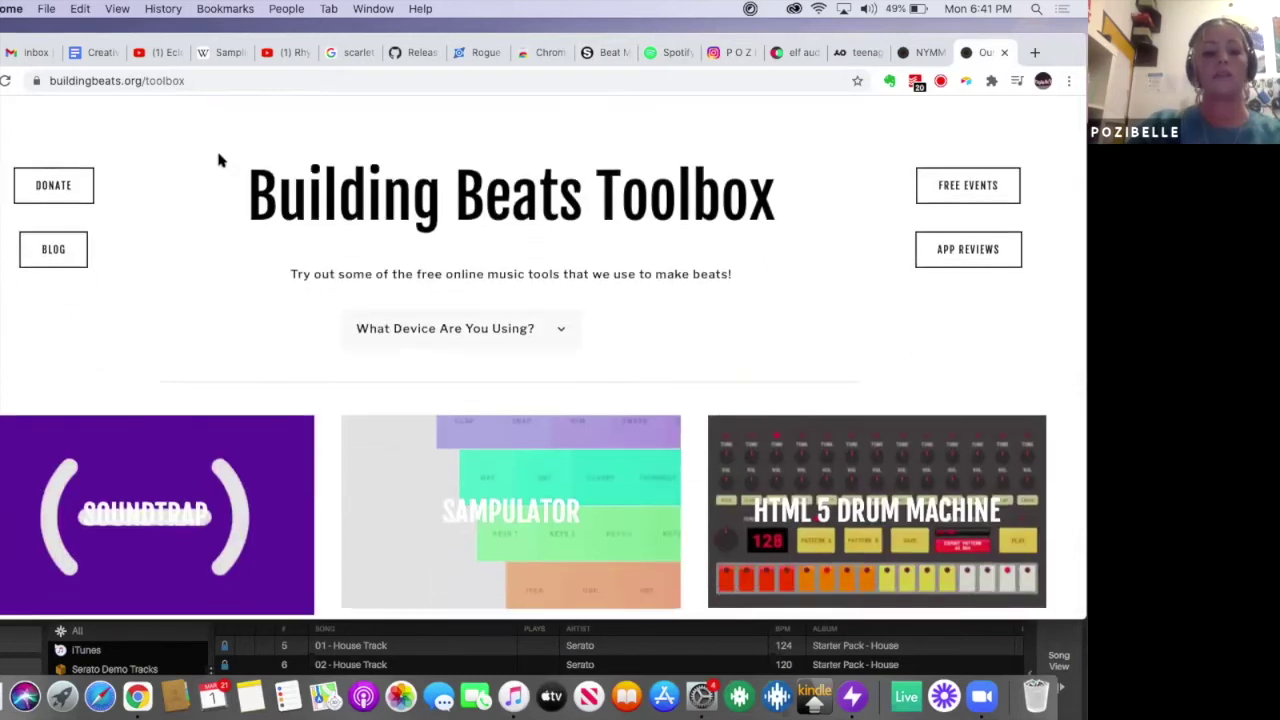
scroll(220, 160, "down", 2)
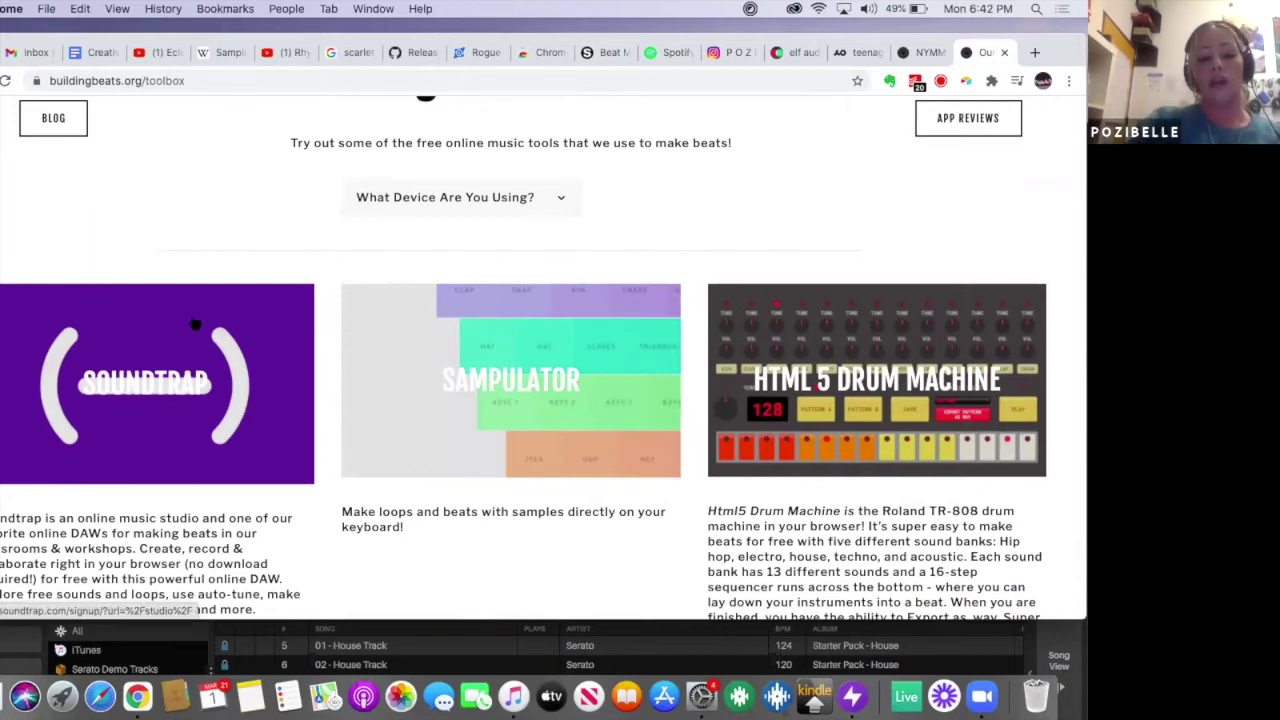
scroll(116, 381, "down", 2)
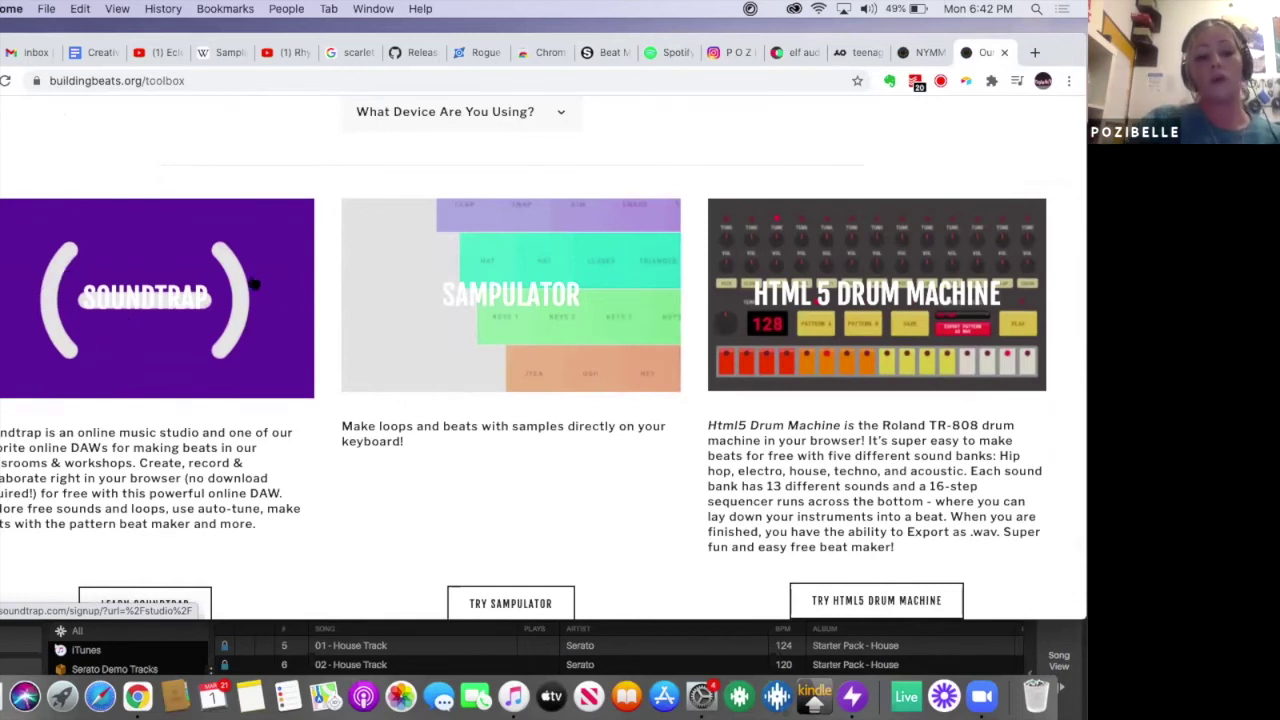
scroll(188, 313, "down", 2)
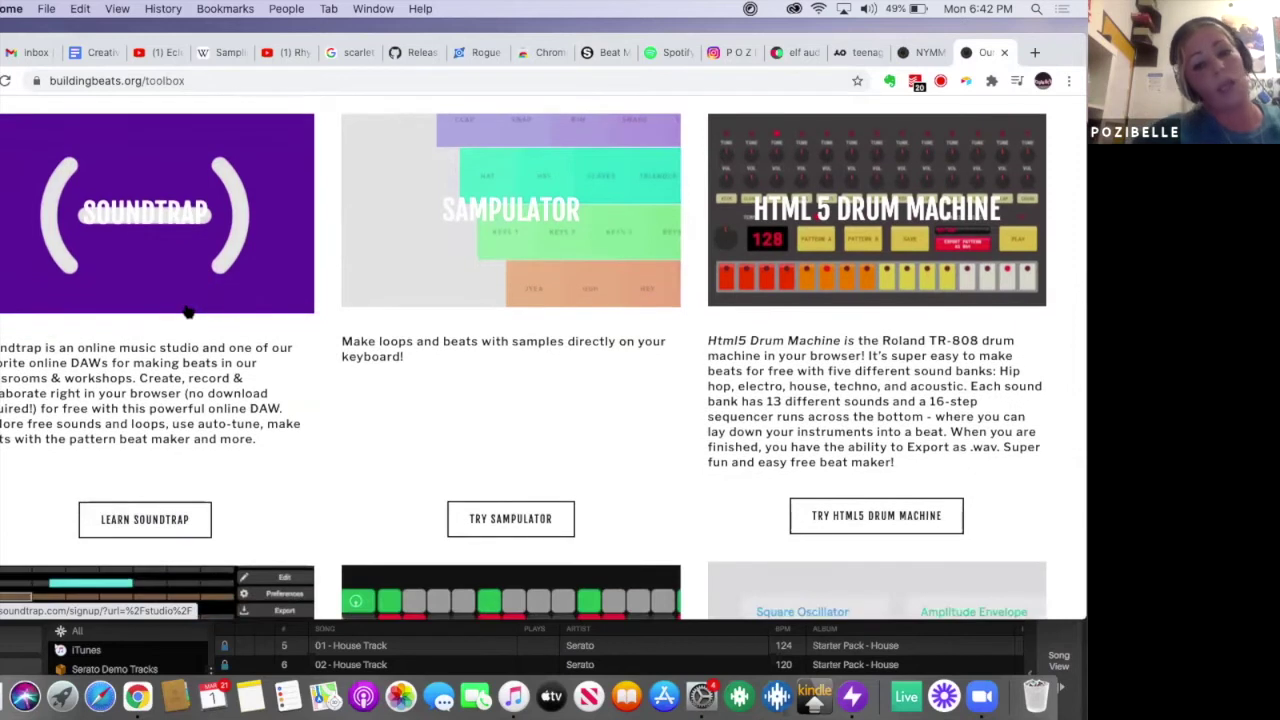
scroll(188, 313, "down", 10)
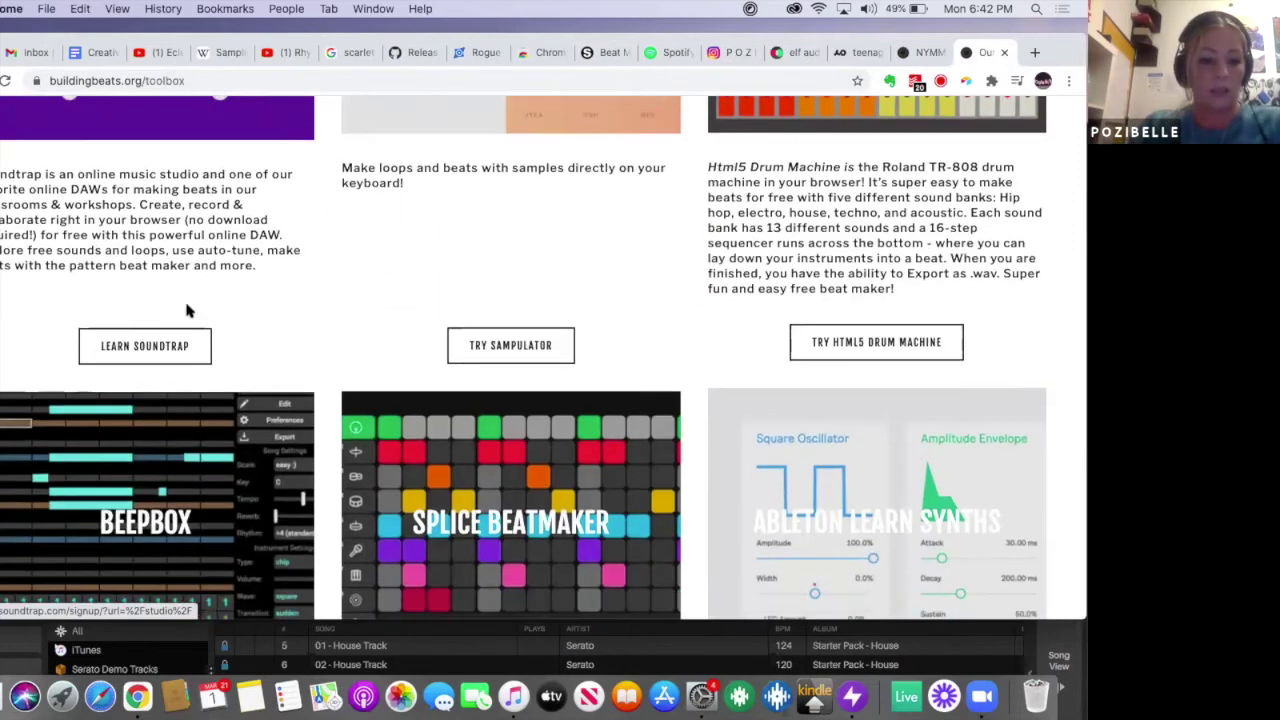
scroll(188, 313, "down", 5)
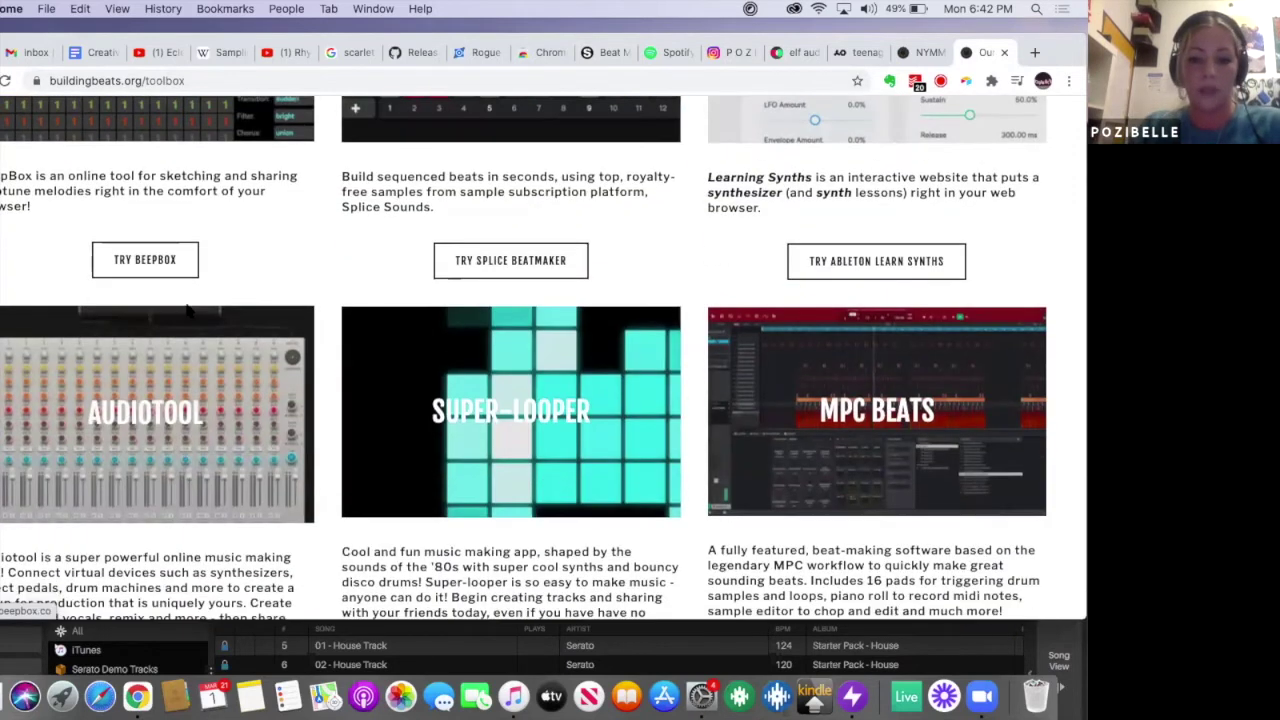
scroll(307, 316, "down", 14)
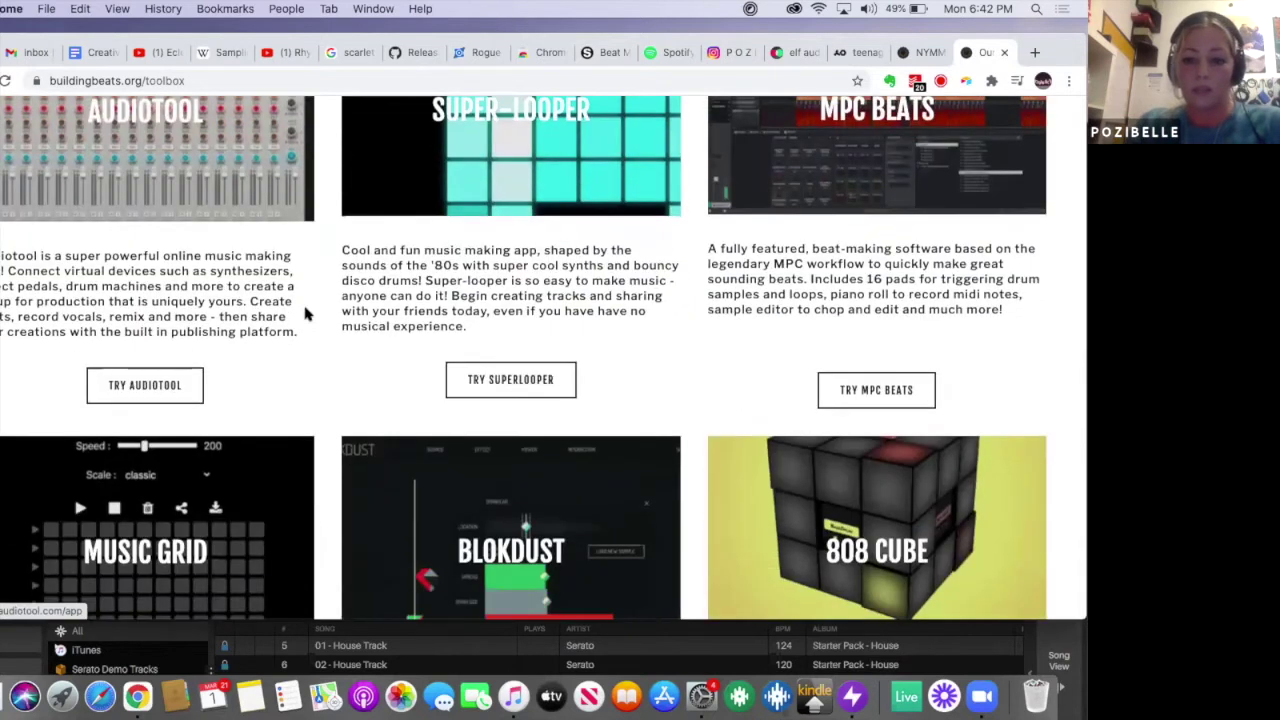
scroll(307, 316, "down", 15)
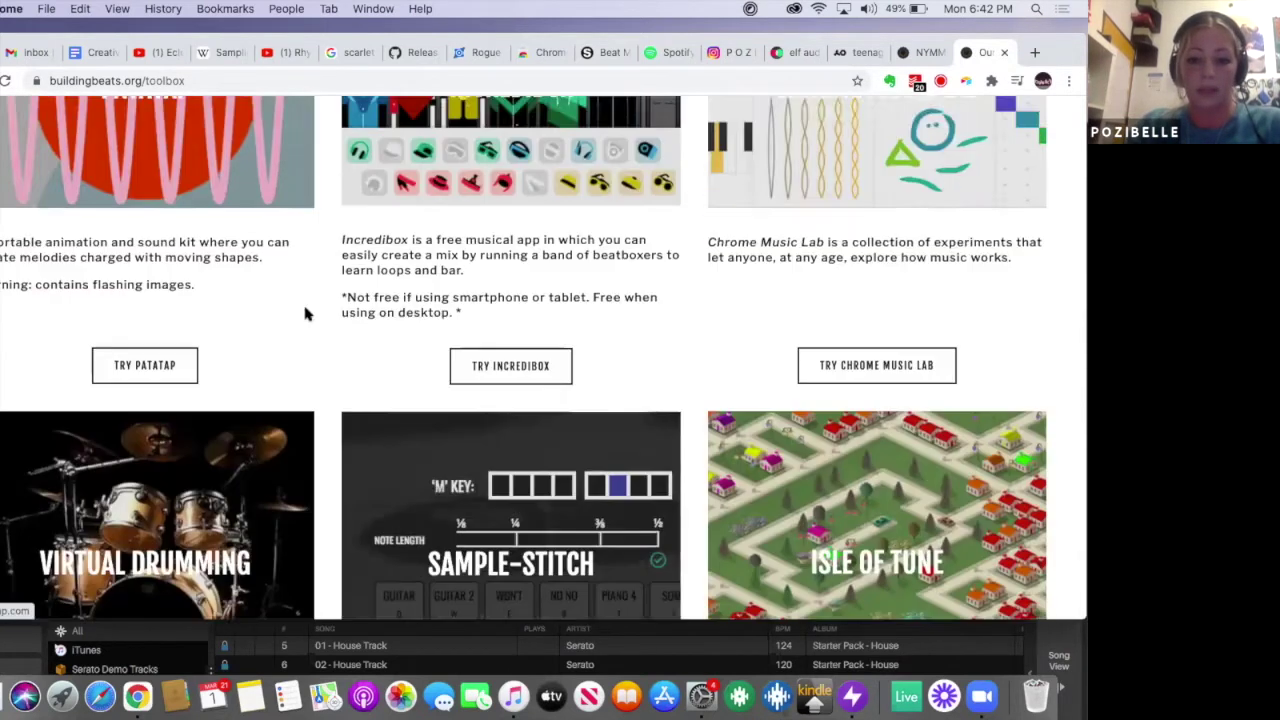
scroll(305, 315, "down", 11)
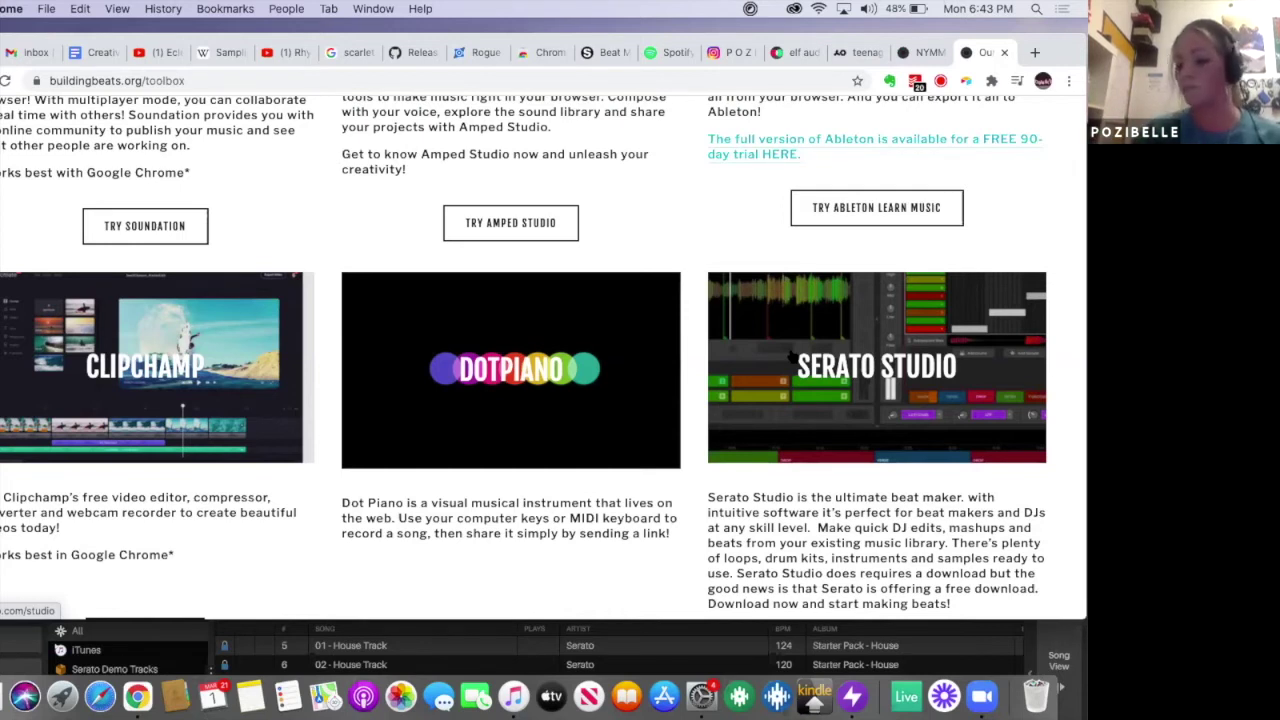
Step: Examine the rest of the Building Beats Toolbox, from Serato Studio past Audacity to the Koala sampler
scroll(795, 360, "down", 5)
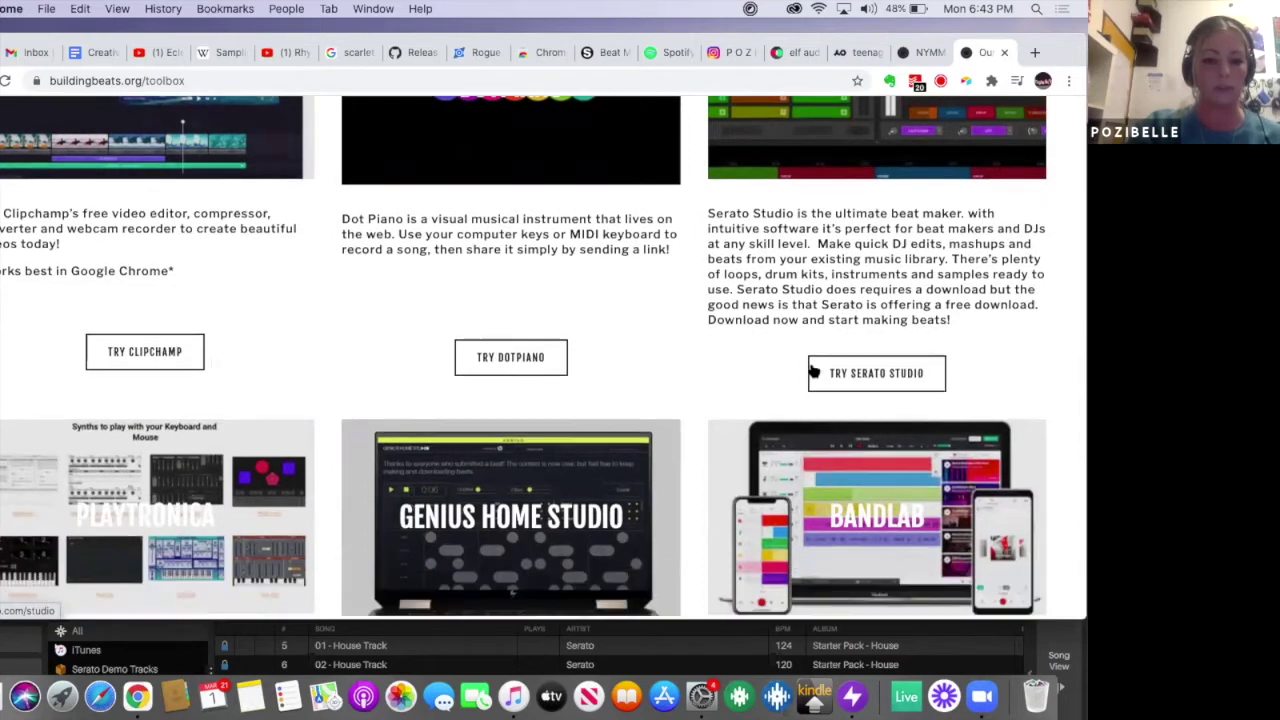
scroll(810, 368, "down", 10)
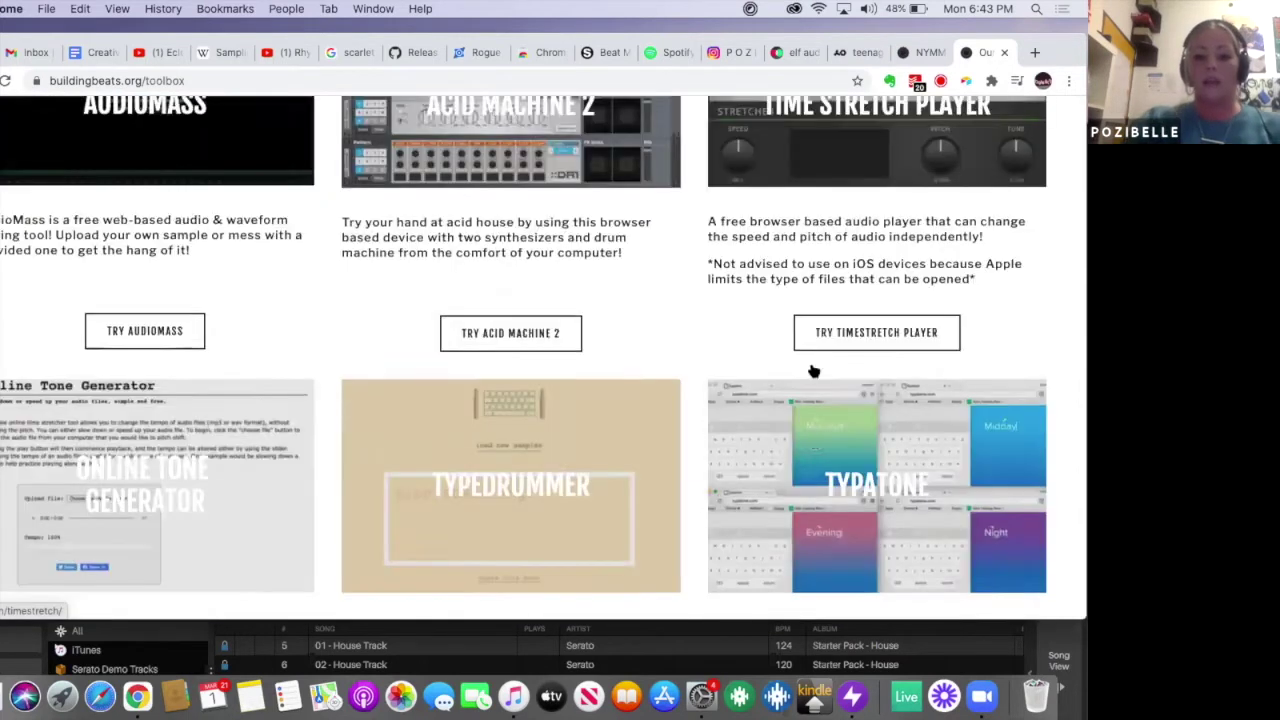
scroll(810, 368, "down", 5)
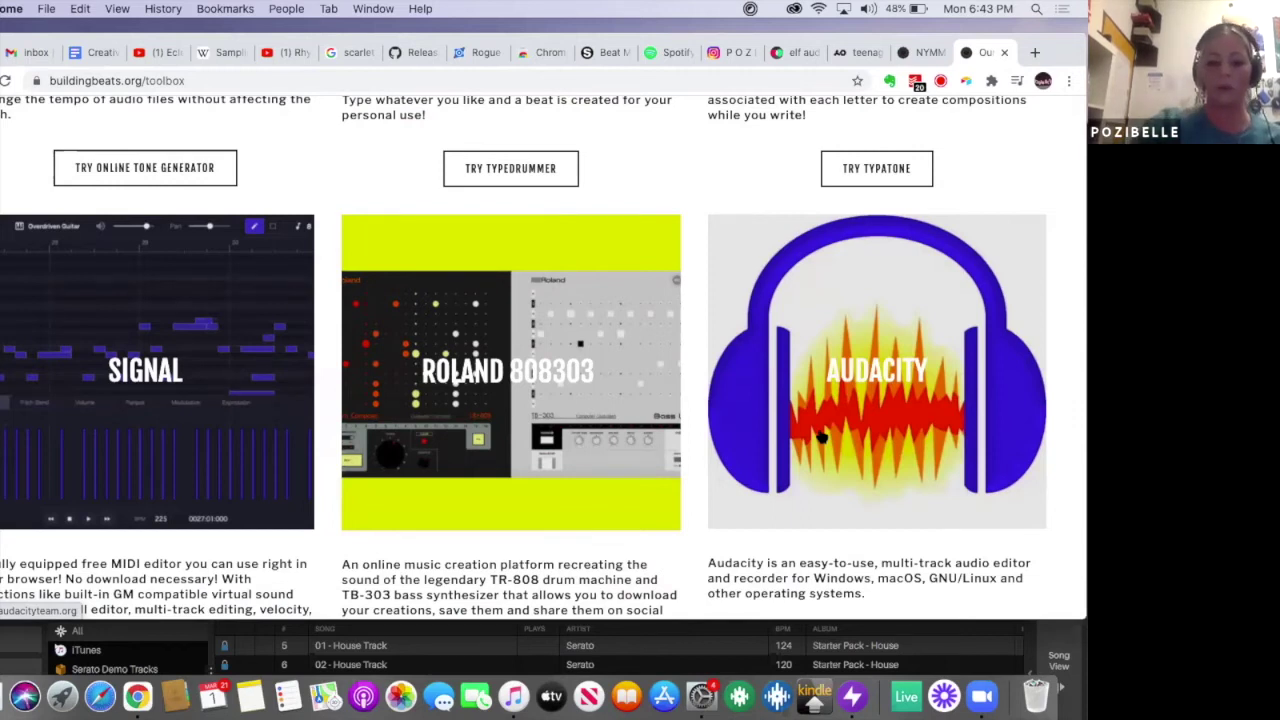
scroll(822, 438, "down", 3)
scroll(770, 350, "down", 5)
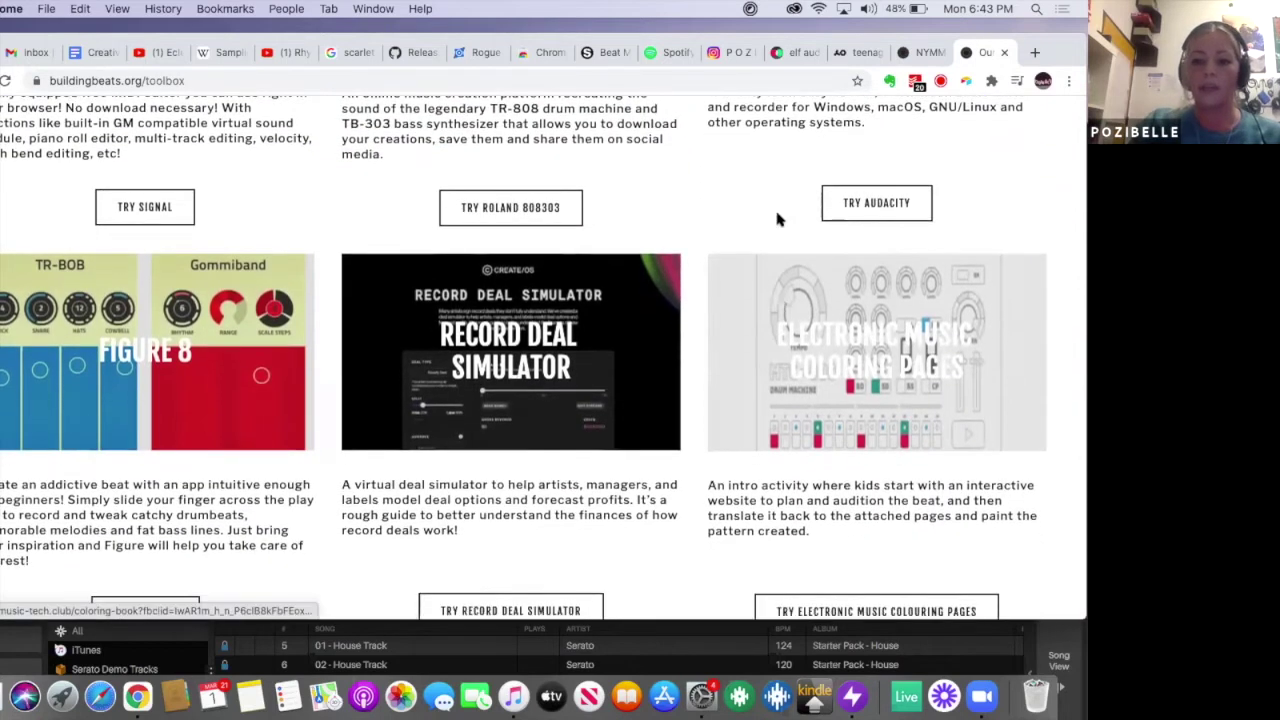
scroll(790, 135, "down", 2)
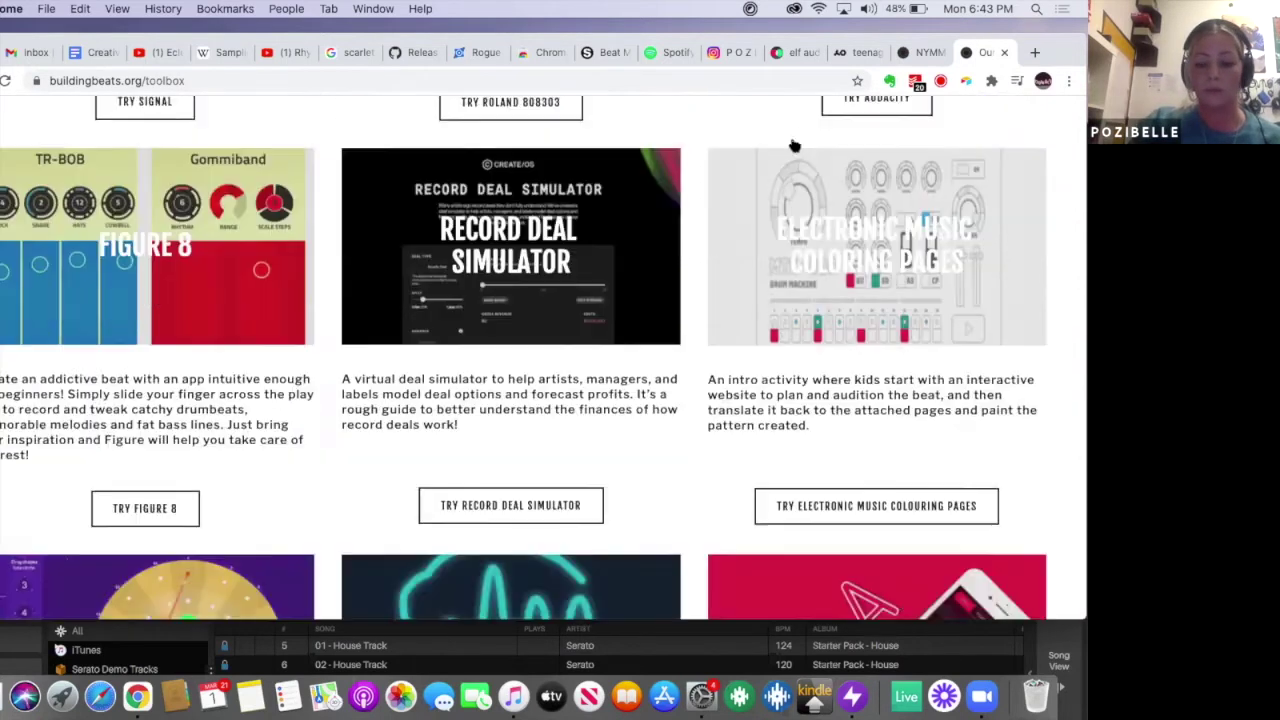
scroll(793, 146, "down", 8)
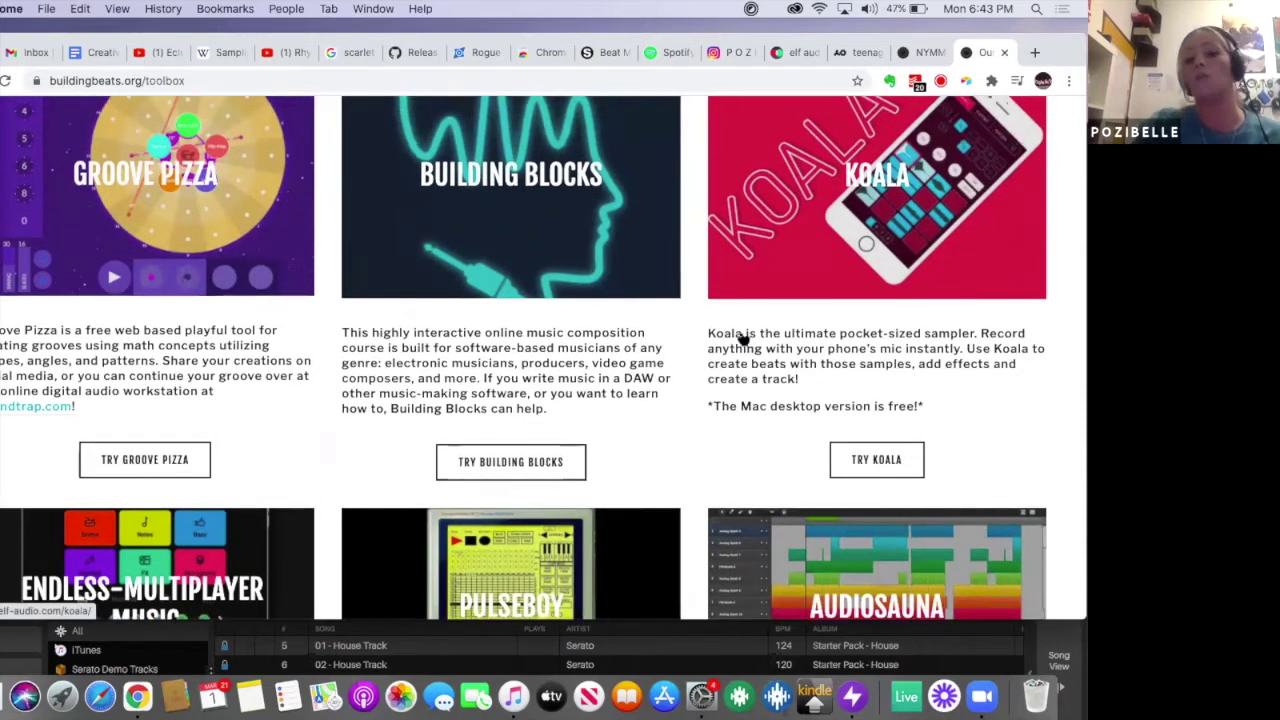
scroll(742, 340, "up", 1)
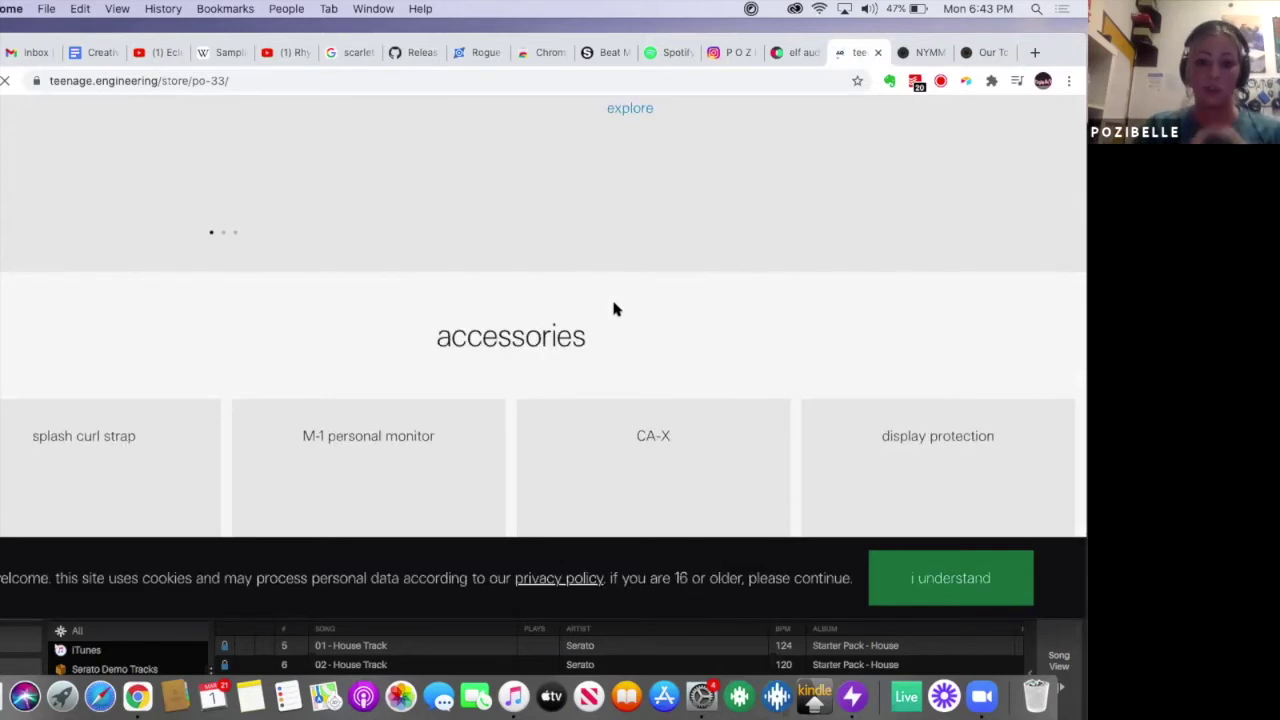
Step: Examine the PO-33 K.O! product page, including its description and the picture of the pocket operator
scroll(512, 272, "up", 5)
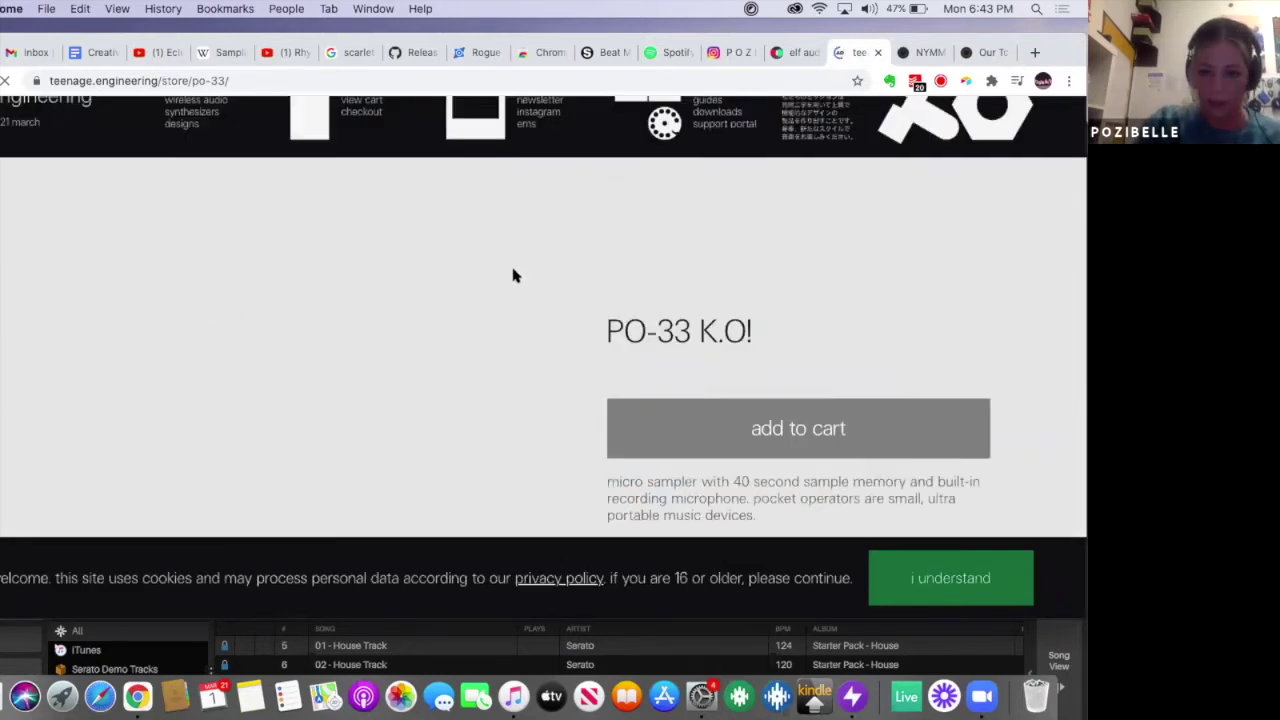
scroll(512, 275, "down", 2)
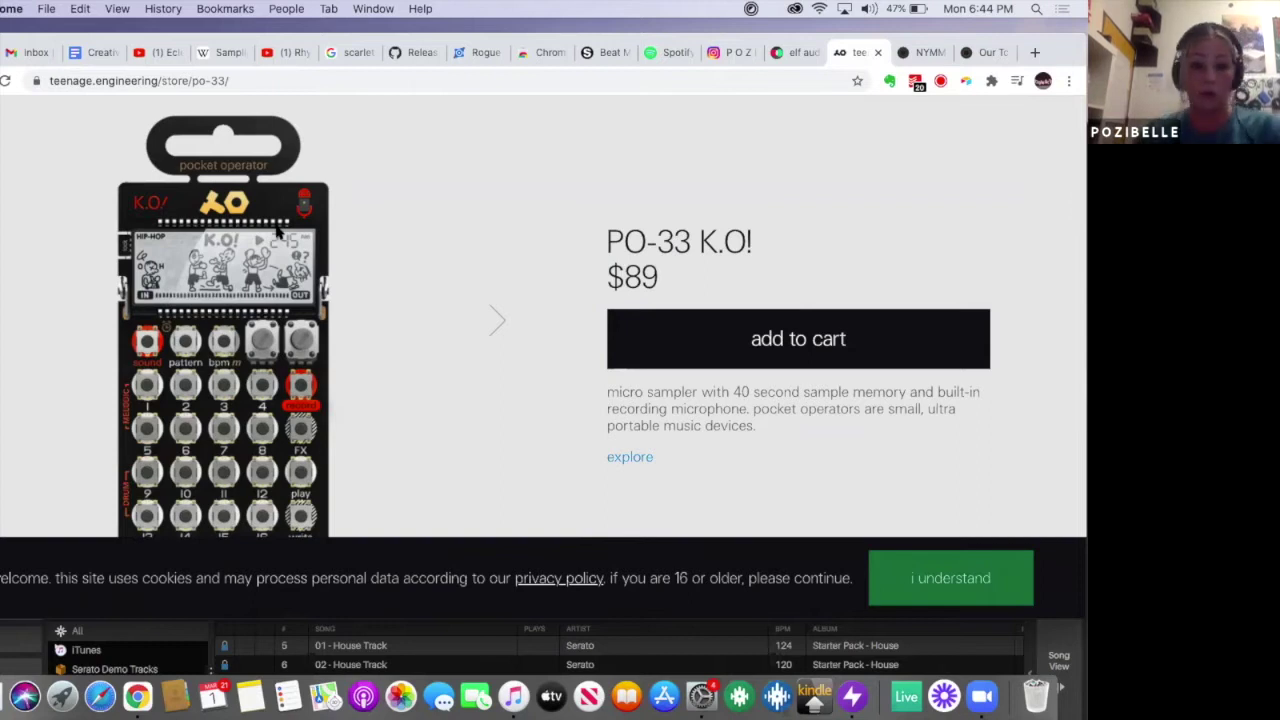
scroll(330, 215, "down", 1)
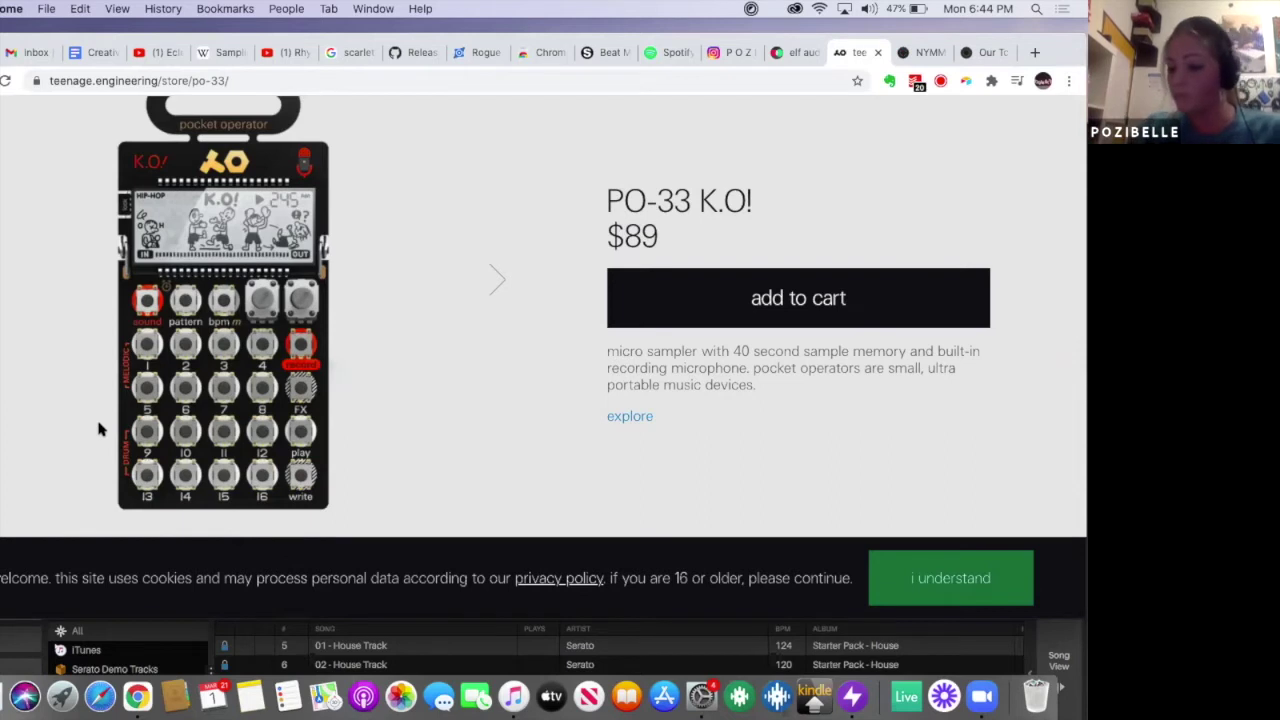
scroll(98, 429, "up", 5)
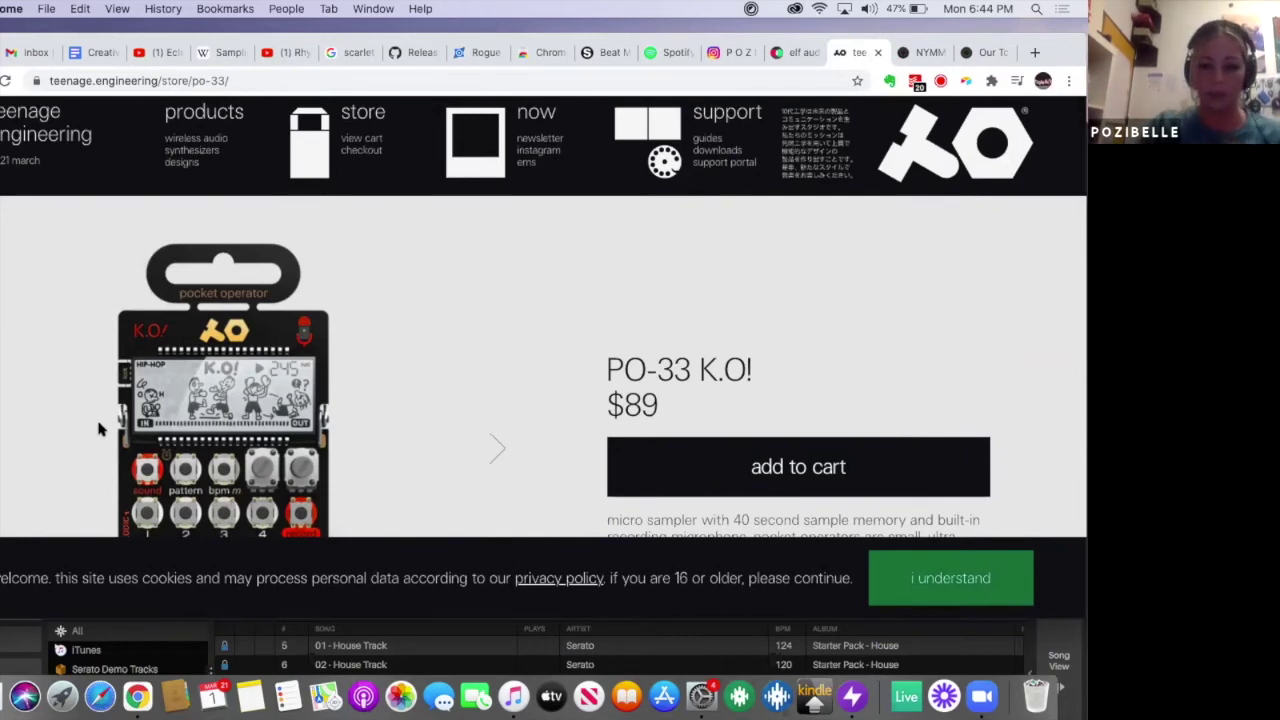
Step: Switch to Serato Studio and position its window over the web page, just below the browser's address bar
left_click(221, 632)
left_click(318, 250)
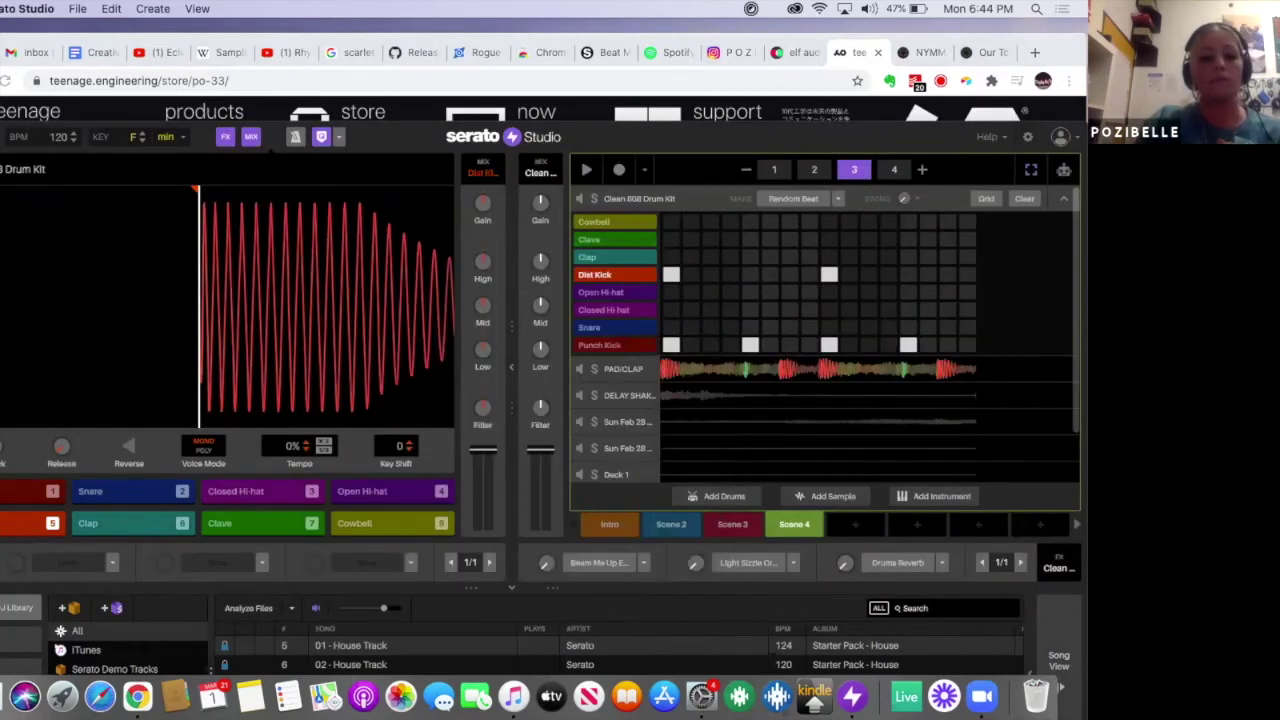
left_click_drag(387, 147, 381, 51)
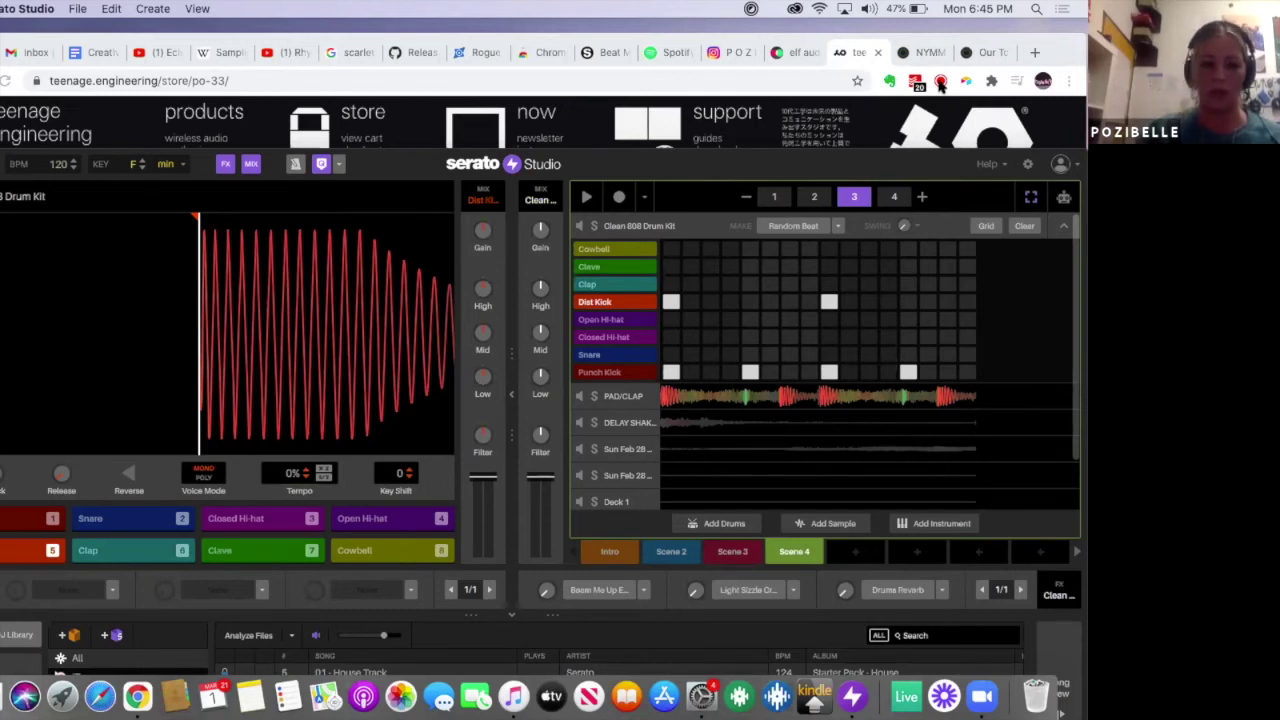
left_click(776, 116)
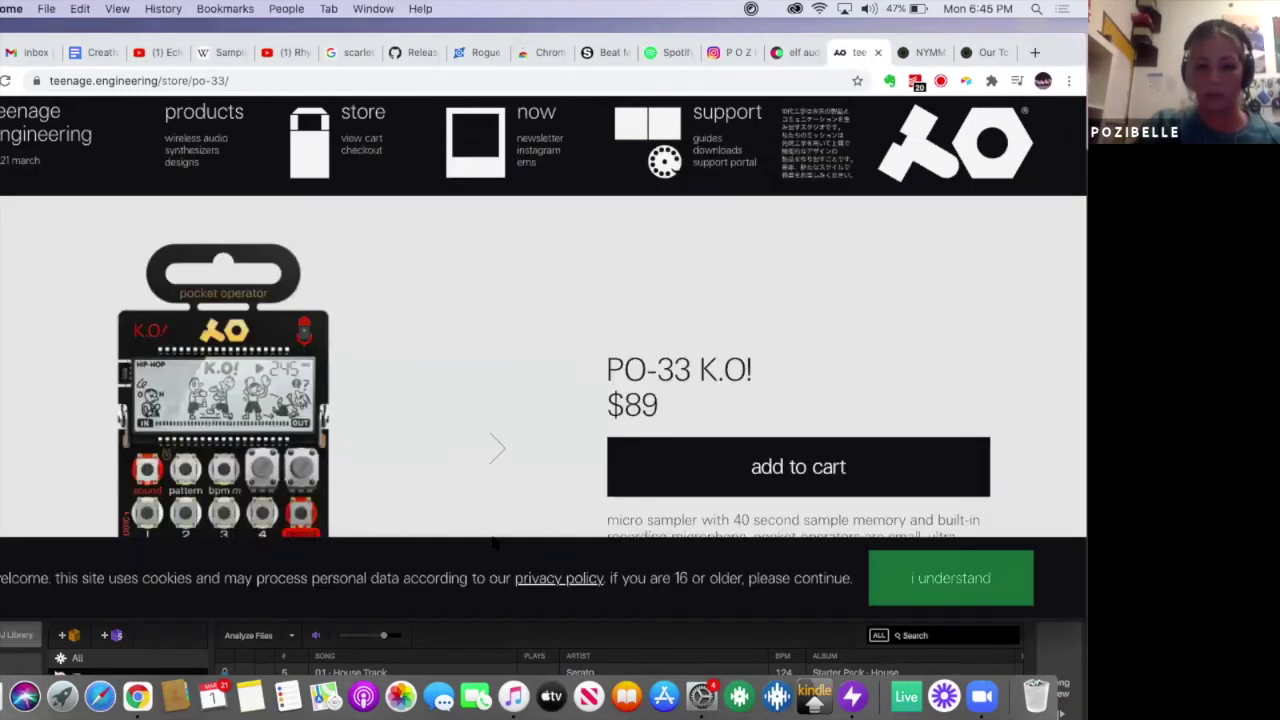
left_click(461, 634)
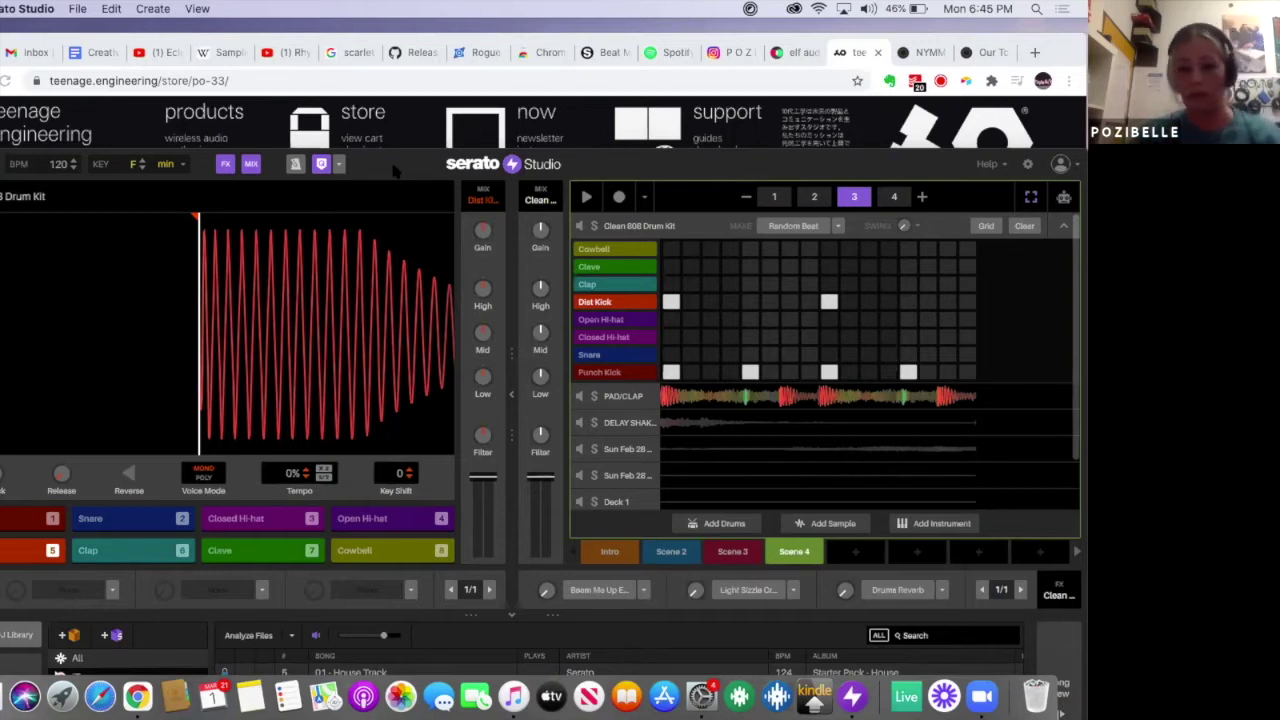
left_click_drag(395, 170, 392, 49)
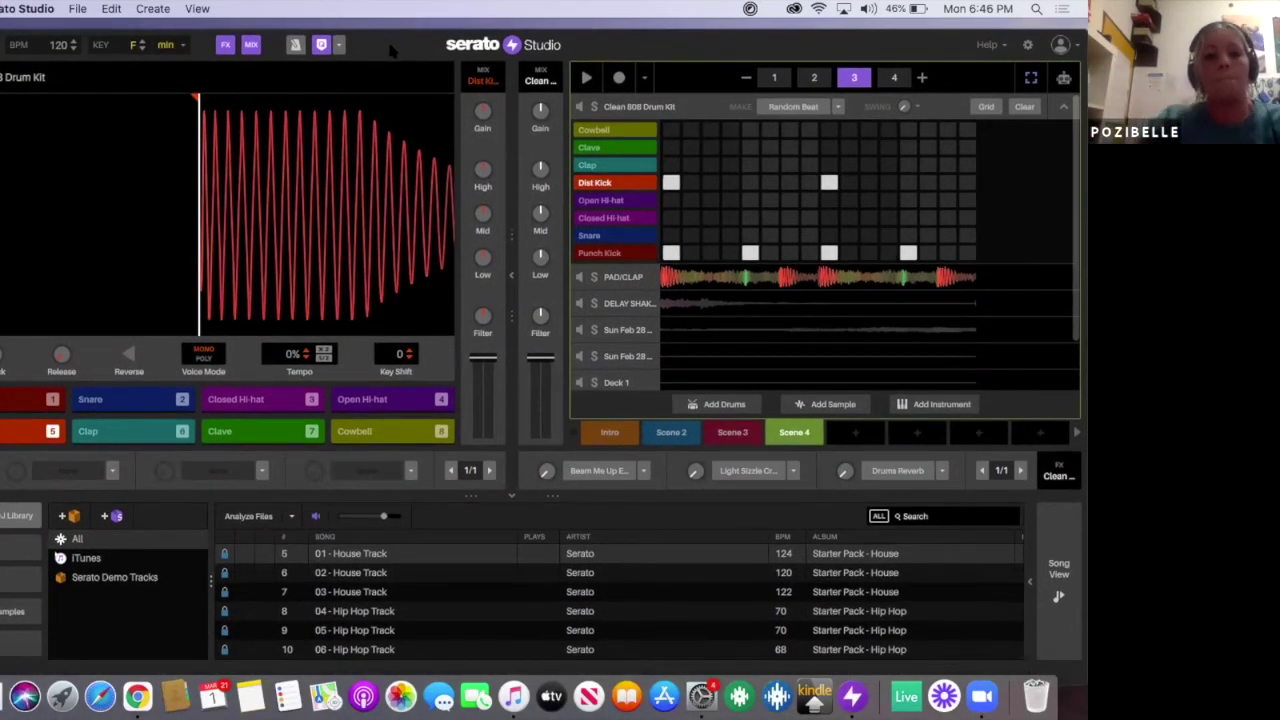
left_click_drag(392, 50, 364, 118)
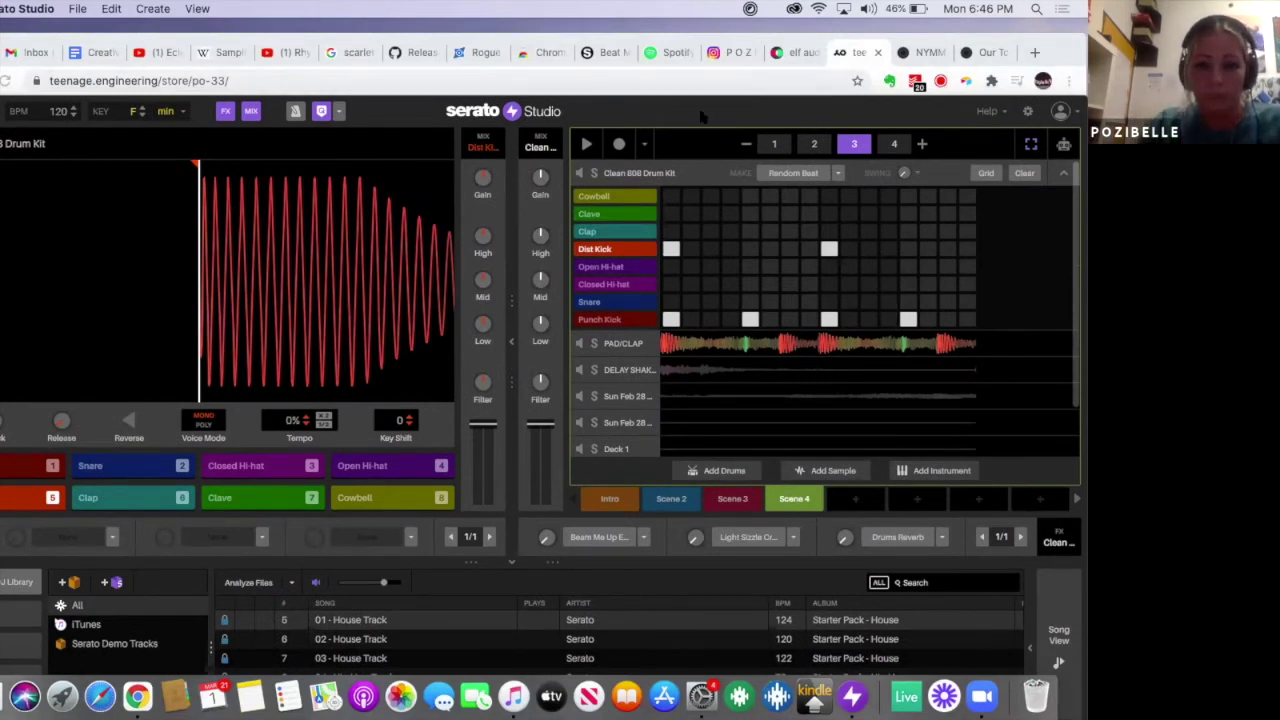
Step: Switch to Chrome, show the Serato Studio product page with its web address highlighted, and move the browser window up to the menu bar
left_click(800, 35)
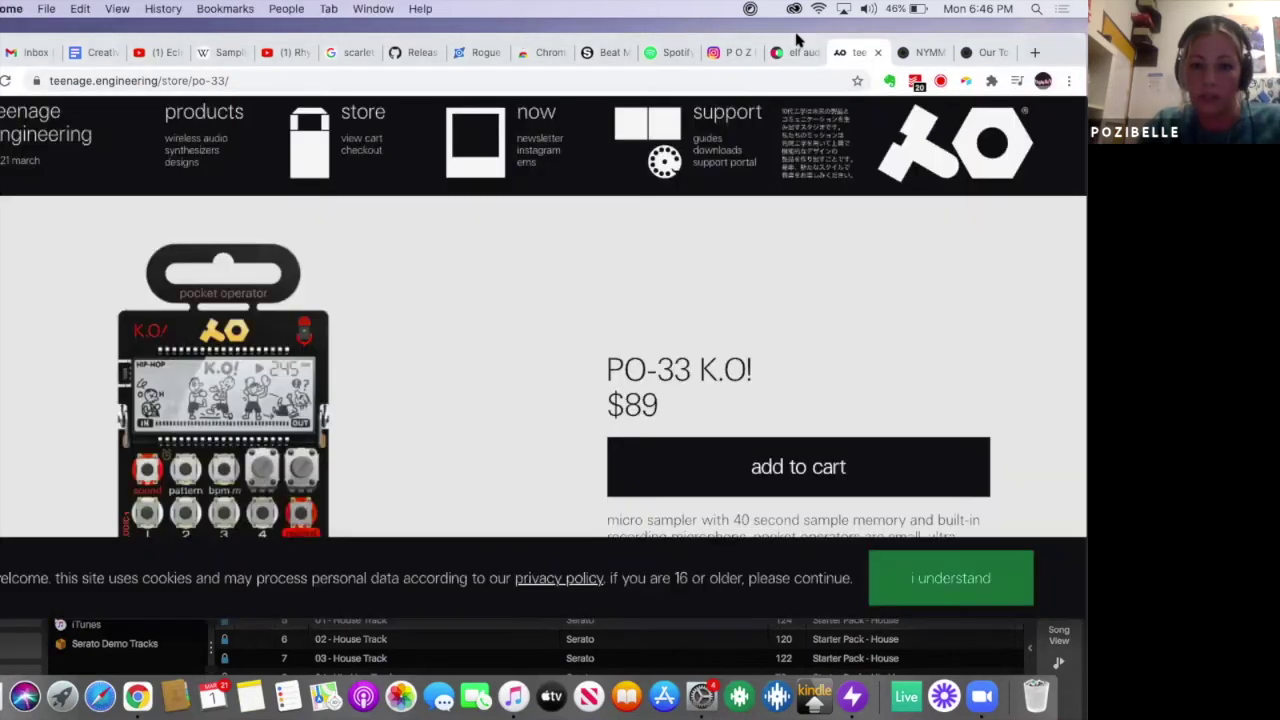
left_click_drag(800, 35, 800, 71)
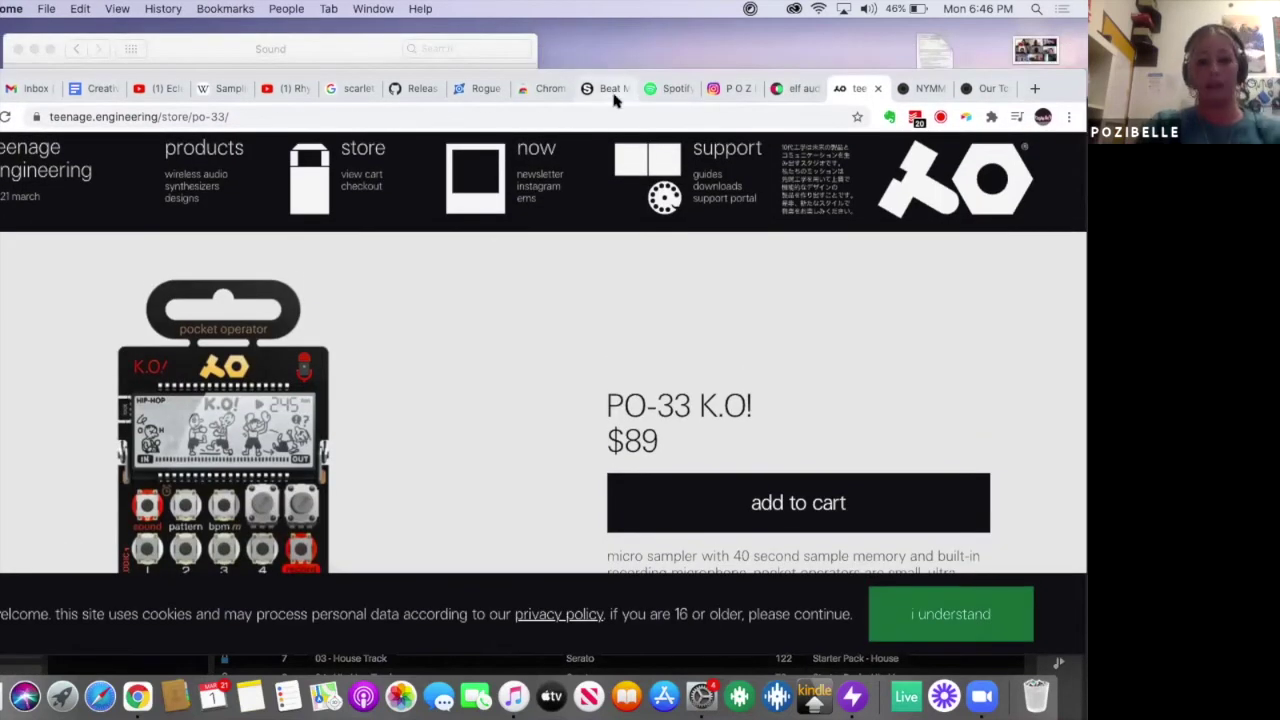
left_click(612, 90)
left_click(357, 116)
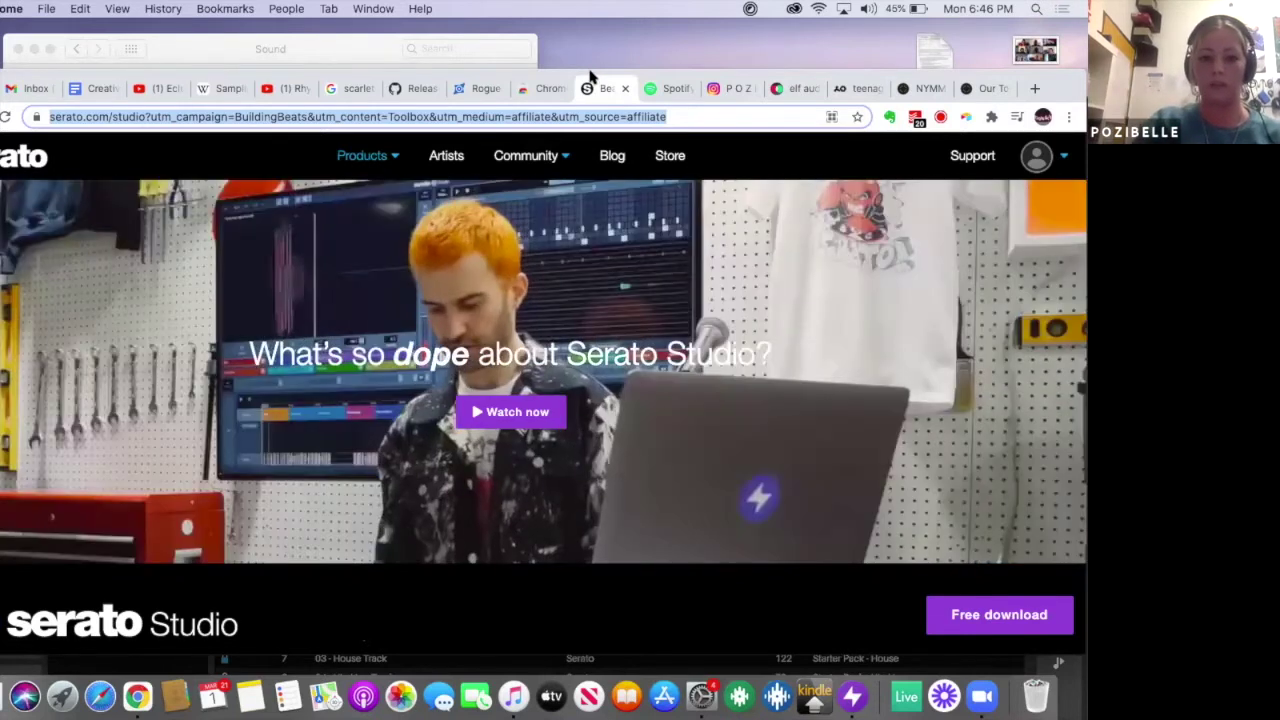
left_click_drag(591, 86, 590, 44)
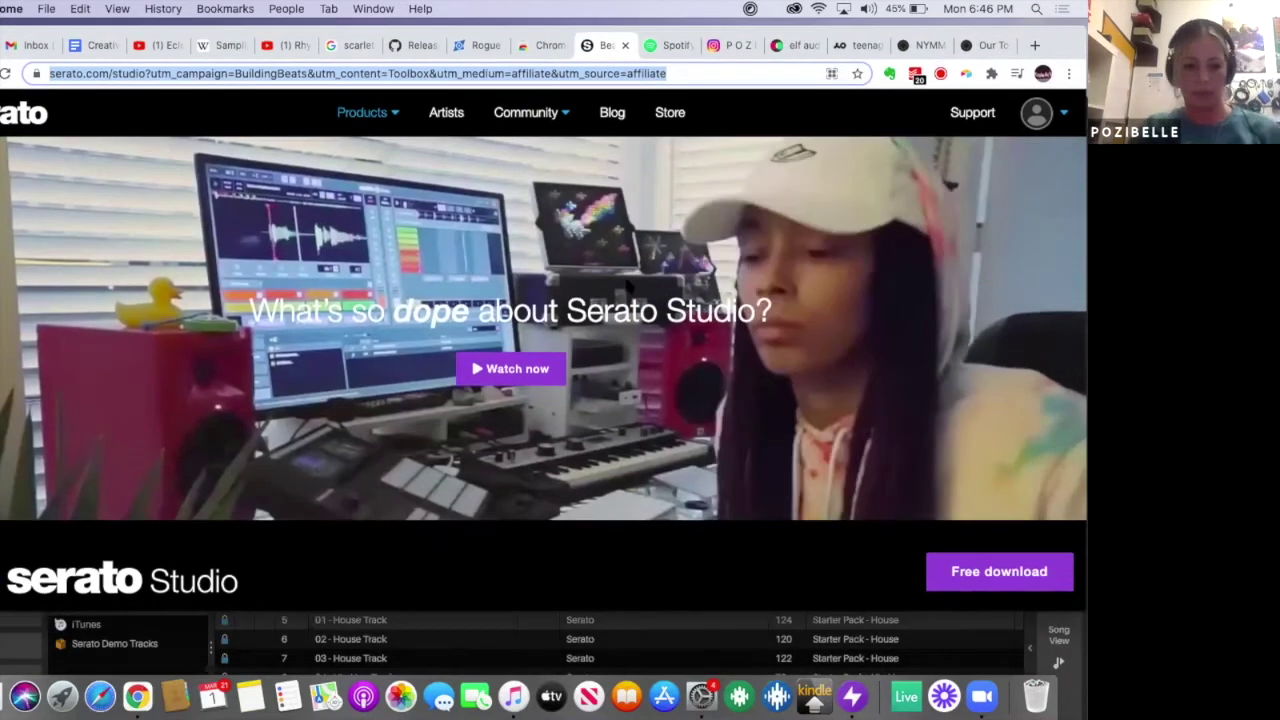
mouse_move(672, 28)
left_mouse_down()
mouse_move(673, 40)
mouse_move(672, 24)
left_mouse_up()
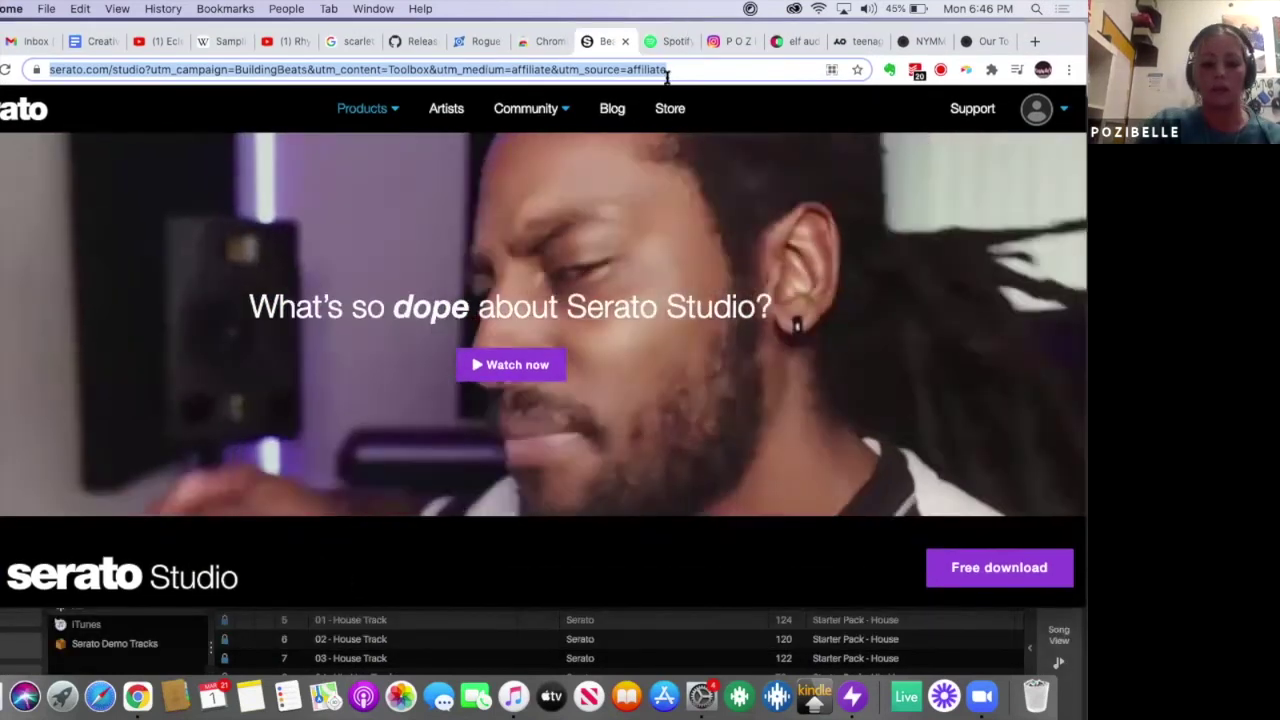
Step: Switch to Serato Studio, start a new project, and add an empty sample deck below the Clean 808 Drum Kit
key("super+Tab")
left_click_drag(381, 110, 380, 34)
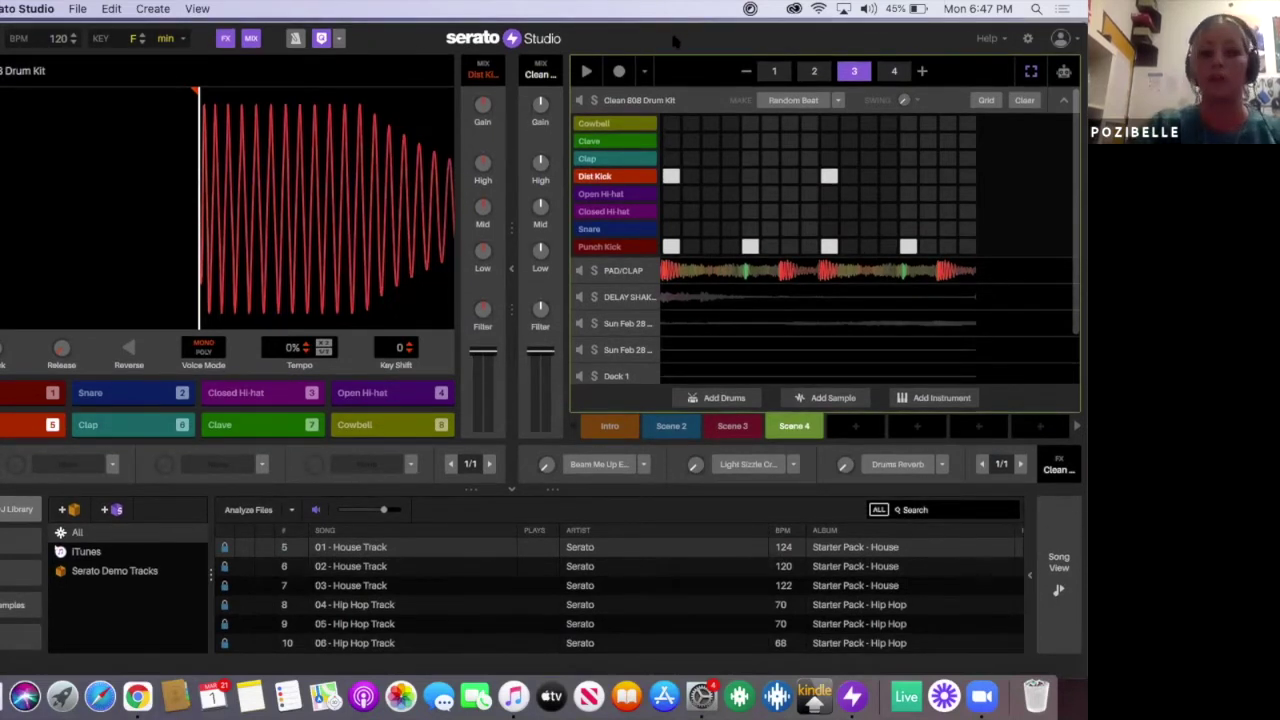
left_click_drag(662, 43, 662, 83)
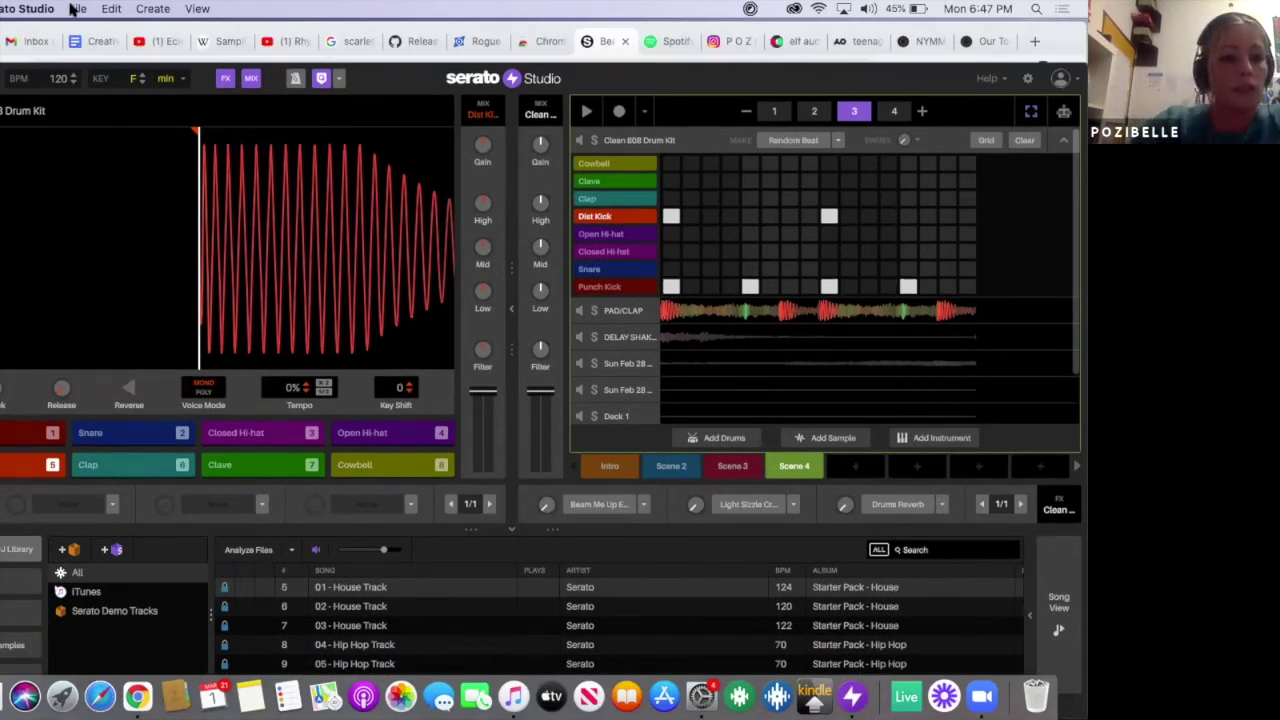
left_click(74, 9)
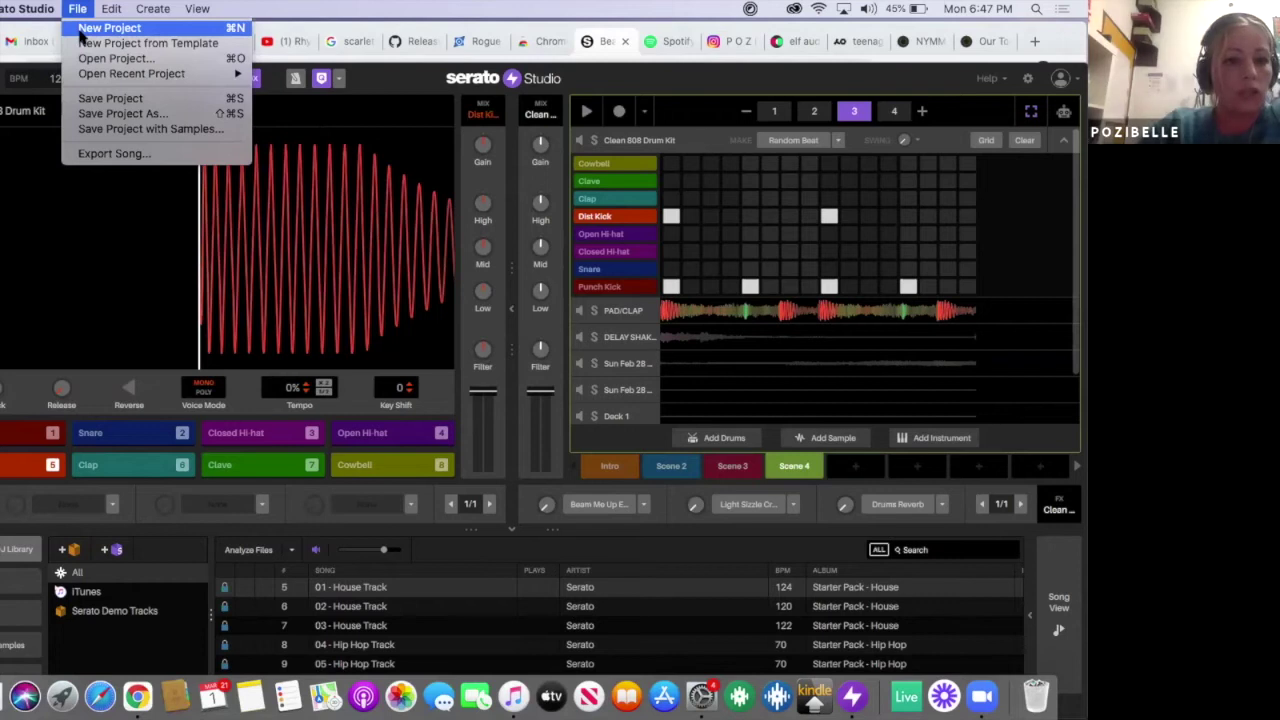
left_click(81, 30)
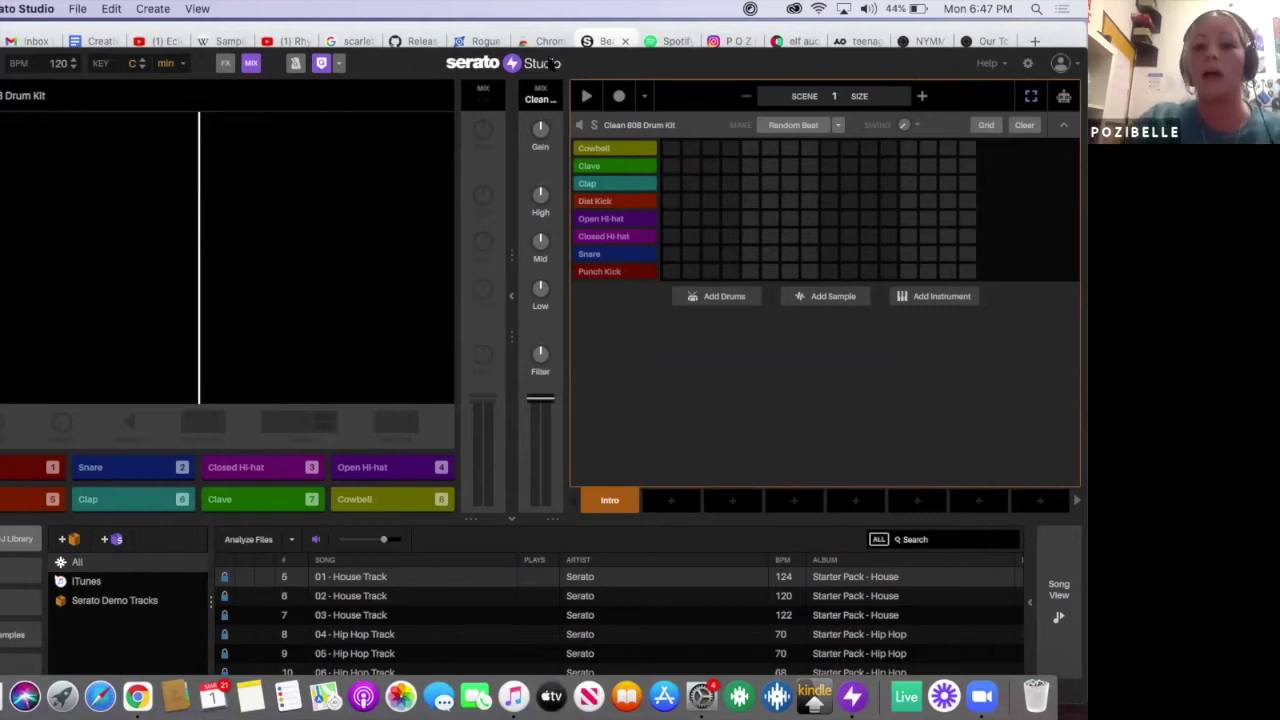
left_click_drag(705, 67, 700, 49)
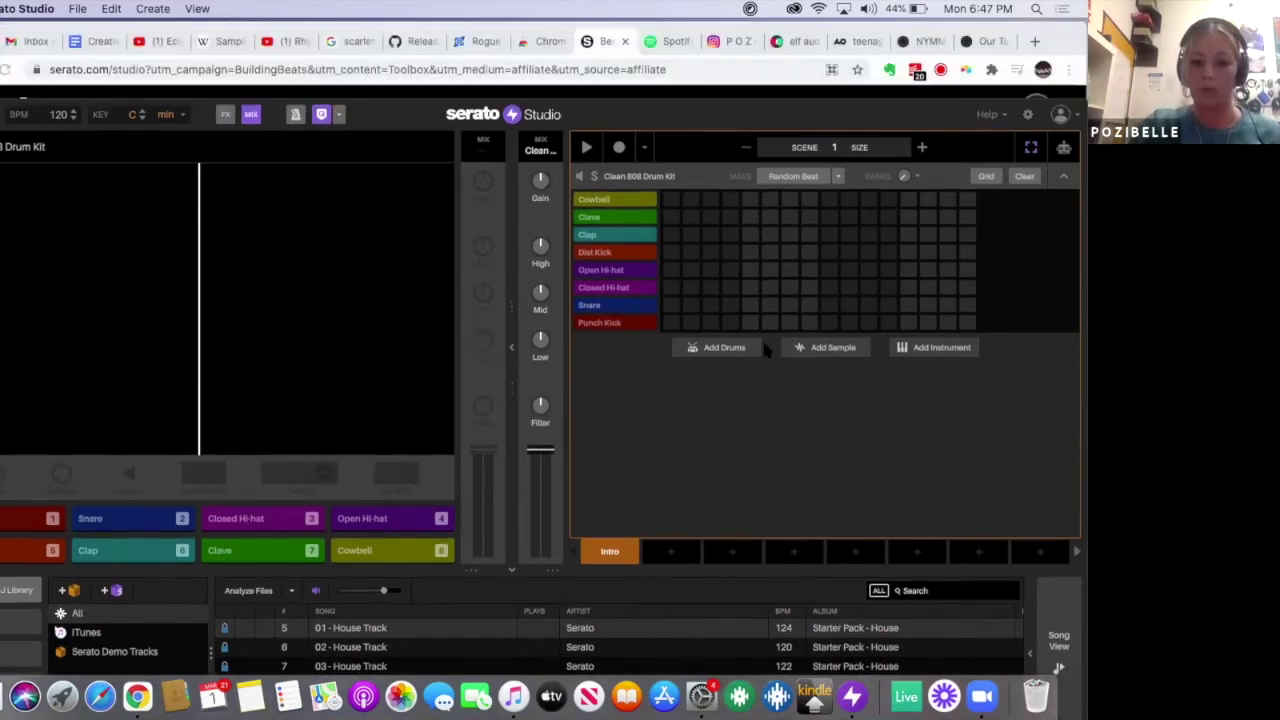
left_click(826, 347)
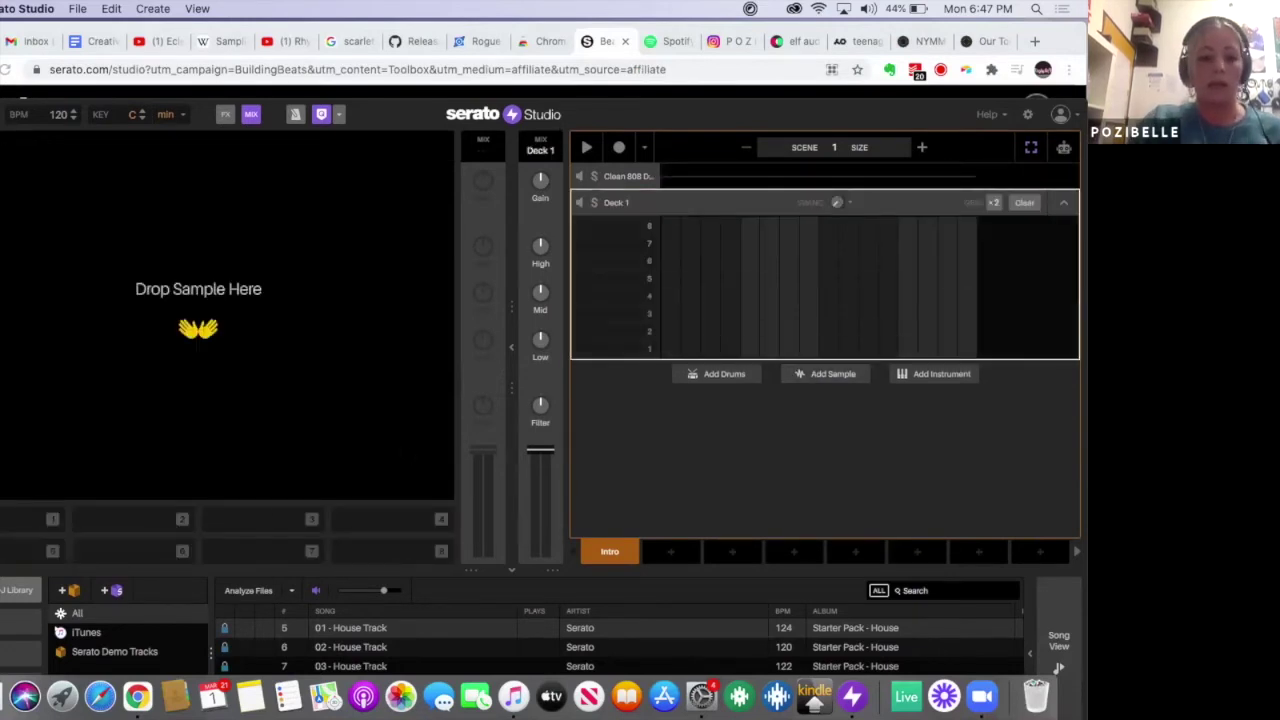
Step: Switch to Chrome, open Spotify's Release Radar playlist, and look through its tracks
left_click(606, 52)
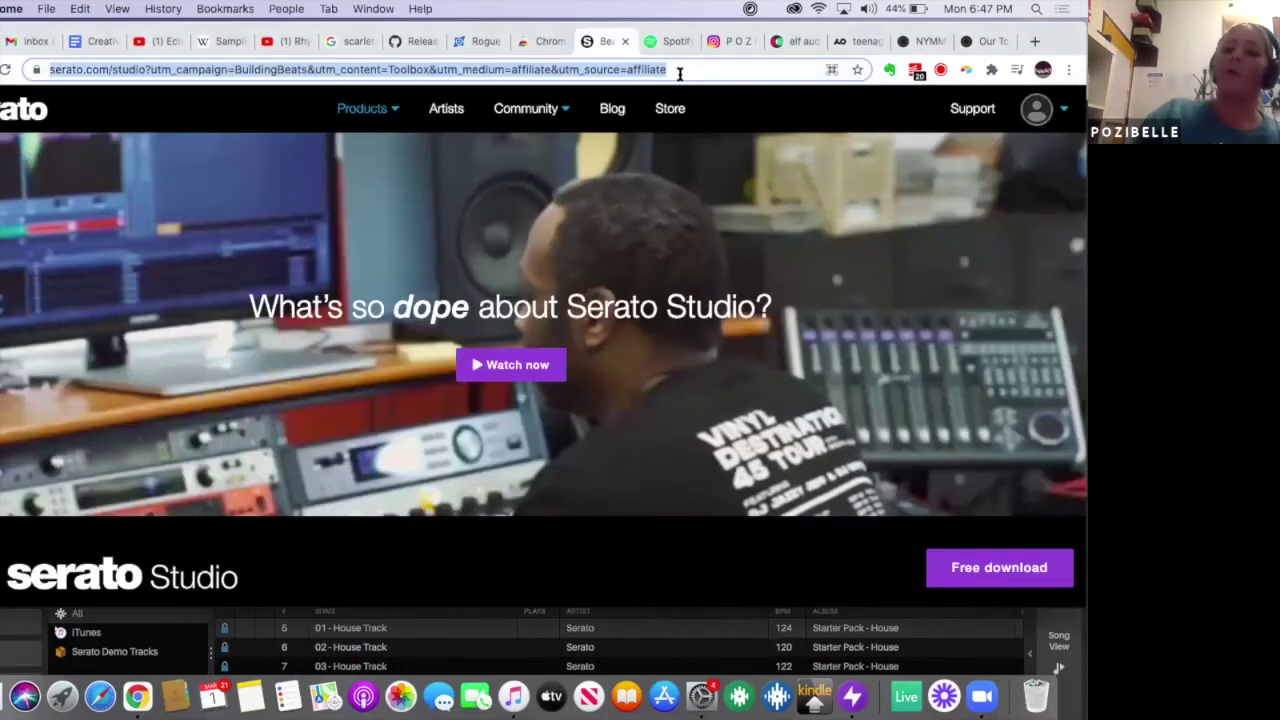
left_click(665, 40)
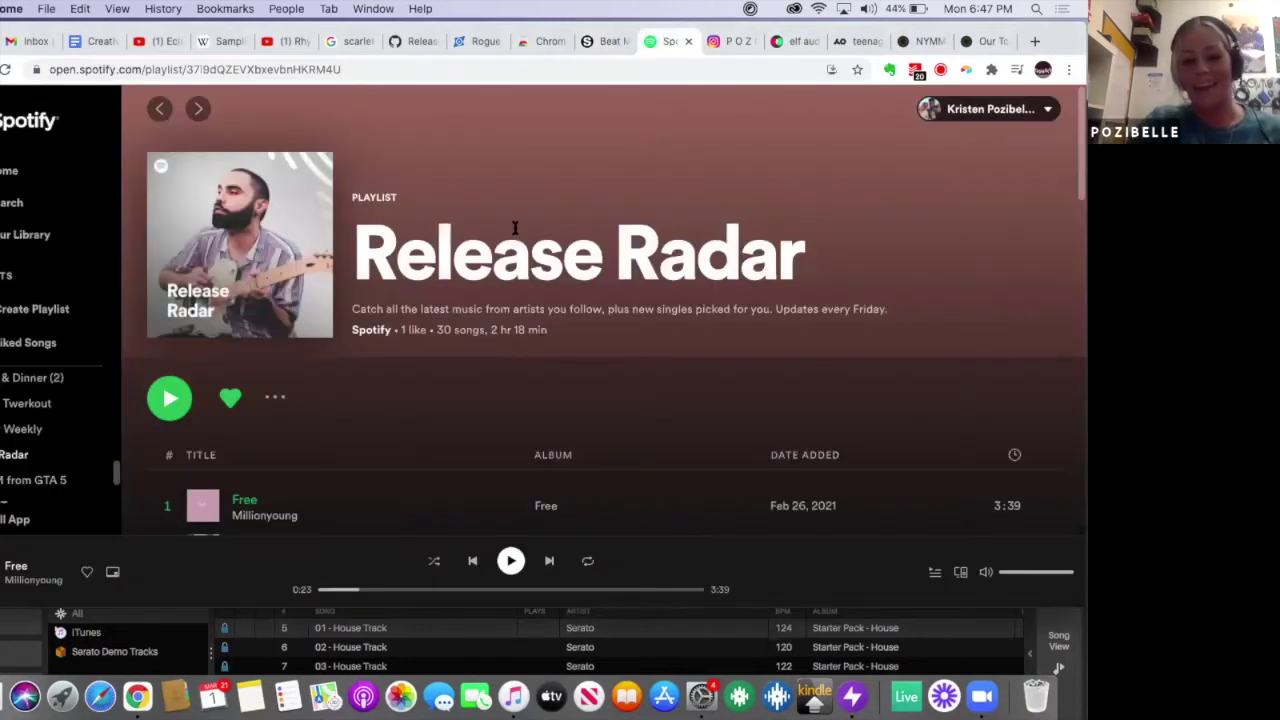
scroll(515, 228, "down", 4)
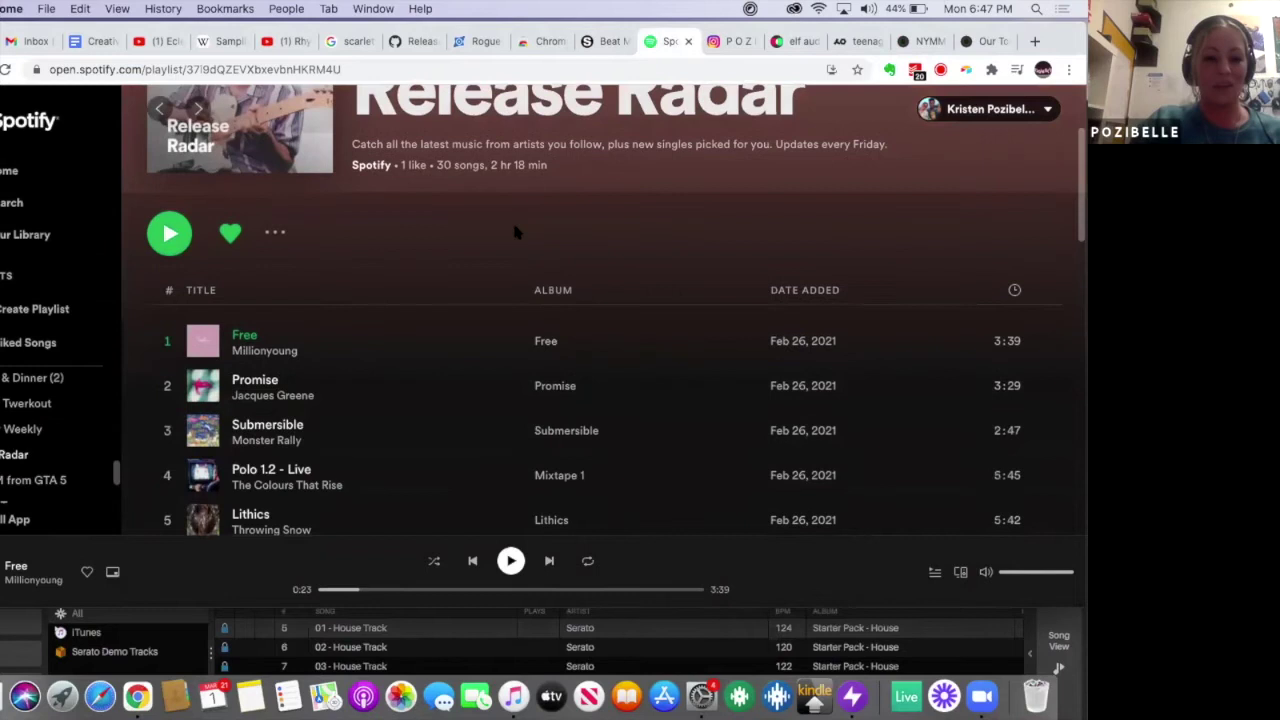
scroll(515, 228, "up", 2)
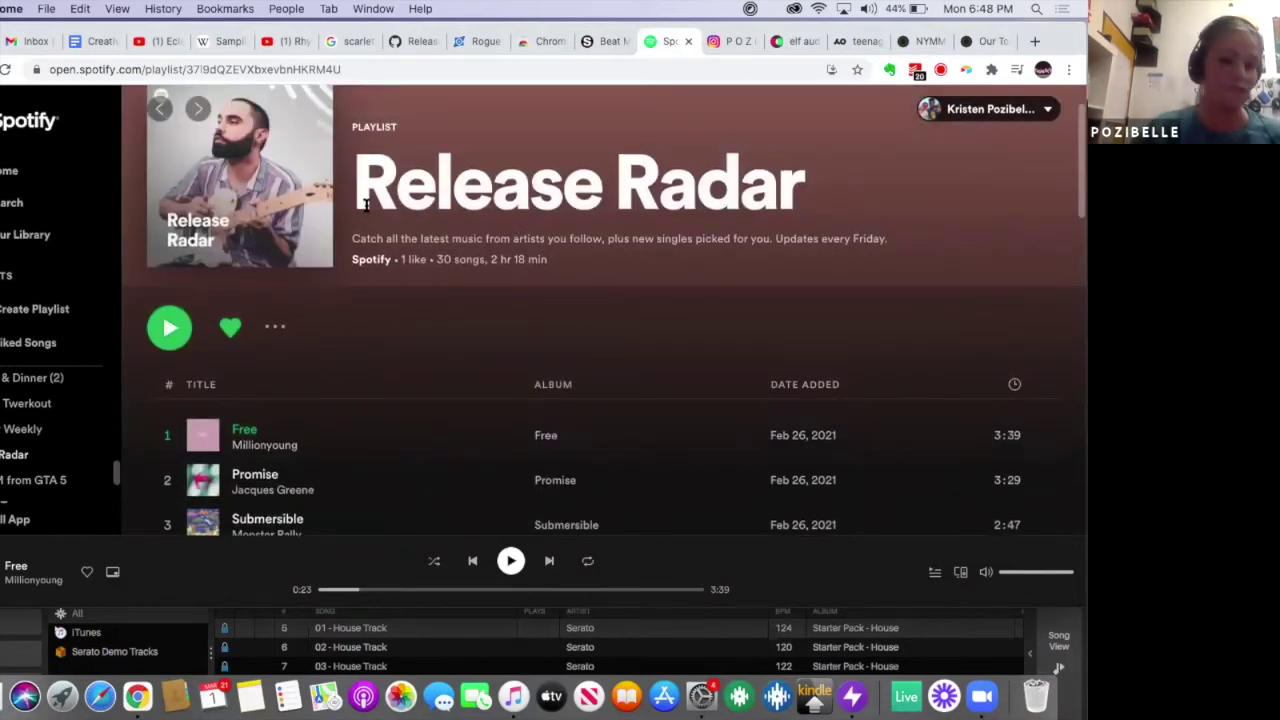
scroll(376, 442, "down", 3)
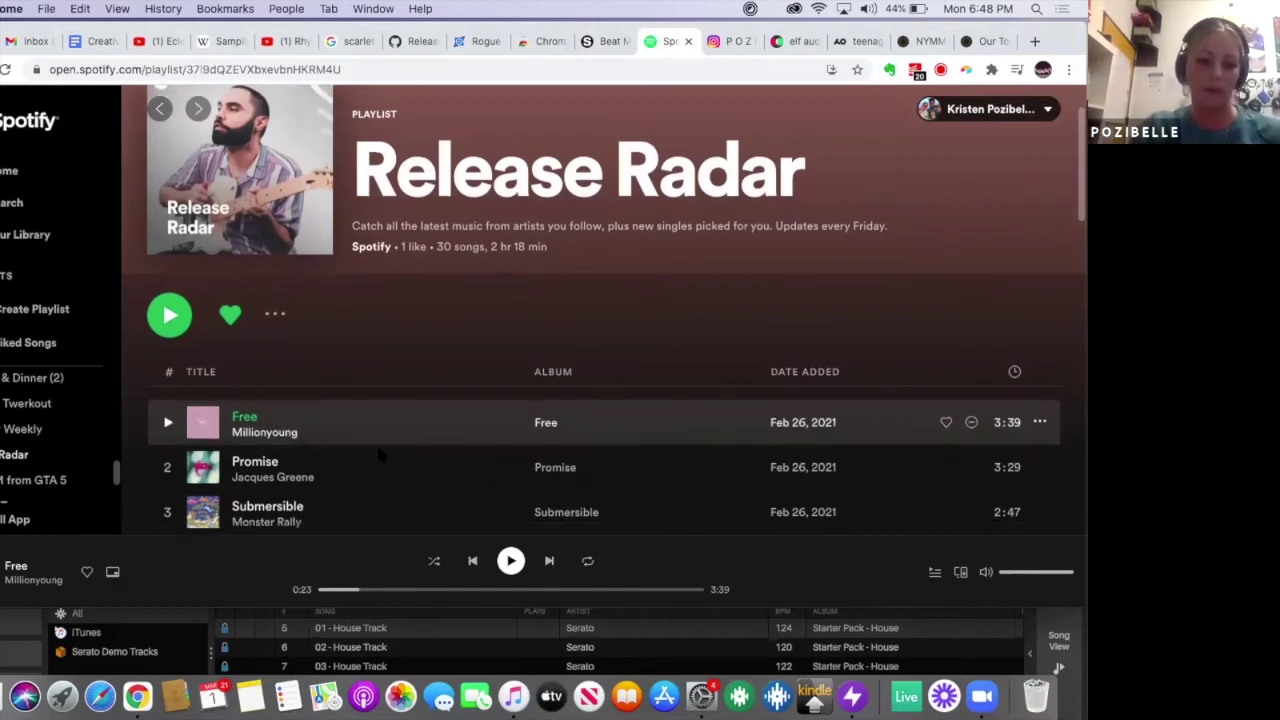
scroll(376, 442, "down", 2)
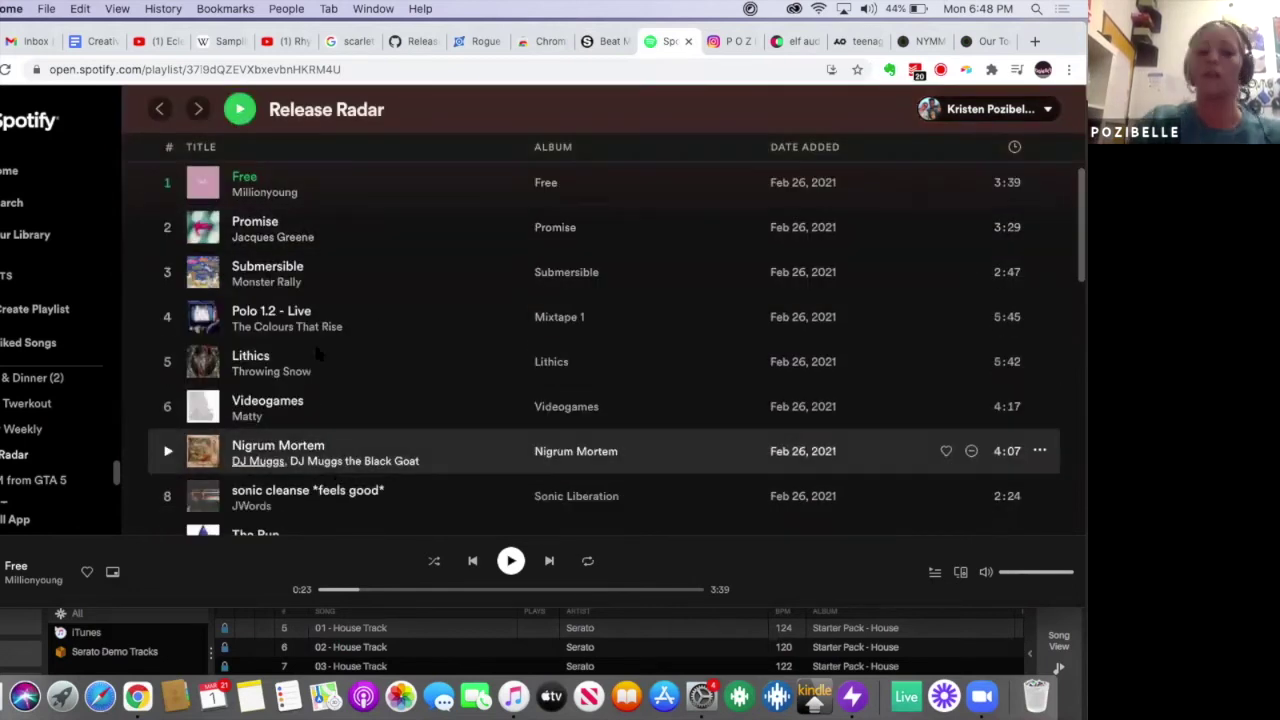
scroll(305, 338, "up", 2)
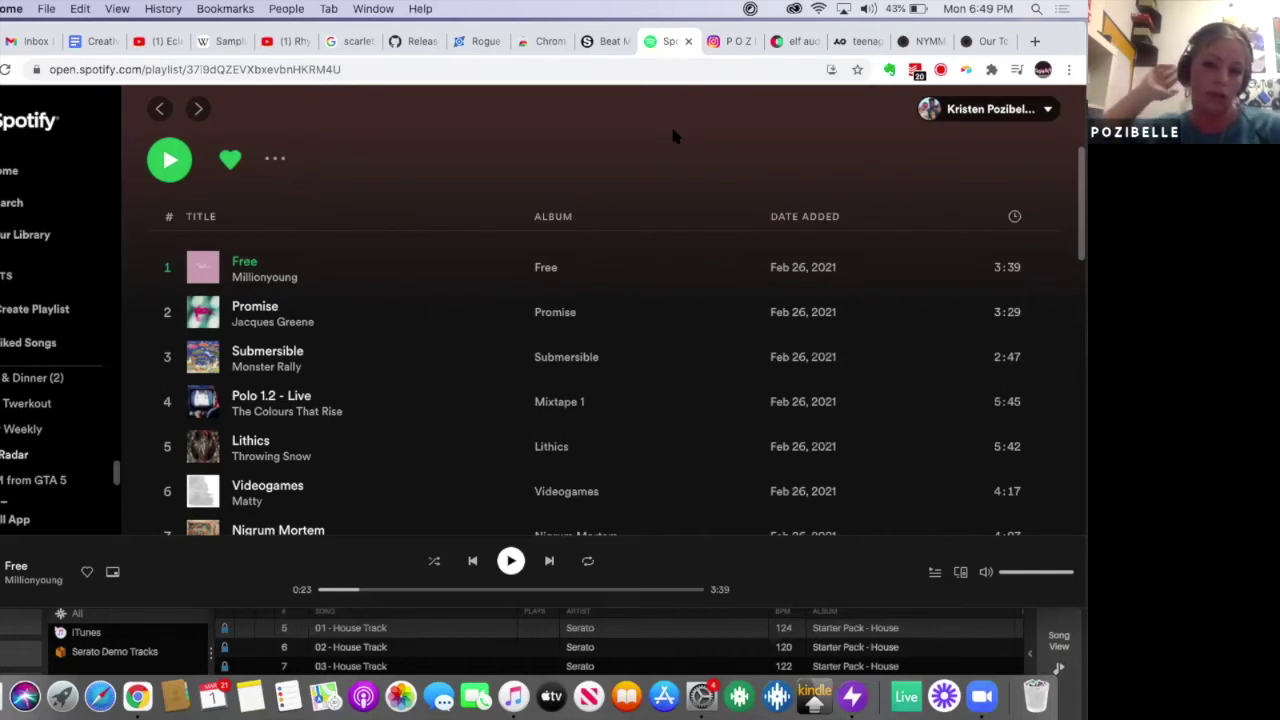
Step: Show the Rhythm Roulette | Mass Appeal playlist on YouTube and select its full web address
left_click(279, 42)
left_click(231, 69)
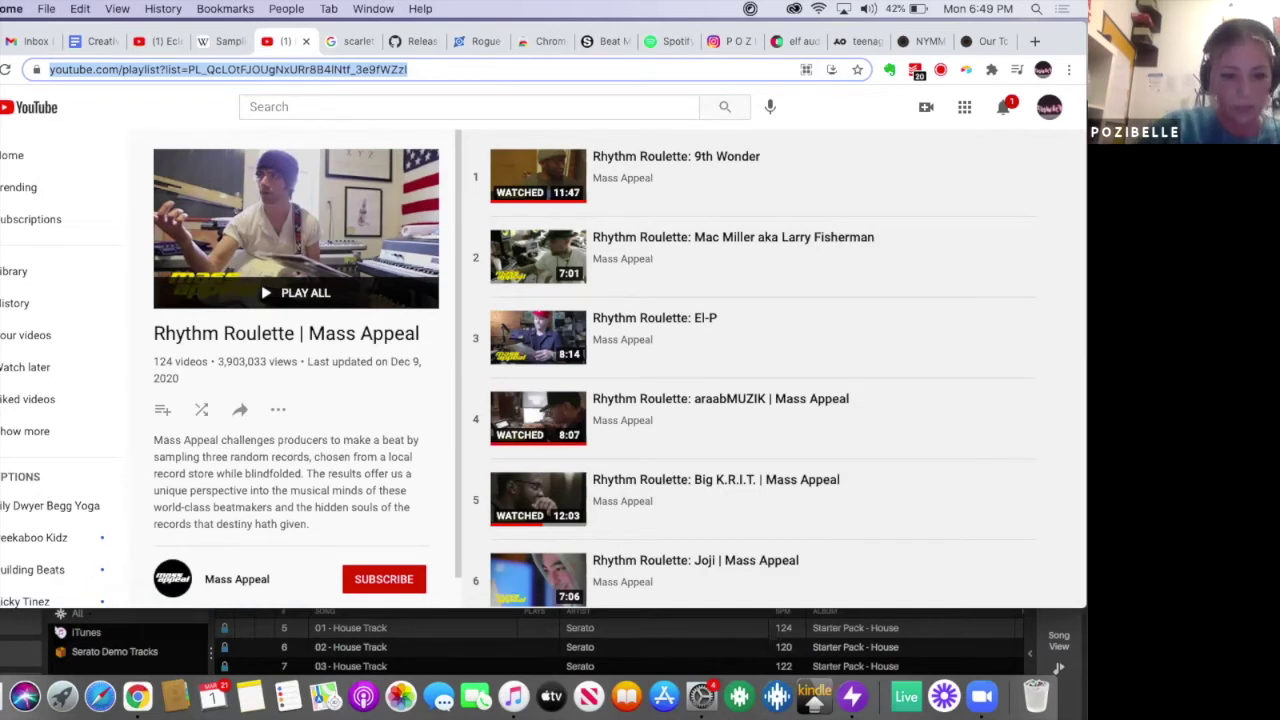
left_click(215, 72)
triple_click(215, 72)
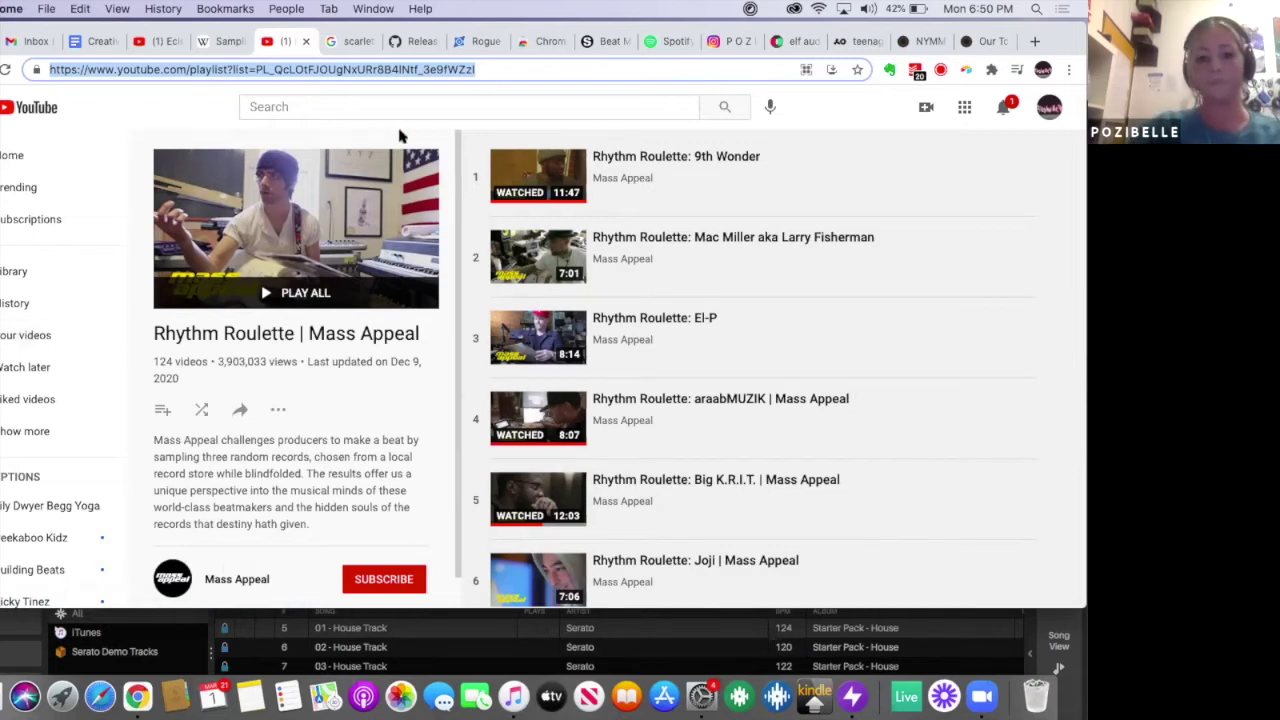
Step: Return to Spotify's Release Radar playlist, rewind "Free" to 0:00, and start a Chrome Audio Capture of the tab
left_click(668, 44)
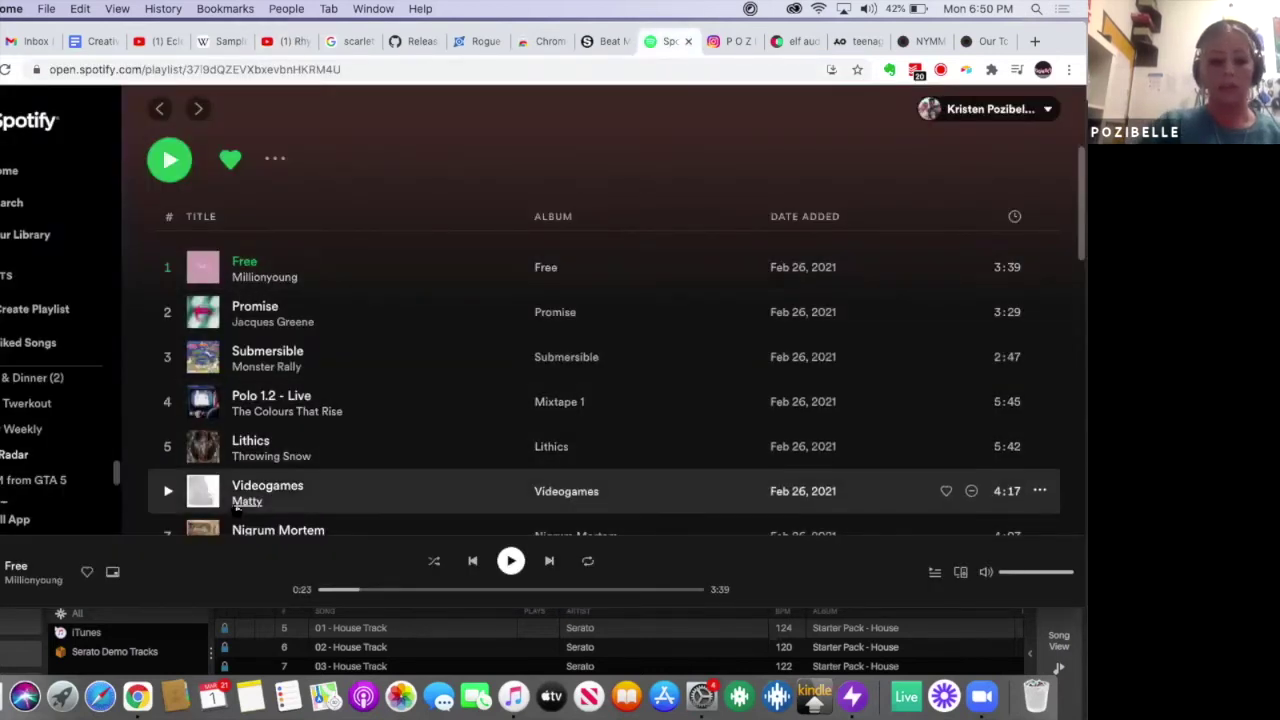
scroll(234, 508, "down", 2)
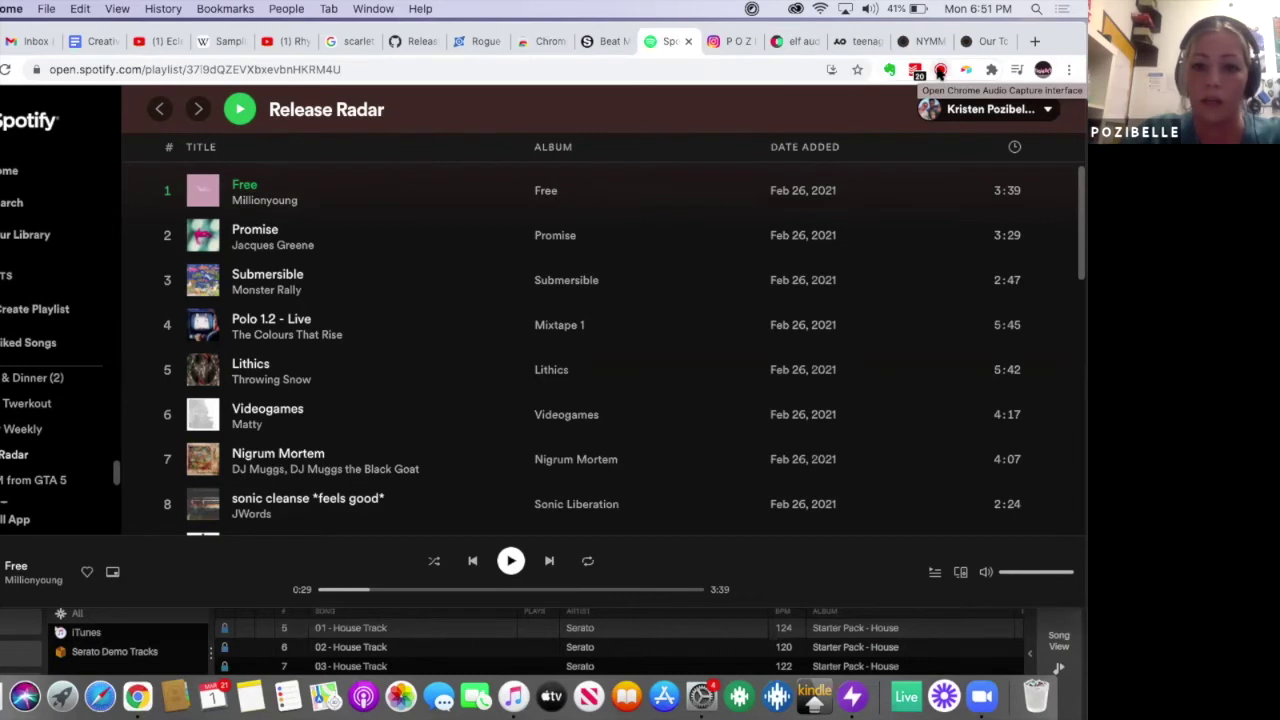
left_click_drag(369, 590, 302, 590)
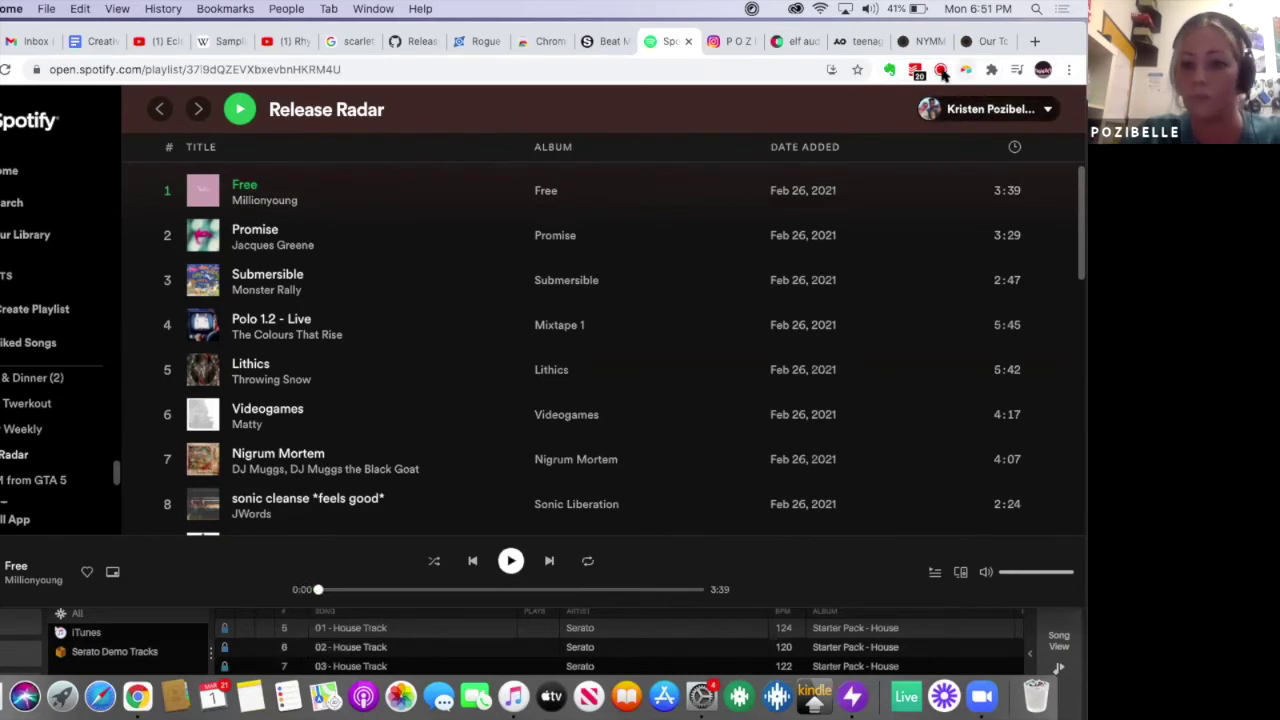
left_click(941, 73)
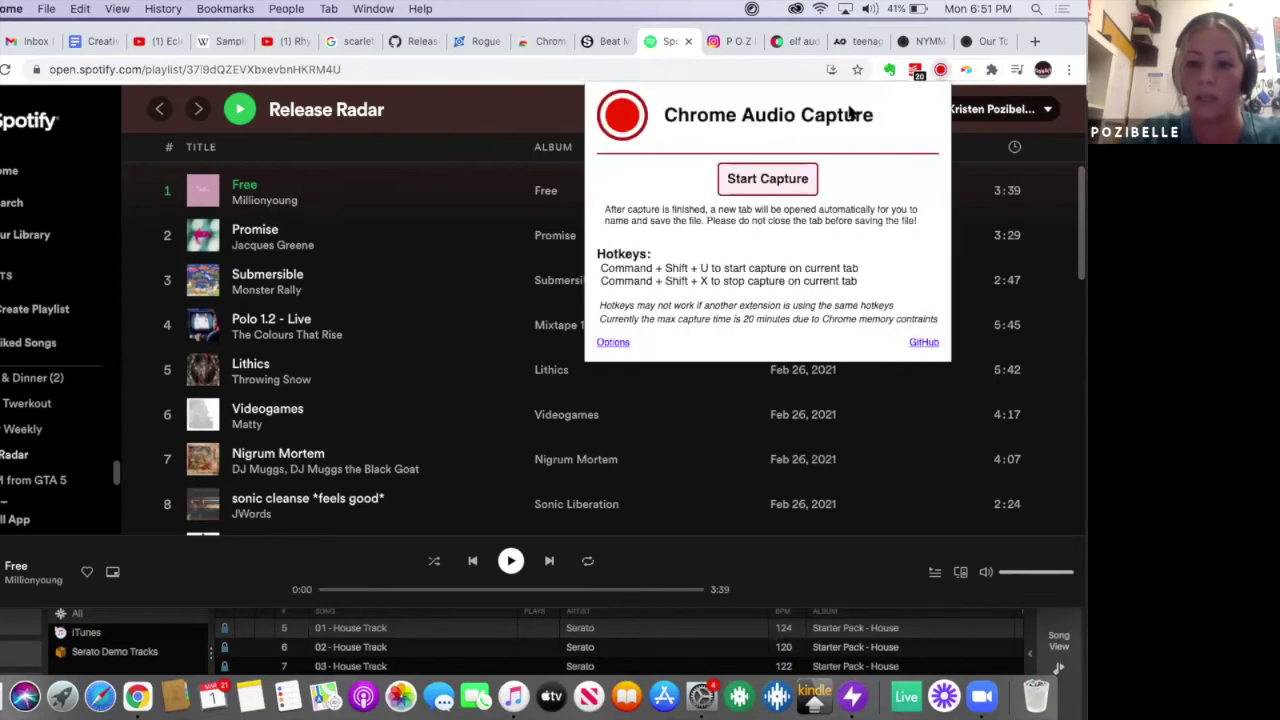
left_click(745, 186)
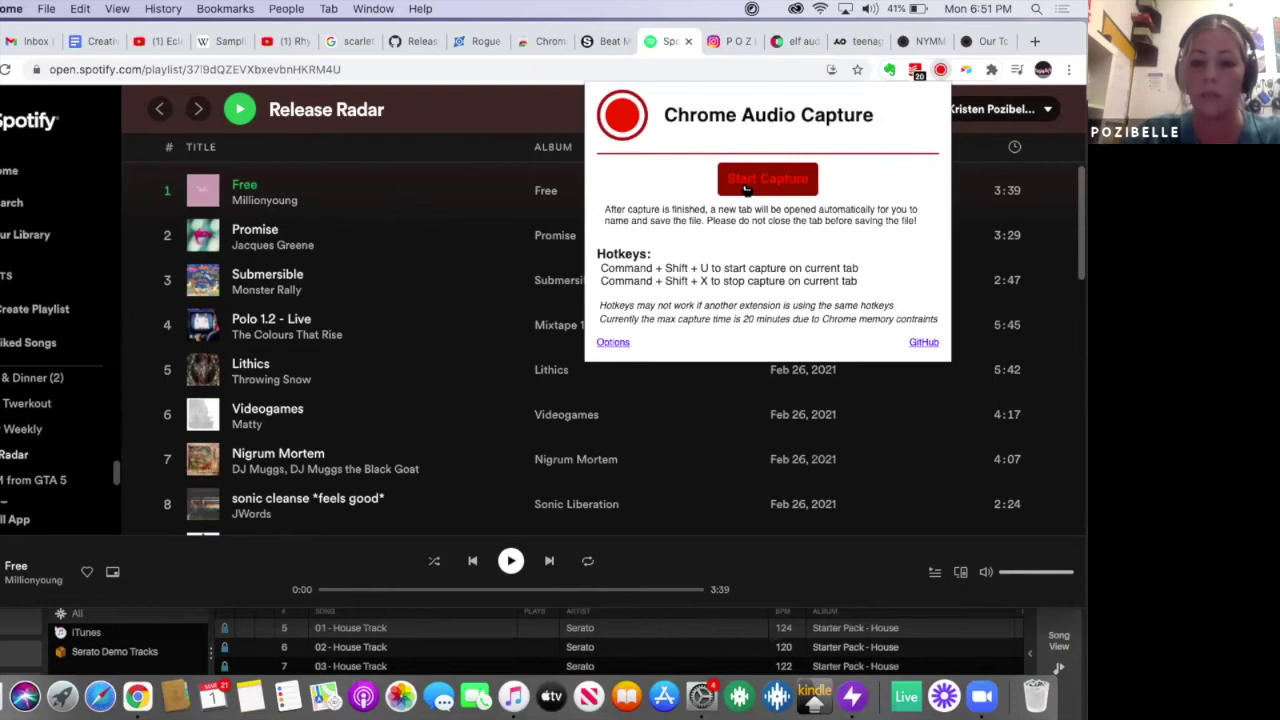
left_click(745, 186)
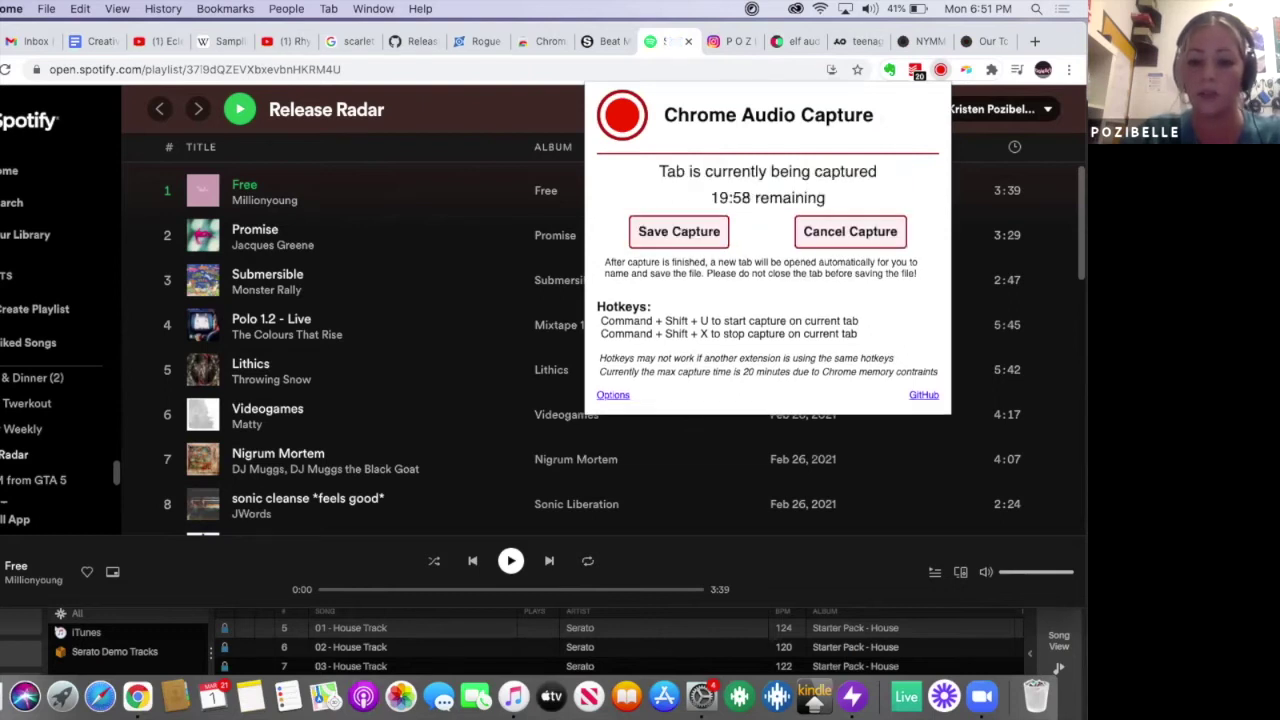
Step: Play the opening seconds of each Release Radar track from "Free" through "Caution" into the capture, and pause playback
left_click(510, 561)
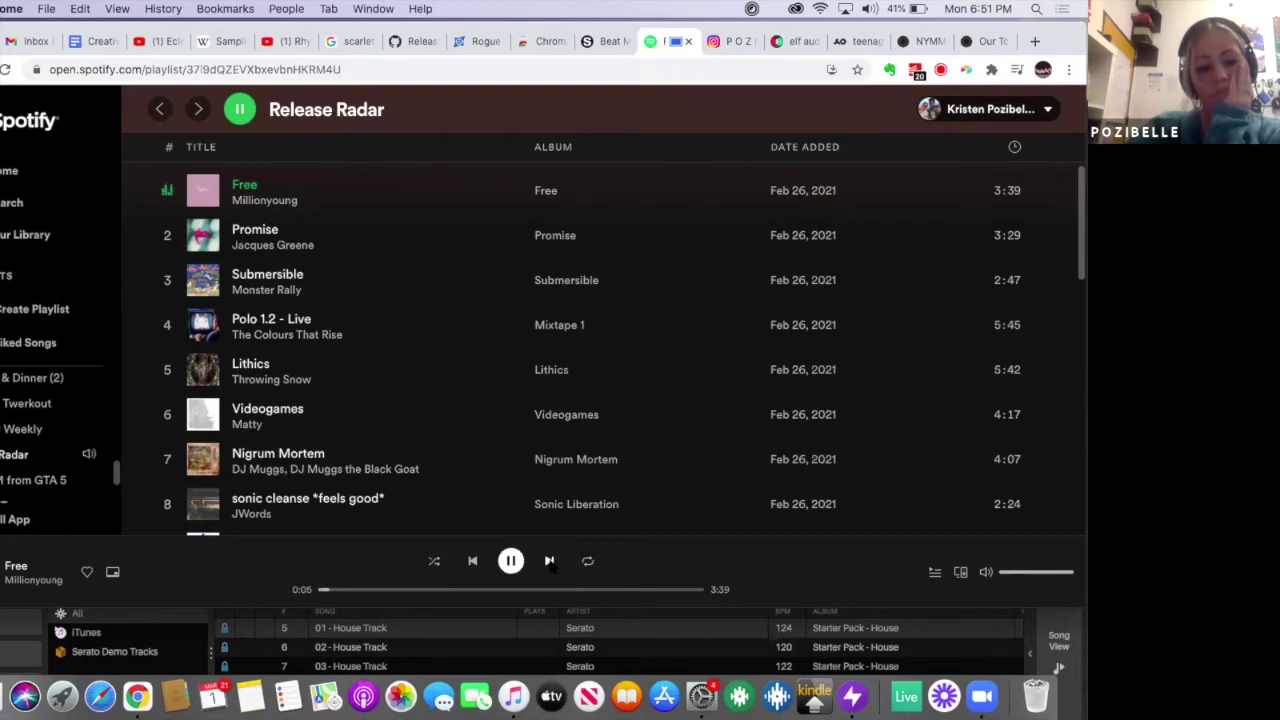
left_click(549, 561)
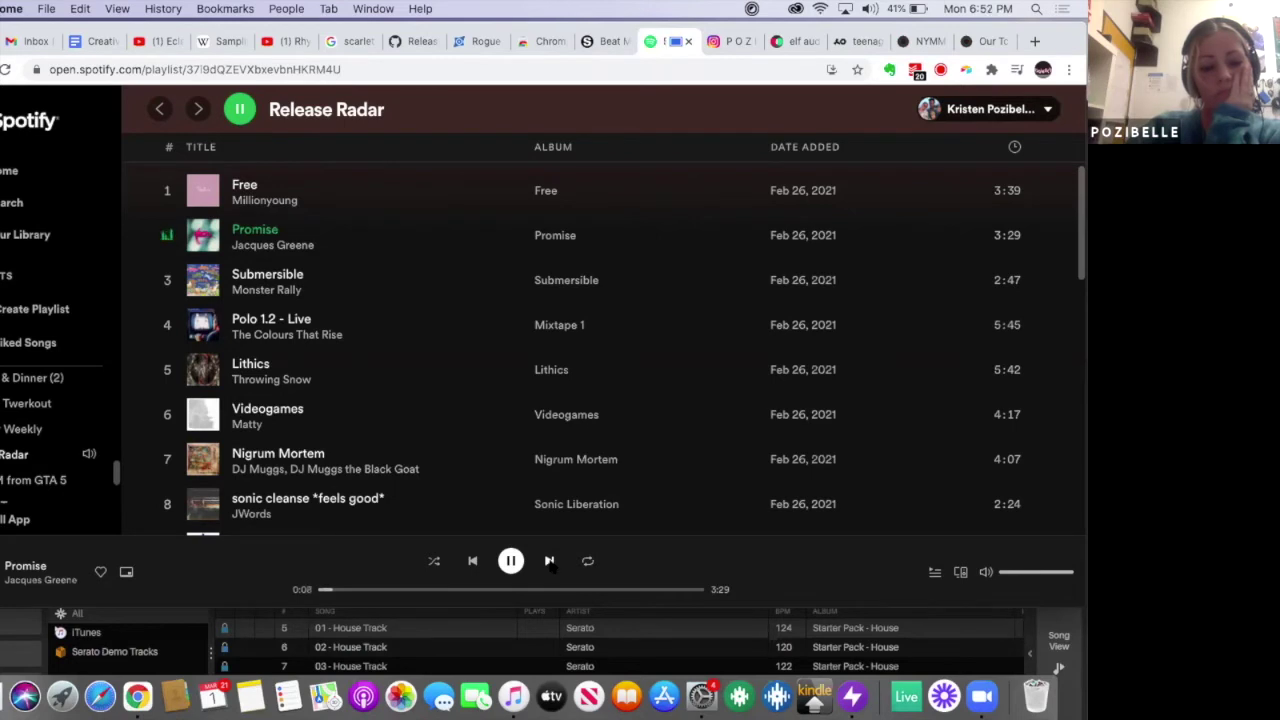
left_click(549, 561)
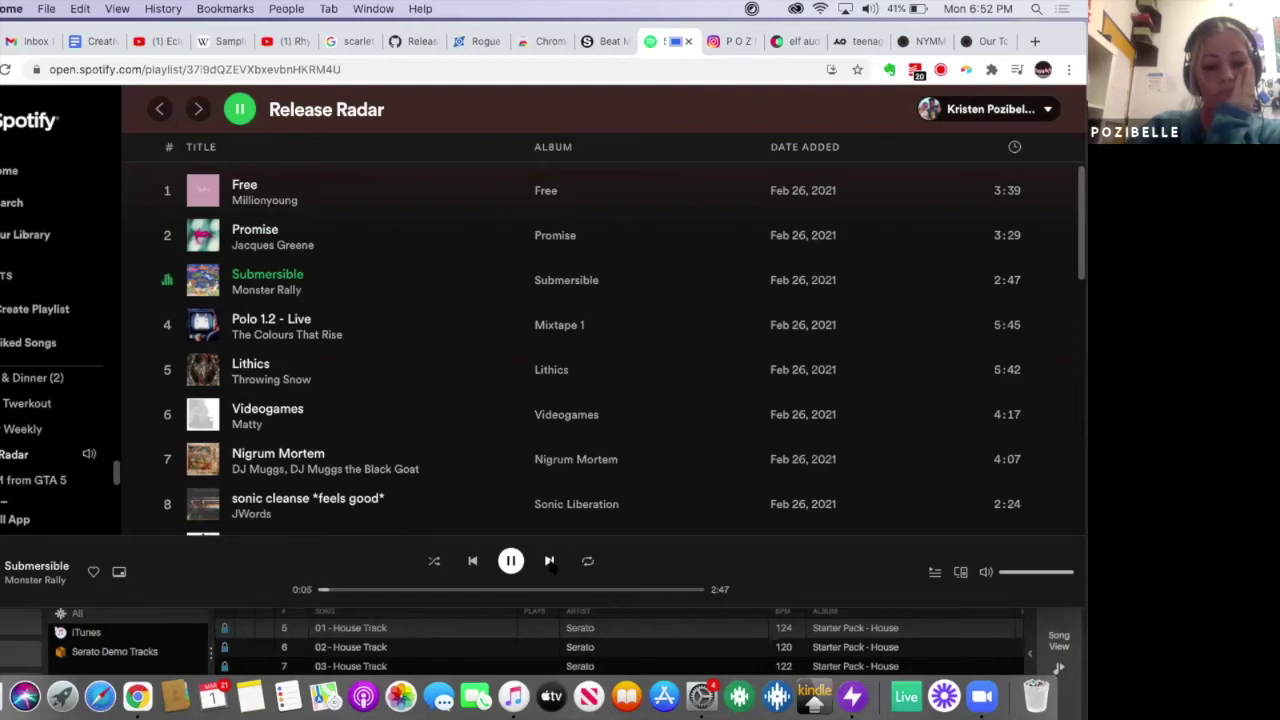
left_click(549, 561)
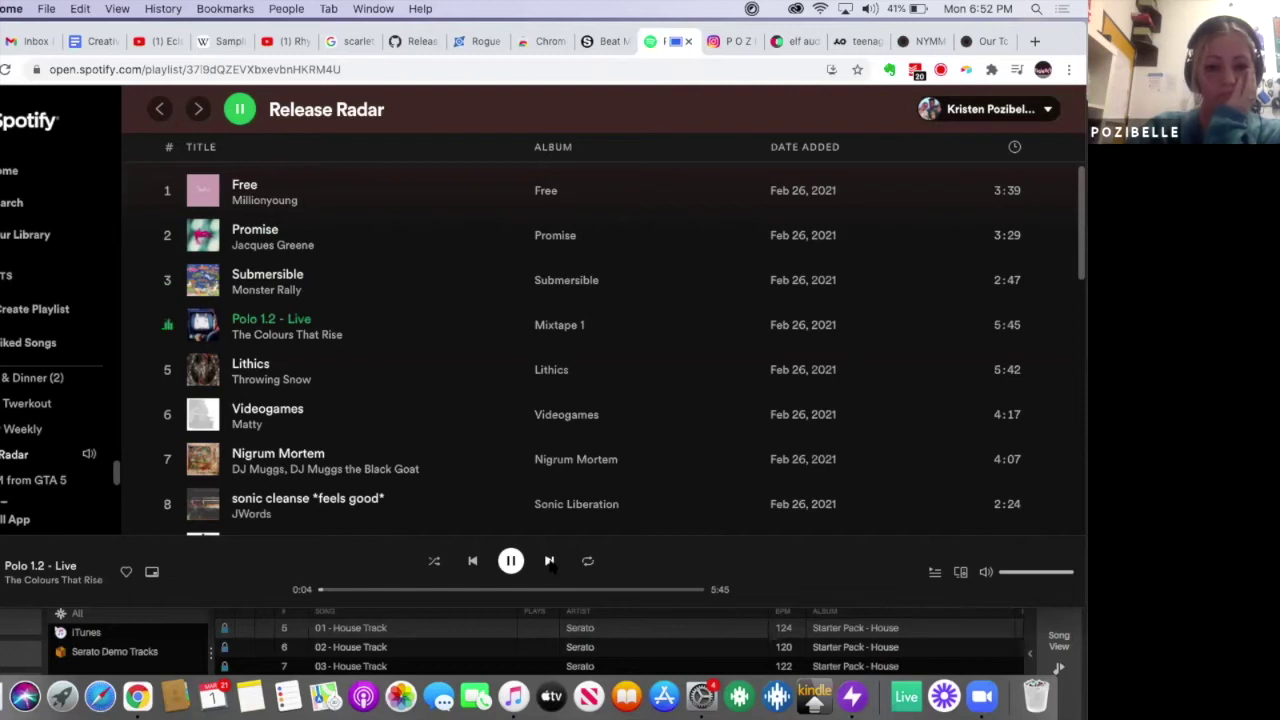
left_click(549, 561)
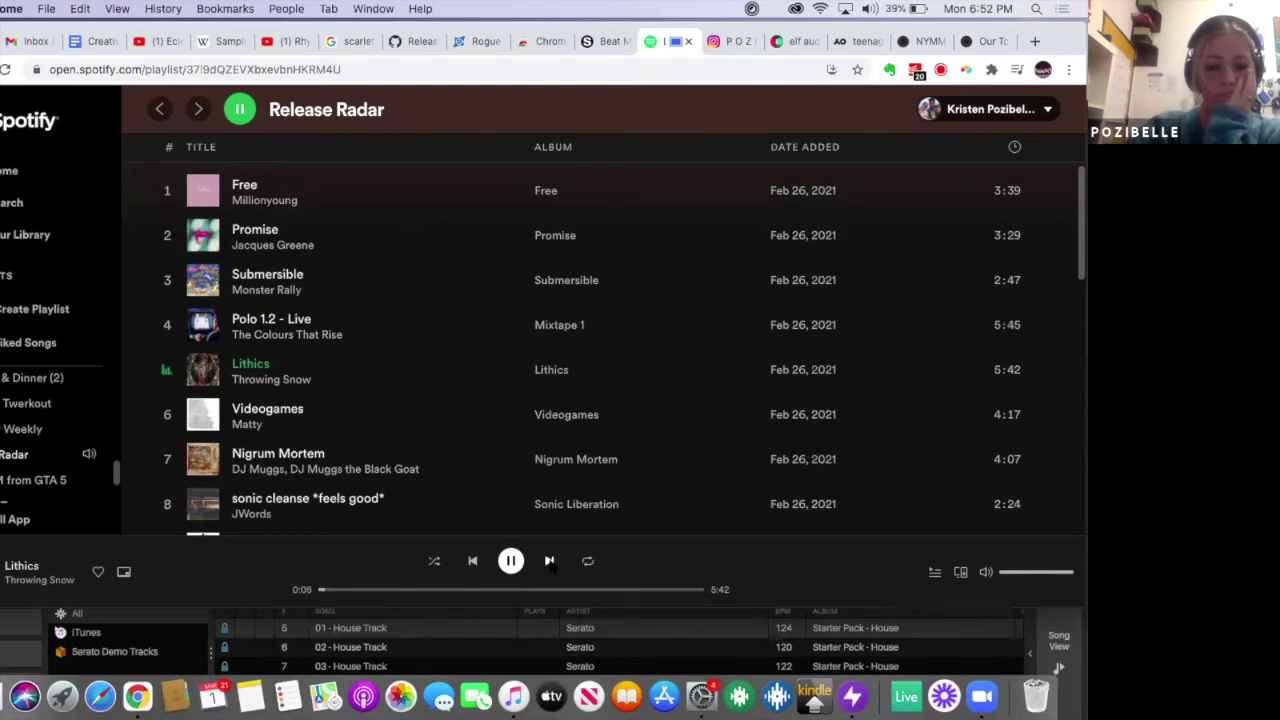
left_click(549, 561)
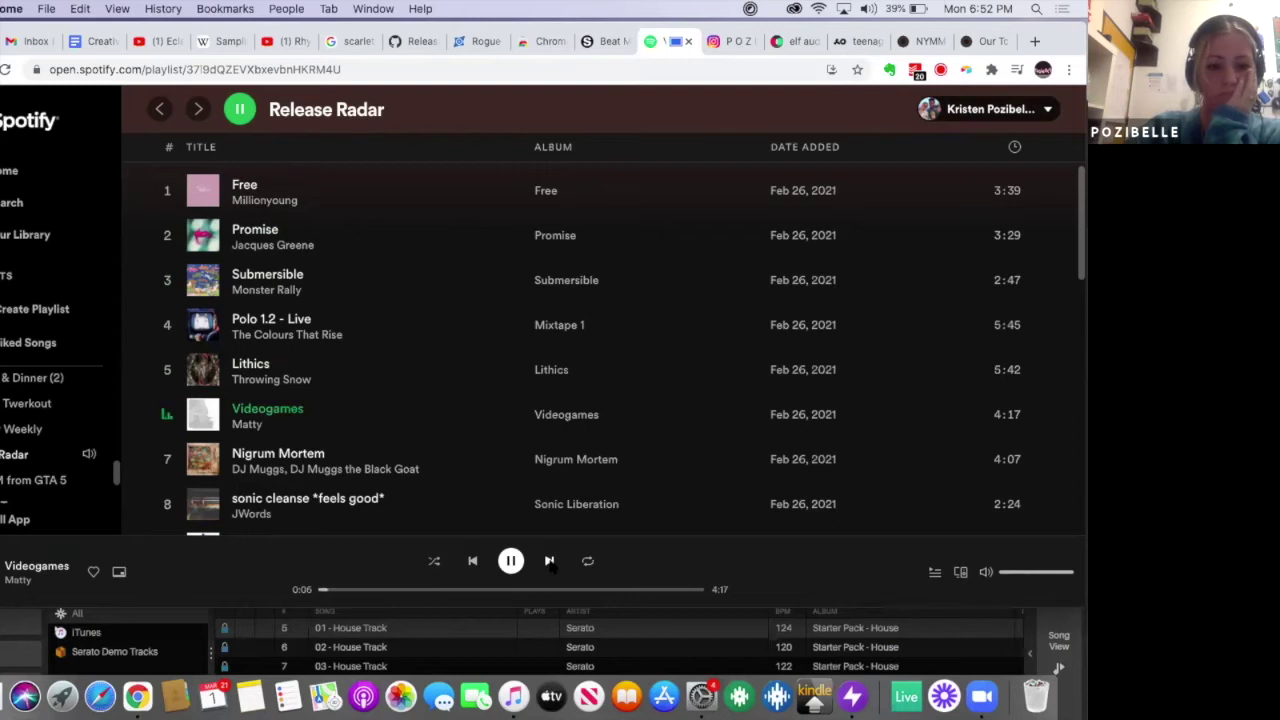
left_click(549, 561)
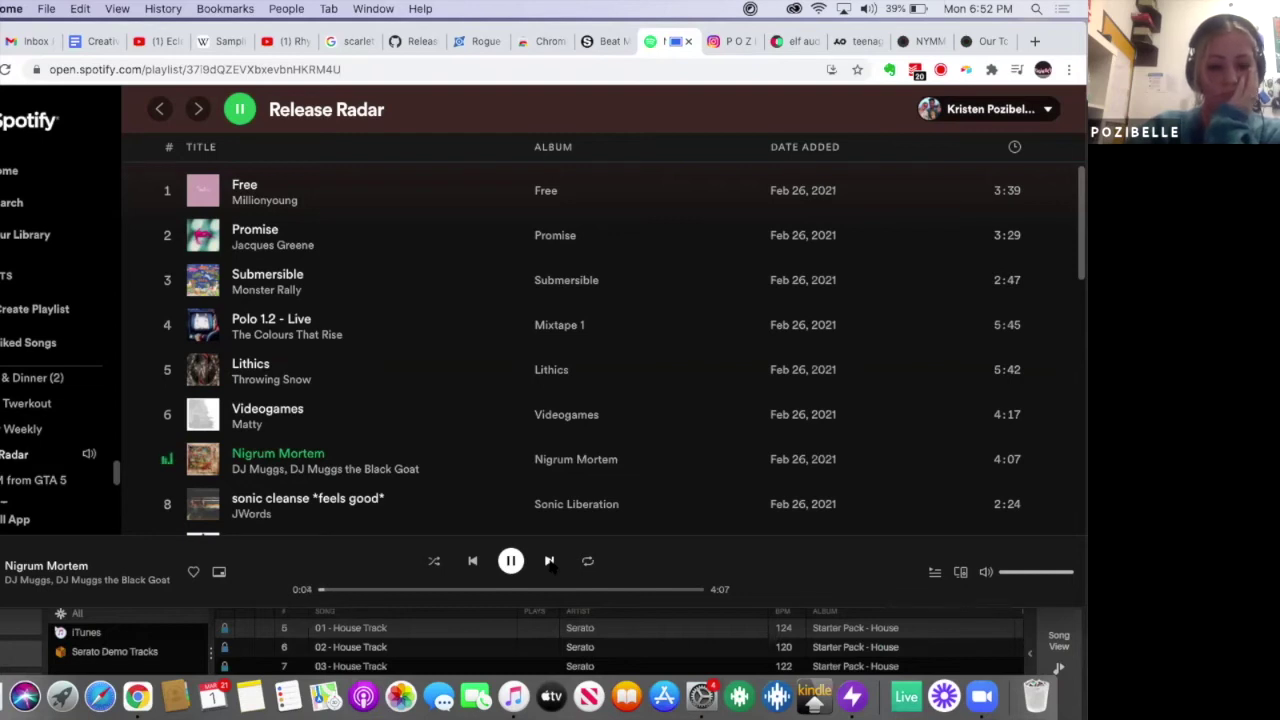
left_click(549, 561)
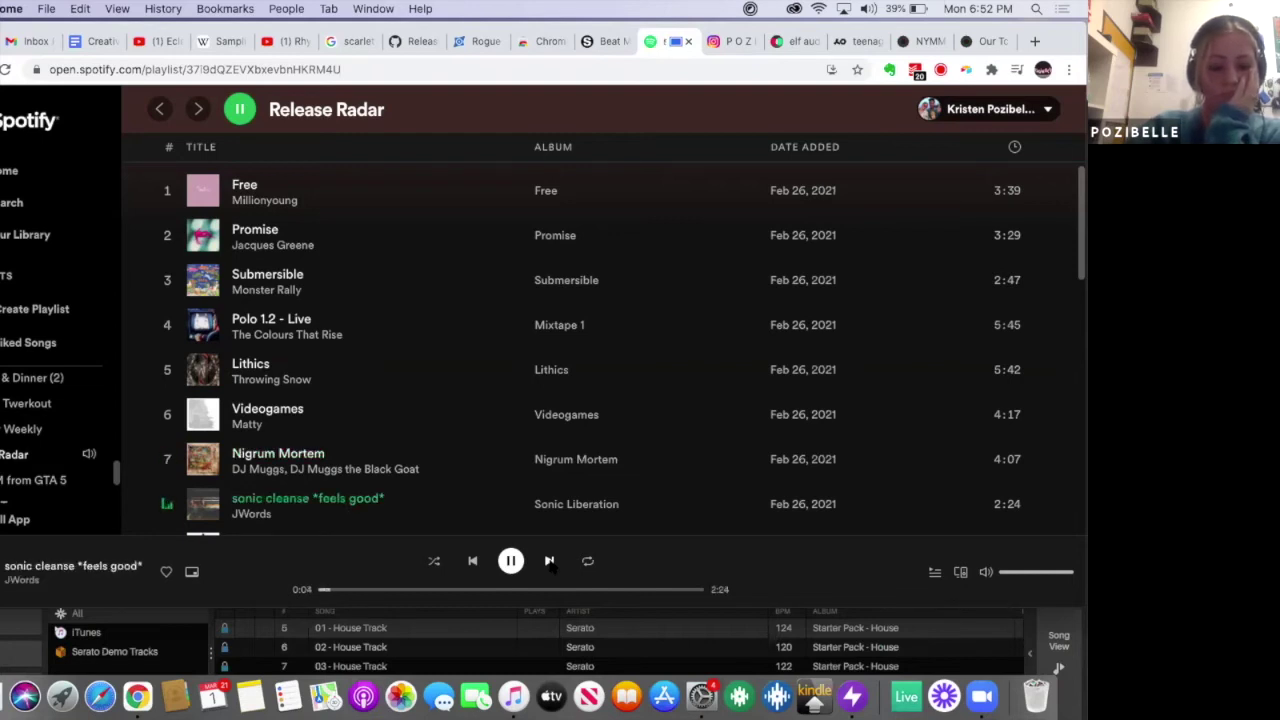
scroll(542, 425, "down", 1)
scroll(543, 427, "down", 1)
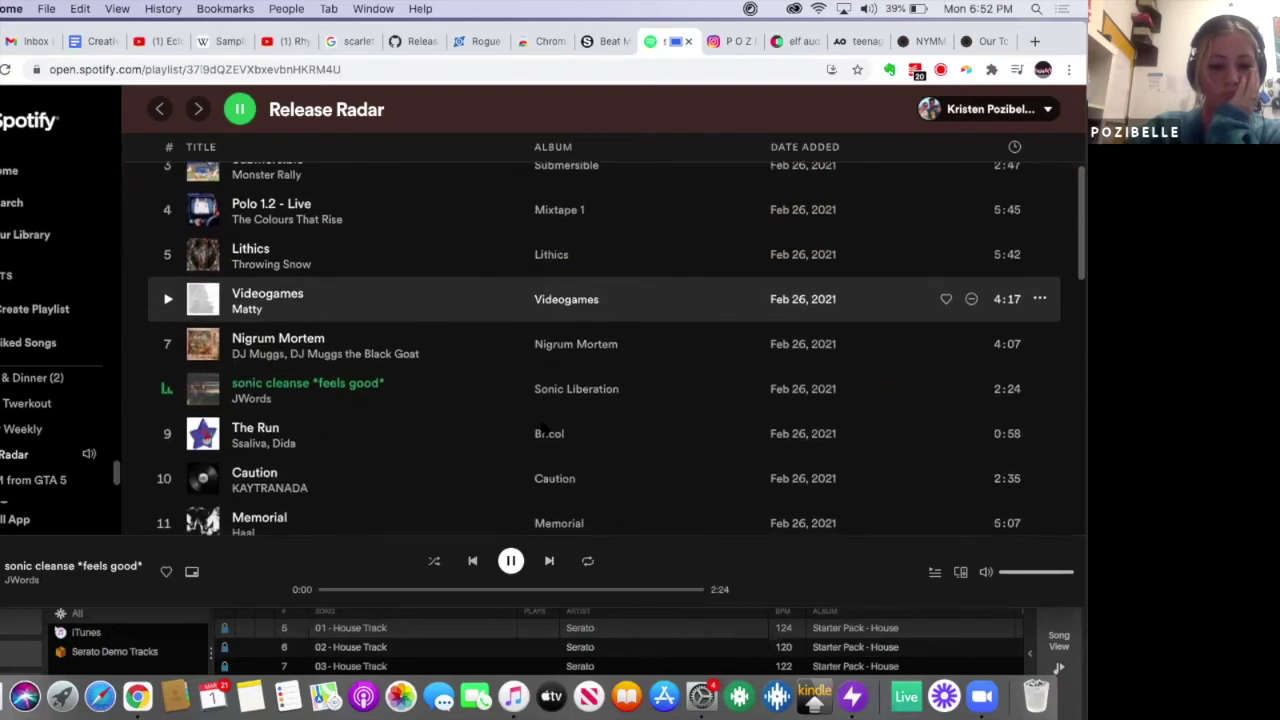
left_click(549, 561)
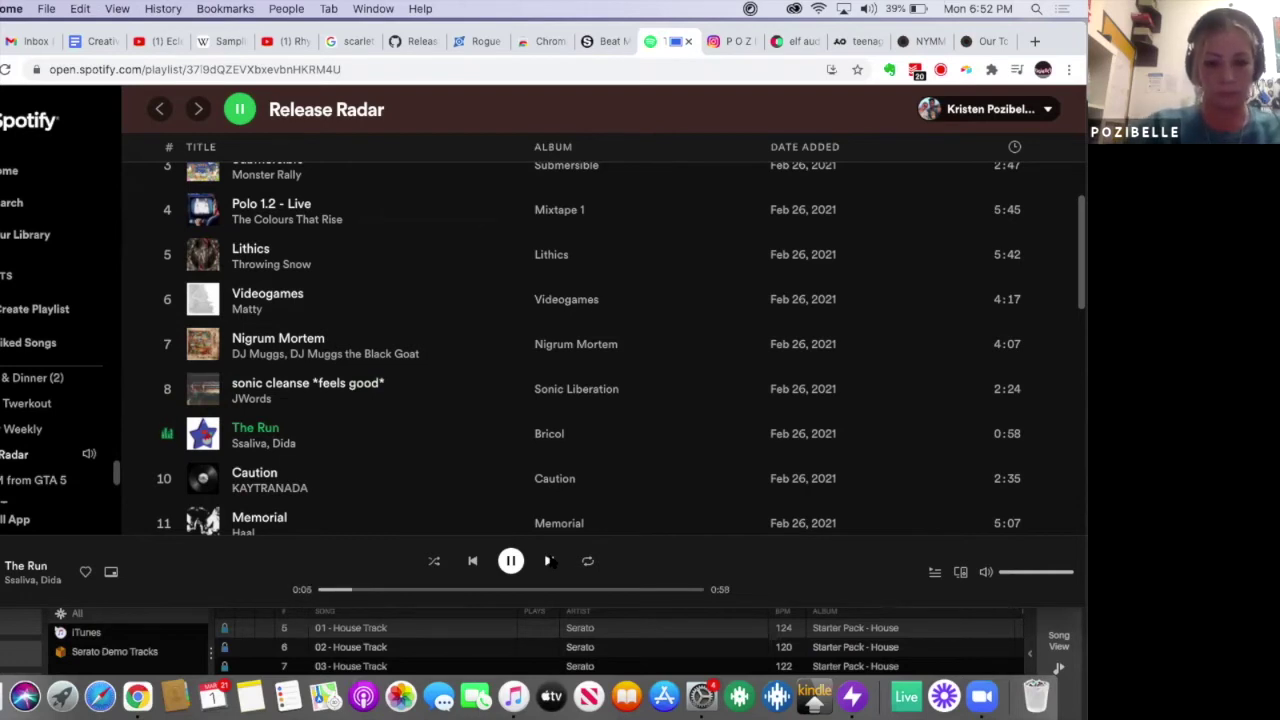
left_click(549, 561)
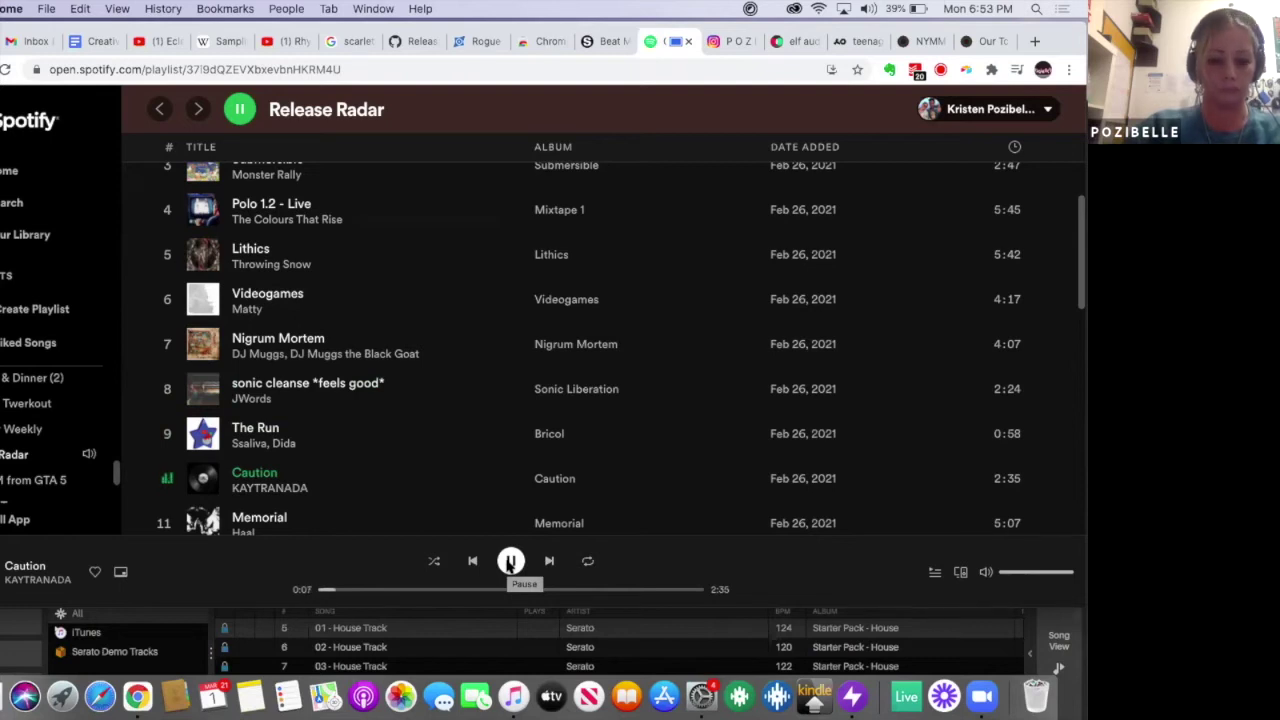
left_click(510, 562)
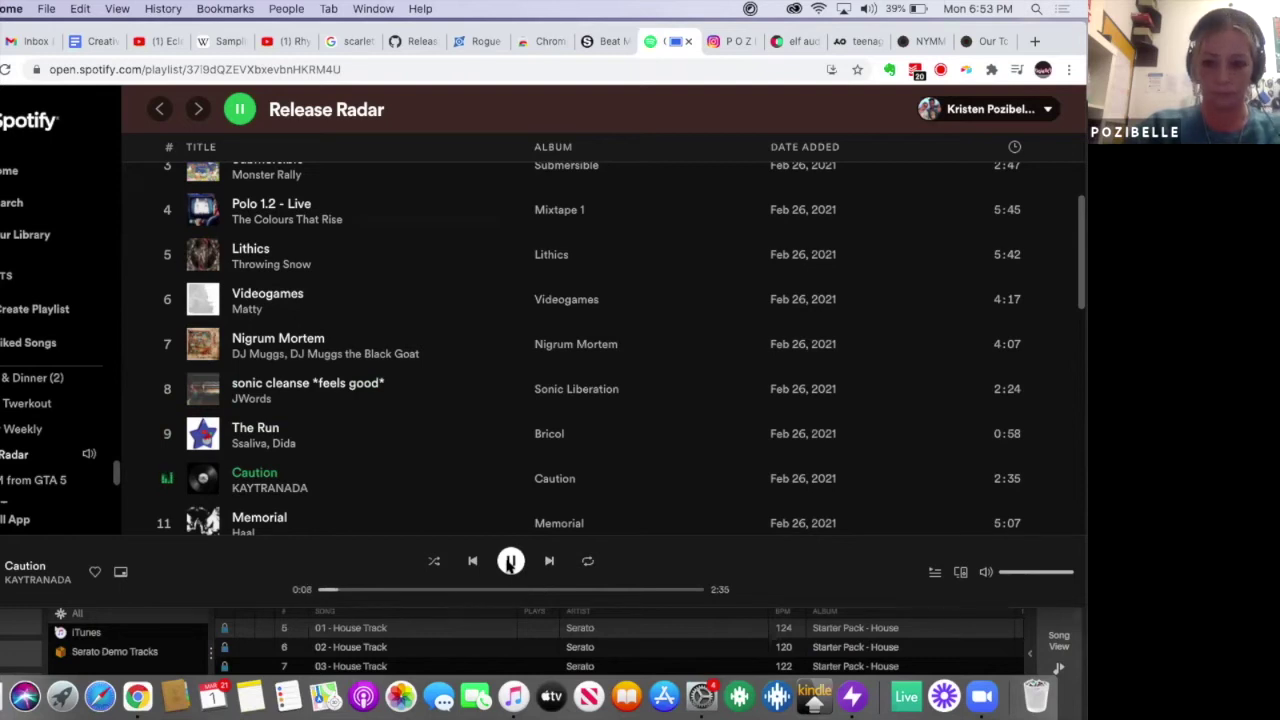
Step: Finish the Chrome Audio Capture recording and open the dialog for saving it
left_click(940, 70)
left_click(678, 231)
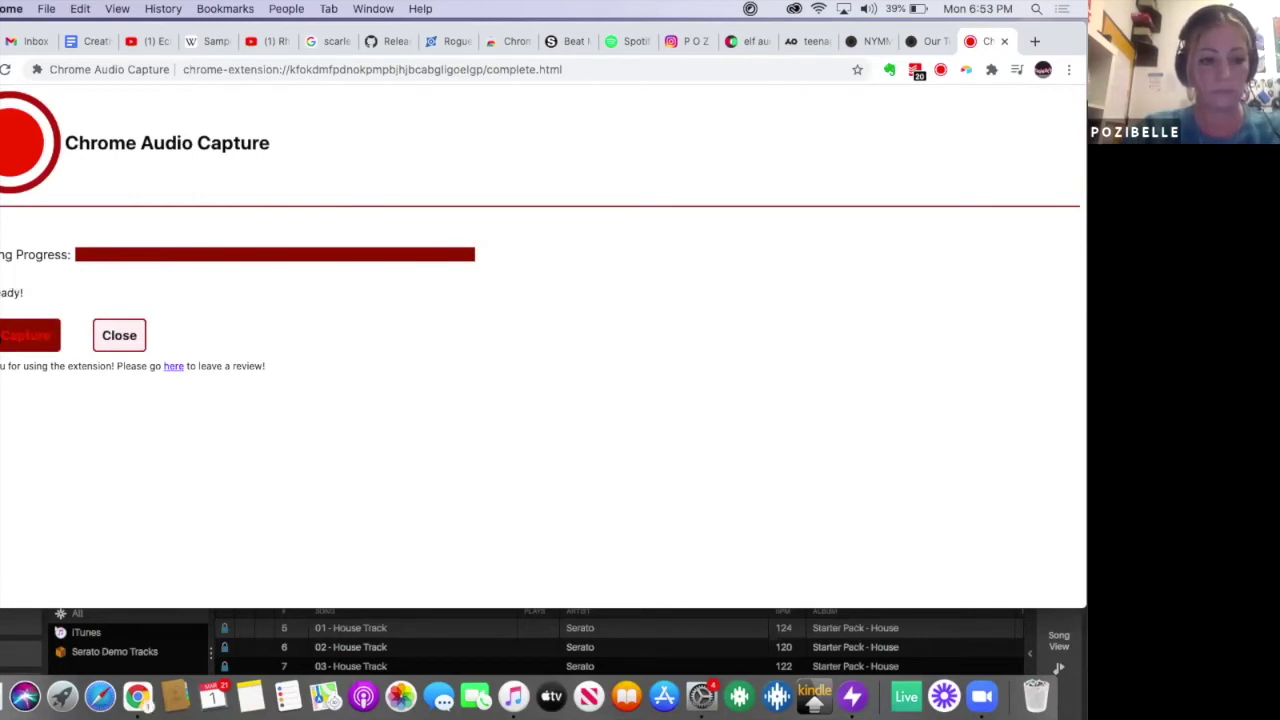
left_click(12, 338)
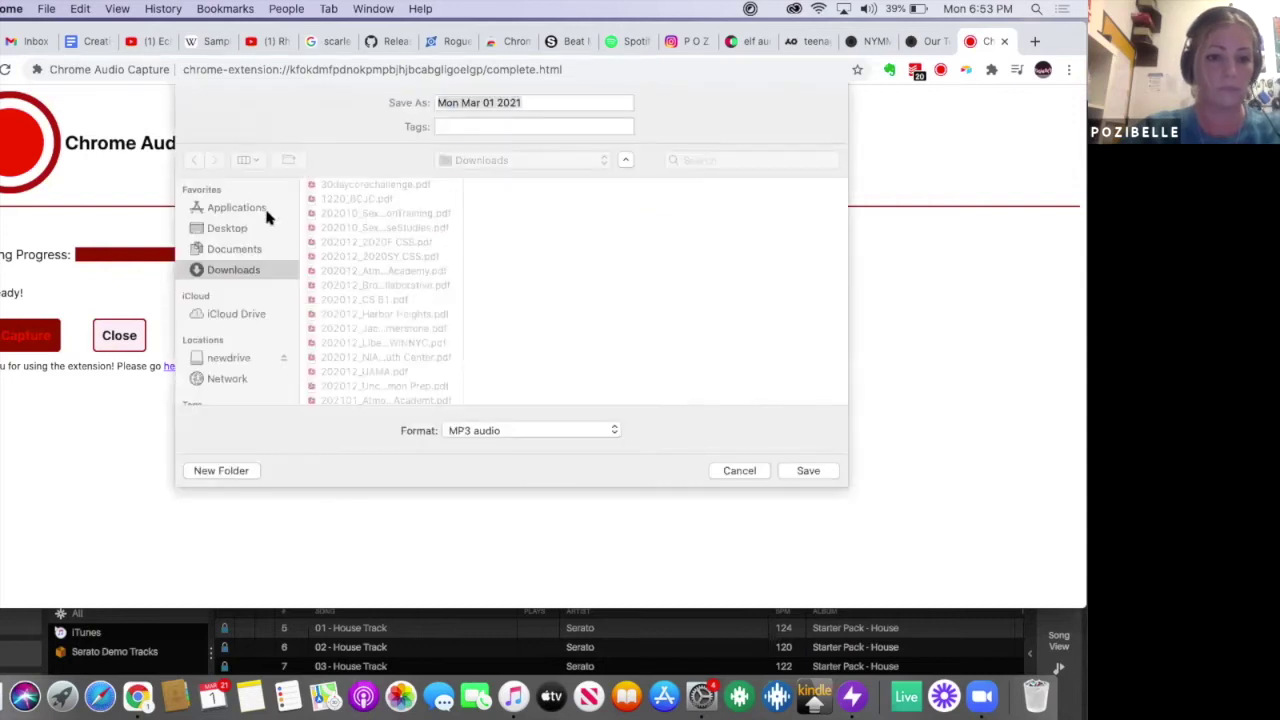
Step: Save the captured audio to Downloads as an MP3 named 20210301_spotifyNYMM
type("202")
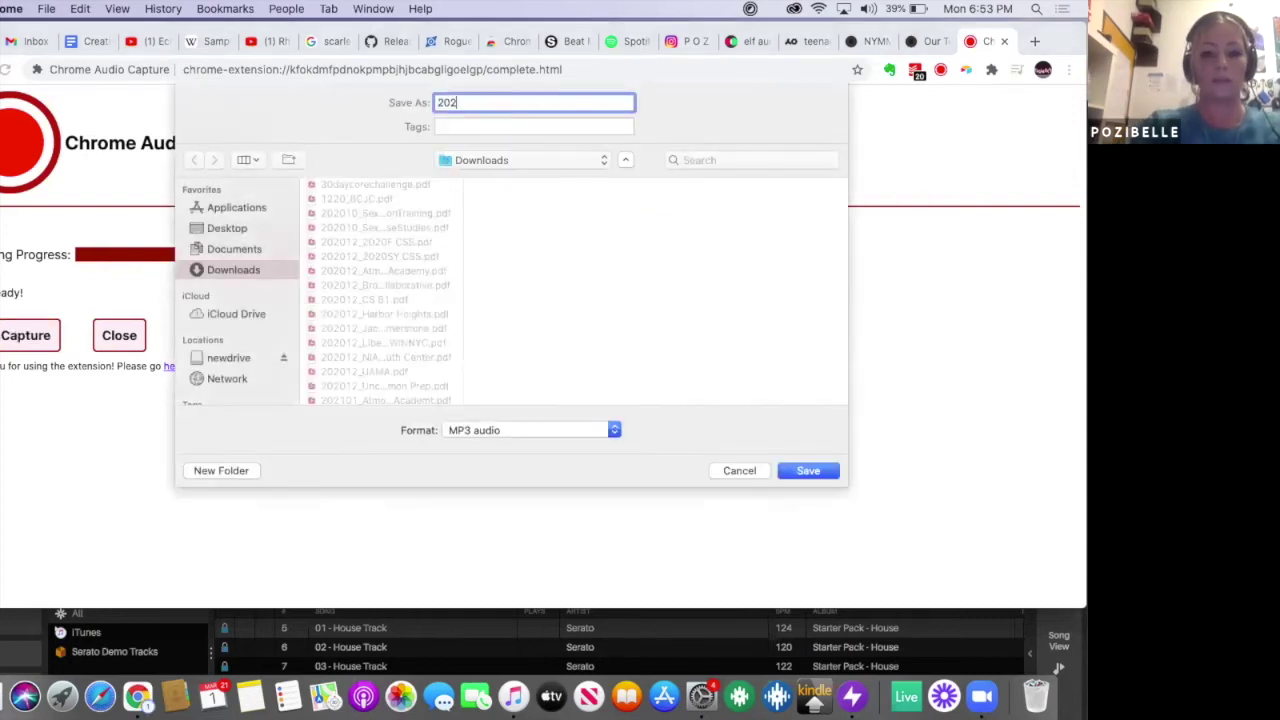
type("103")
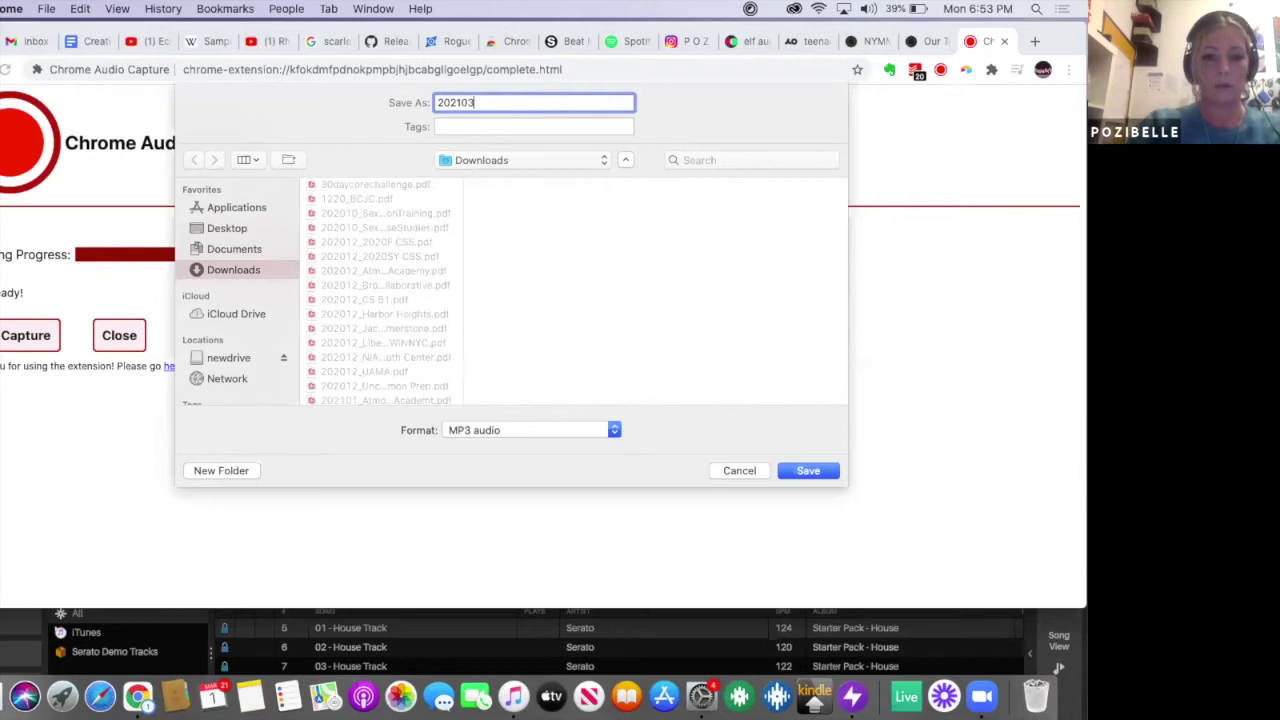
type("01_")
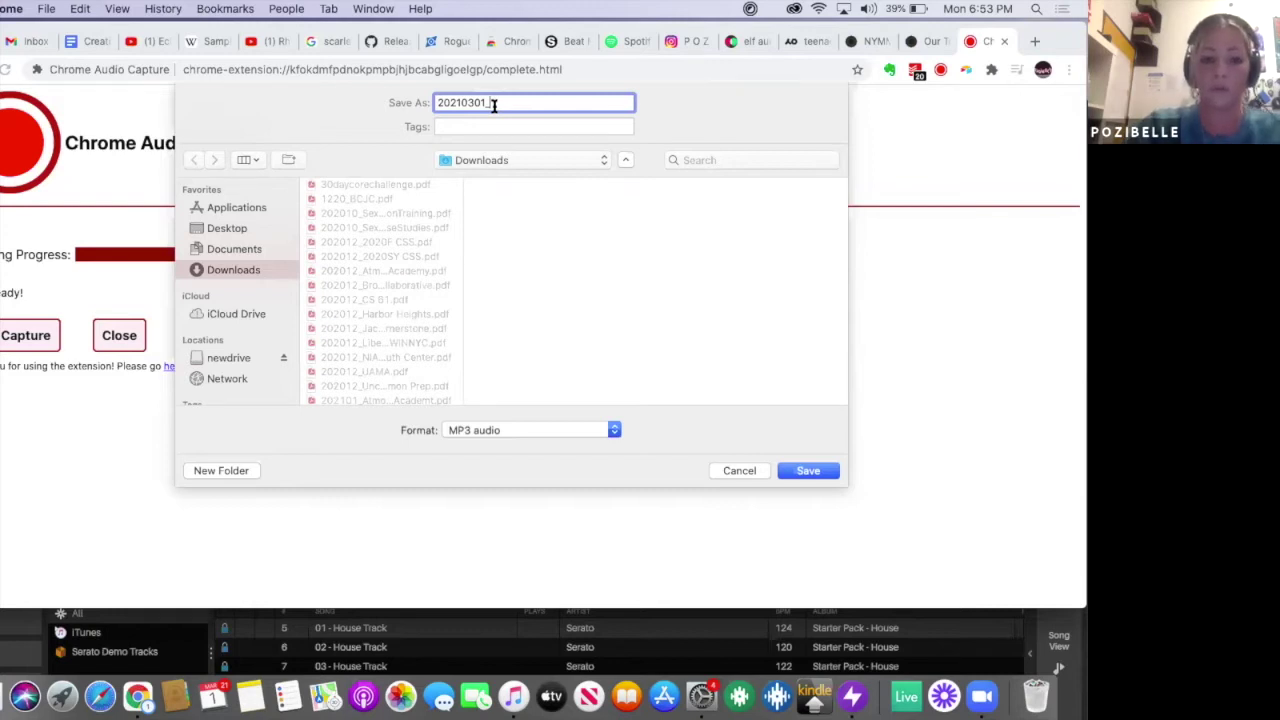
type("serato")
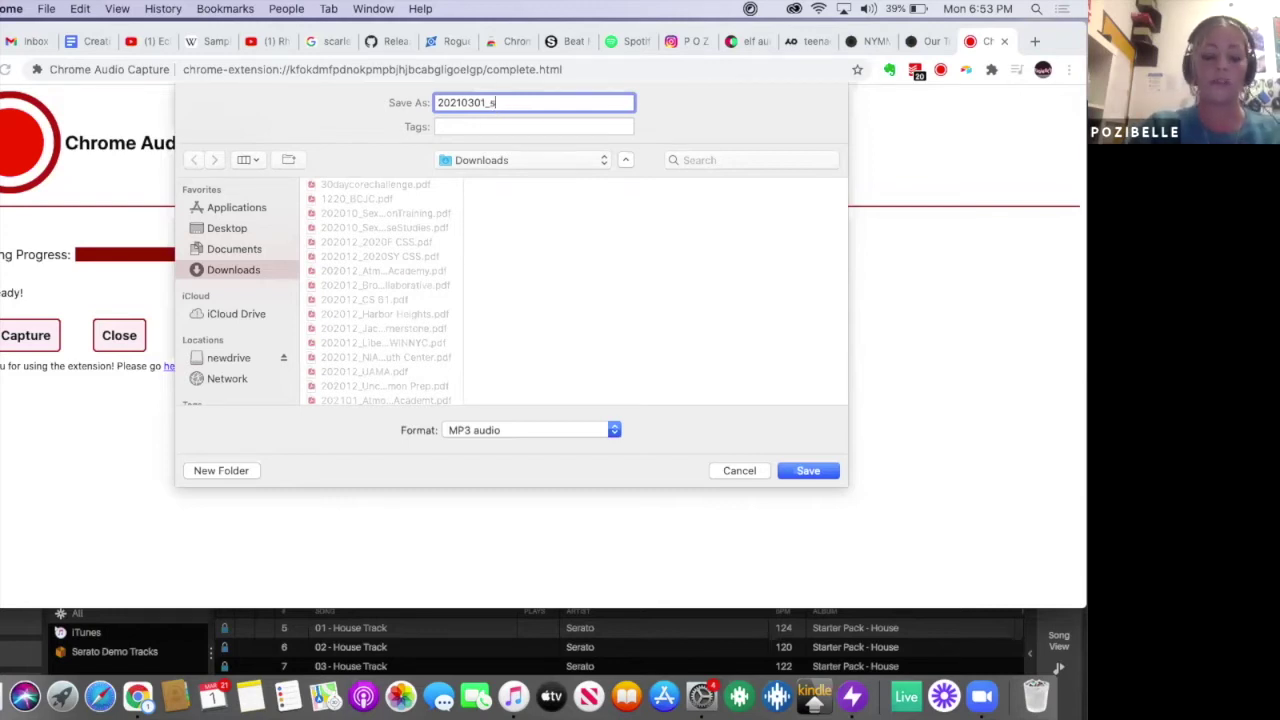
key("BackSpace")
key("BackSpace")
key("BackSpace")
key("BackSpace")
key("BackSpace")
key("BackSpace")
type("spotify")
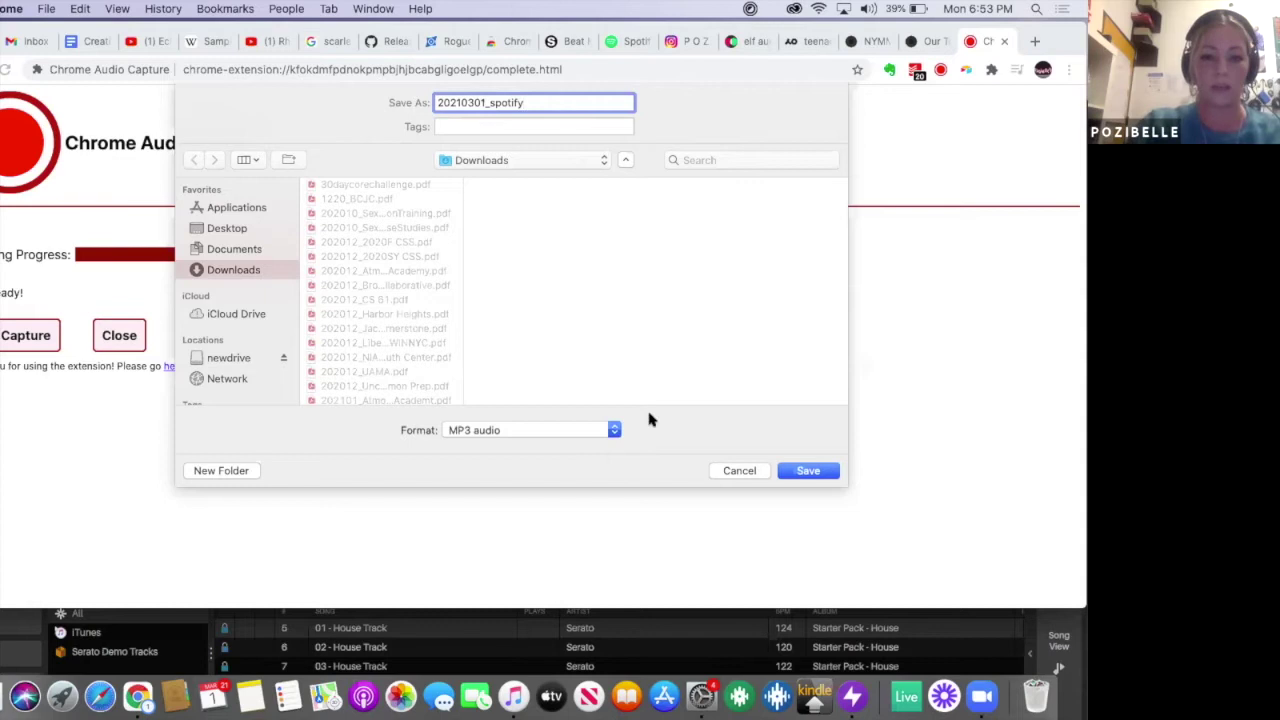
type("NYMM")
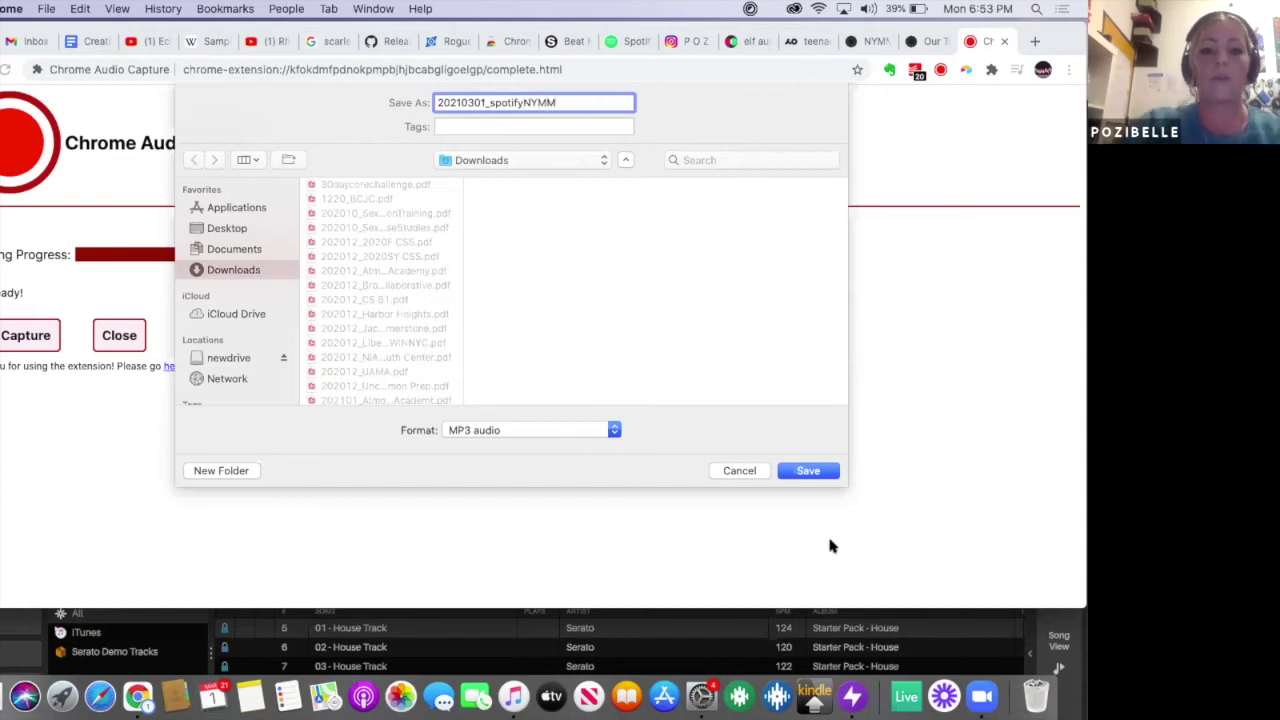
left_click(806, 472)
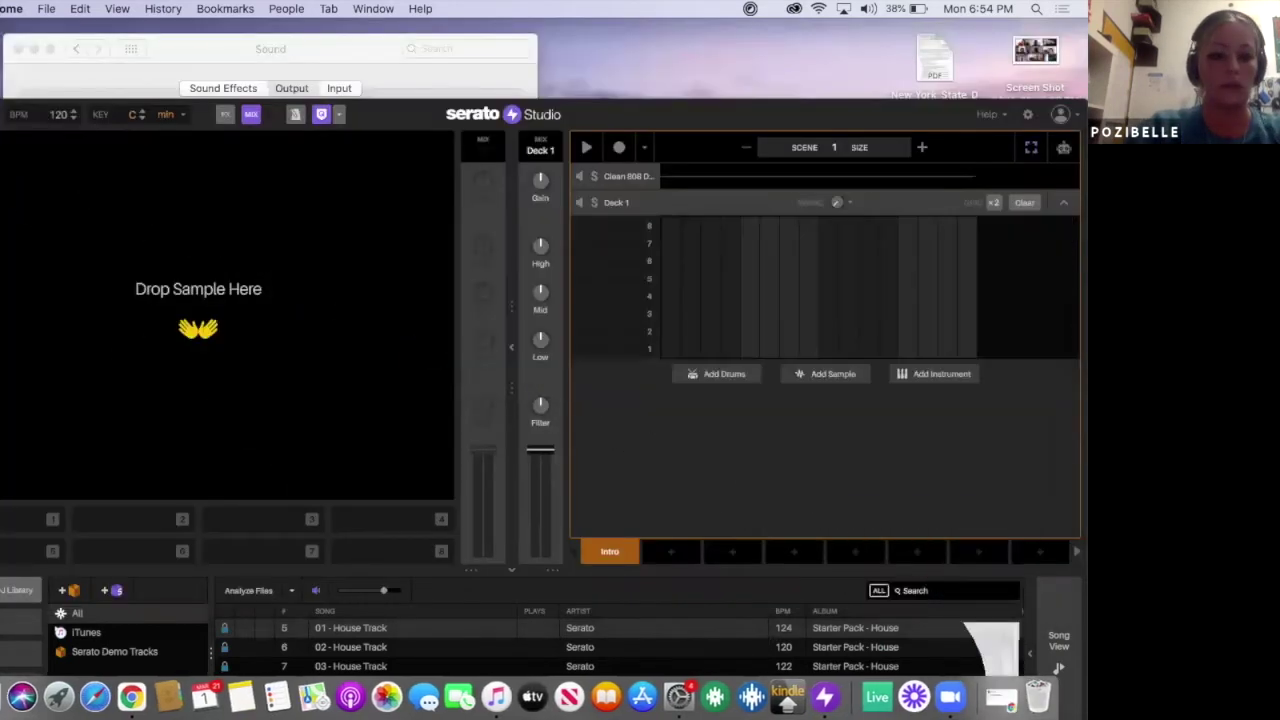
Step: Switch to Serato Studio and move its window up to the menu bar with the library categories fully in view
left_click(590, 120)
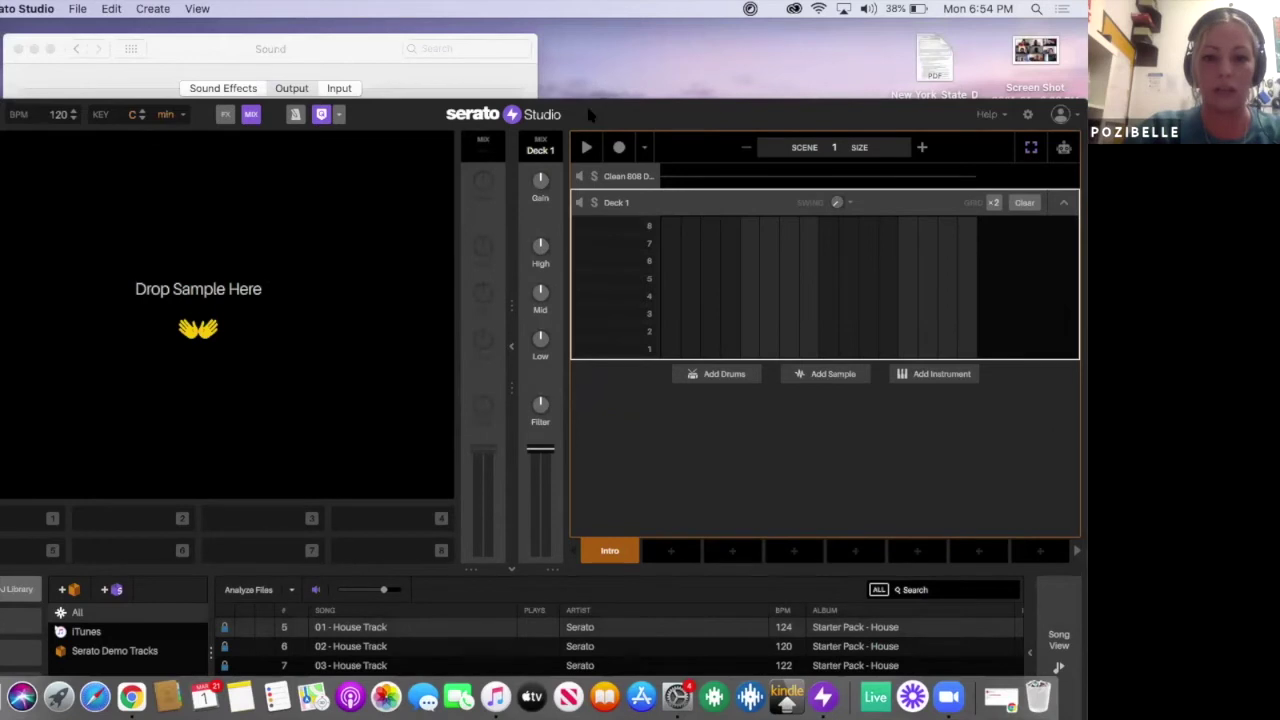
left_click_drag(589, 114, 588, 56)
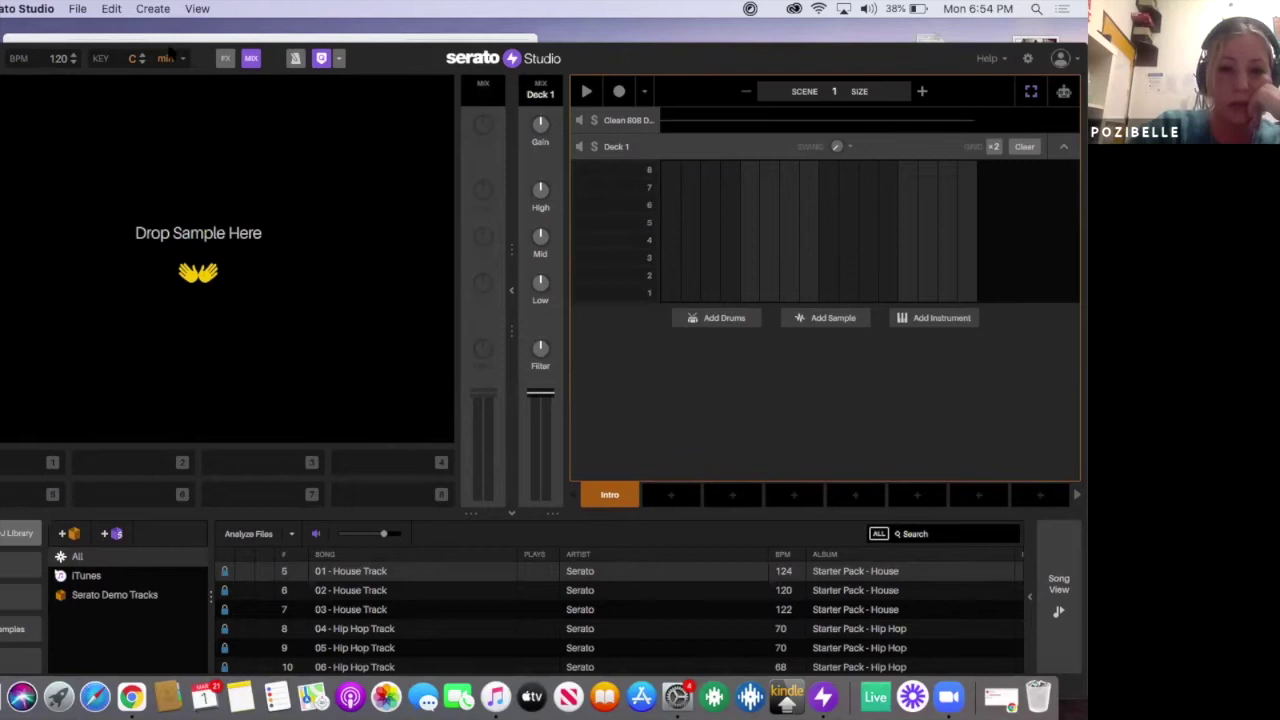
left_click_drag(633, 68, 691, 53)
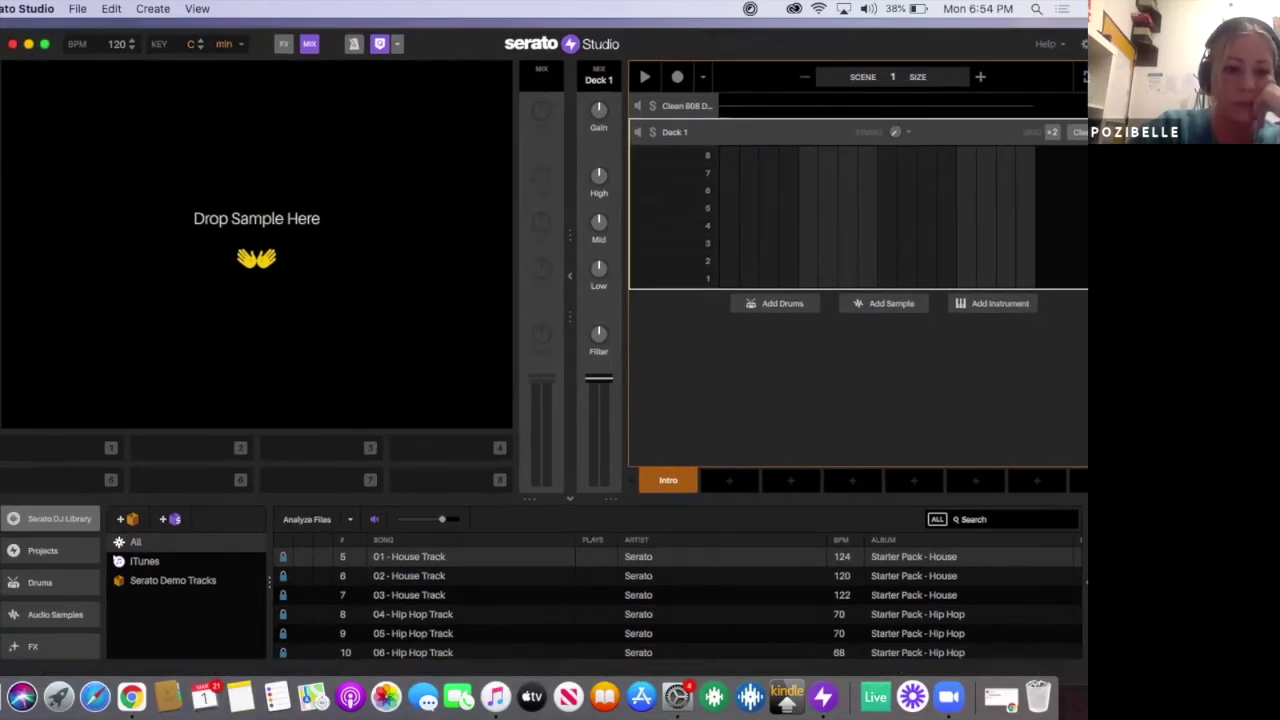
Step: Switch to Finder, open the Downloads folder, and load 20210301_spotifyNYMM.mp3 onto Serato Studio's empty sample deck
key("super+Tab")
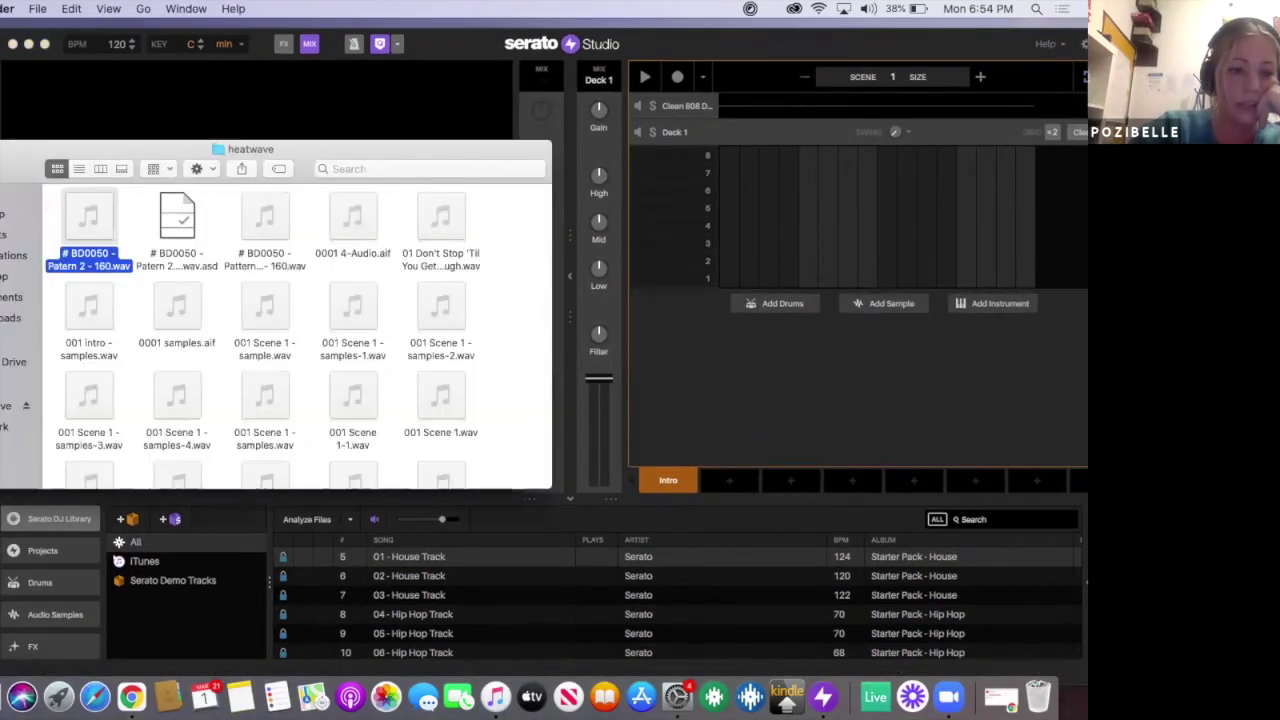
left_click(12, 318)
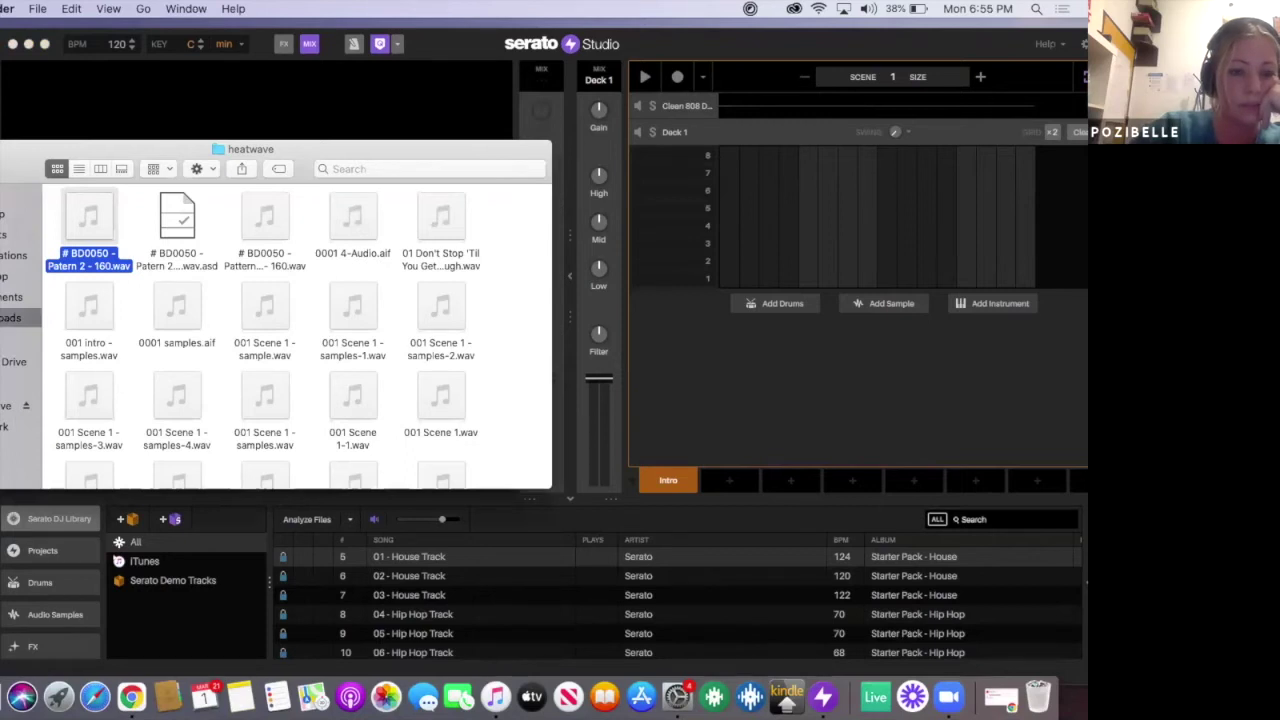
left_click_drag(145, 211, 175, 125)
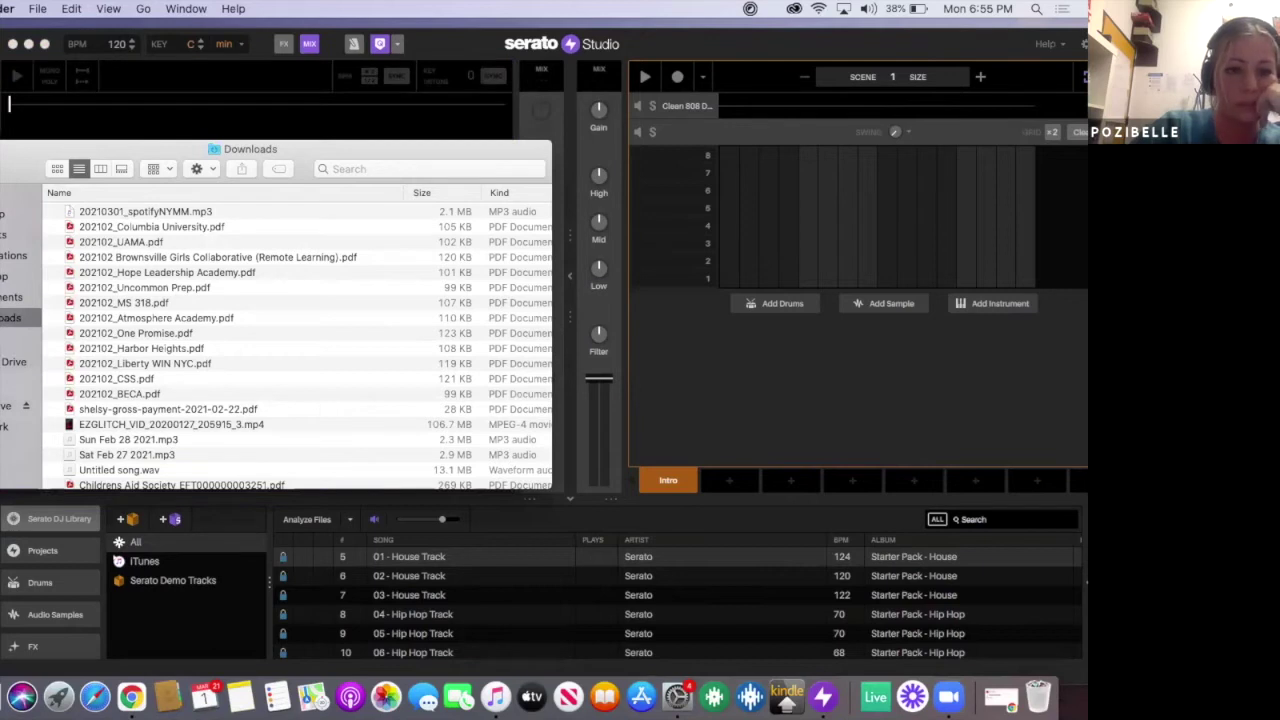
Step: Minimize the Finder window and reposition the Serato Studio window so the scene sequencer is fully in view
key("super+m")
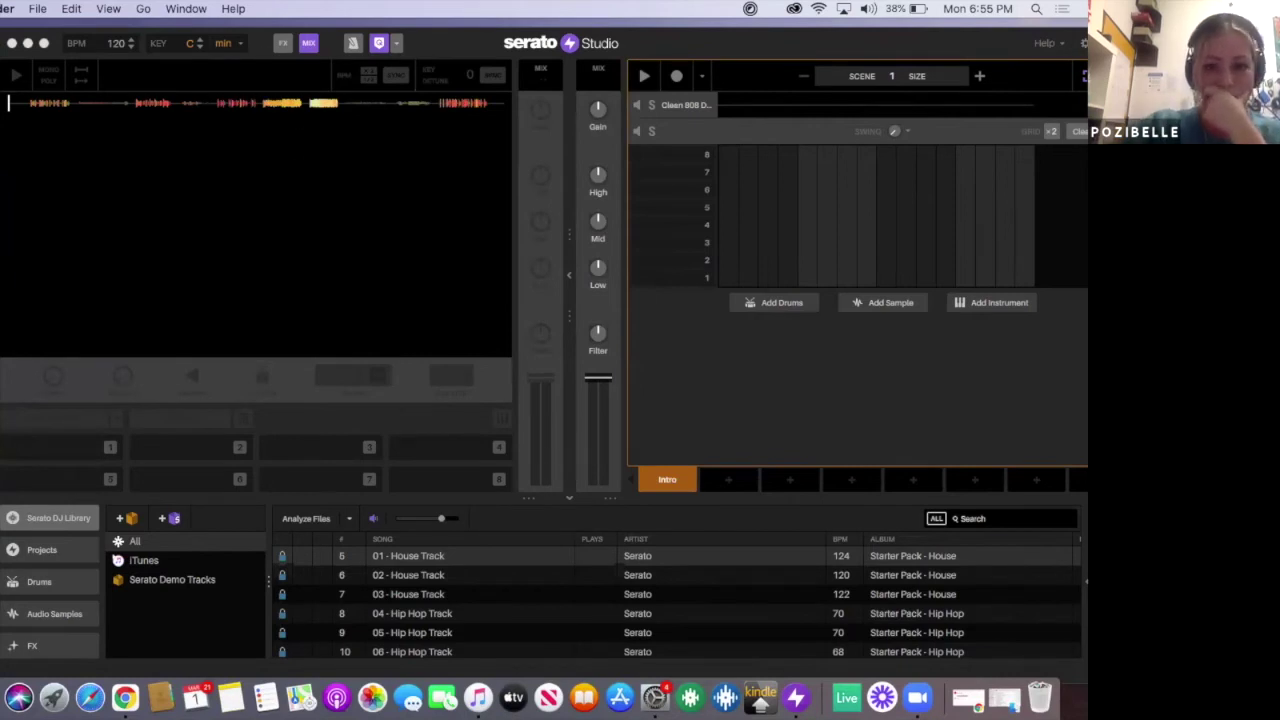
left_click(700, 30)
left_click_drag(676, 42, 619, 37)
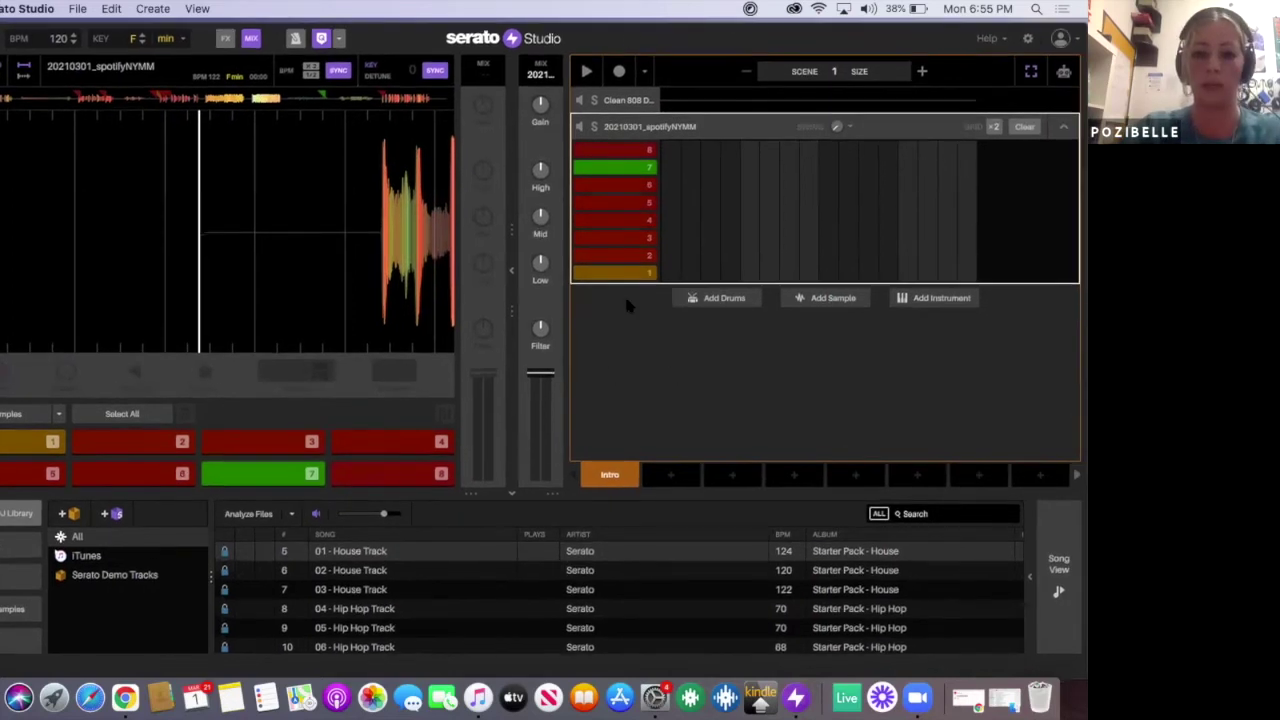
Step: Audition the automatically assigned cue pads of the 20210301_spotifyNYMM deck, including pads 1, 2, 4 and 7
key("4")
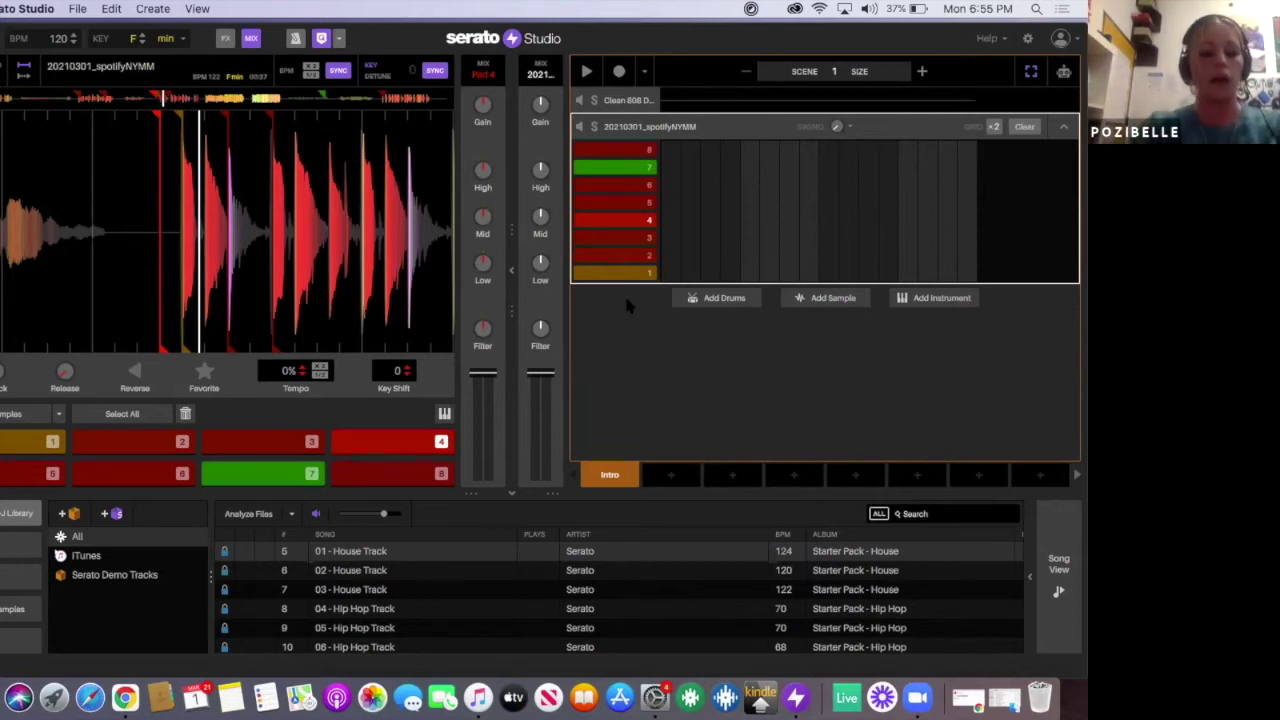
key("1")
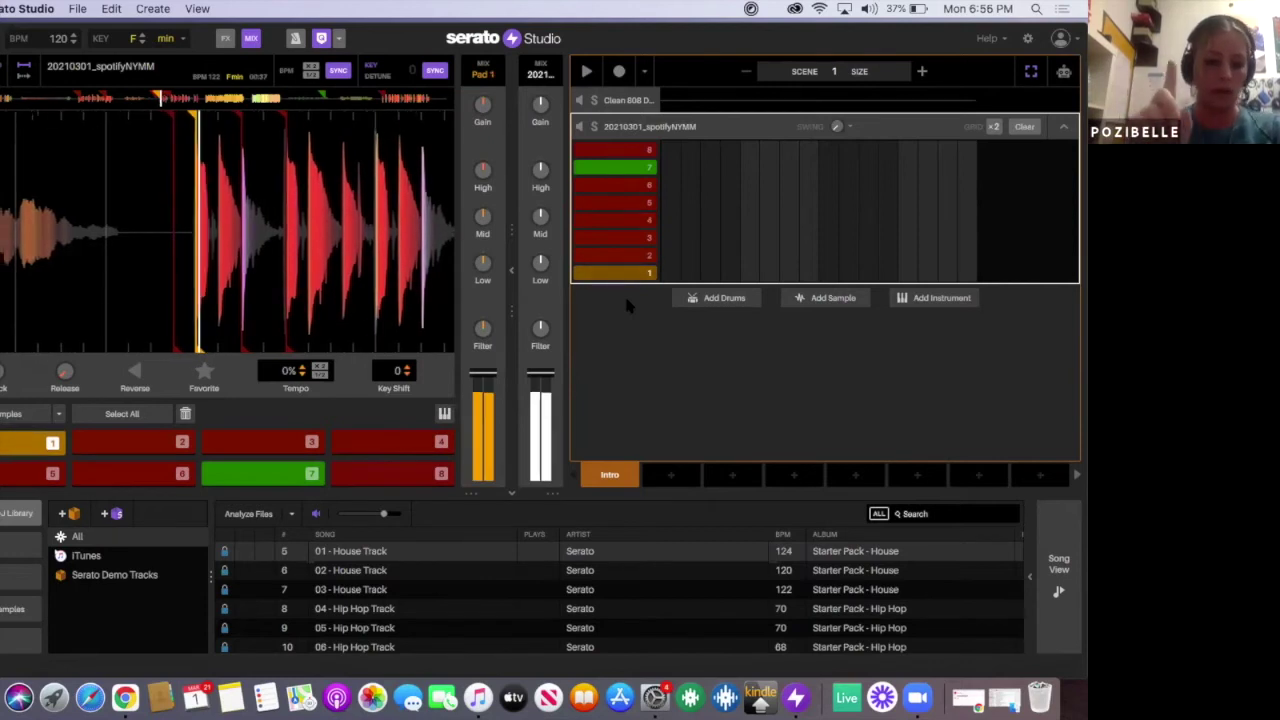
key("2")
key("4")
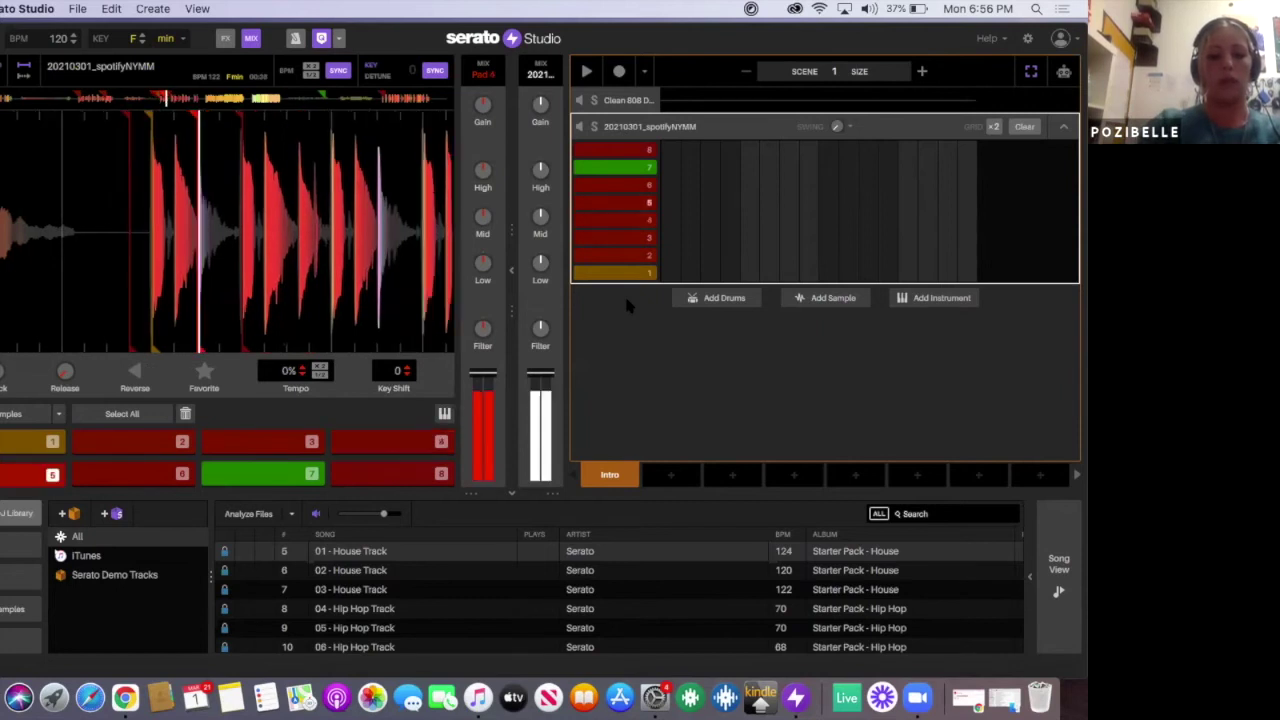
key("7")
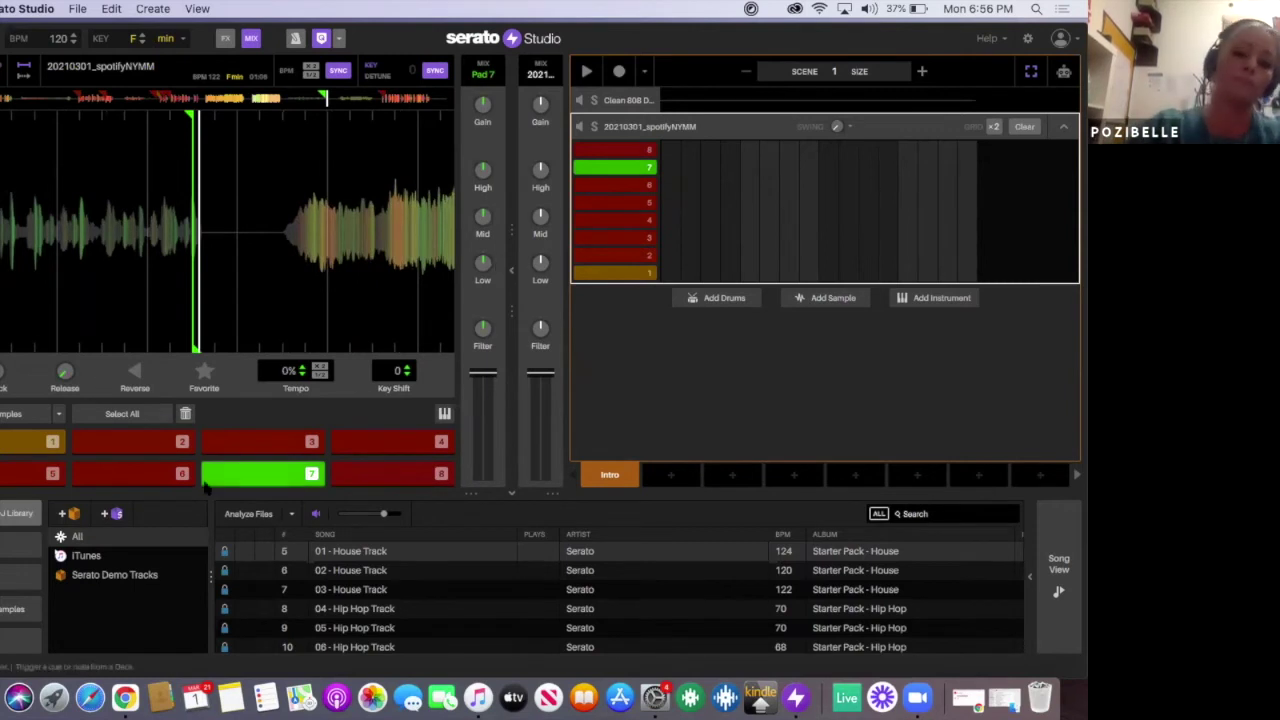
Step: Delete the pad 7 cue and all remaining automatic cues from the 20210301_spotifyNYMM deck
left_click(185, 414)
left_click(114, 415)
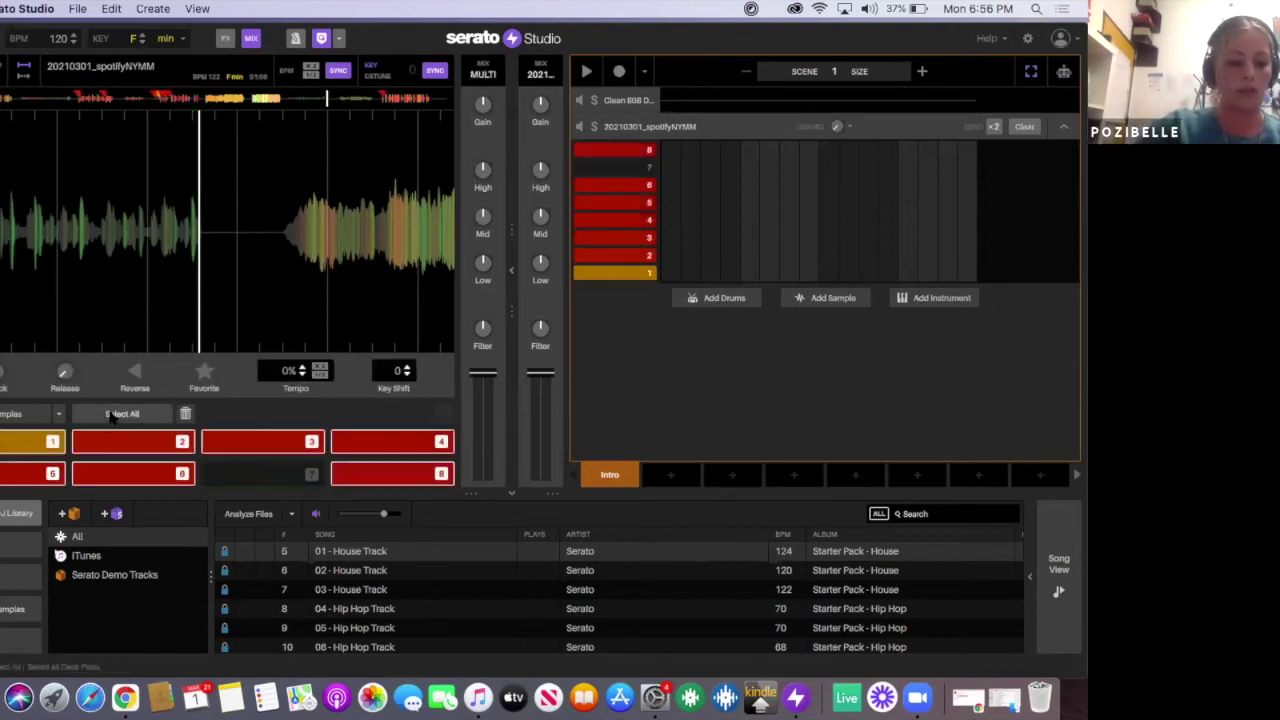
left_click(185, 414)
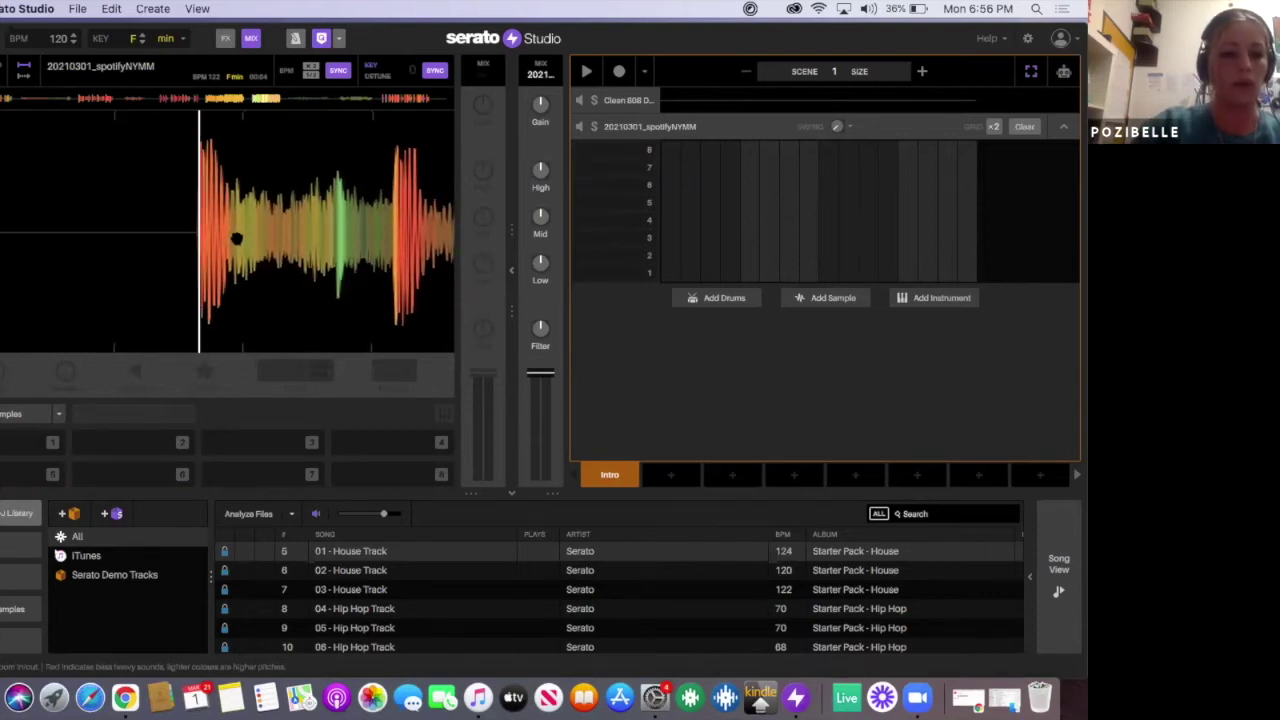
Step: Set a pad 1 cue on the first loud hit and shift its marker slightly earlier to the hit's start
left_click(13, 445)
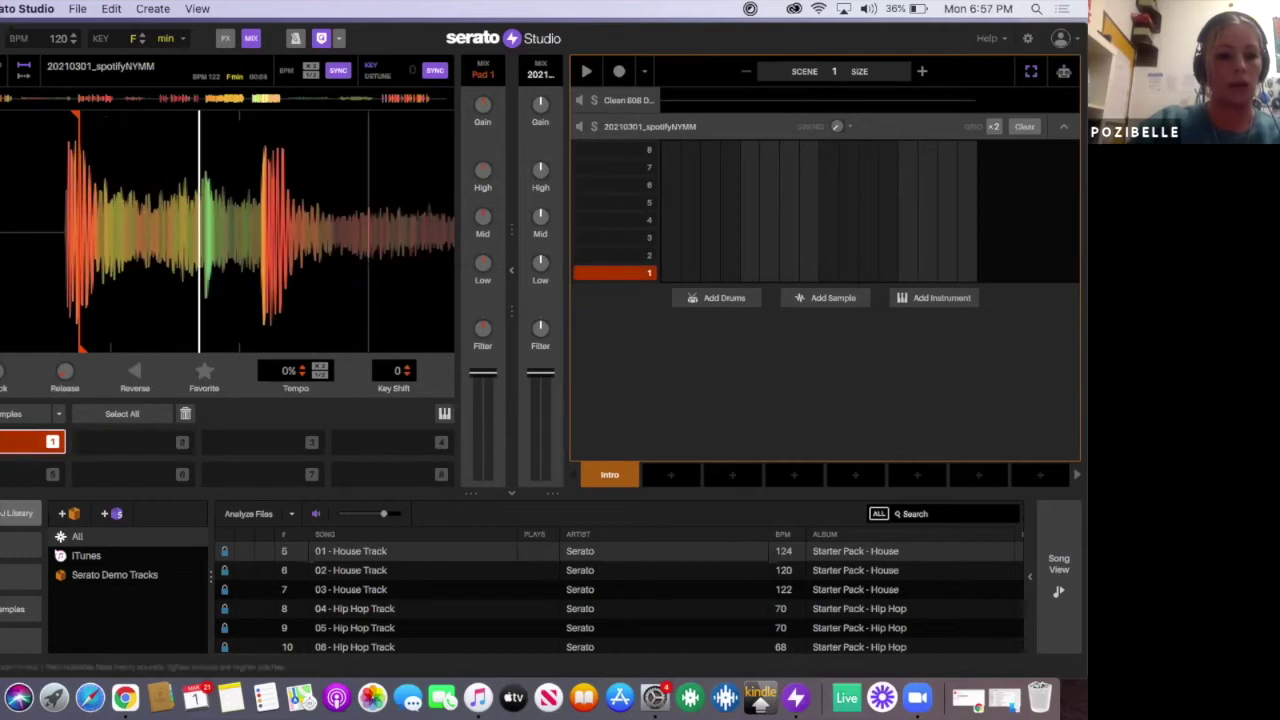
left_click_drag(120, 218, 258, 208)
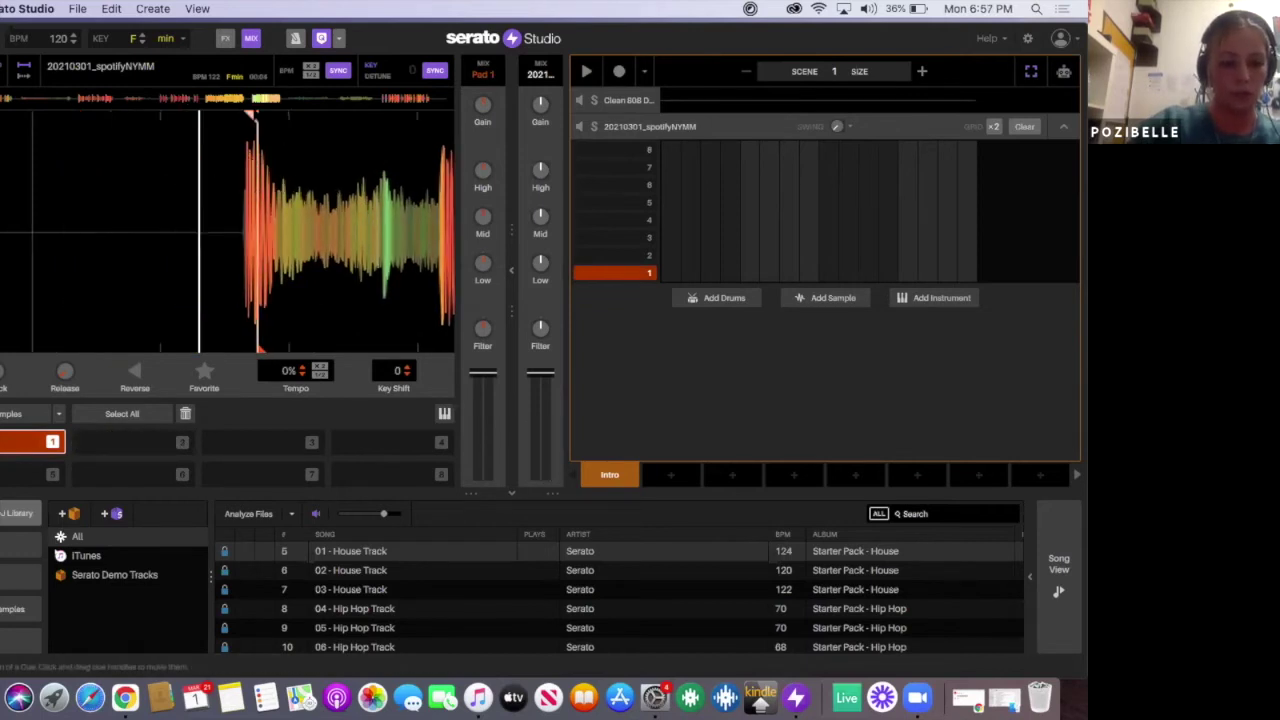
left_click_drag(252, 114, 241, 114)
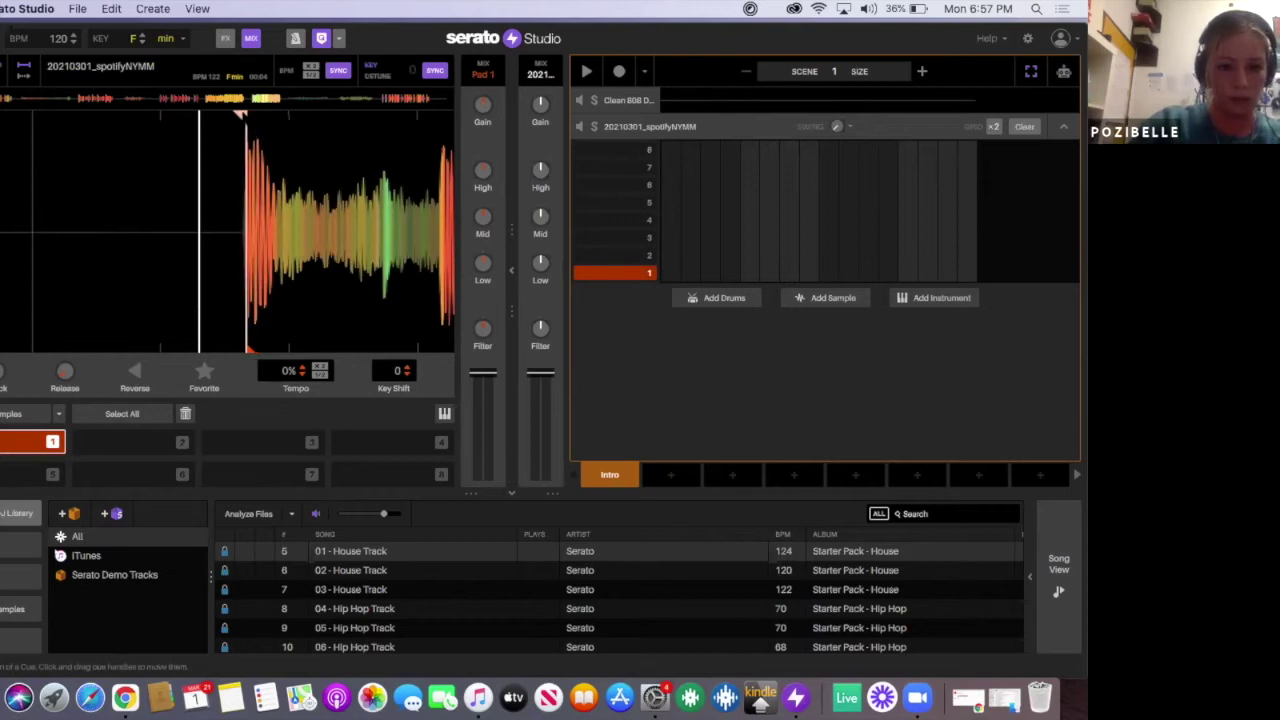
key("space")
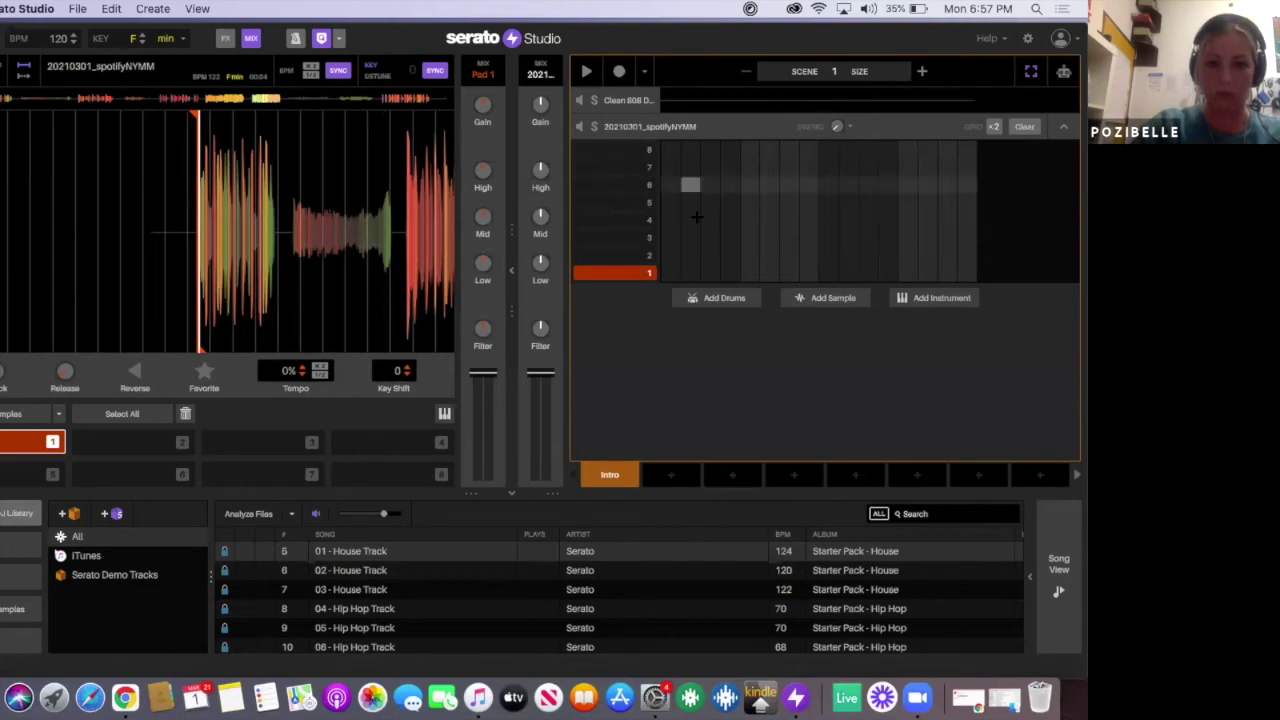
Step: Duplicate the 20210301_spotifyNYMM deck and reselect the original deck
left_click(627, 128)
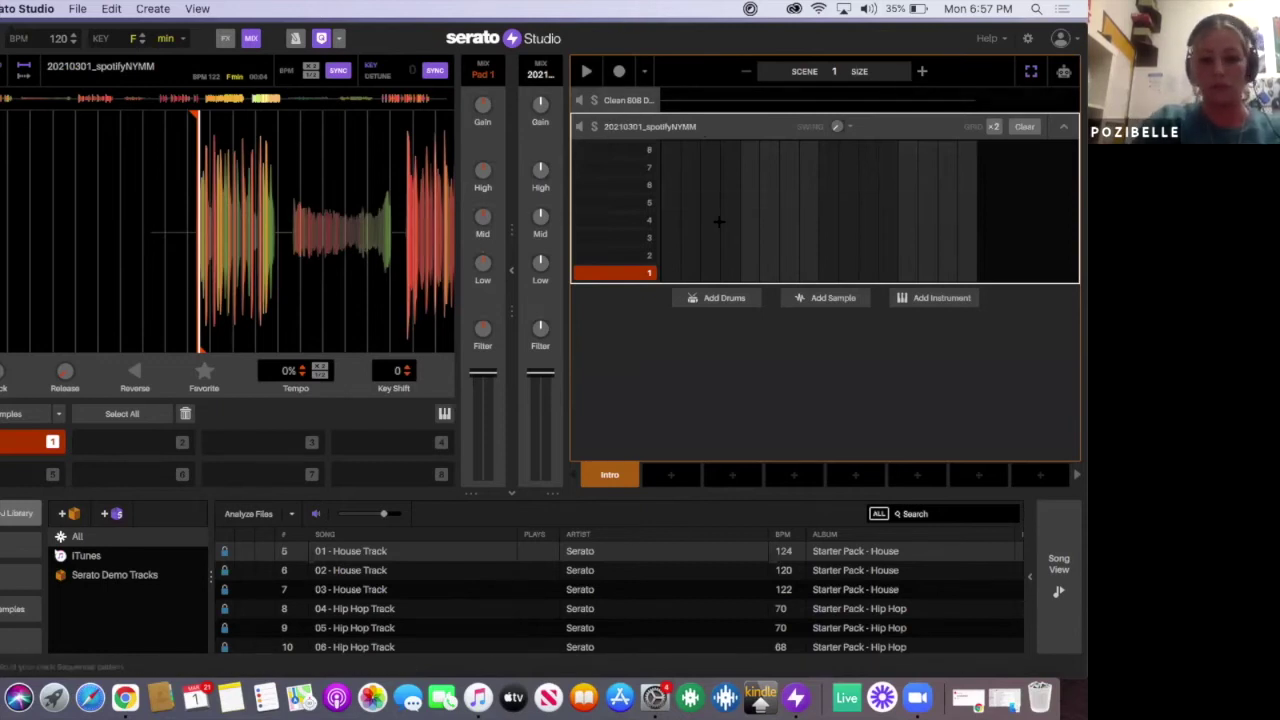
right_click(612, 128)
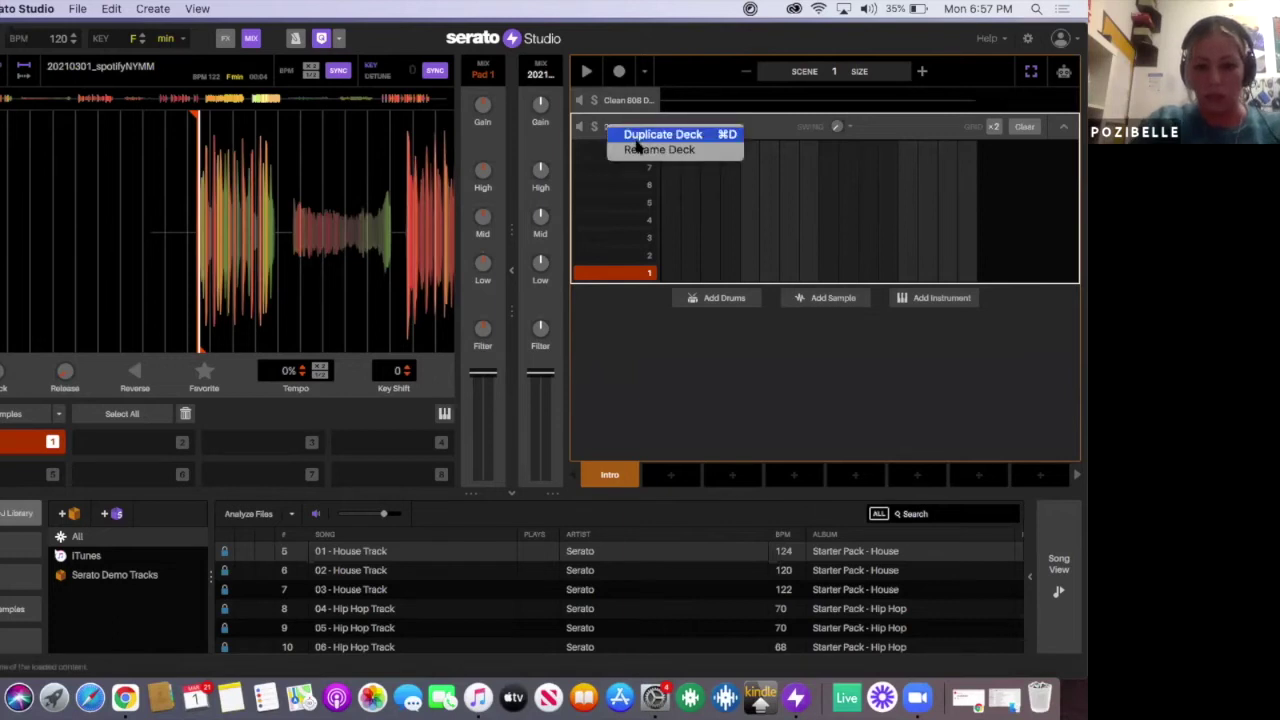
left_click(635, 134)
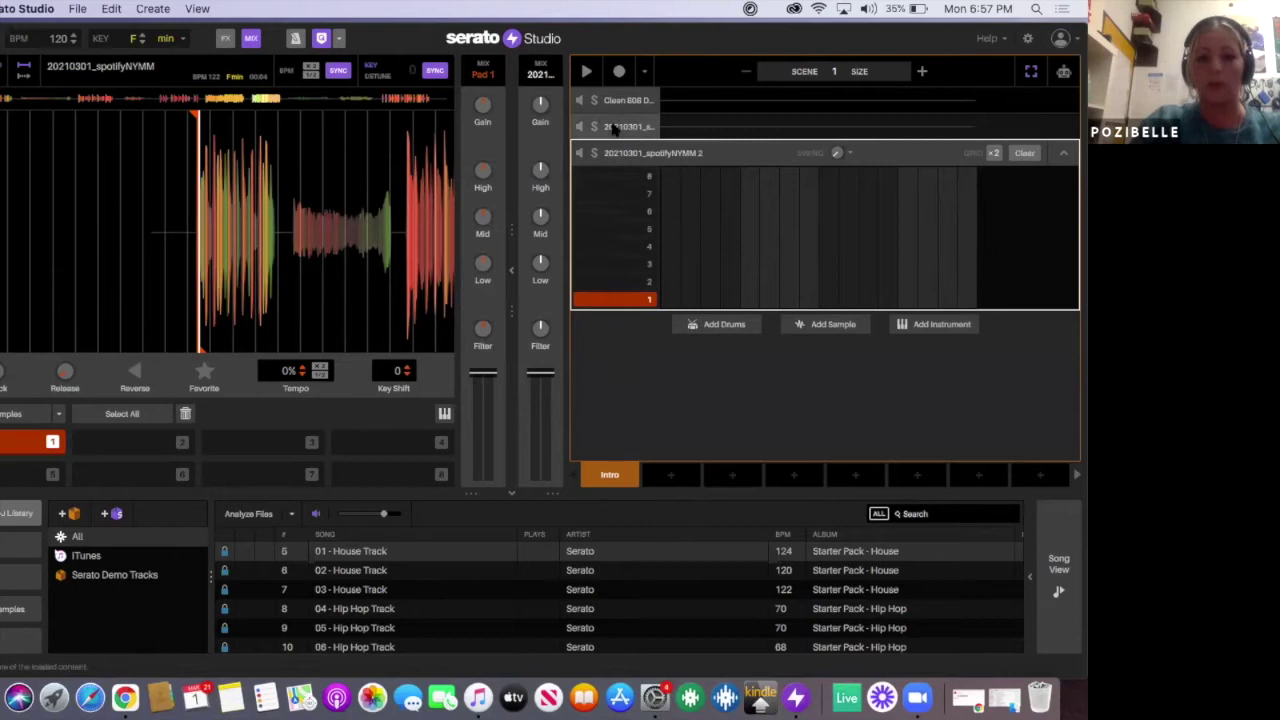
left_click(633, 130)
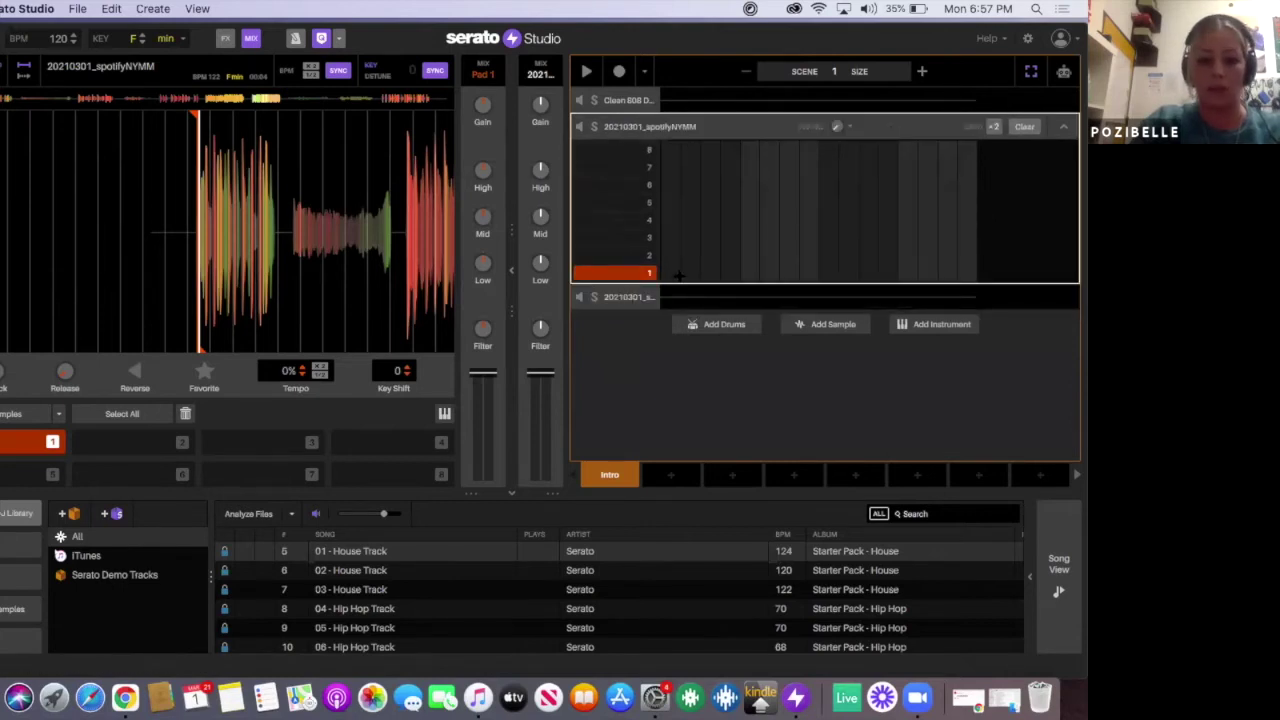
Step: Set a pad 2 cue on the green transient just after the pad 1 hit
key("space")
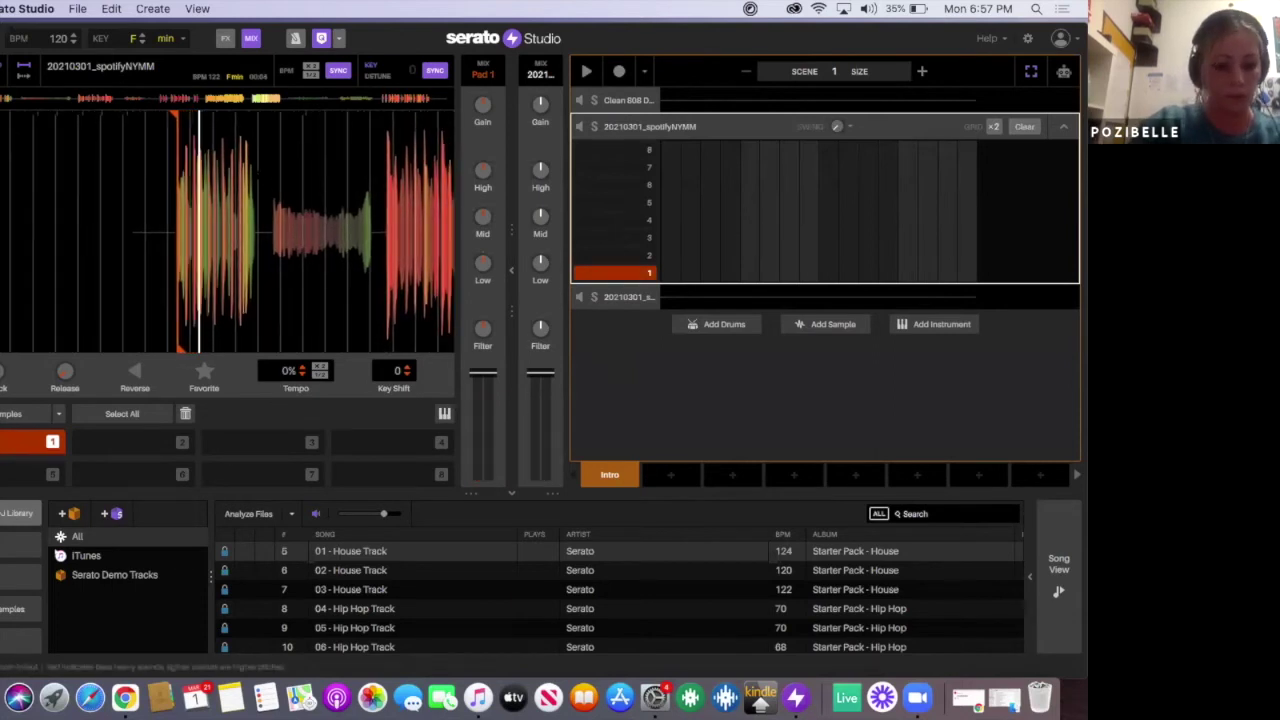
left_click_drag(247, 172, 141, 217)
left_click_drag(222, 220, 369, 224)
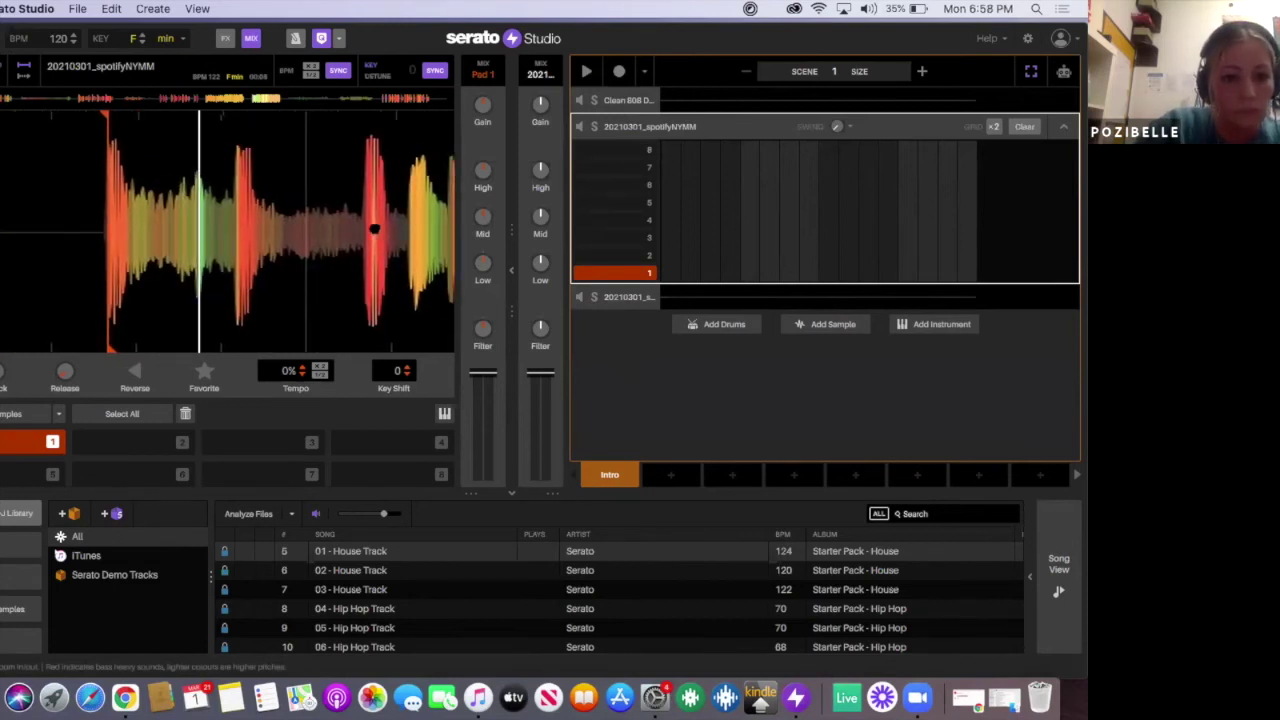
left_click(95, 454)
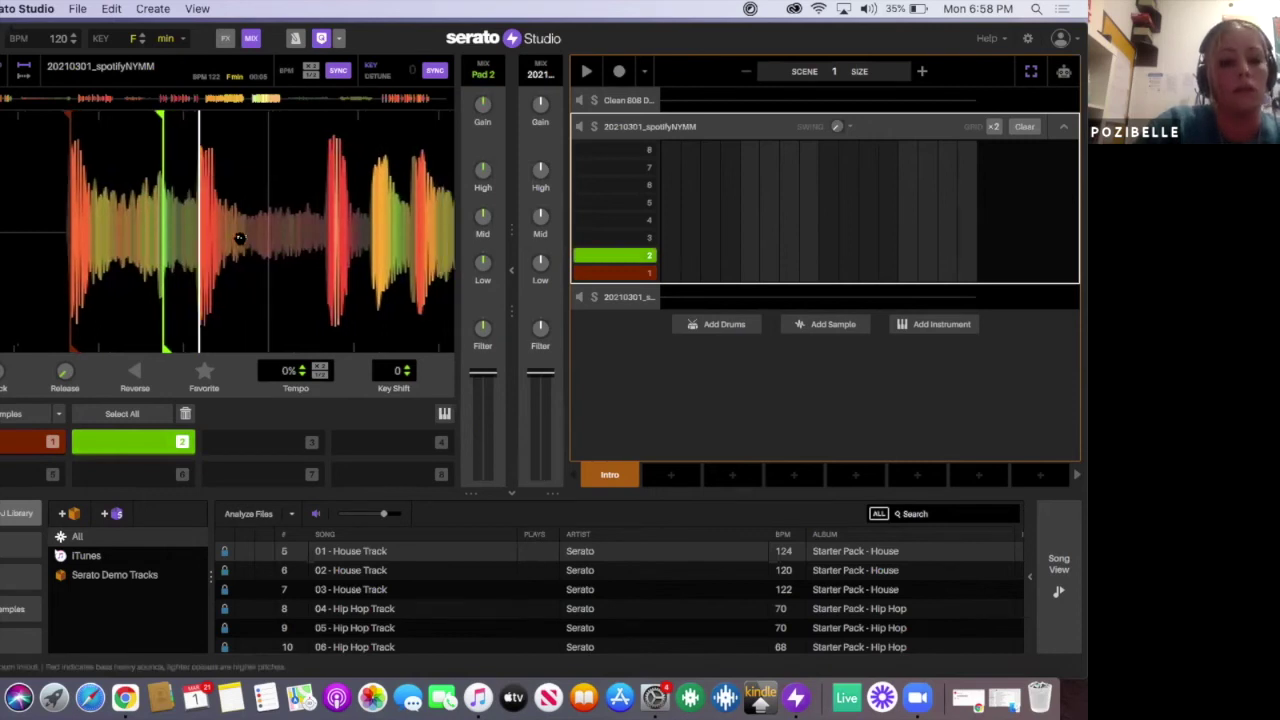
Step: Assign cues to pads 3 and 4 during playback and move the pad 4 marker to the start of a green transient
key("3")
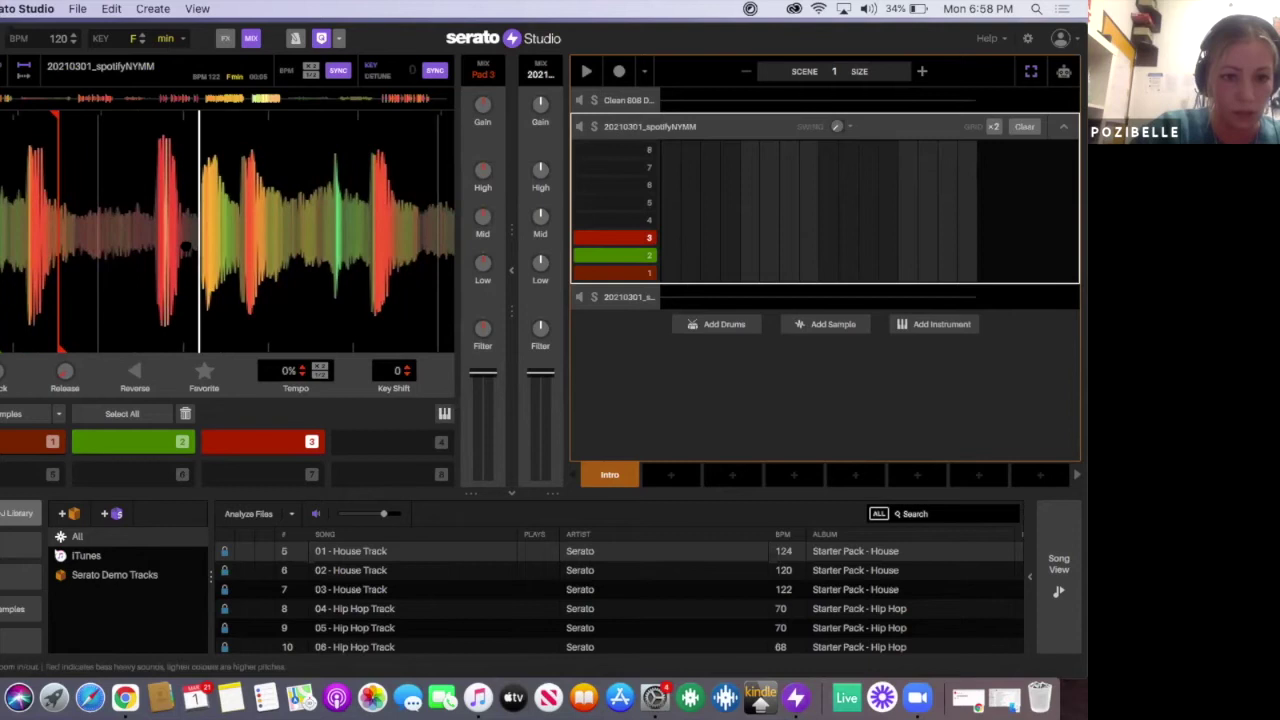
key("4")
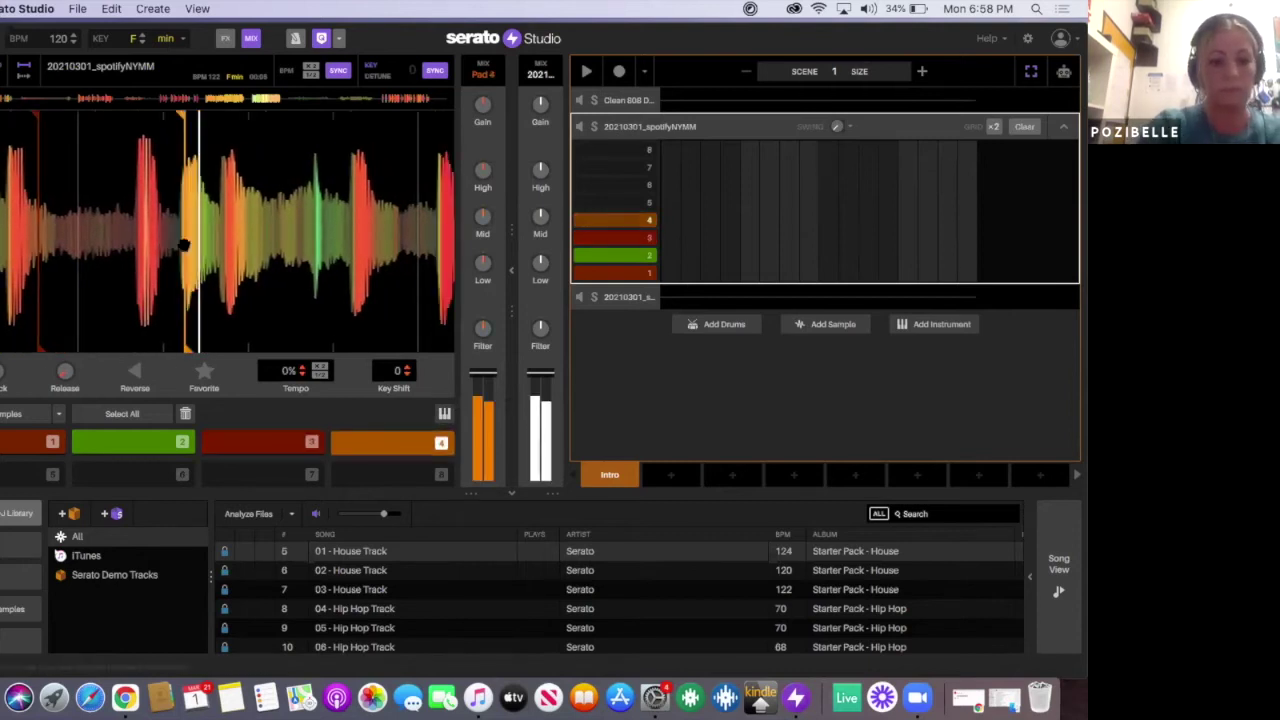
key("space")
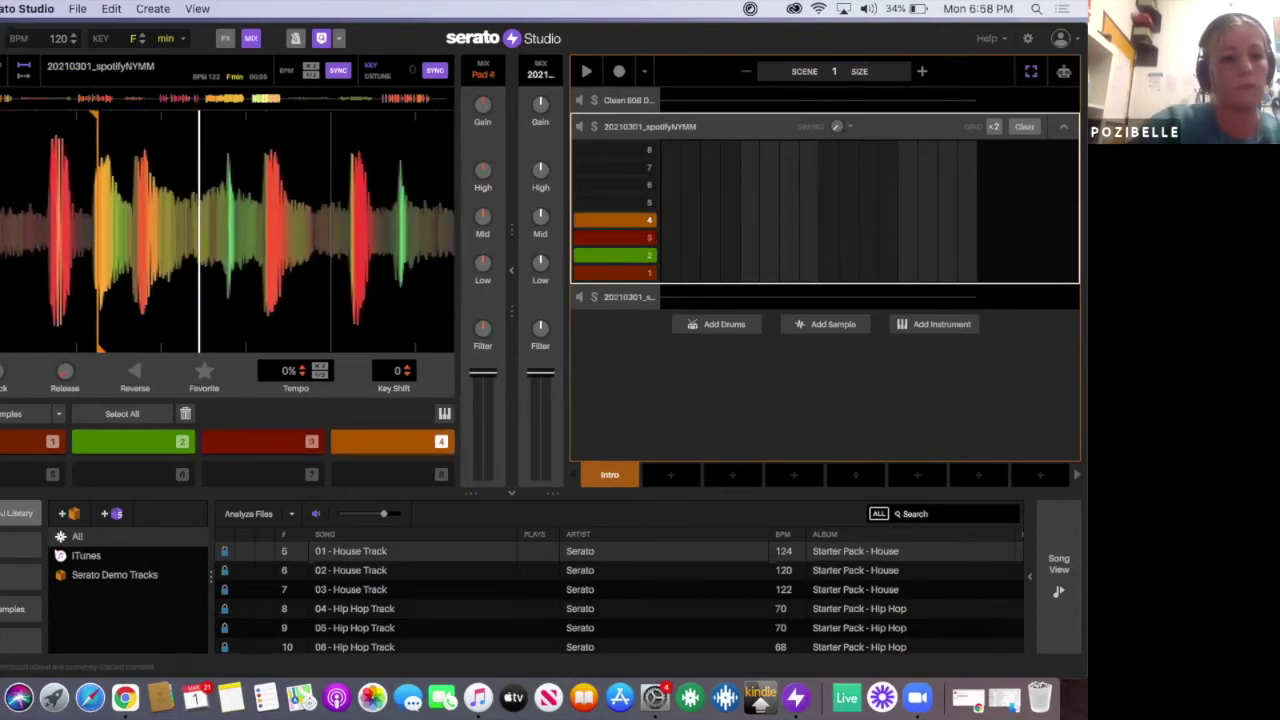
left_click_drag(200, 116, 222, 116)
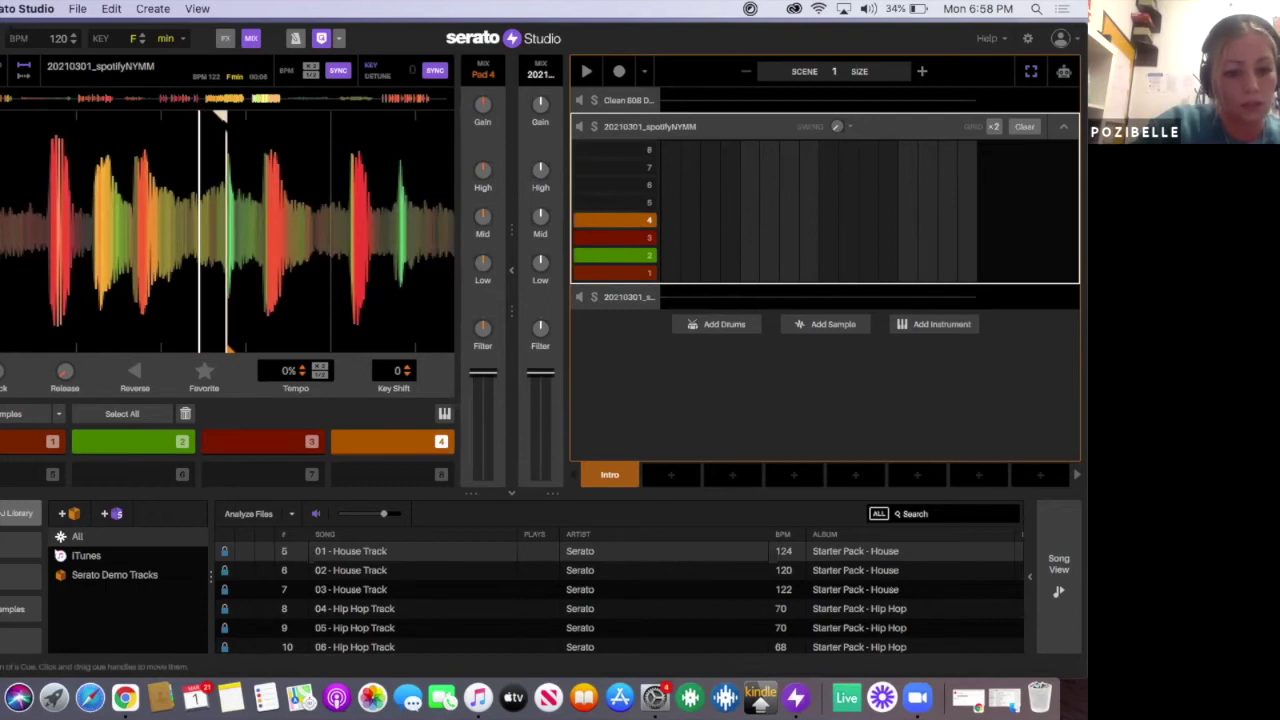
Step: Set a pad 5 cue on the second red hit after pad 4 and a pad 6 cue on the green transient following it
key("space")
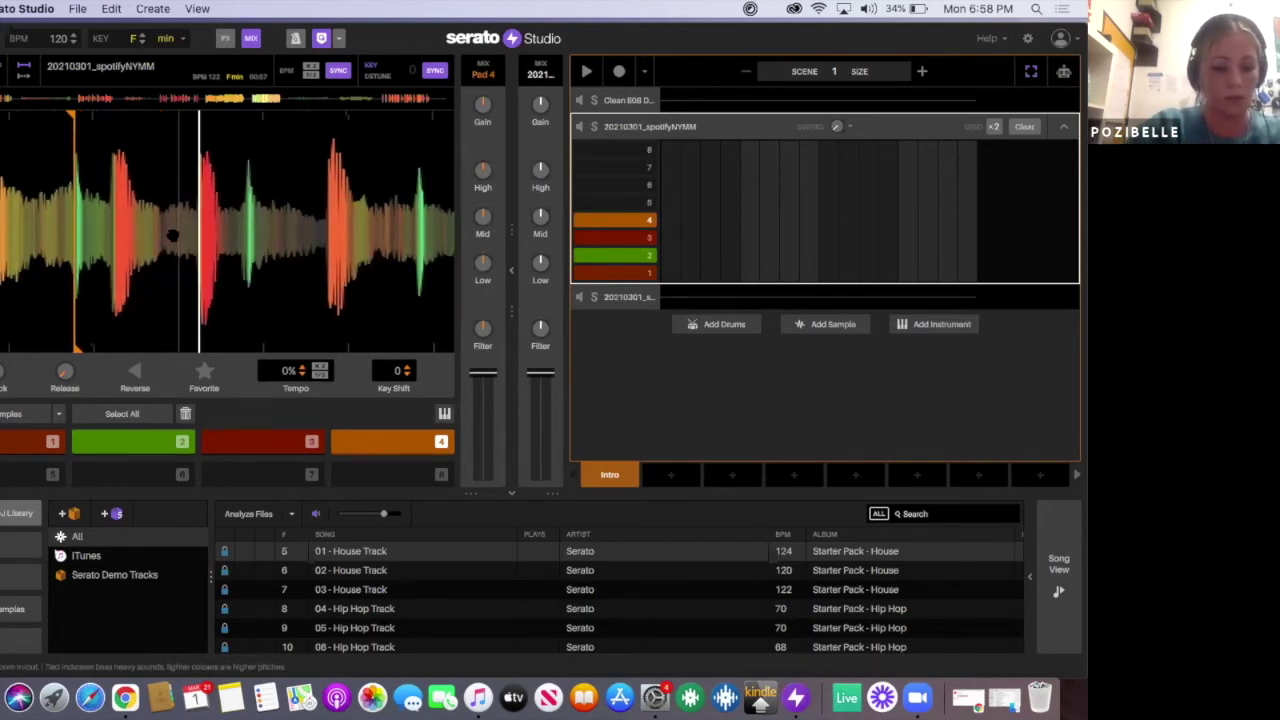
key("5")
key("space")
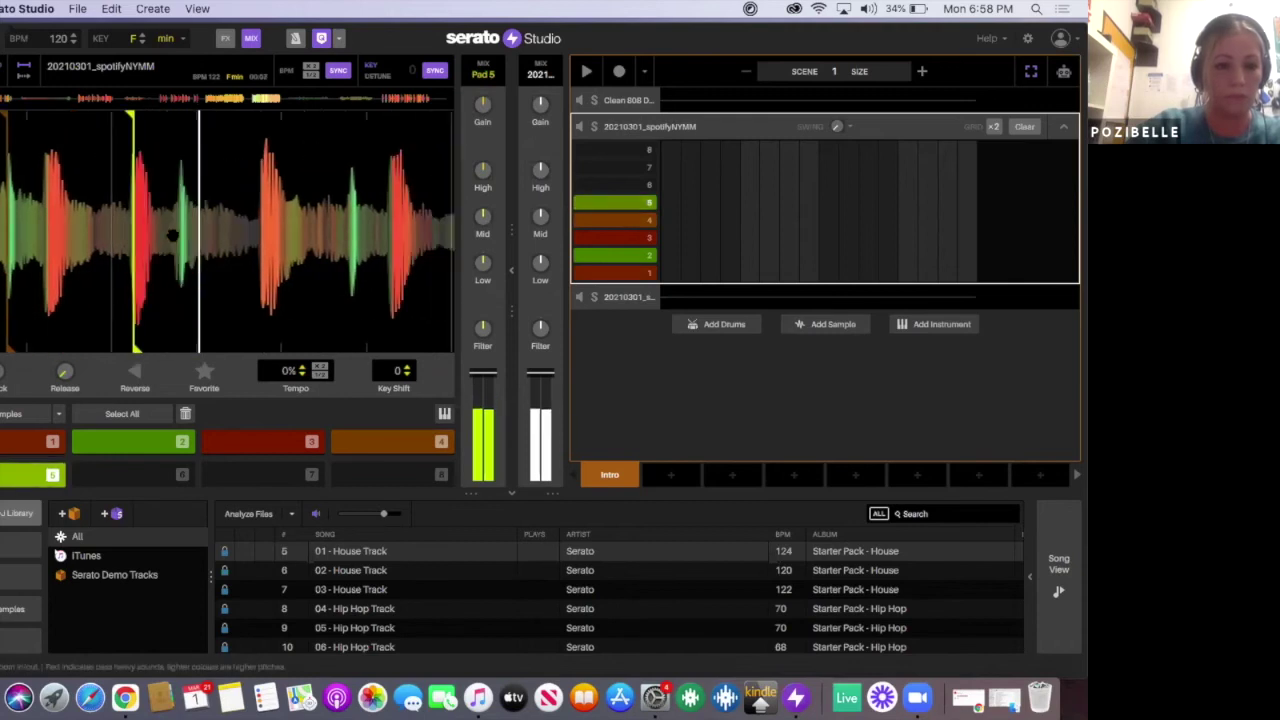
key("space")
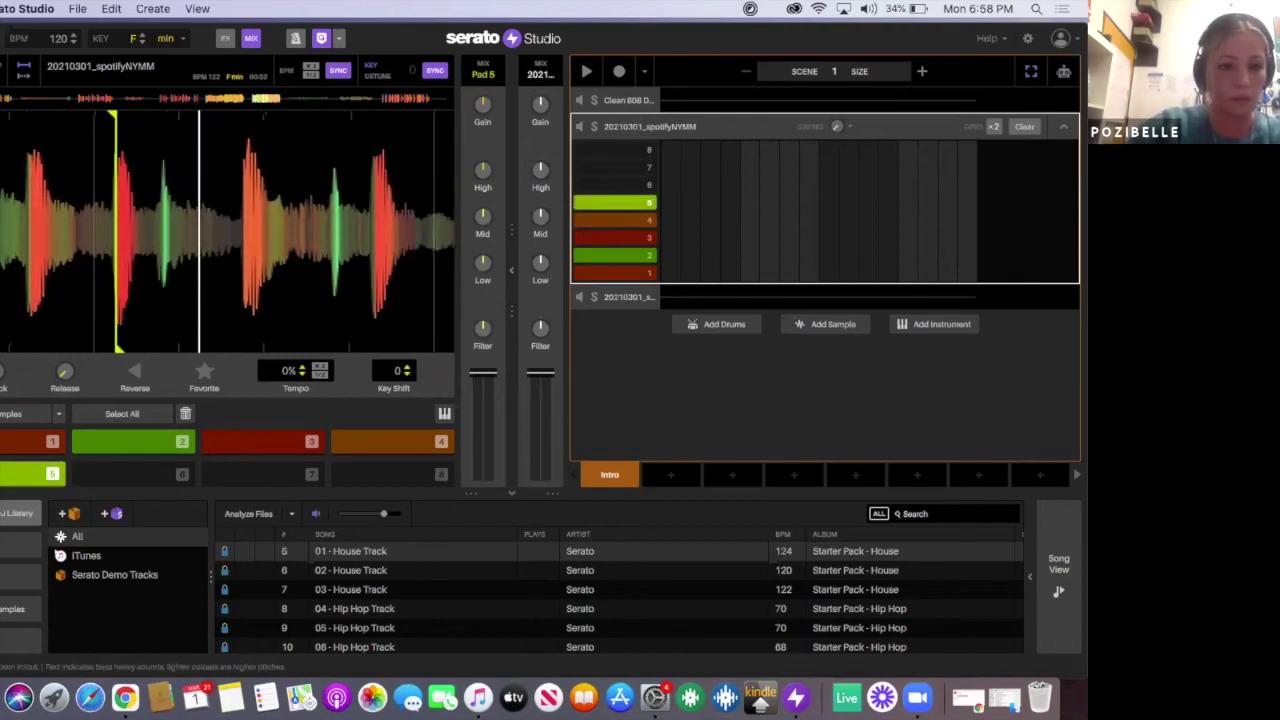
left_click_drag(200, 226, 238, 227)
left_click(157, 476)
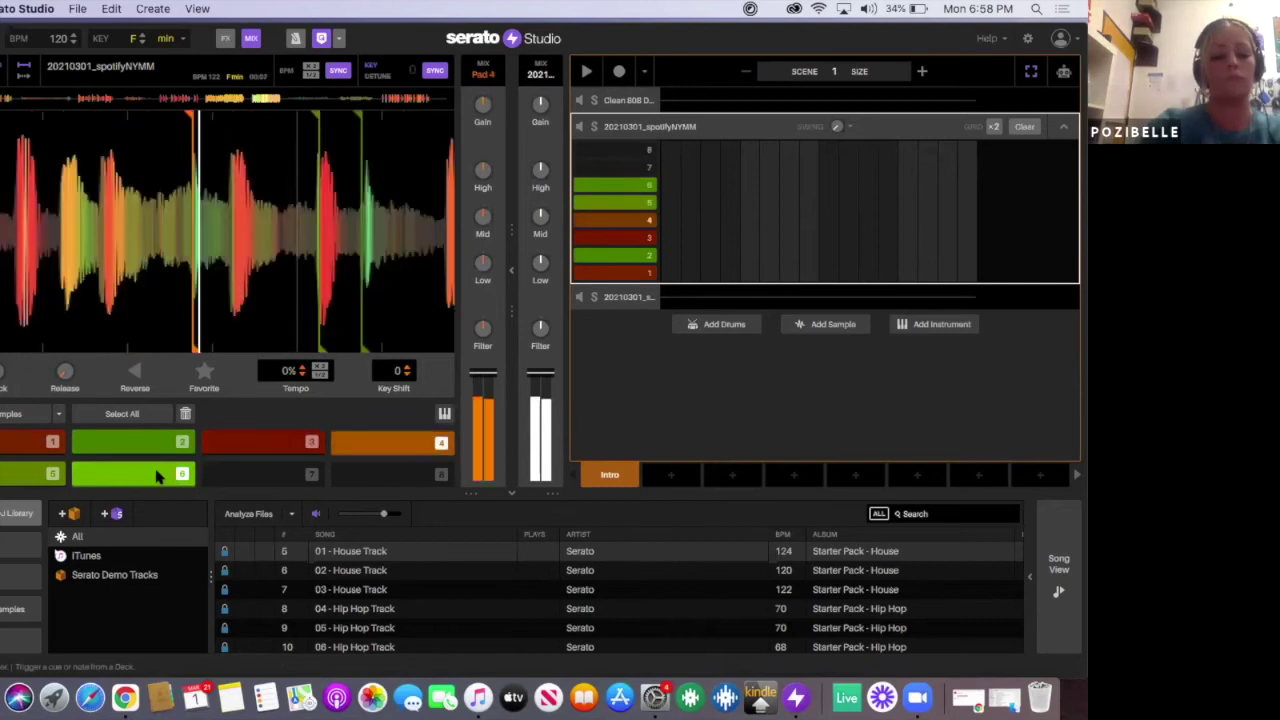
Step: Set the project tempo to 155 BPM and place Punch Kick hits on steps 1, 5, 9 and 13 of the Clean 808 Drum Kit
key("Tab")
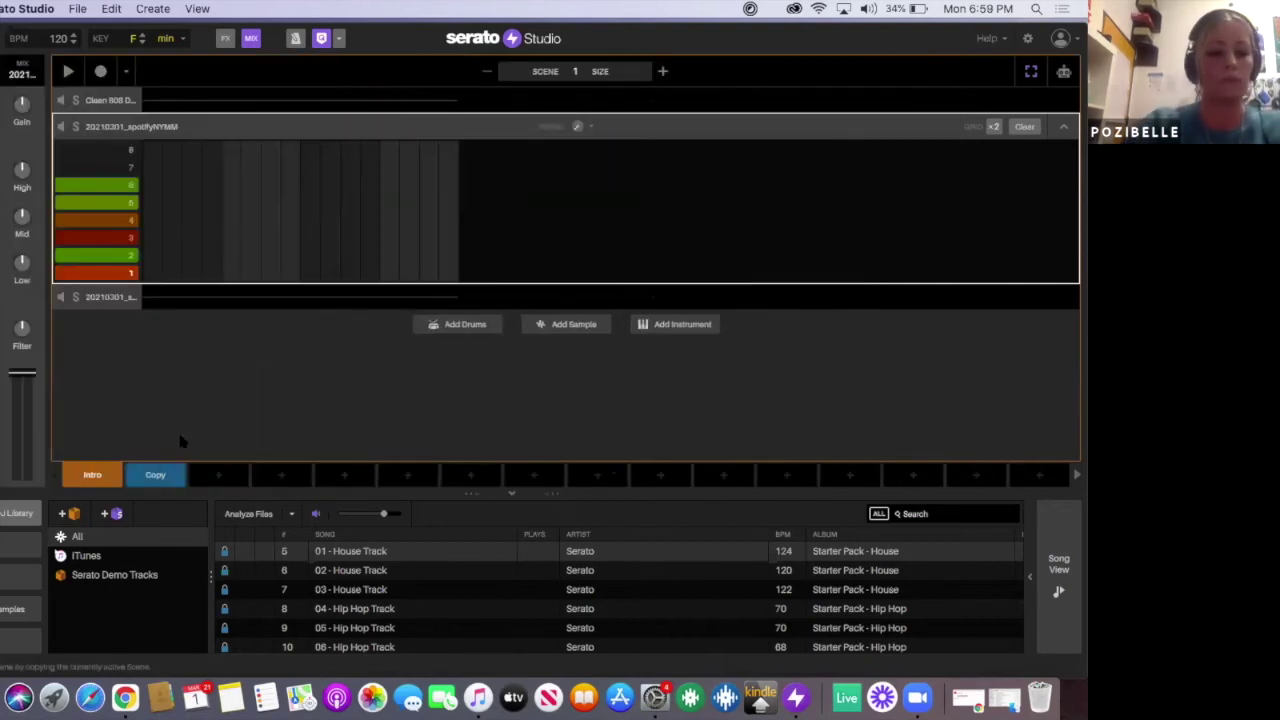
key("Tab")
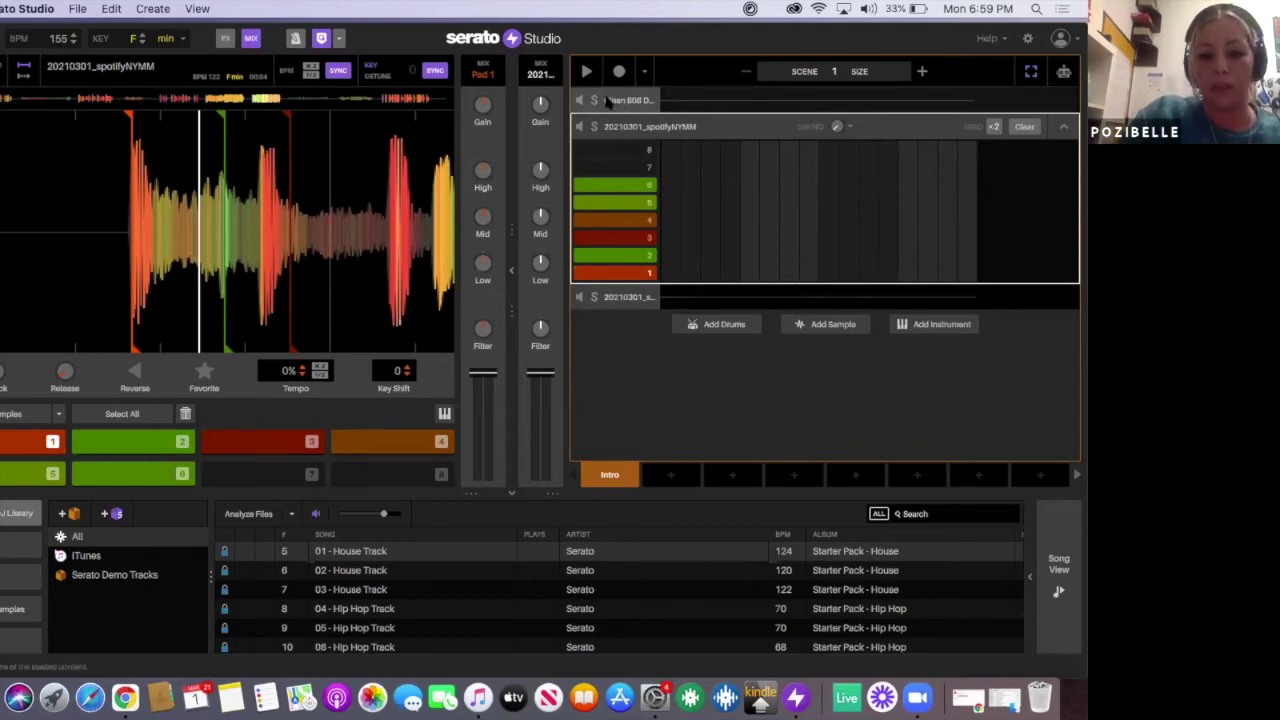
left_click(643, 101)
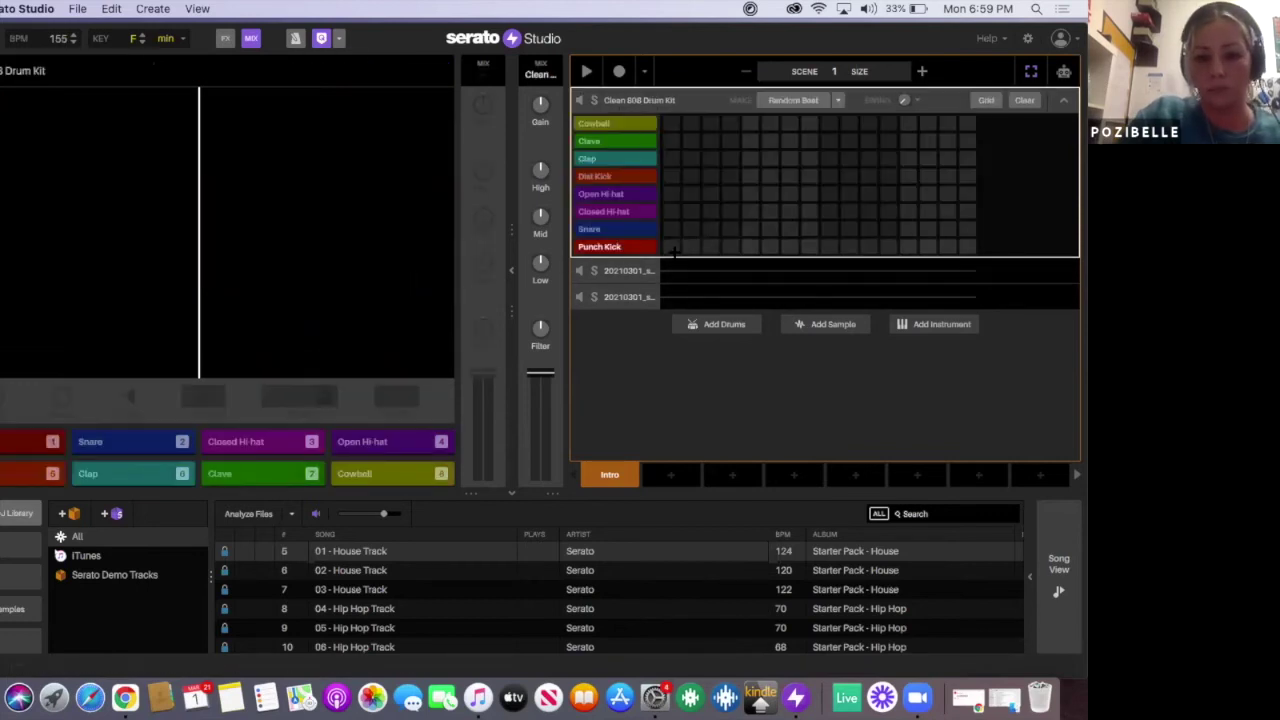
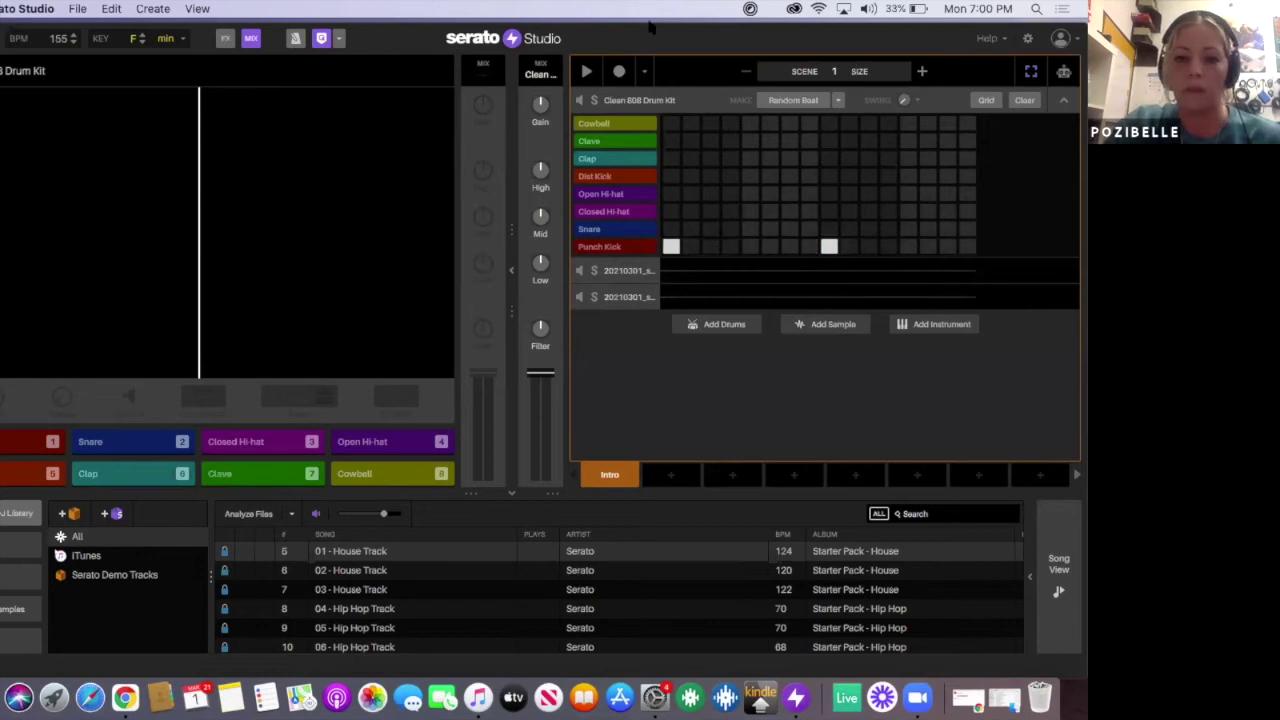
left_click(582, 74)
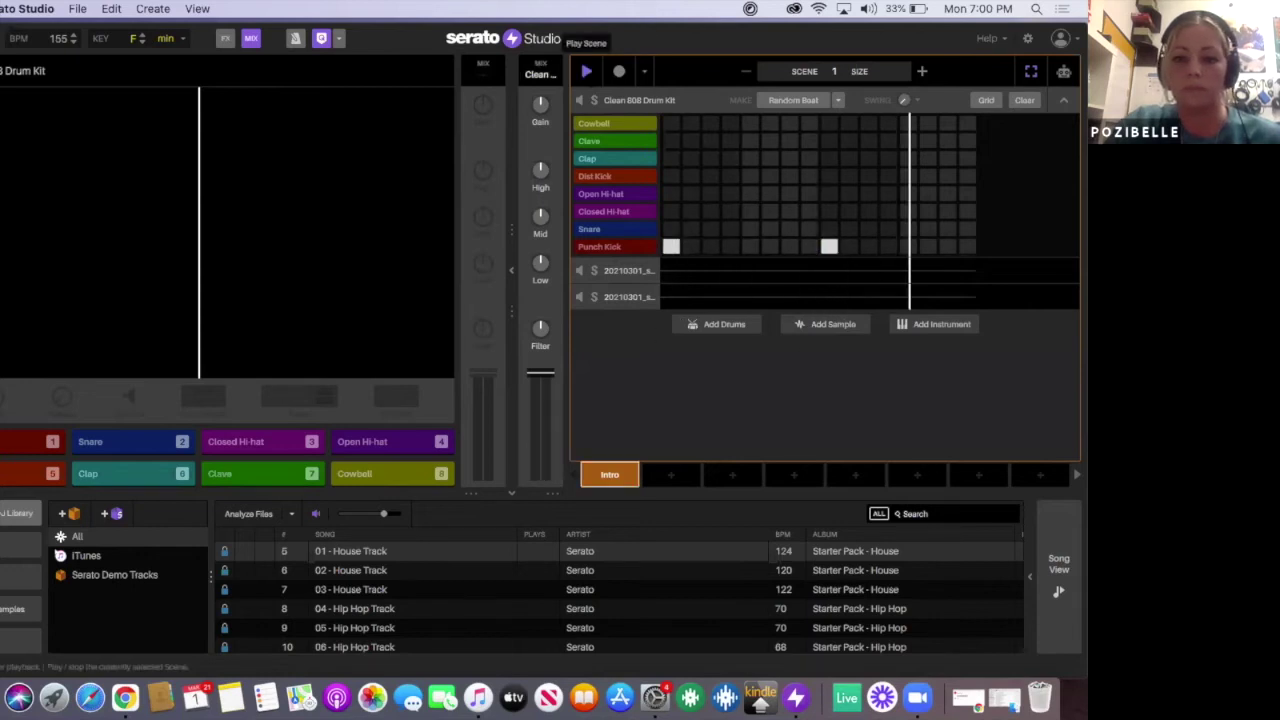
left_click(750, 247)
left_click(907, 246)
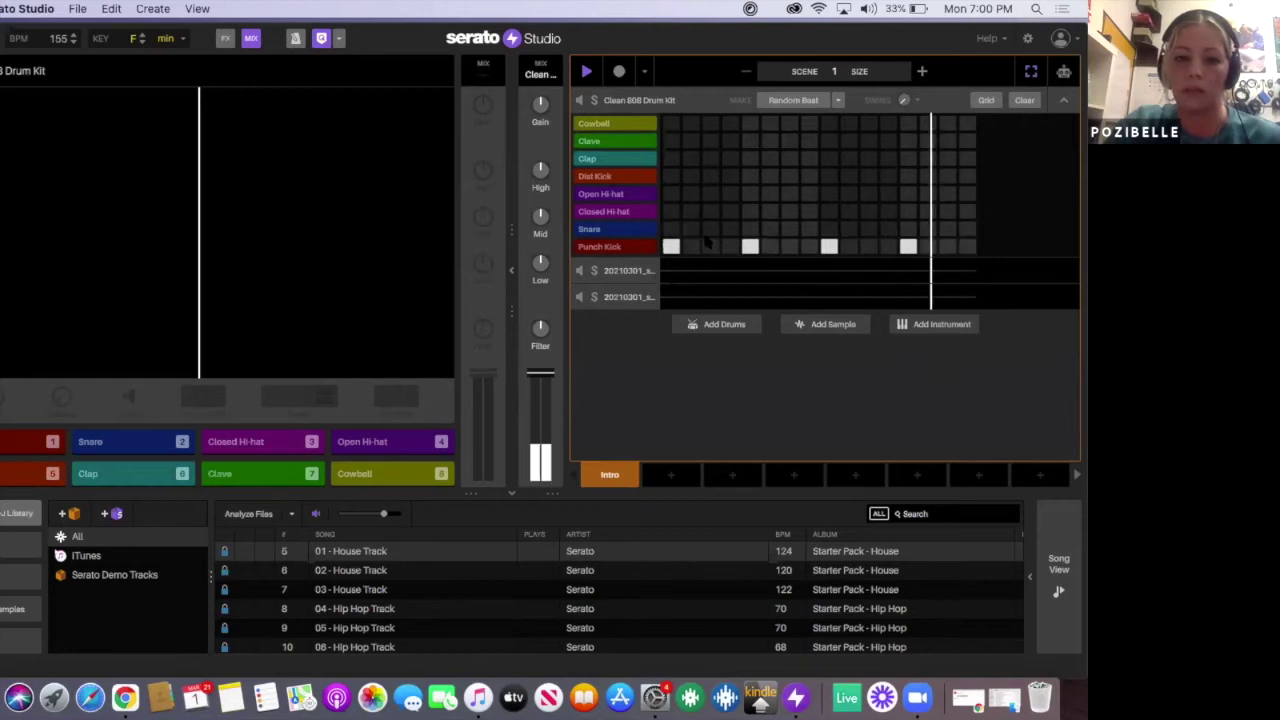
Step: Try a Snare hit on step 5, remove it, and place it on step 9 instead
left_click(750, 229)
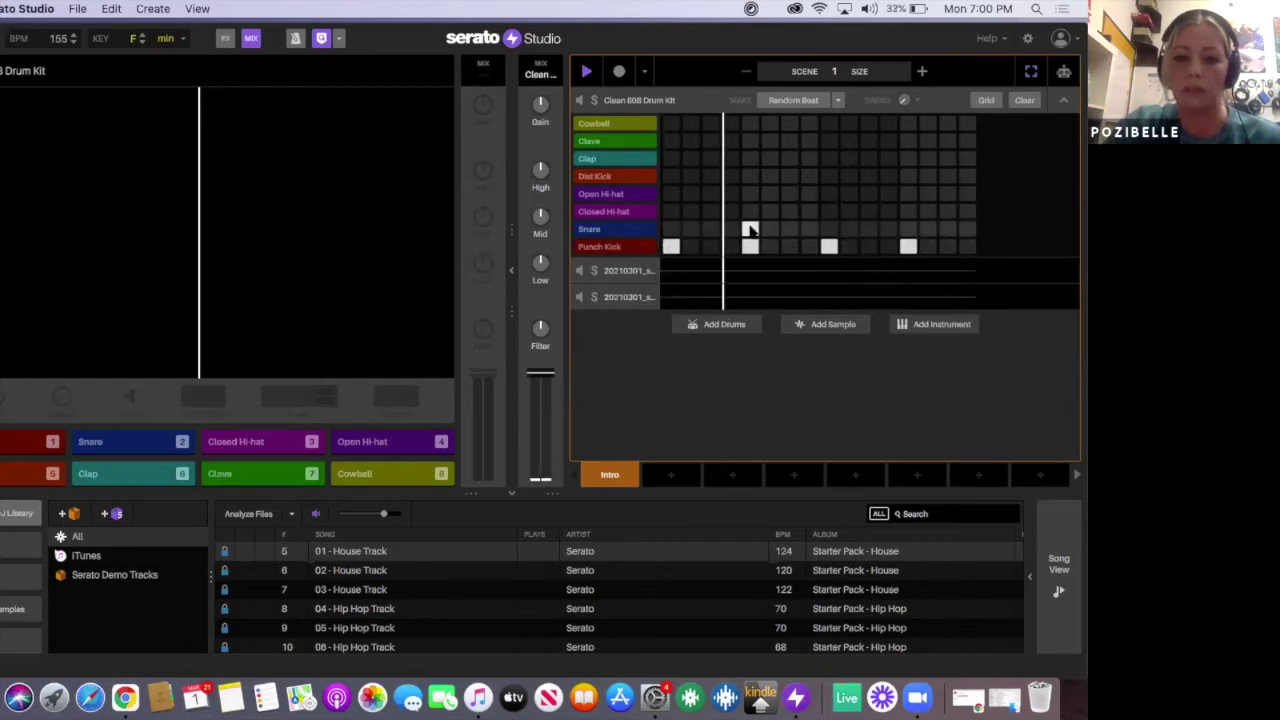
left_click(751, 230)
left_click(830, 232)
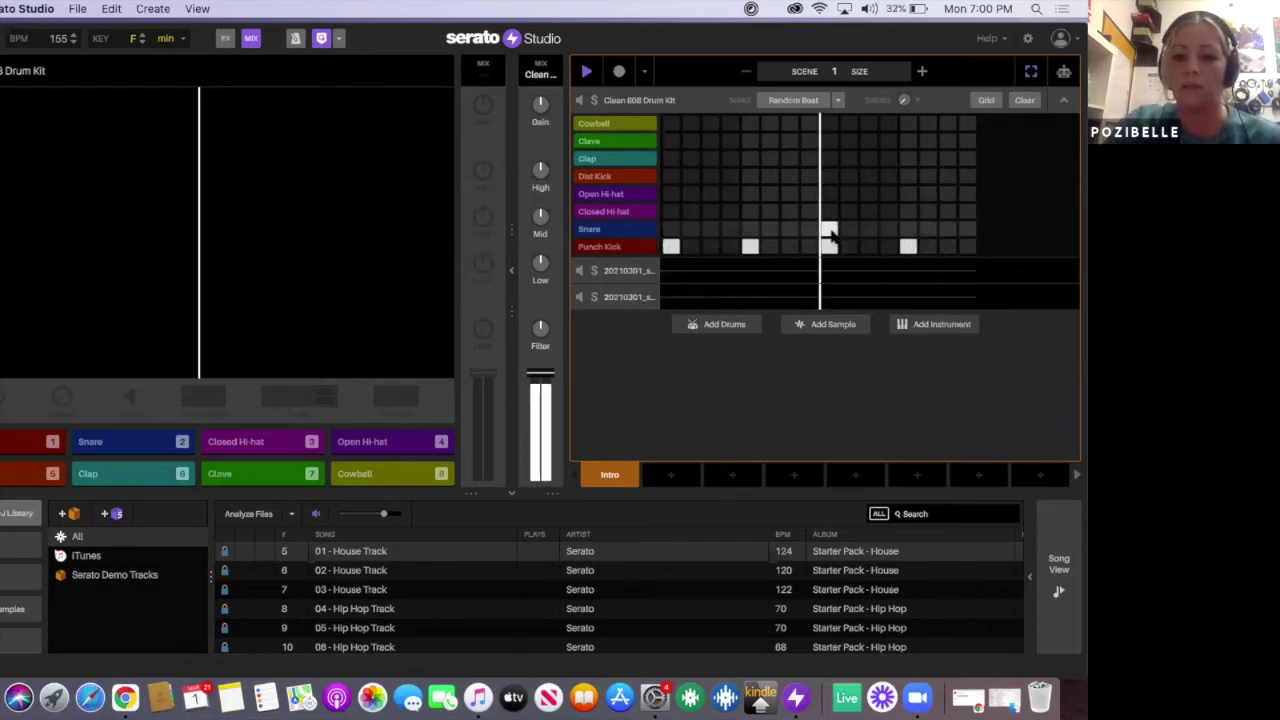
Step: Try Closed Hi-hat hits on steps 1, 3, 5, 6, 9 and 13 of the Clean 808 Drum Kit
left_click(770, 229)
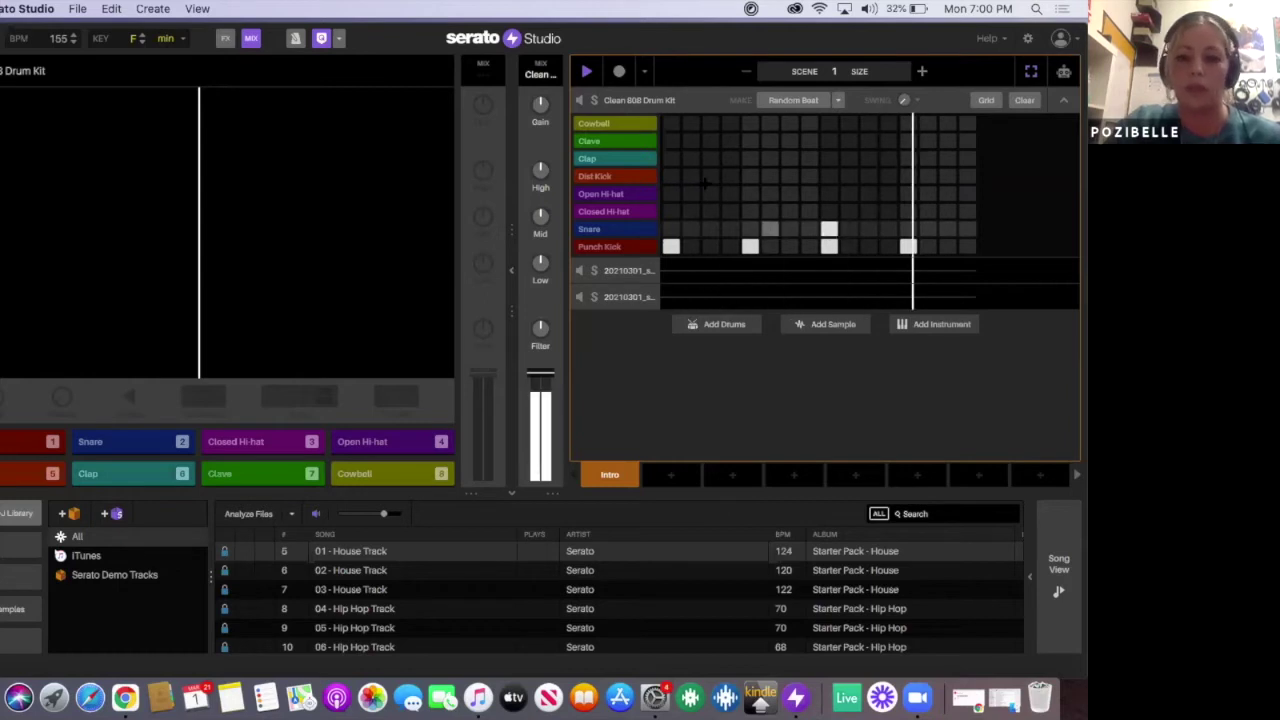
left_click(670, 211)
left_click(709, 213)
left_click(770, 212)
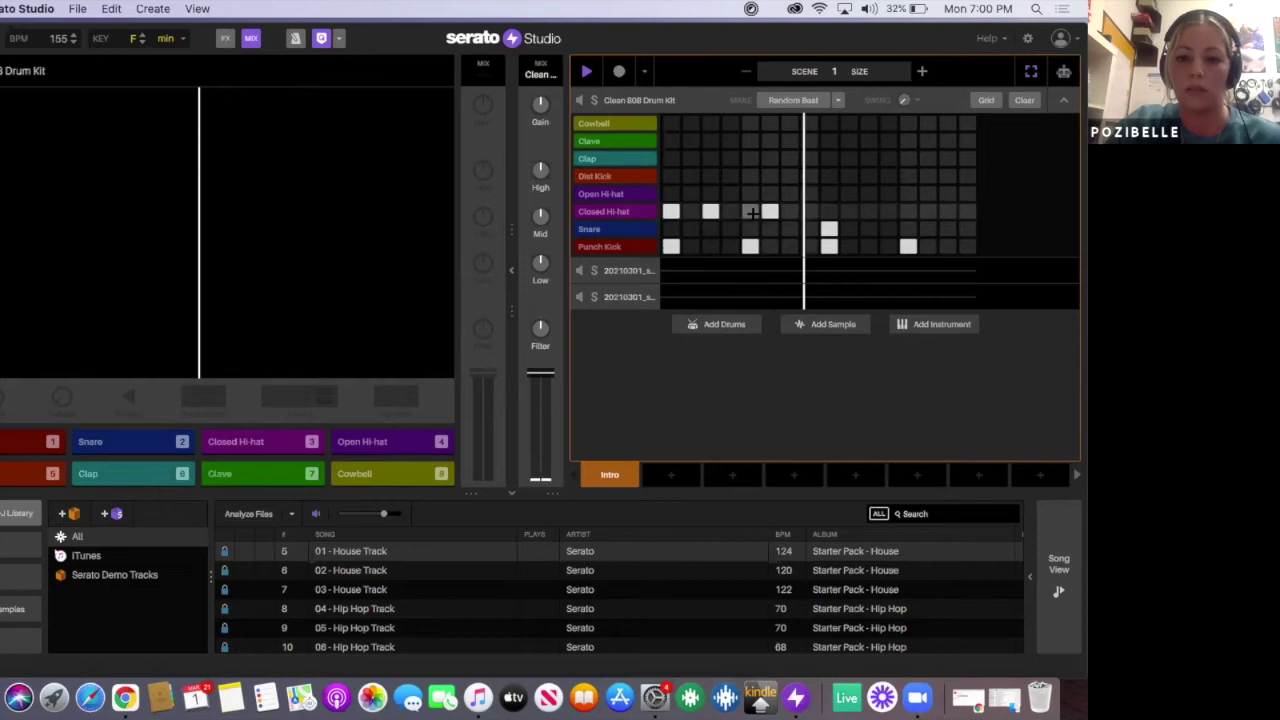
left_click(751, 212)
left_click(829, 212)
left_click(908, 212)
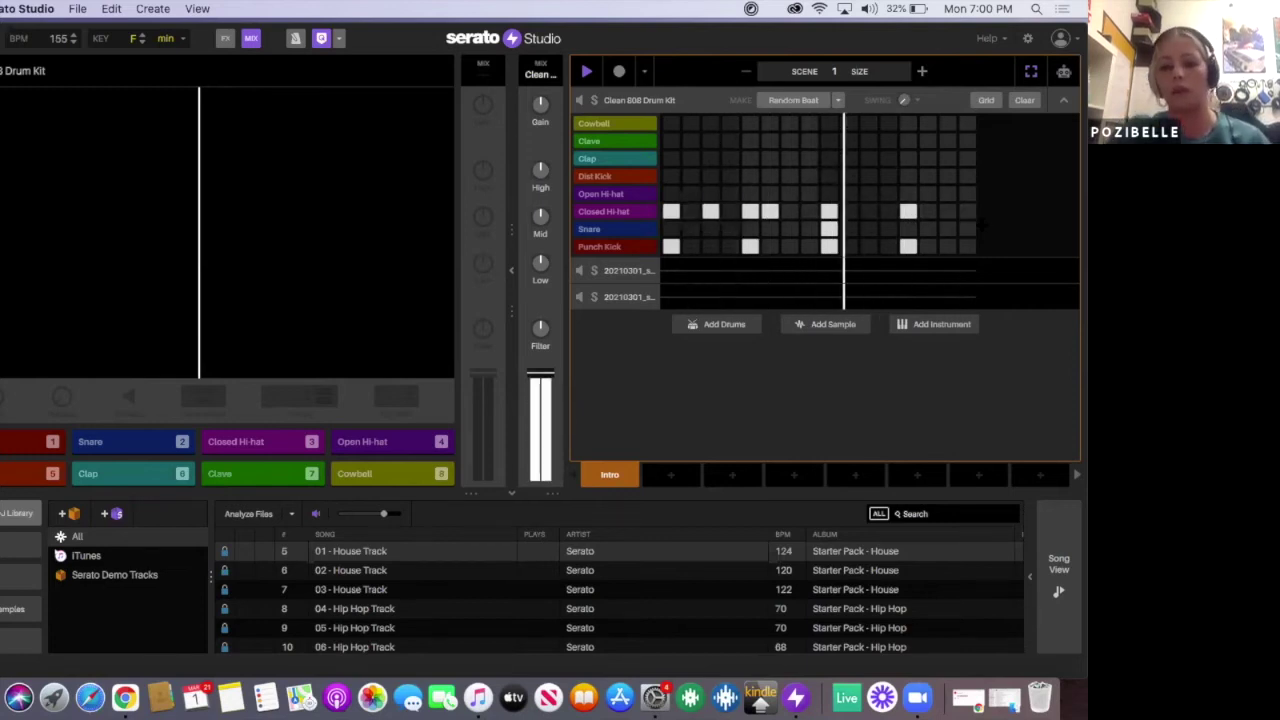
Step: Delete all Closed Hi-hat and Snare hits from the drum grid, keeping the Punch Kick pattern
left_click_drag(665, 176, 928, 234)
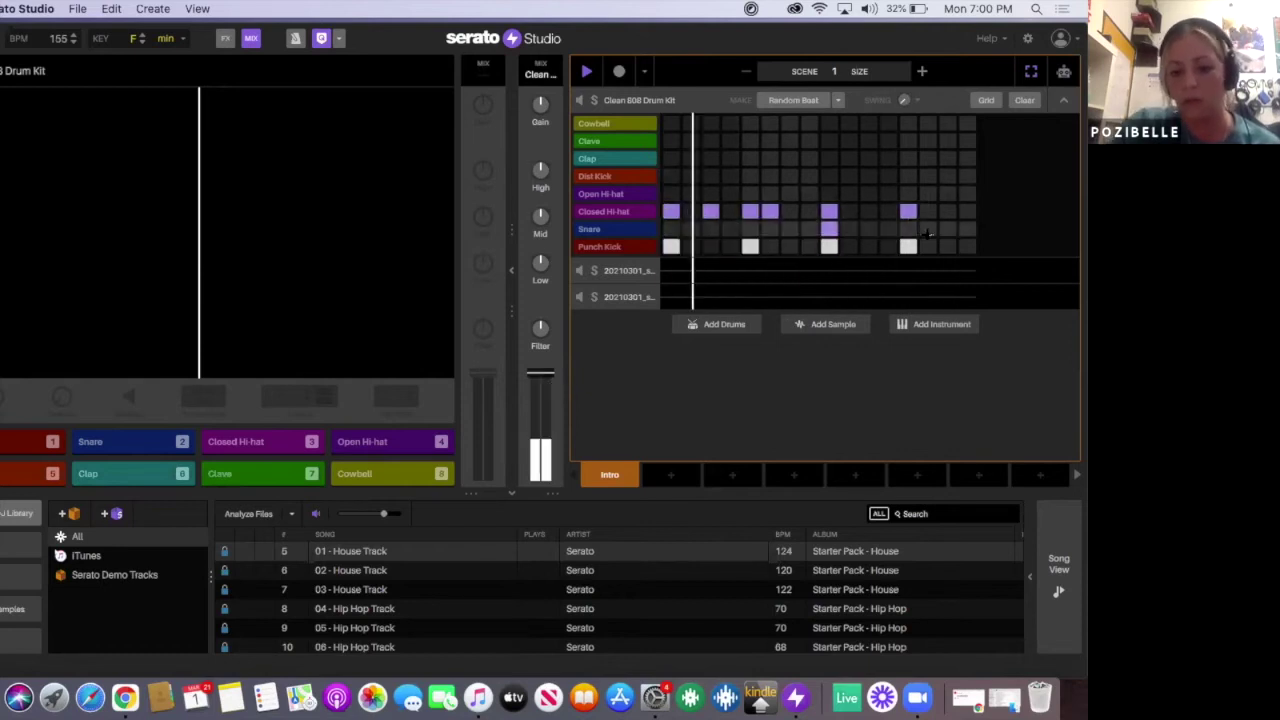
key("Delete")
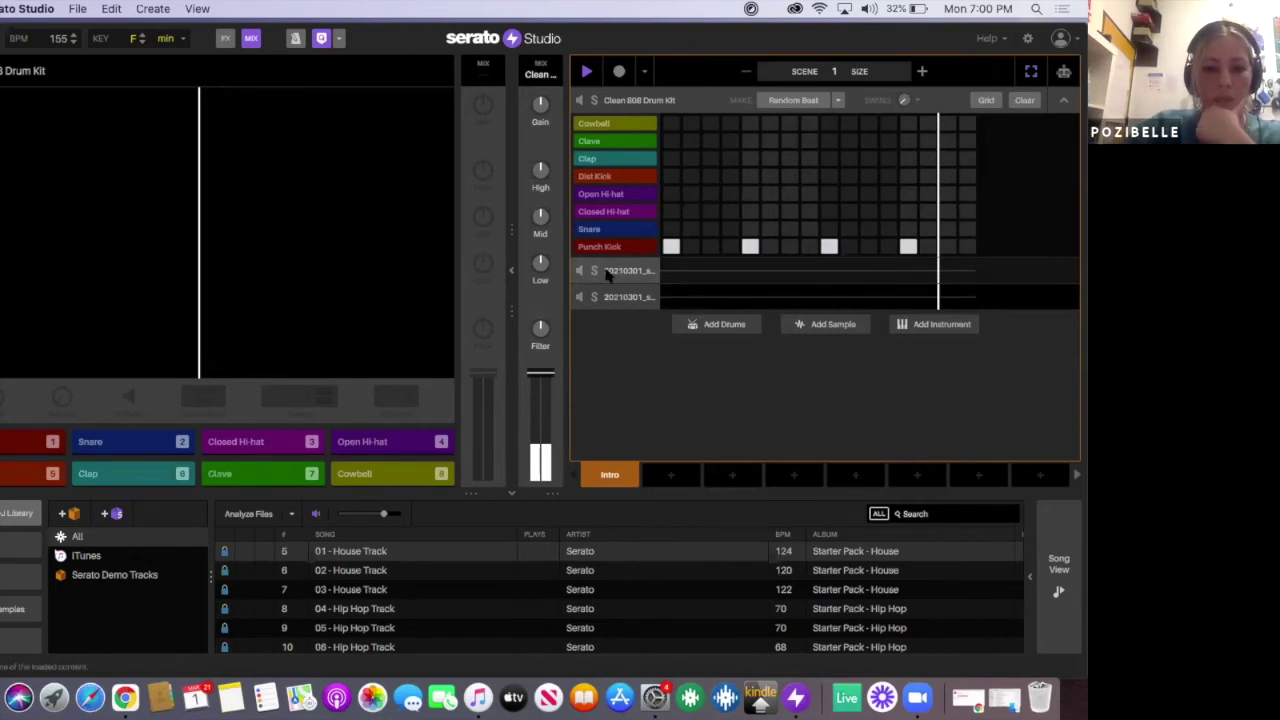
Step: Turn off key sync on the 20210301_spotifyNYMM deck and shift its key by -11 semitones
left_click(614, 278)
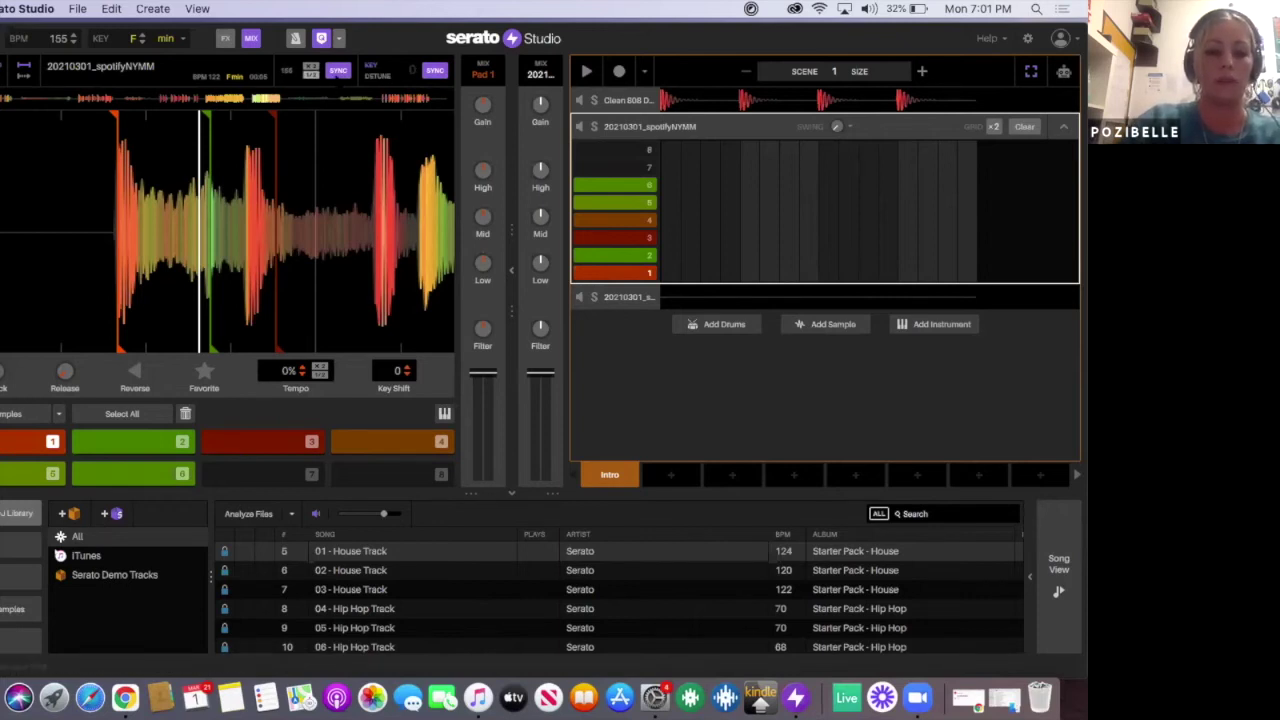
left_click(436, 71)
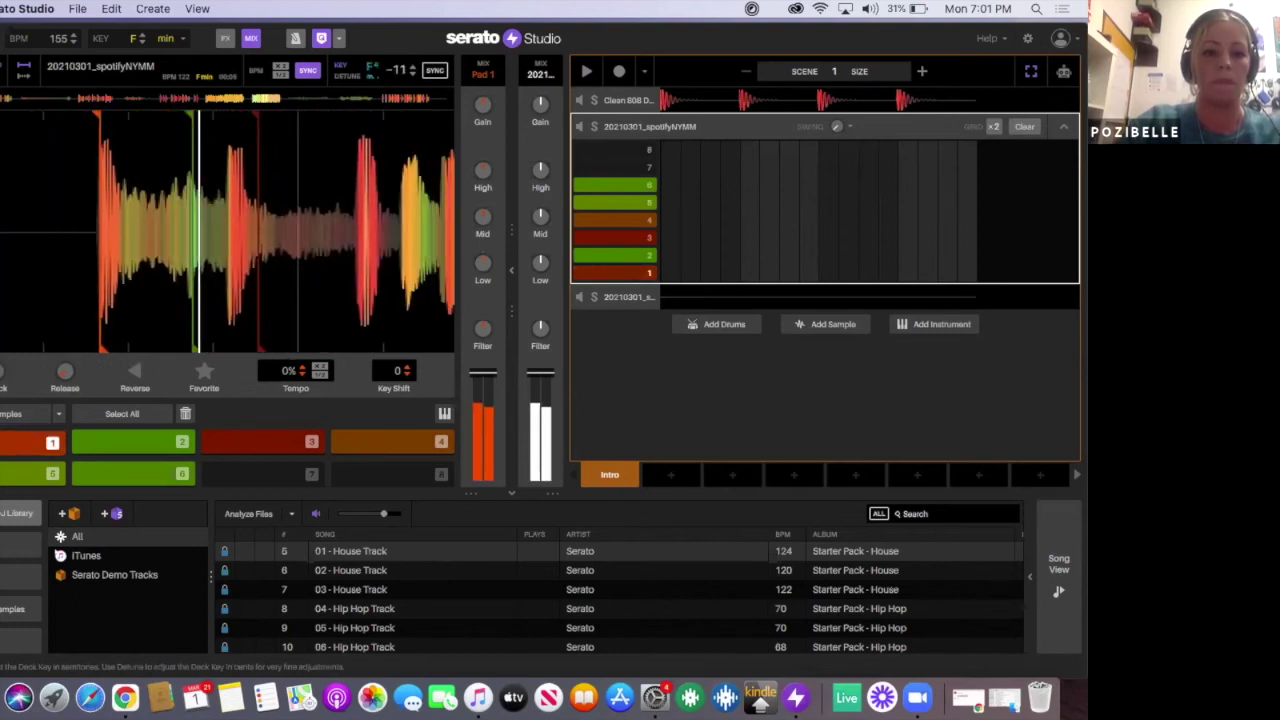
key("space")
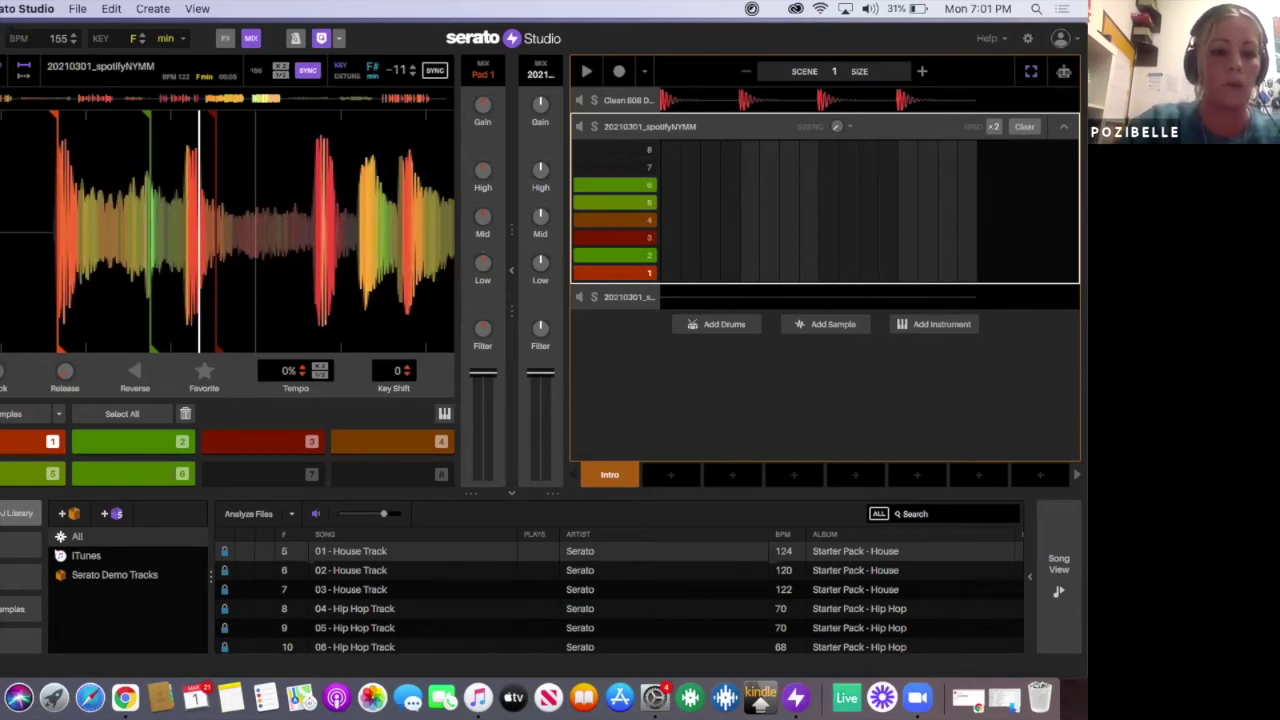
Step: Halve the sample deck's BPM to 77.50 while auditioning the pad 1 cue
key("1")
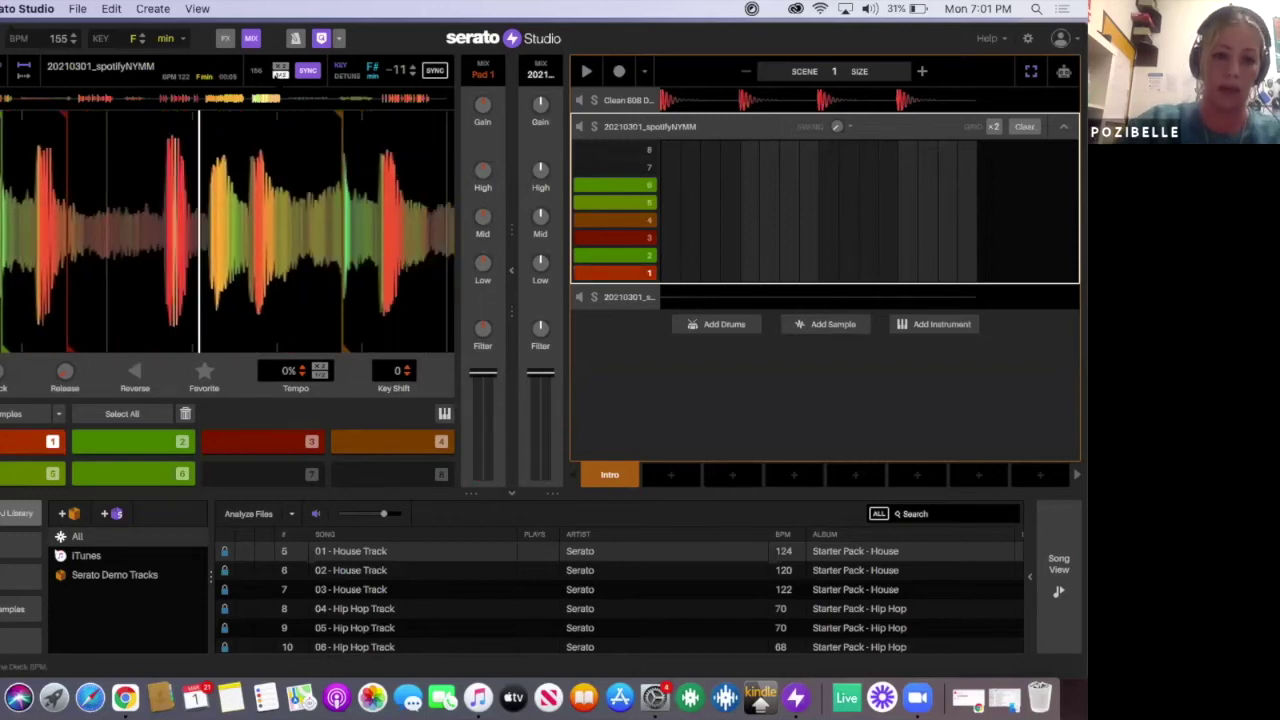
key("1")
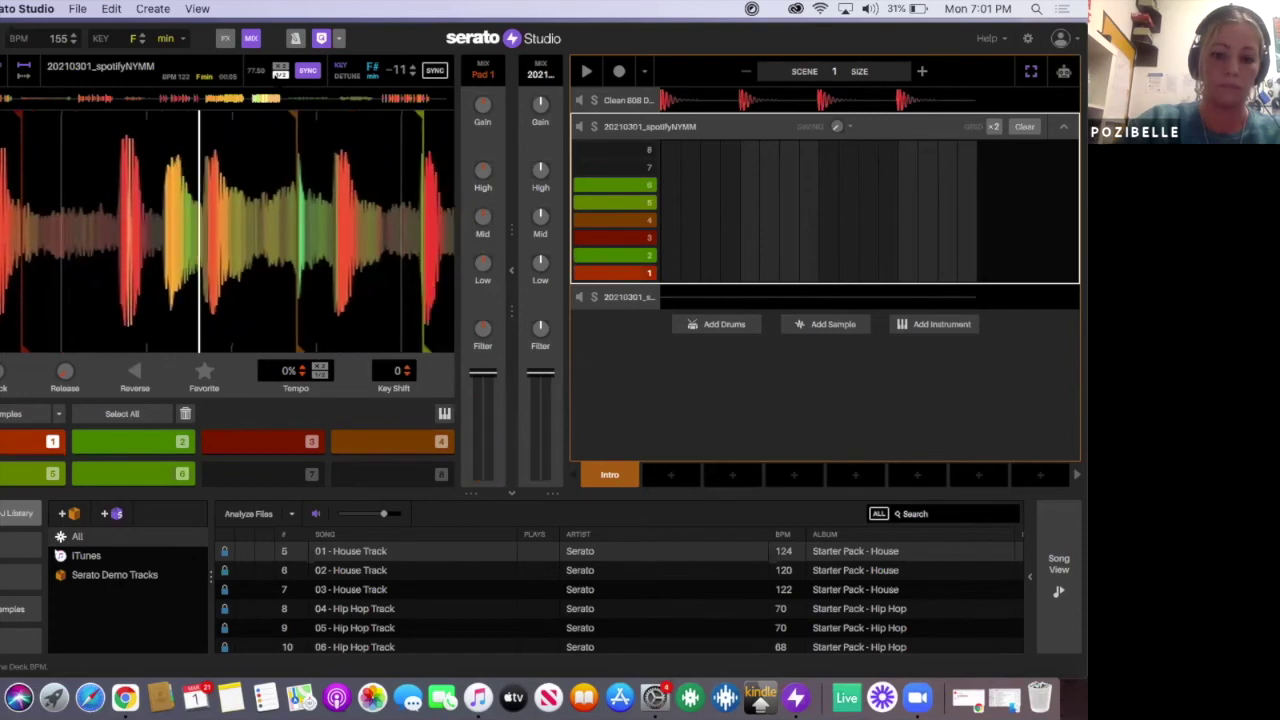
key("1")
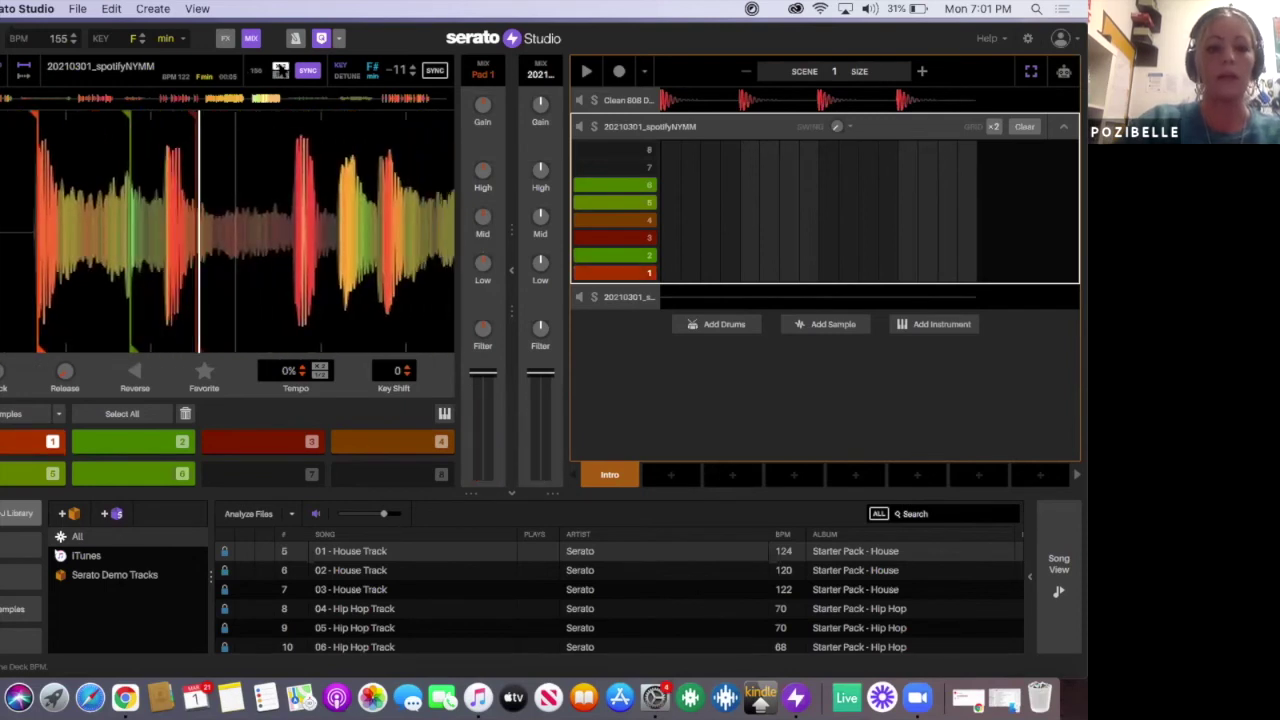
key("1")
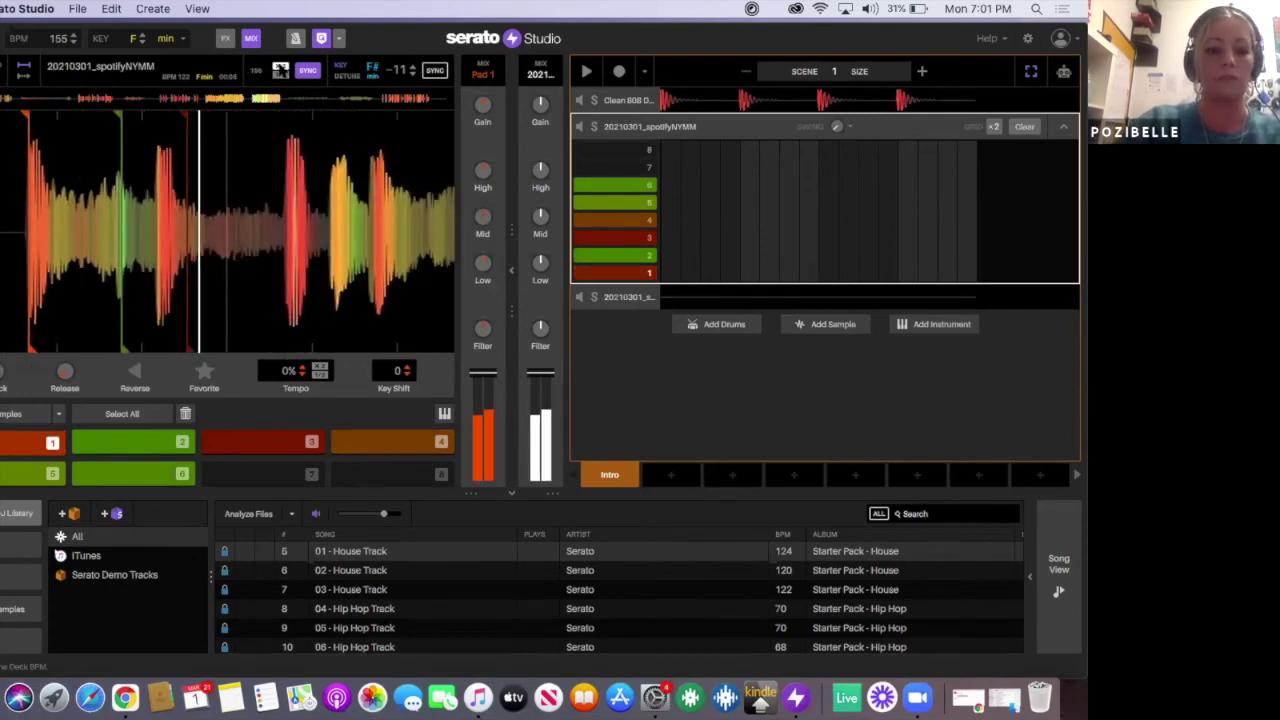
key("1")
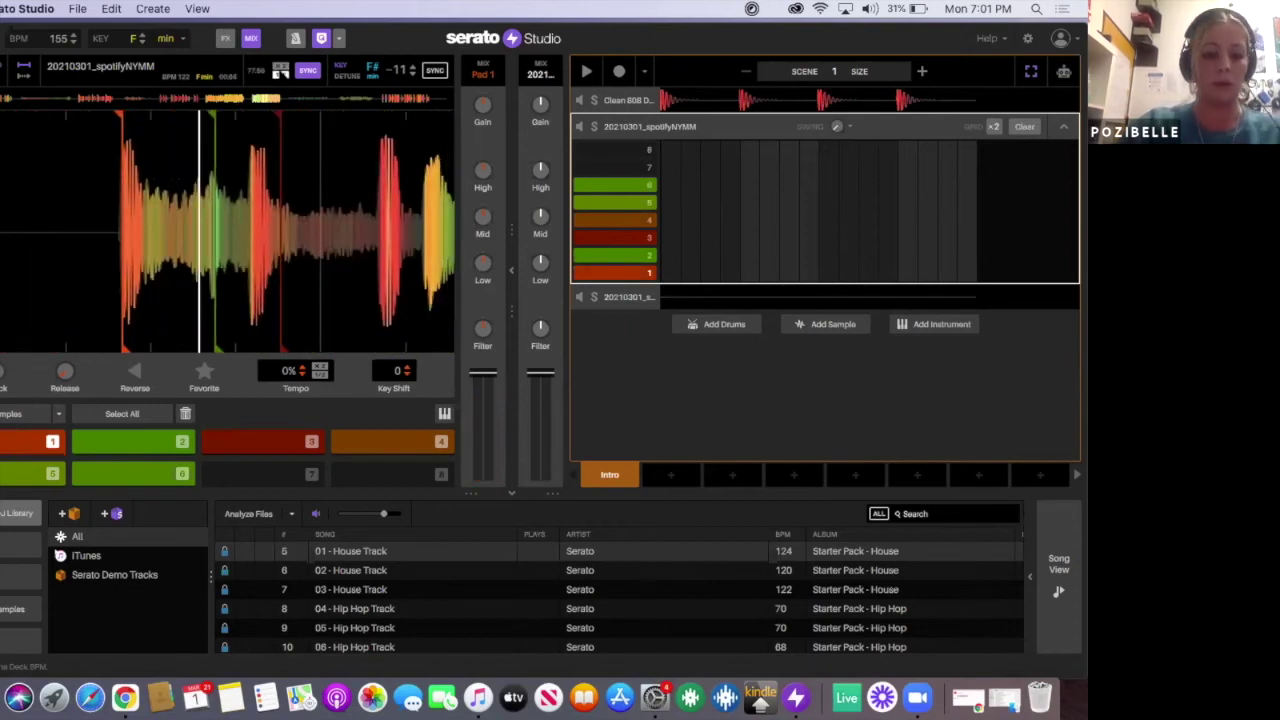
key("1")
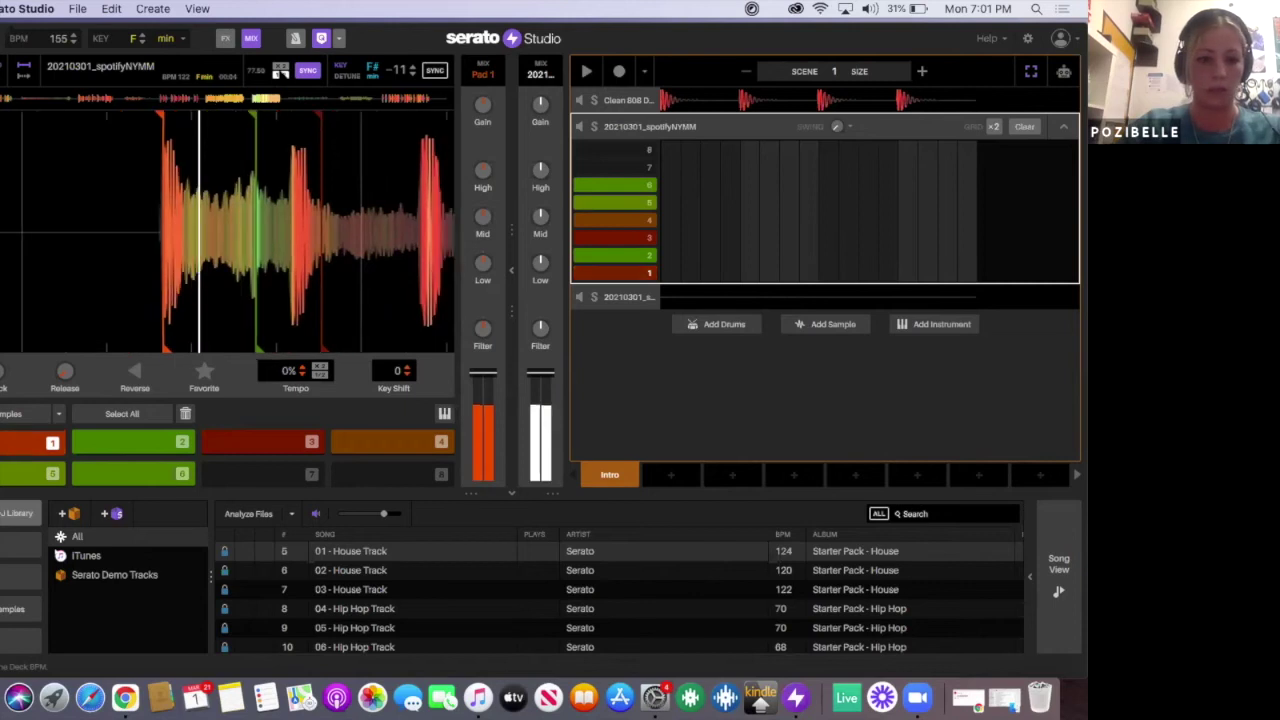
Step: Audition the cue pads 1 to 4 of the sample deck in different orders
key("1")
key("2")
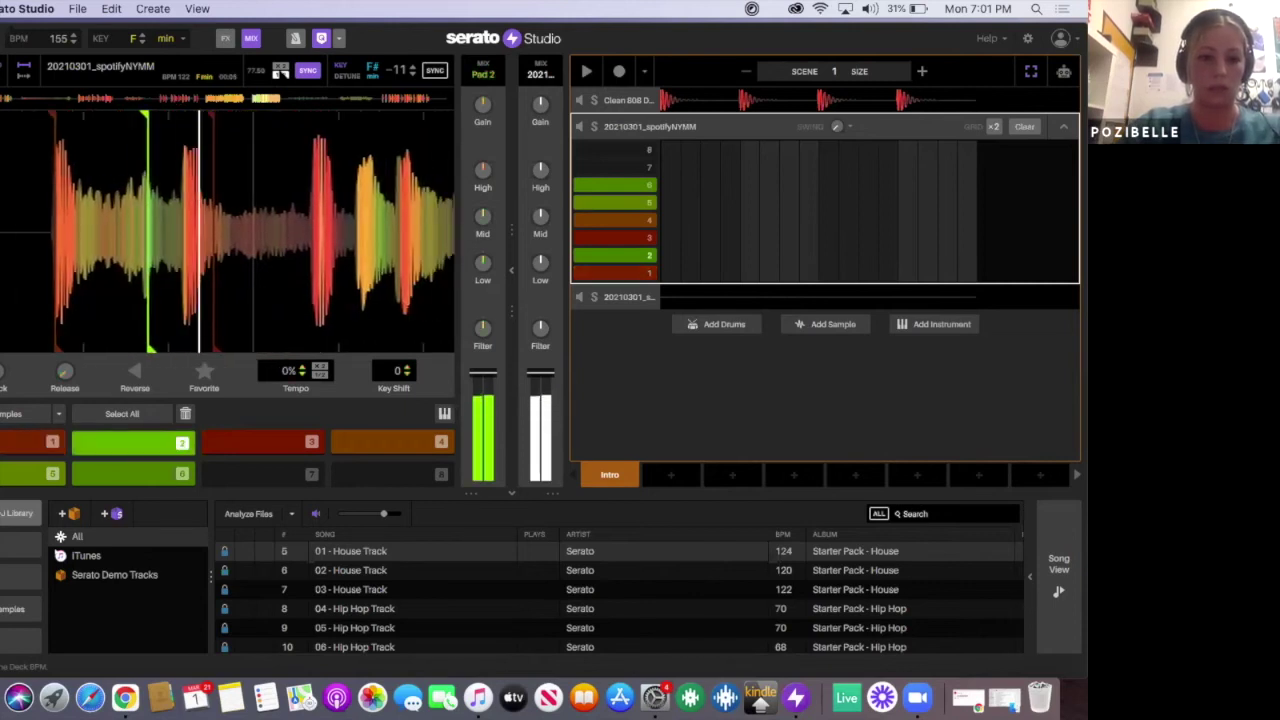
key("4")
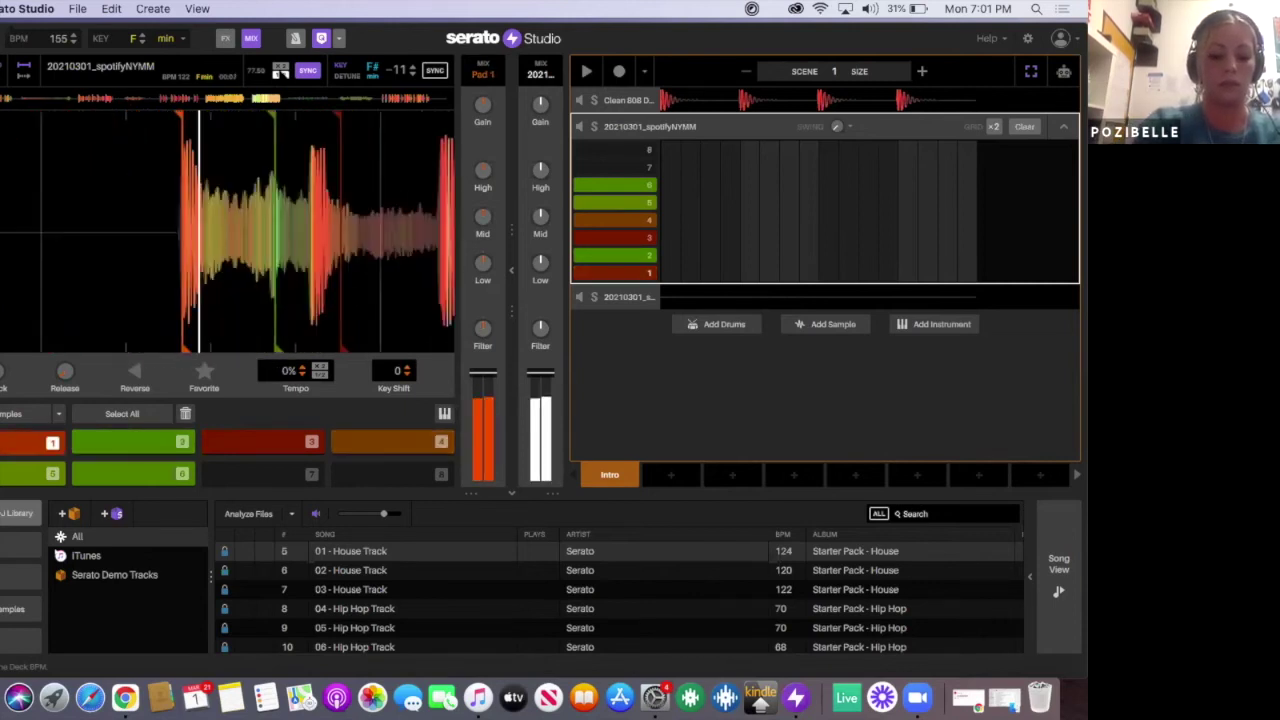
key("3")
key("1")
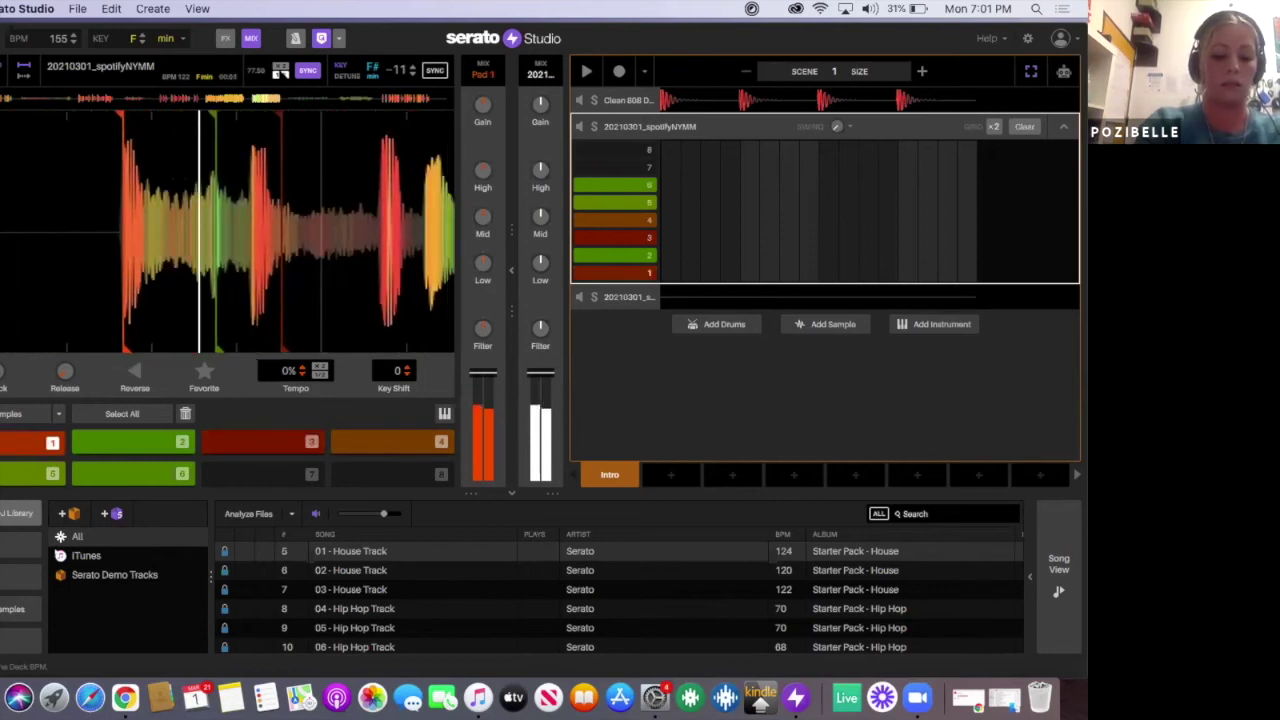
key("3")
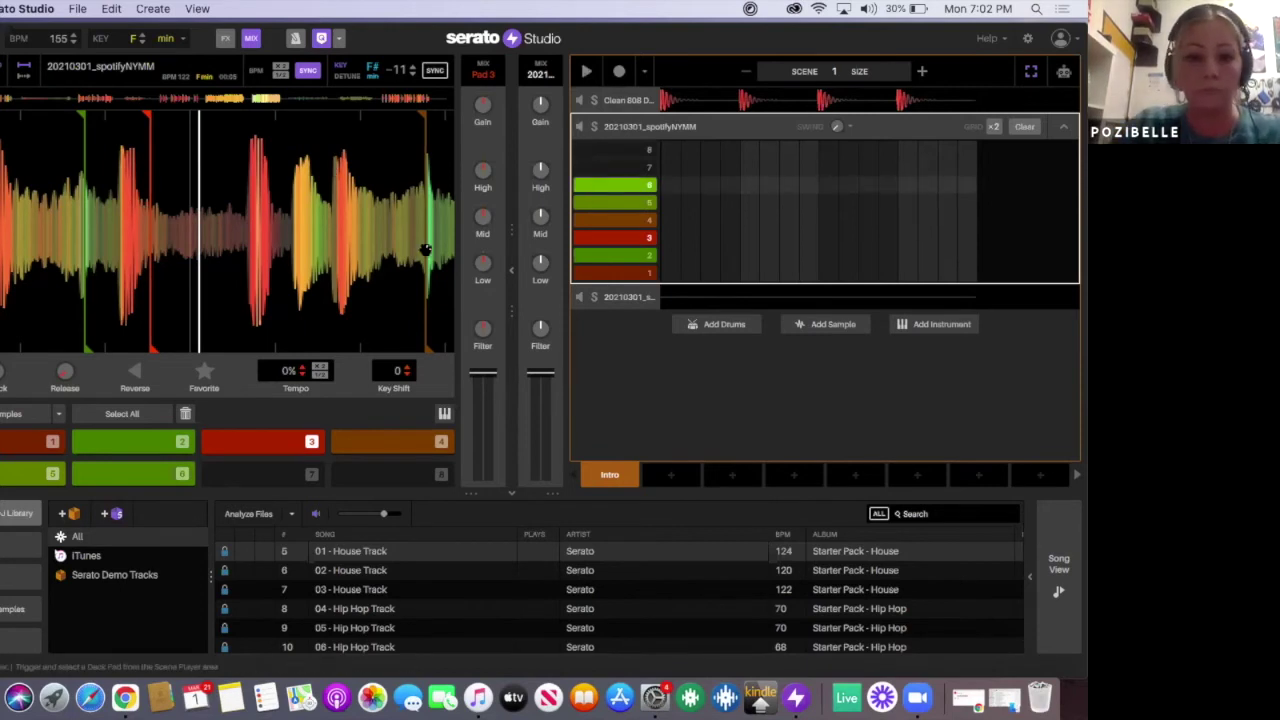
Step: Place a pad 1 hit on step 1 and a pad 3 hit on step 9 of the sample deck's sequence
left_click(586, 71)
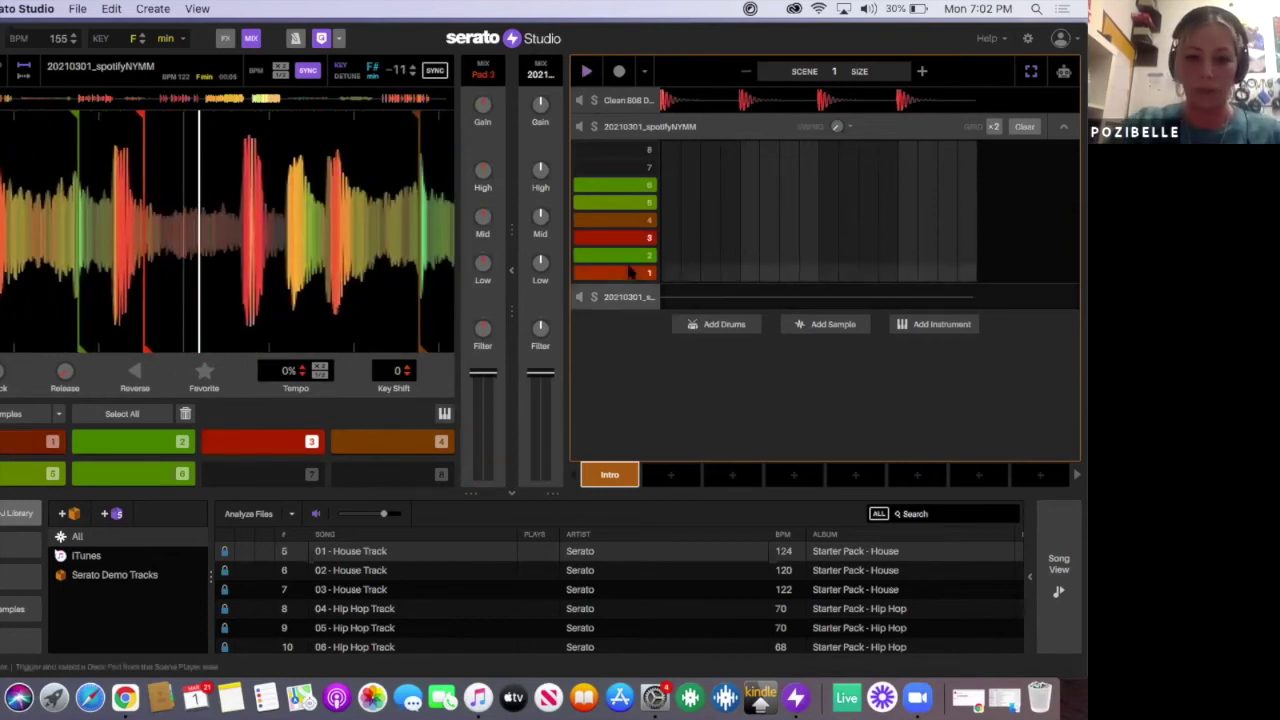
left_click(8, 451)
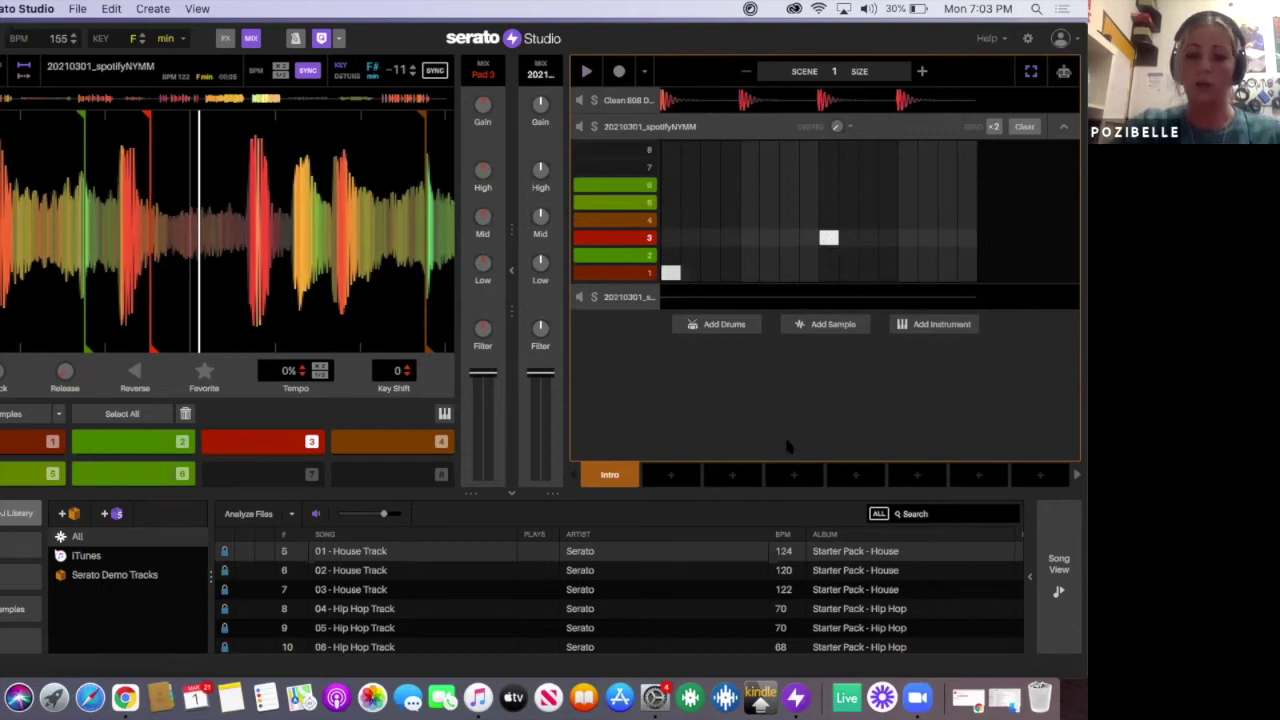
left_click(685, 234)
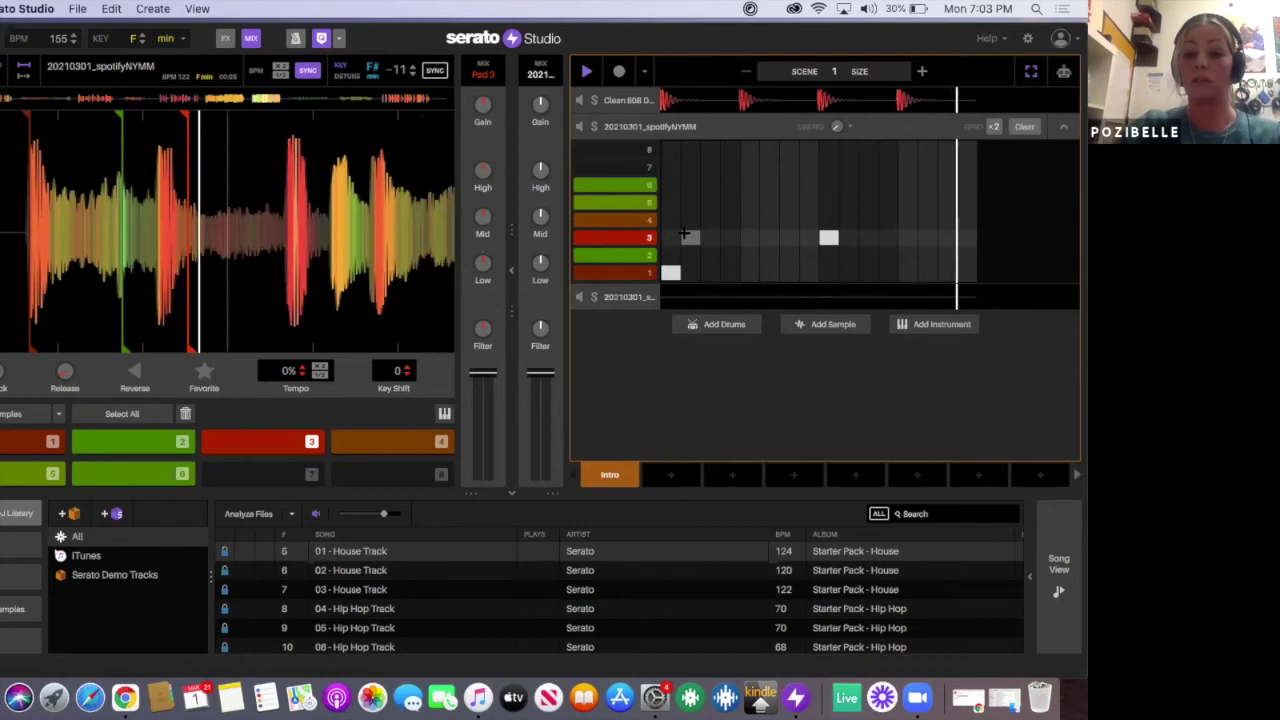
left_click(690, 237)
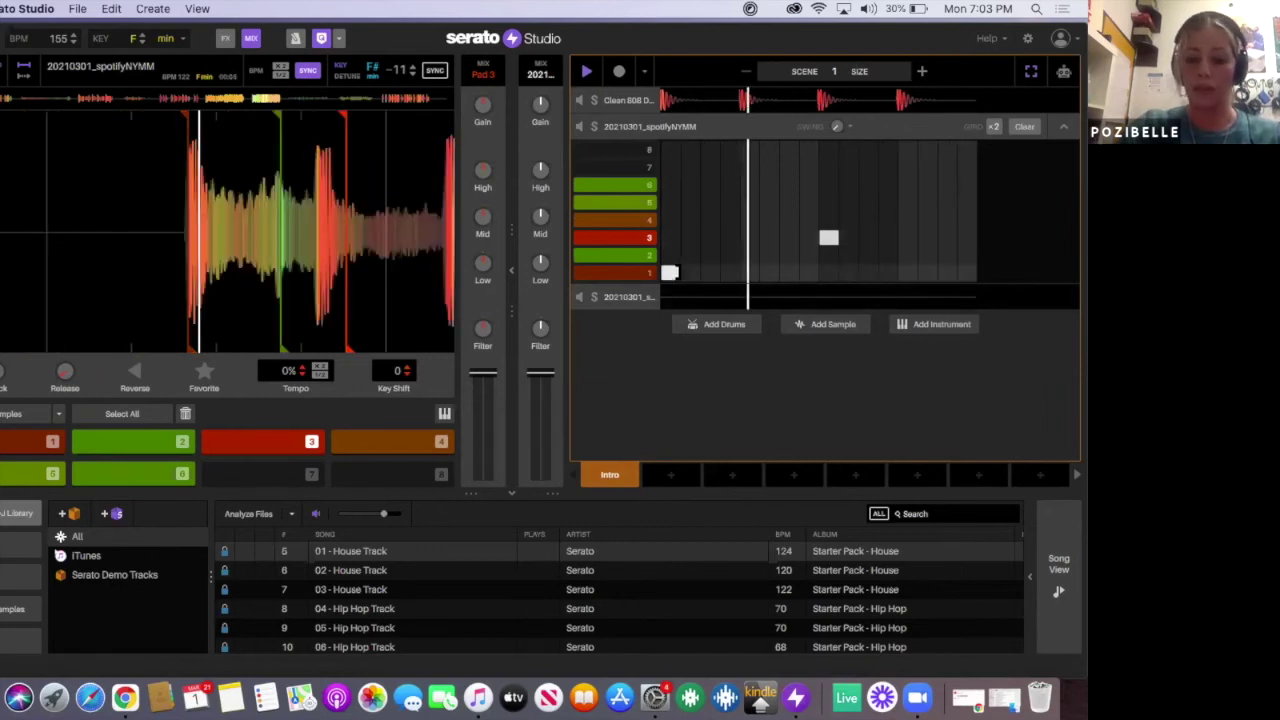
Step: Extend the pad 1 hit across steps 1–8 and fill steps 9–12 and 13–16 with two long pad 3 hits
left_click_drag(669, 272, 814, 278)
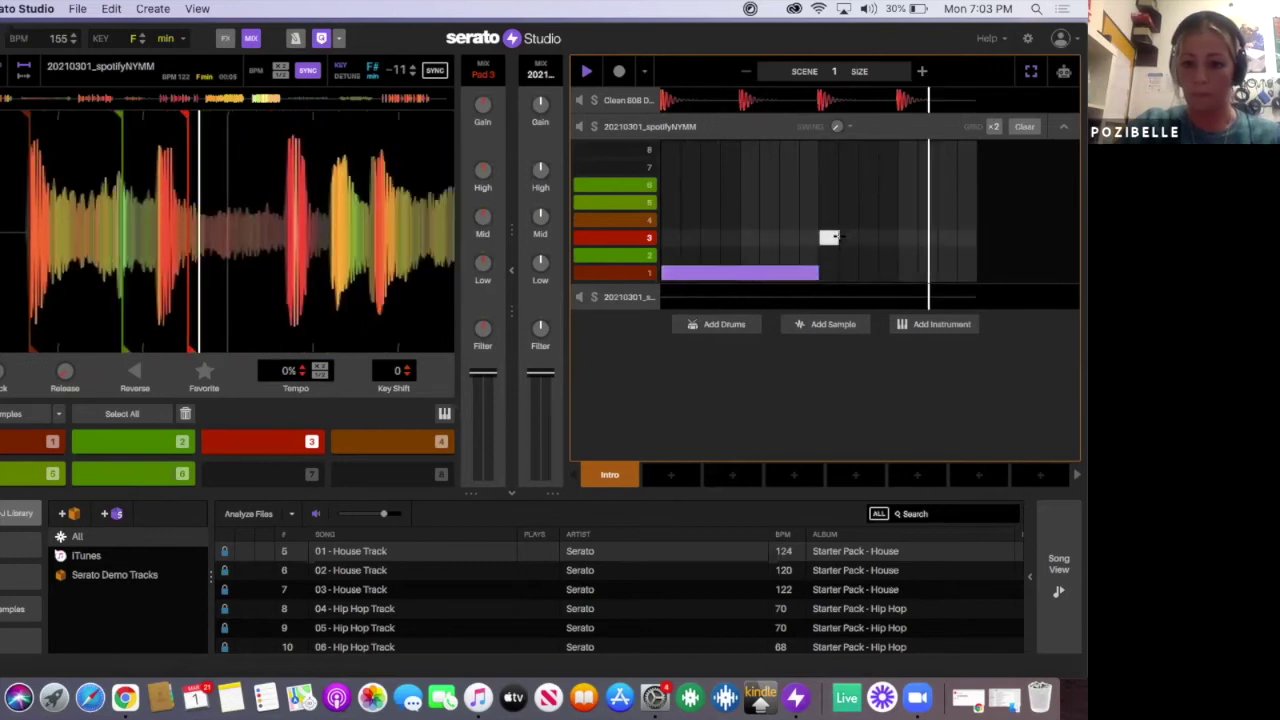
left_click_drag(828, 237, 975, 245)
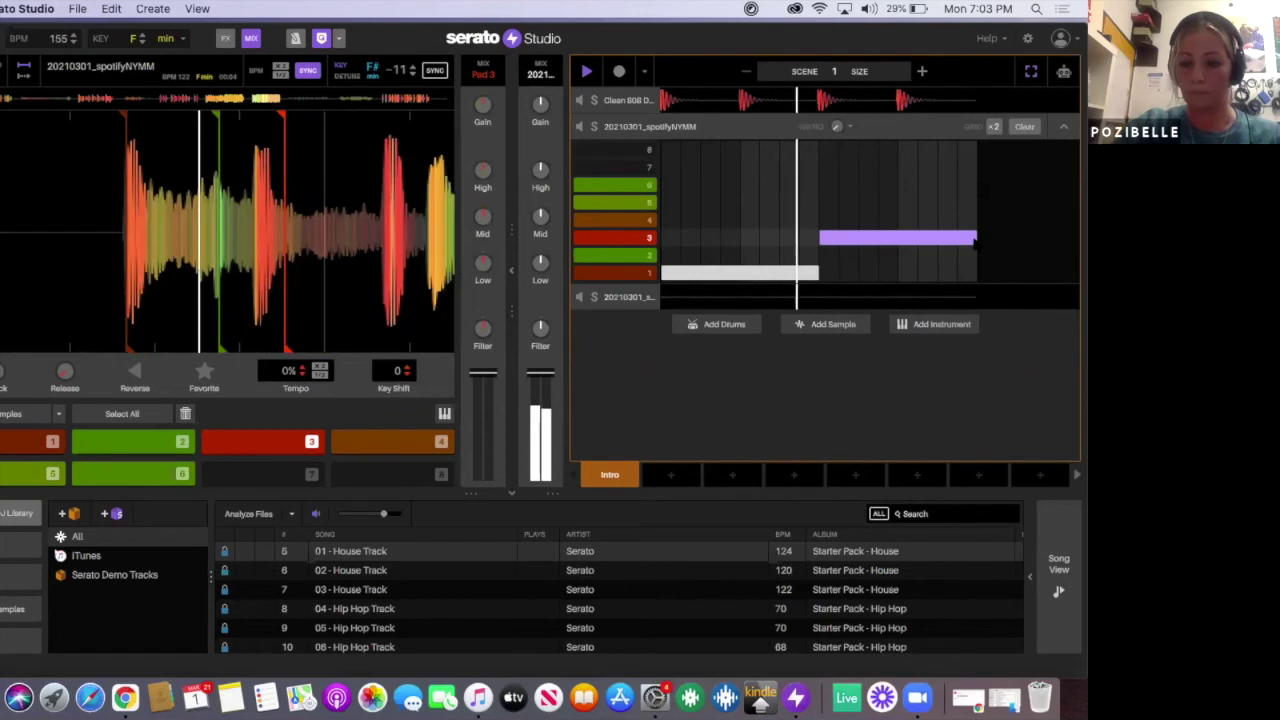
mouse_move(974, 238)
left_mouse_down()
mouse_move(906, 238)
mouse_move(974, 238)
left_mouse_up()
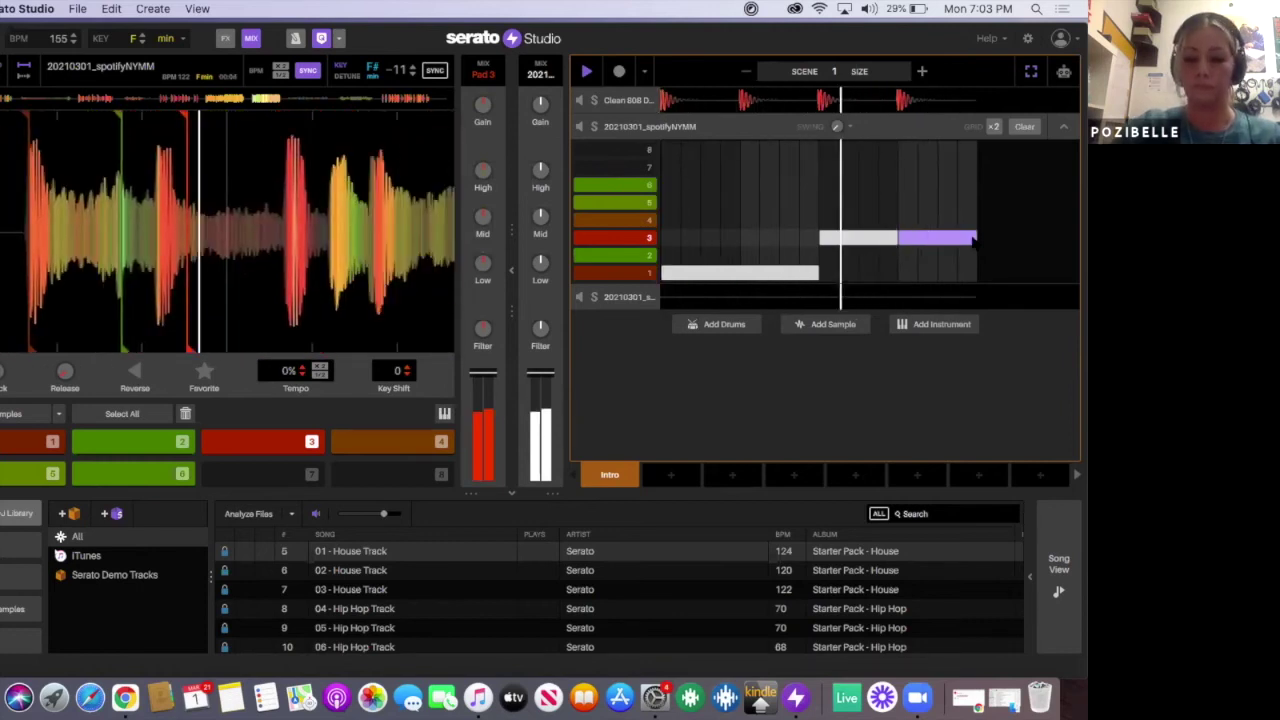
key("space")
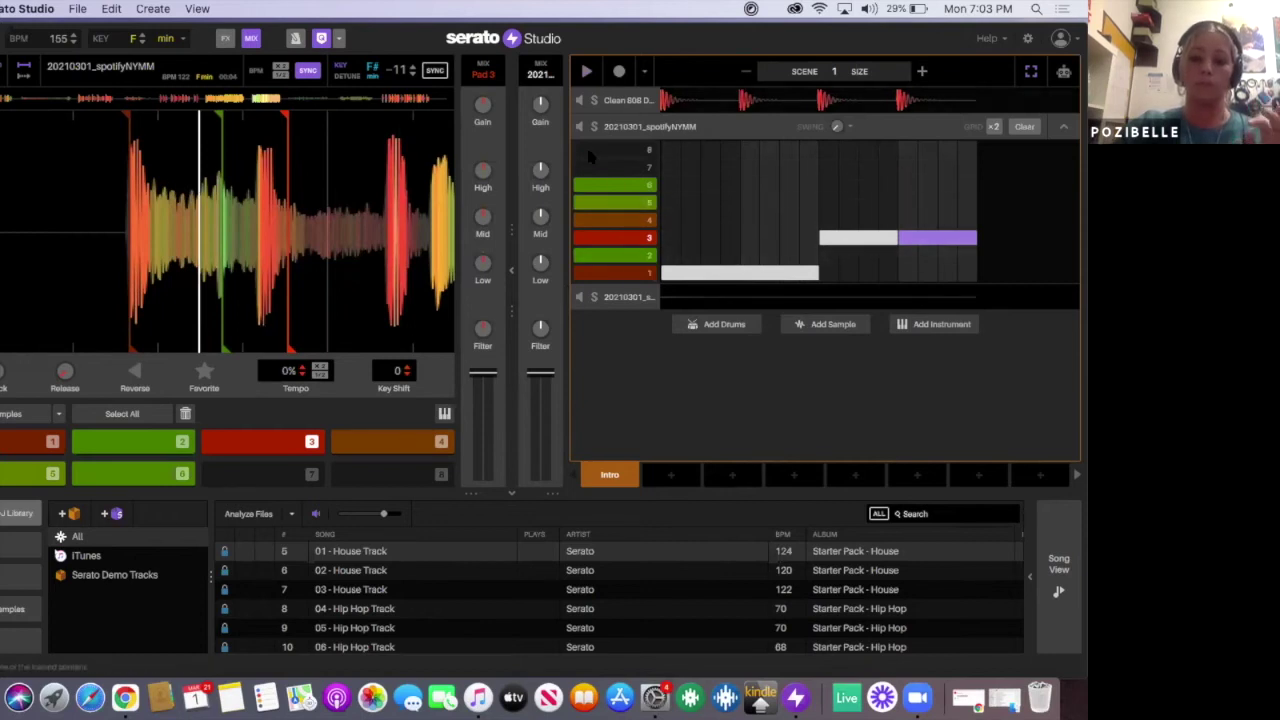
Step: Try an extra pad 3 hit on step 2 and listen to the scene with it
left_click(695, 238)
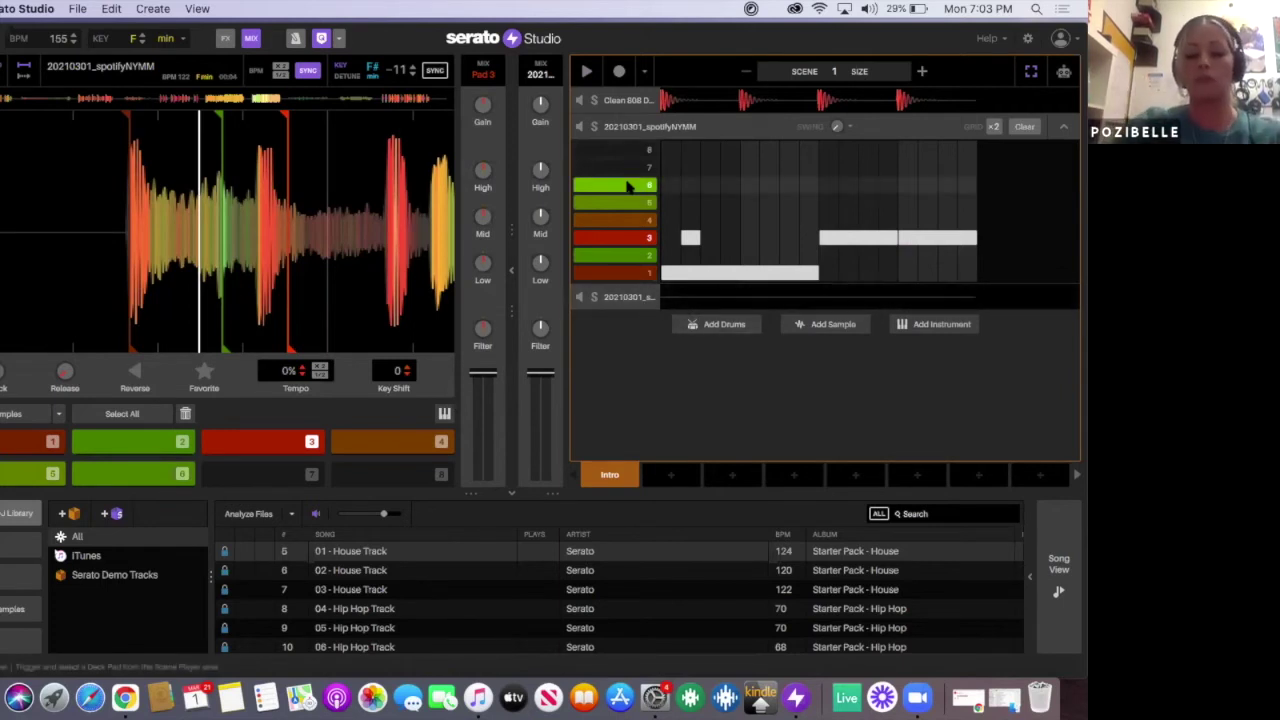
key("space")
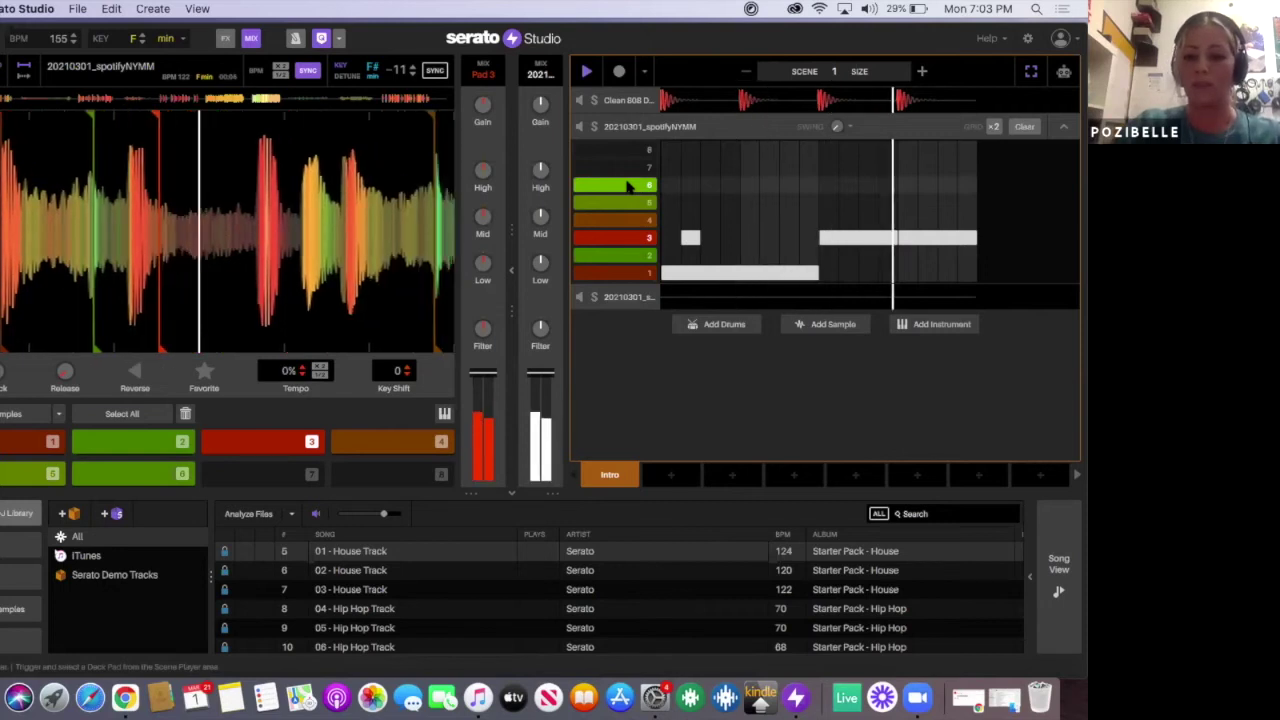
key("space")
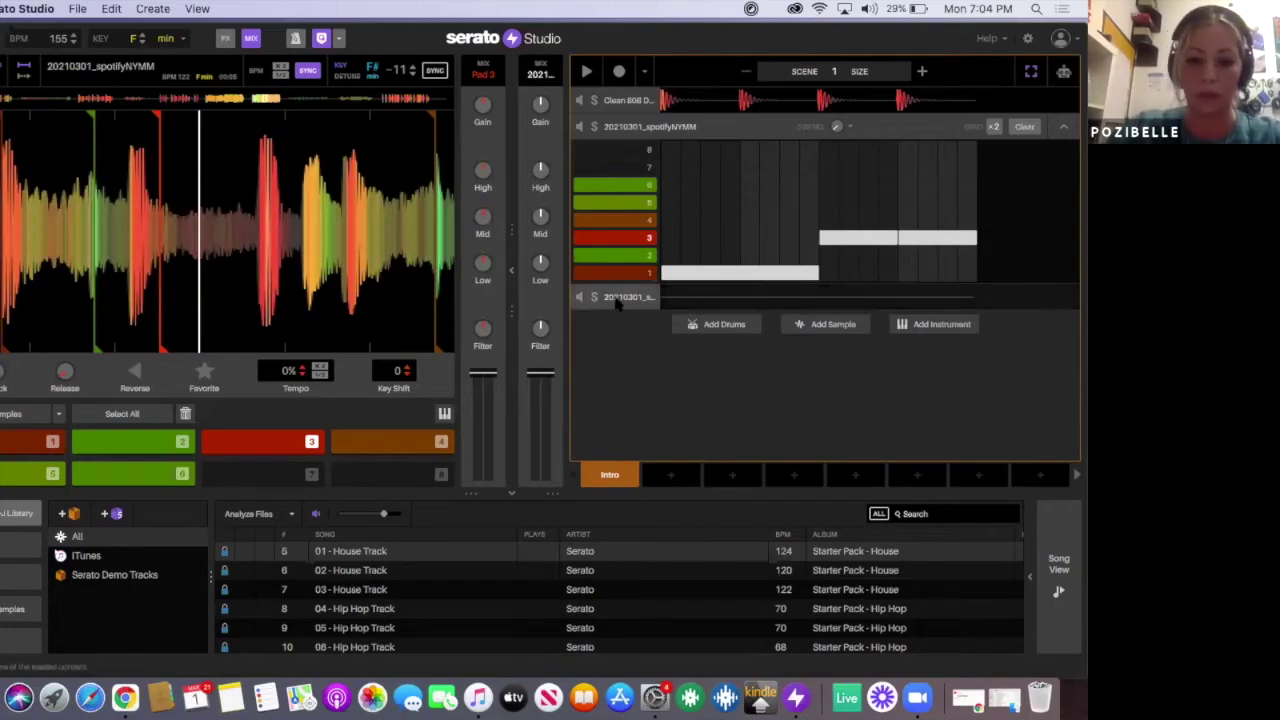
Step: Rename the first sample deck, 20210301_spotifyNYMM, to "mellow key clap" and collapse its sequence
left_click(617, 300)
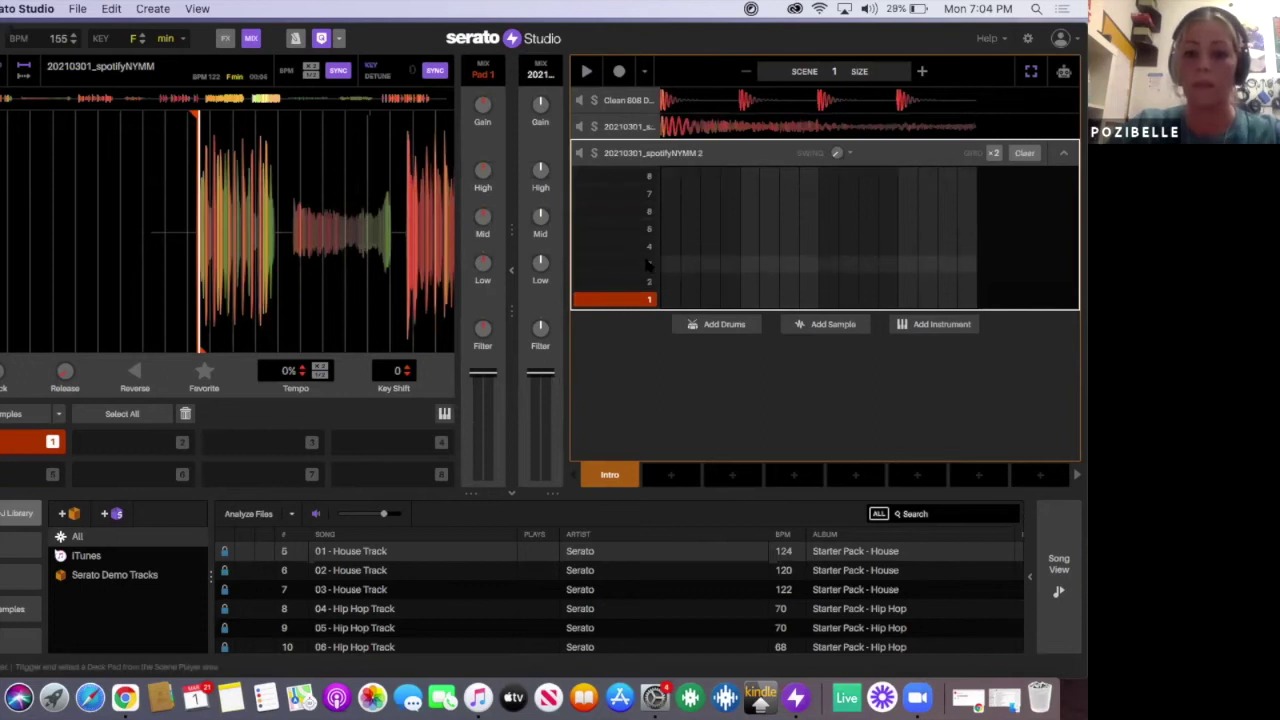
left_click(612, 128)
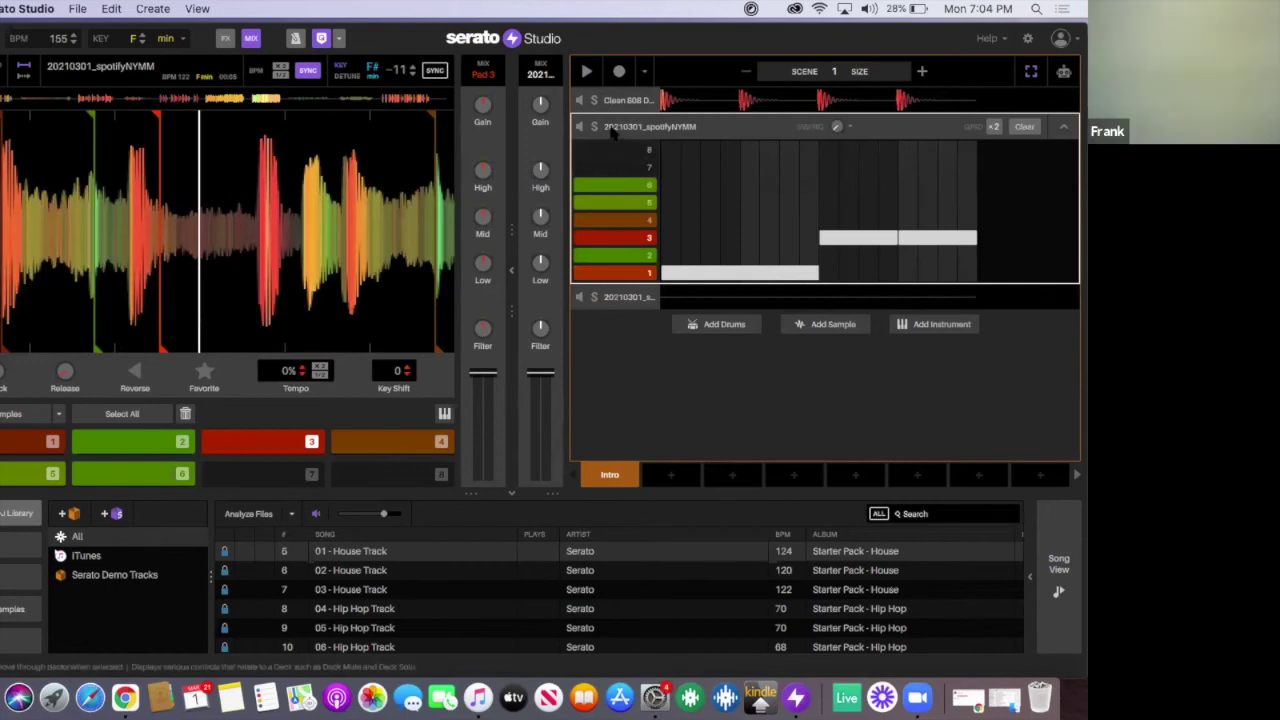
right_click(612, 131)
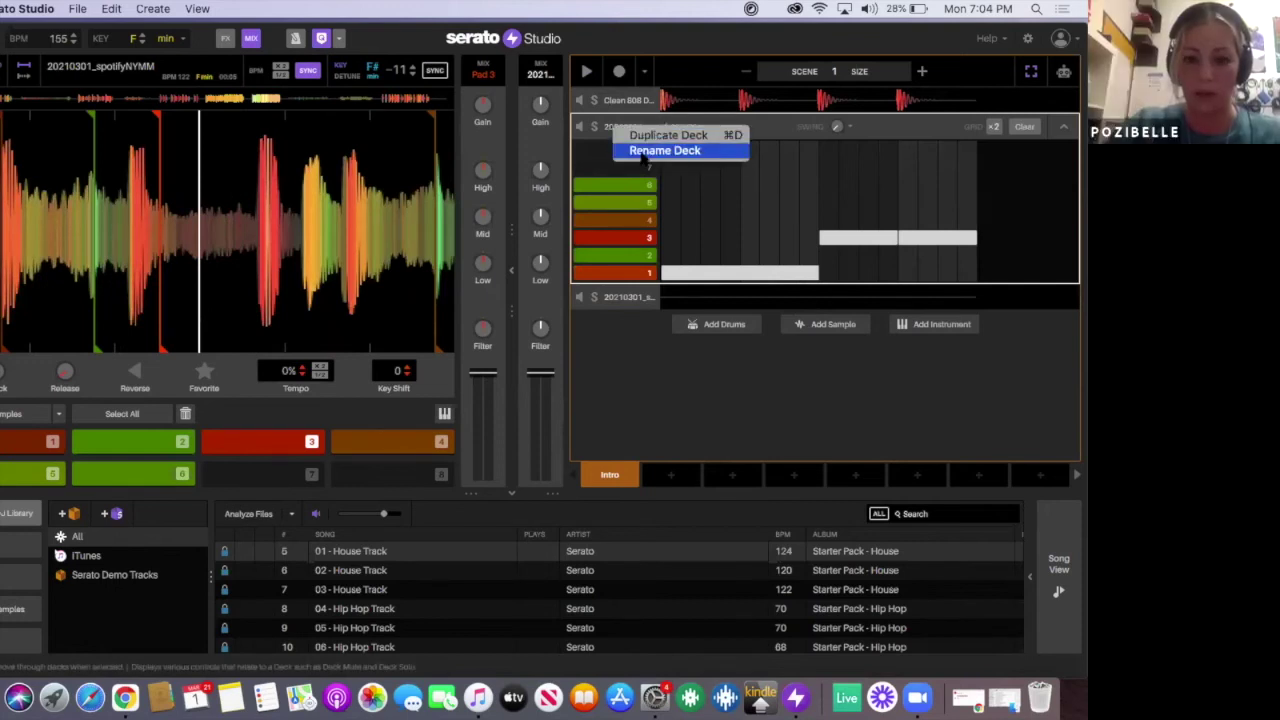
left_click(643, 152)
type("mellow key")
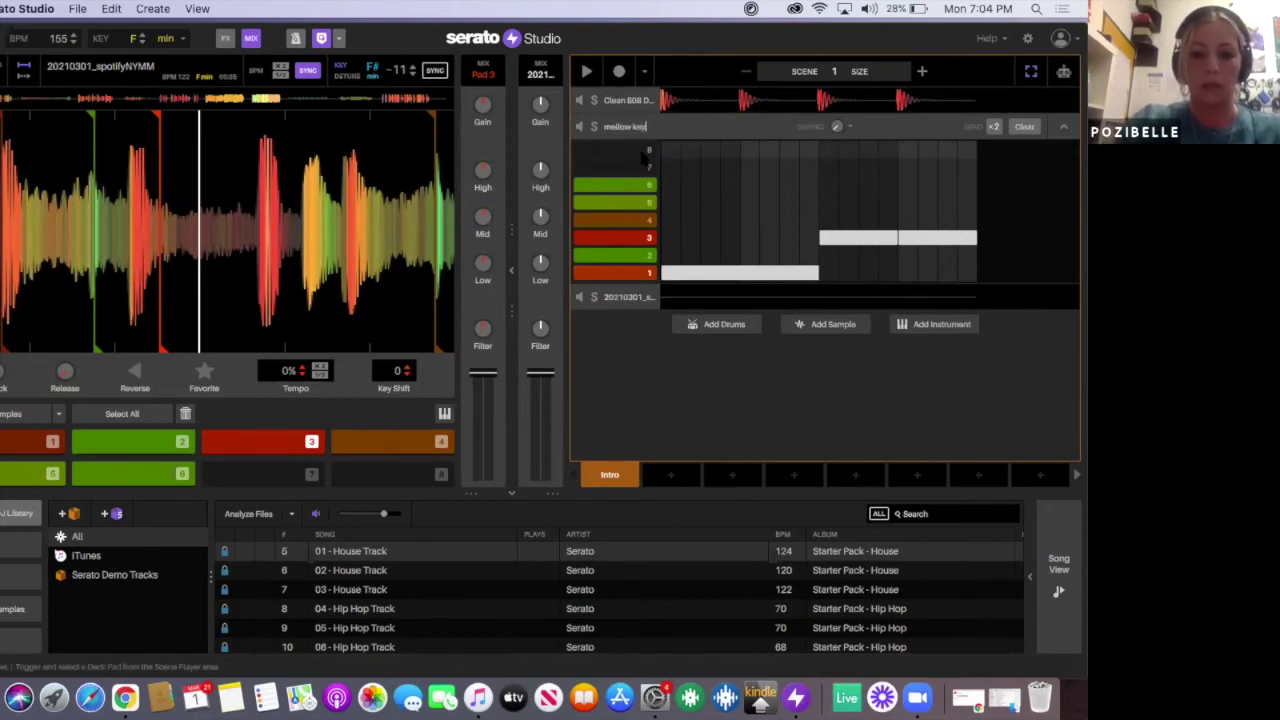
type(" clap")
key("Return")
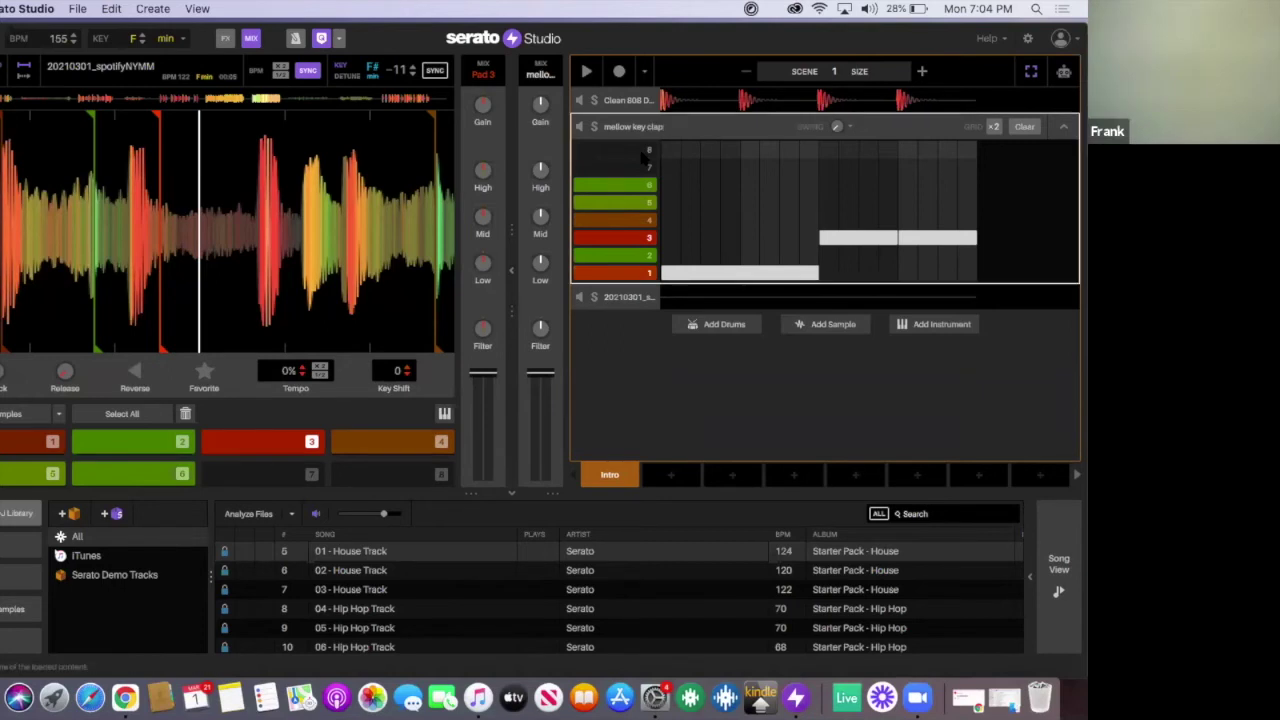
left_click(650, 128)
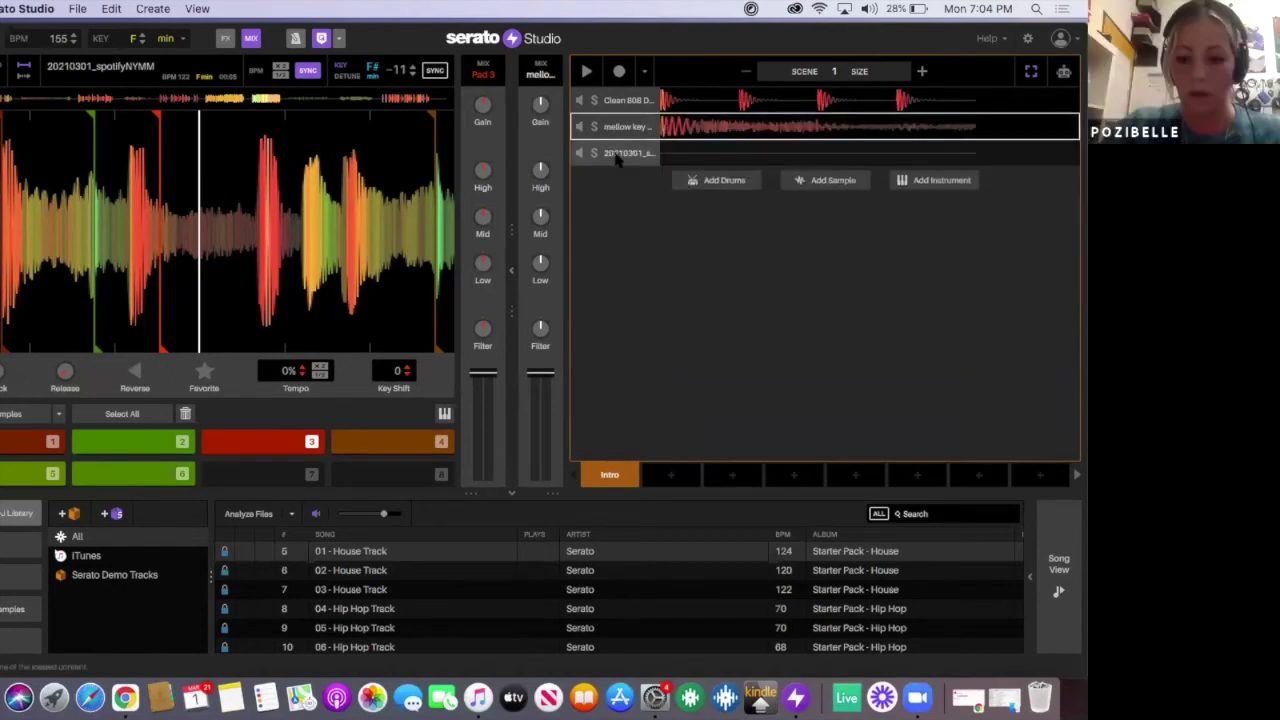
Step: Duplicate the empty 20210301_spotifyNYMM 2 deck and reselect the original
left_click(616, 158)
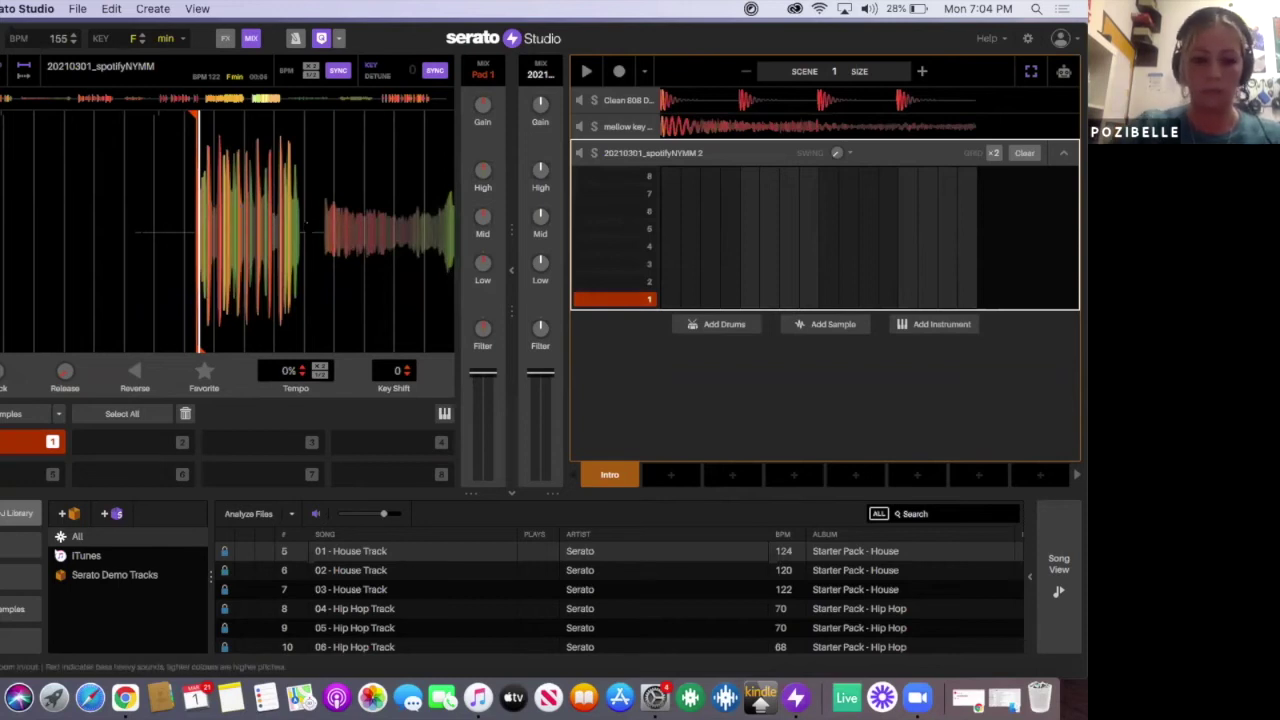
right_click(612, 160)
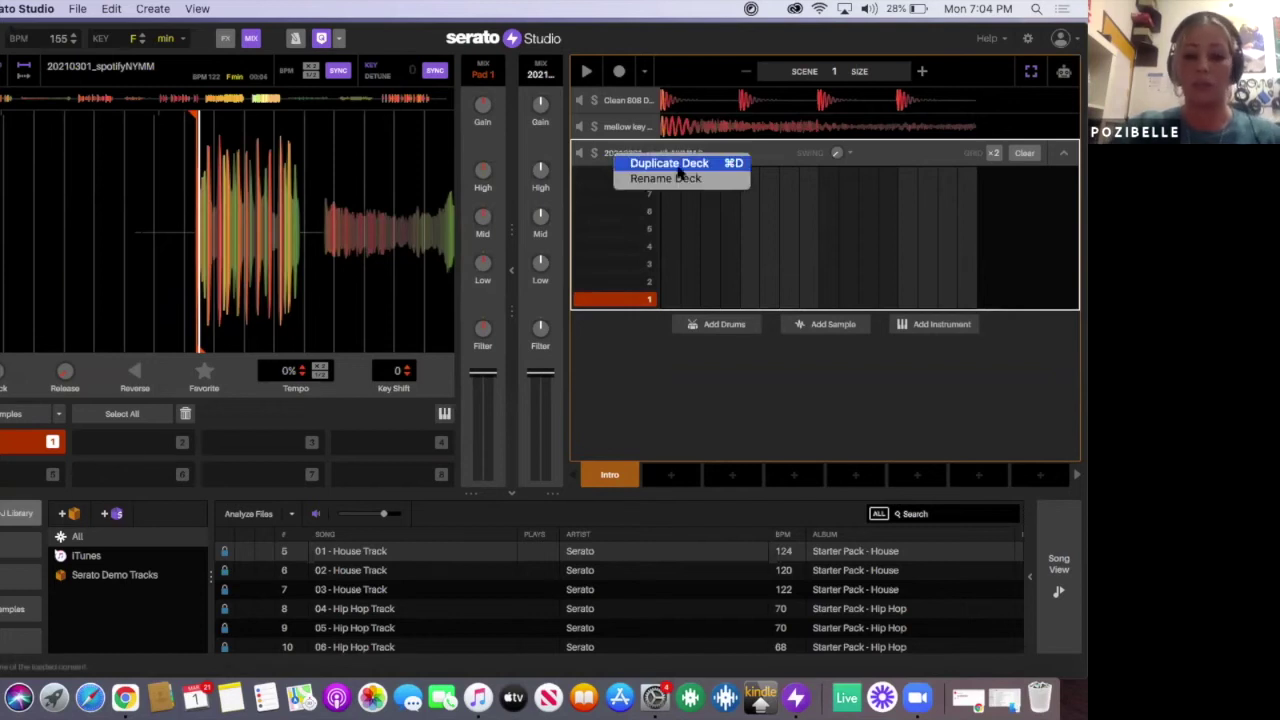
left_click(648, 165)
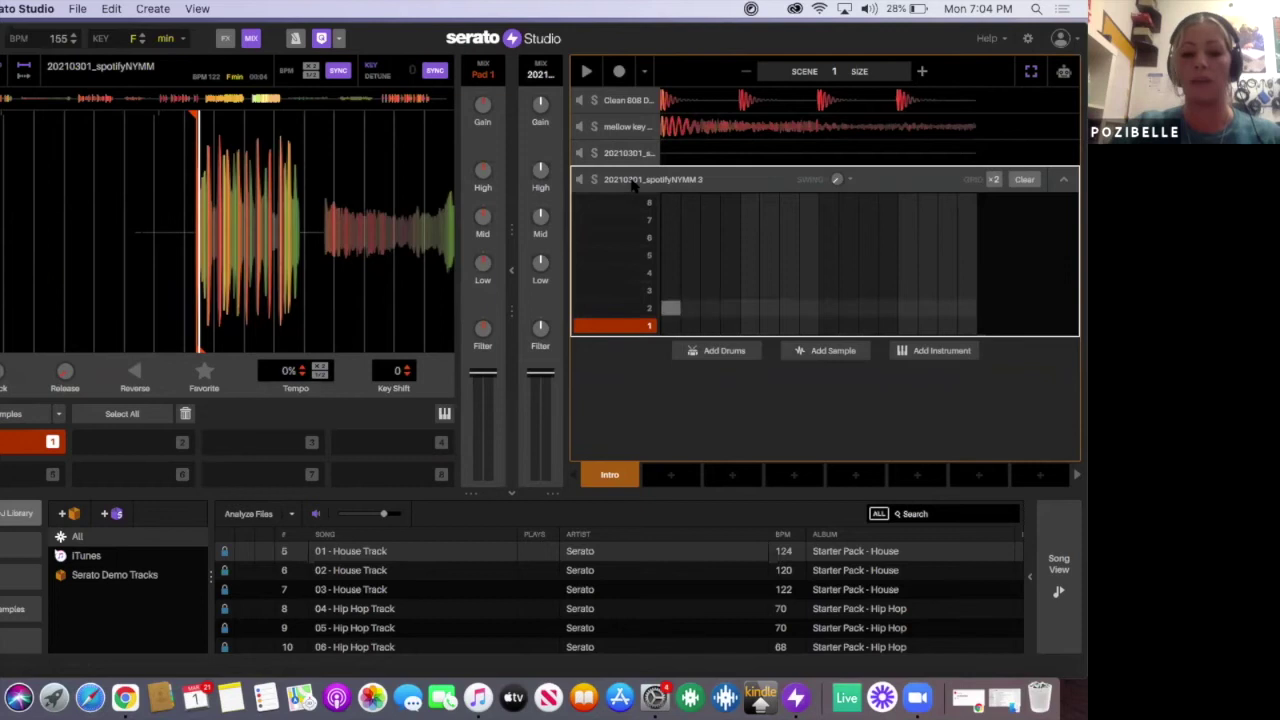
left_click(617, 153)
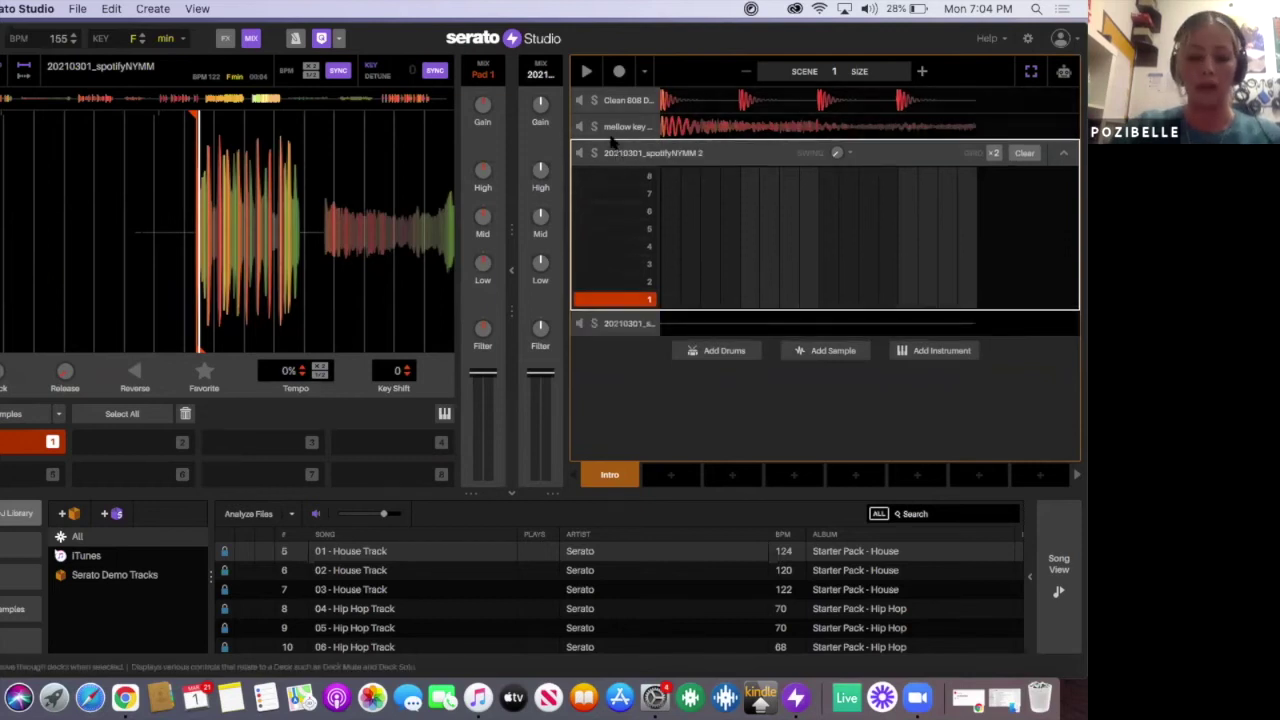
Step: Review the "mellow key clap" deck's sequence, collapse it, and reopen the 20210301_spotifyNYMM 2 deck
left_click(633, 130)
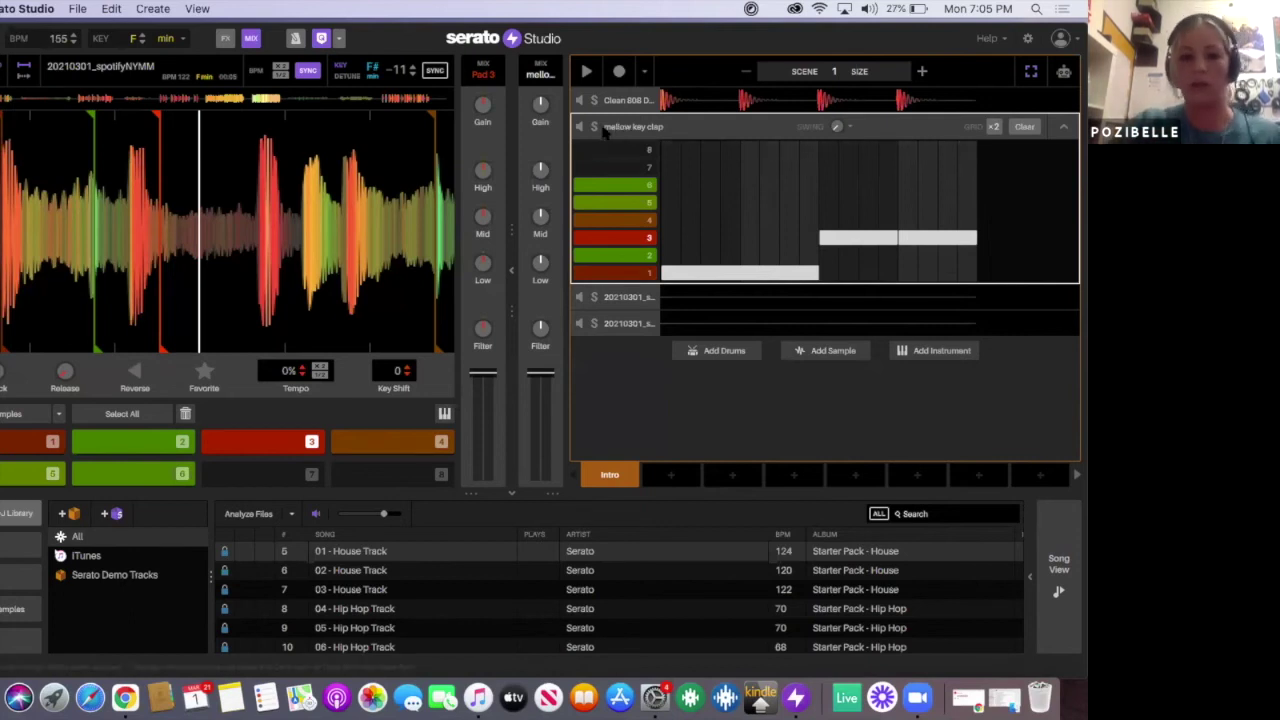
left_click(1063, 126)
left_click(617, 153)
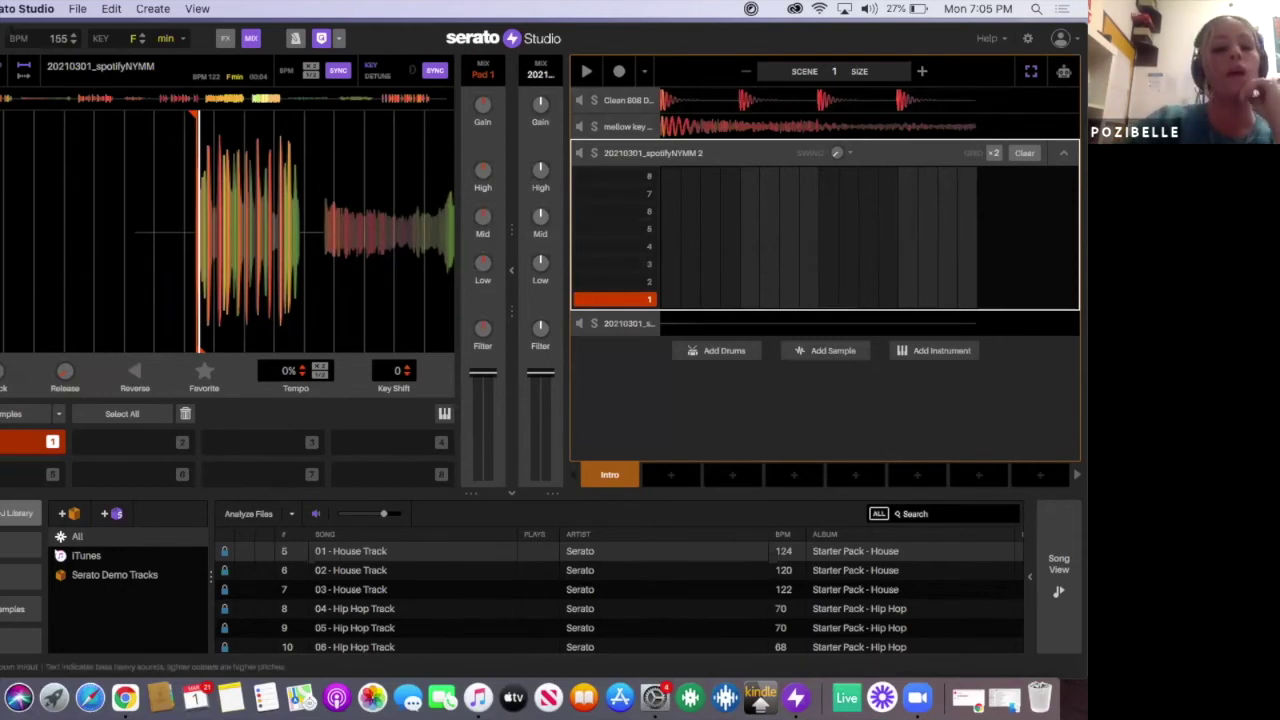
Step: Move the pad 1 cue to the start of the quieter passage after the first loud burst and audition it
scroll(269, 245, "up", 2)
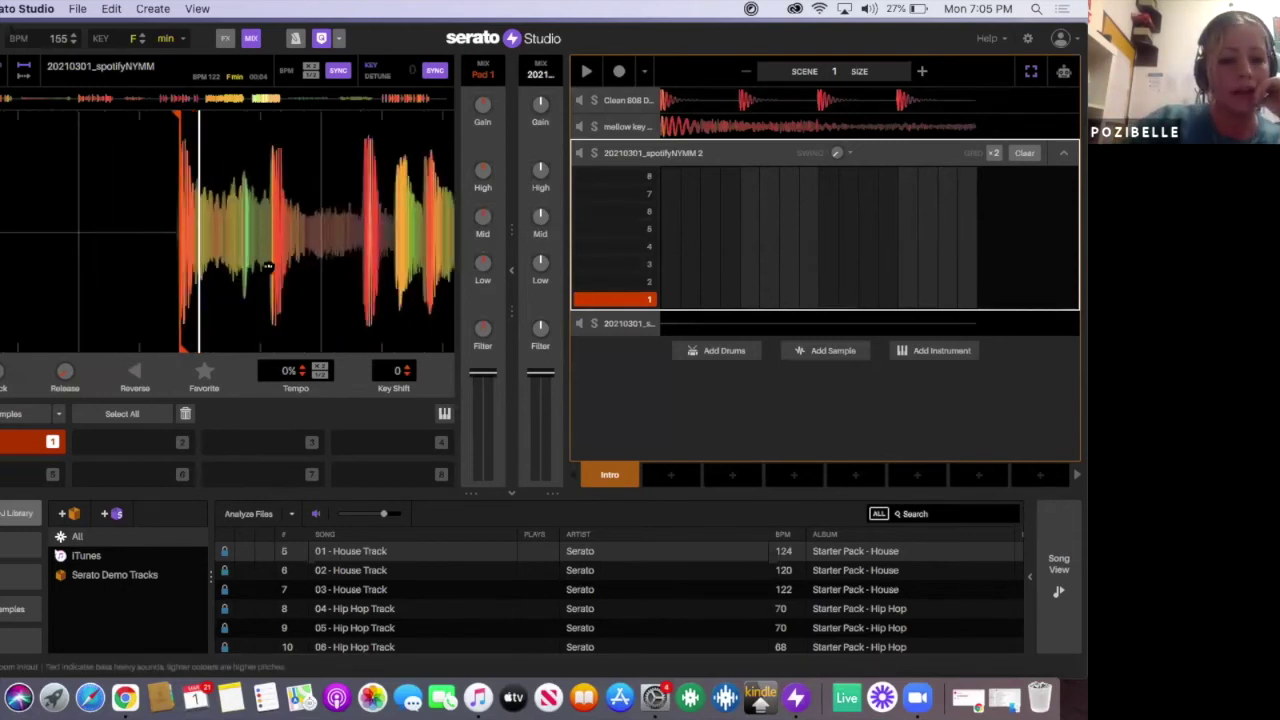
left_click(284, 237)
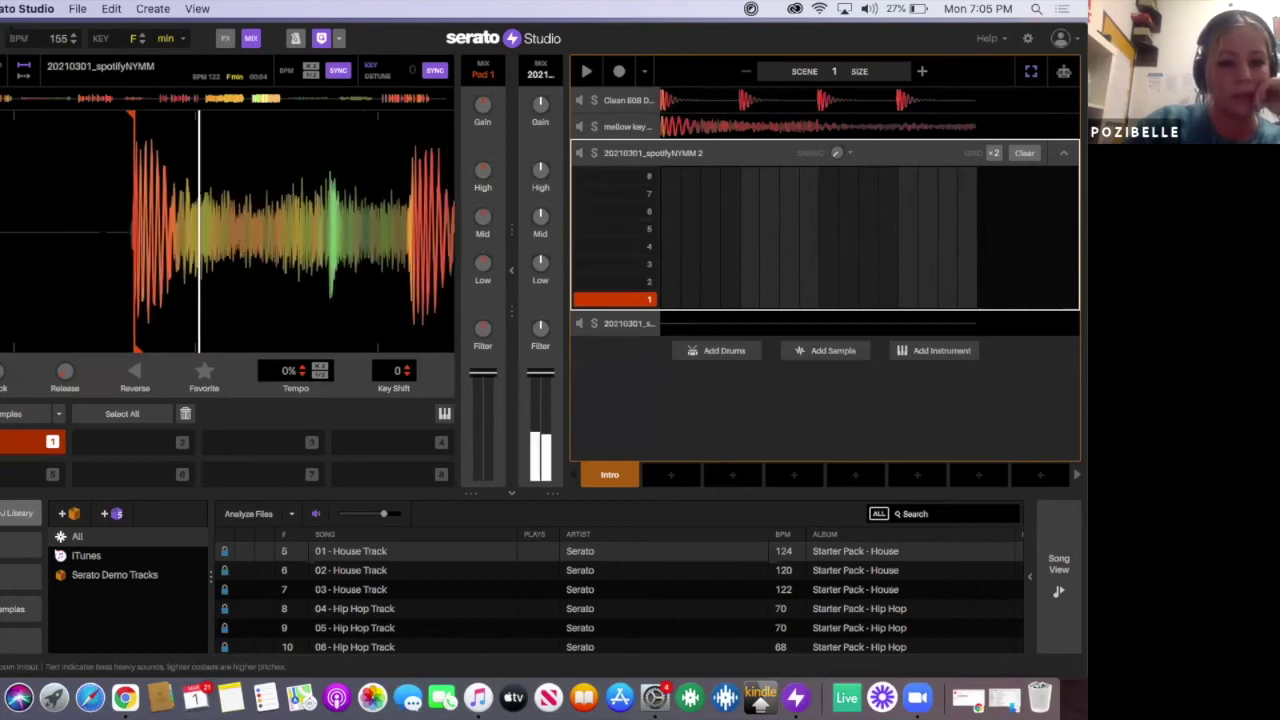
left_click(186, 206)
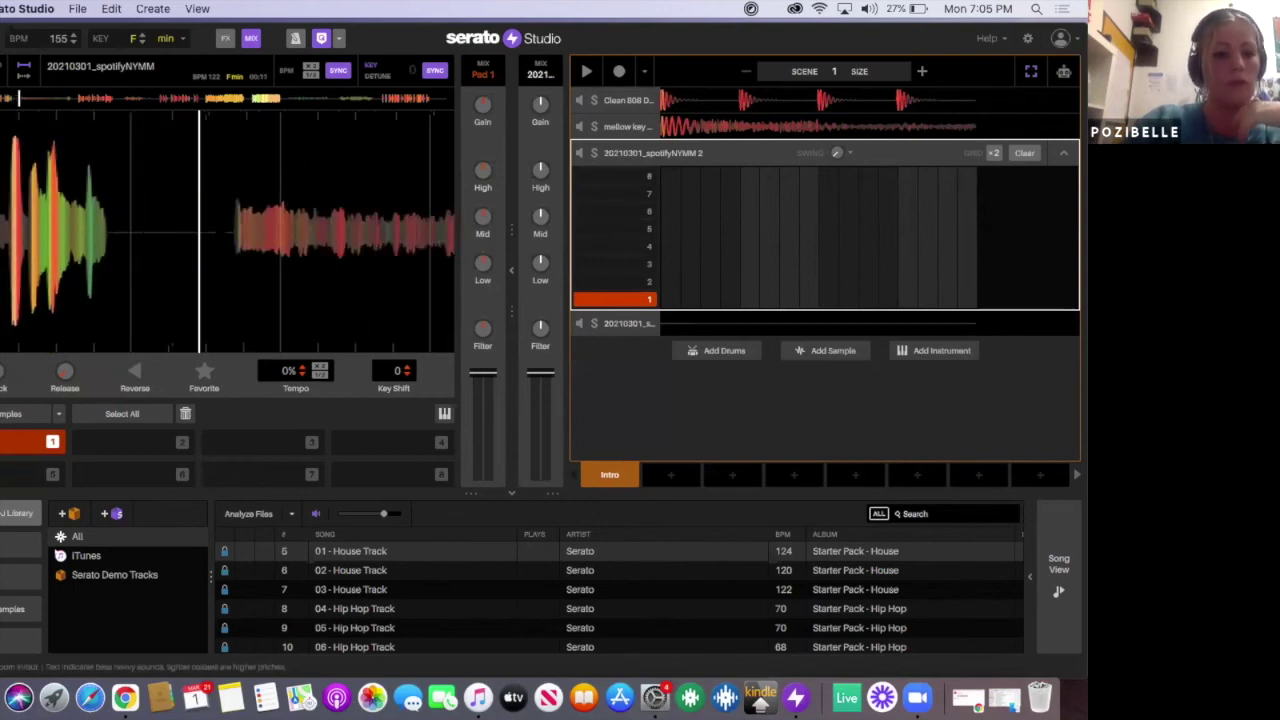
left_click_drag(80, 260, 78, 222)
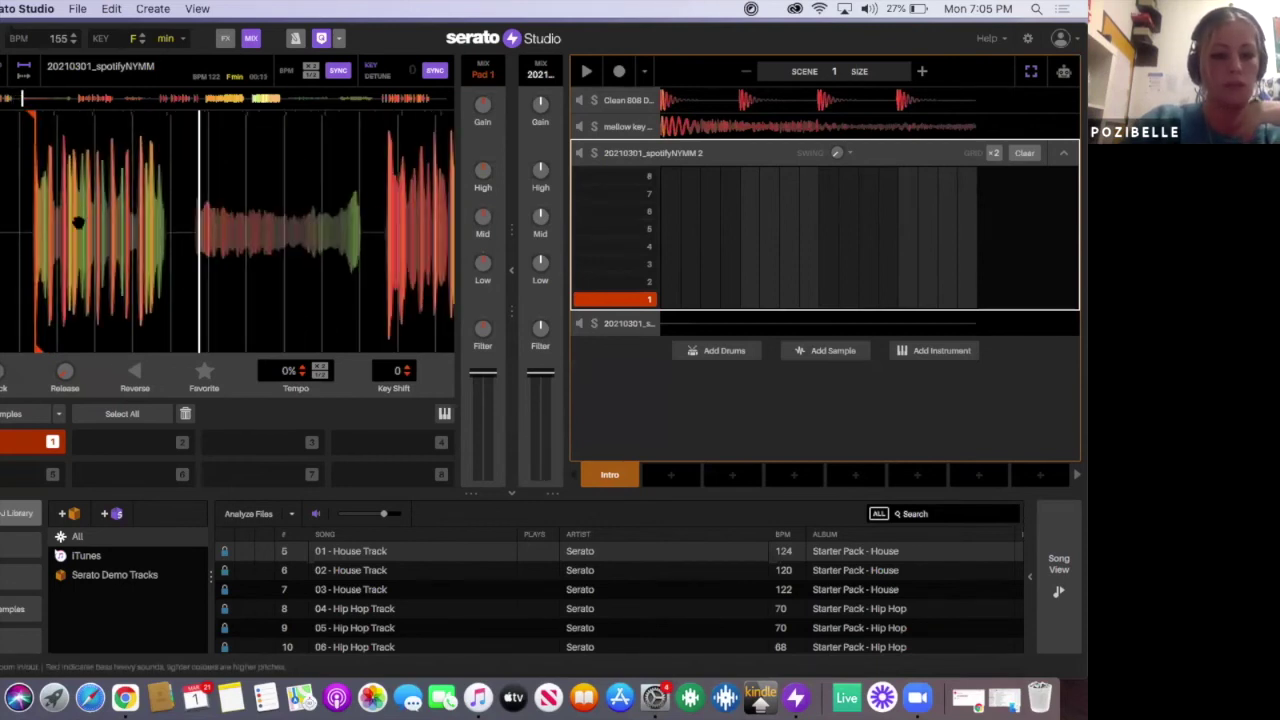
left_click_drag(237, 233, 241, 234)
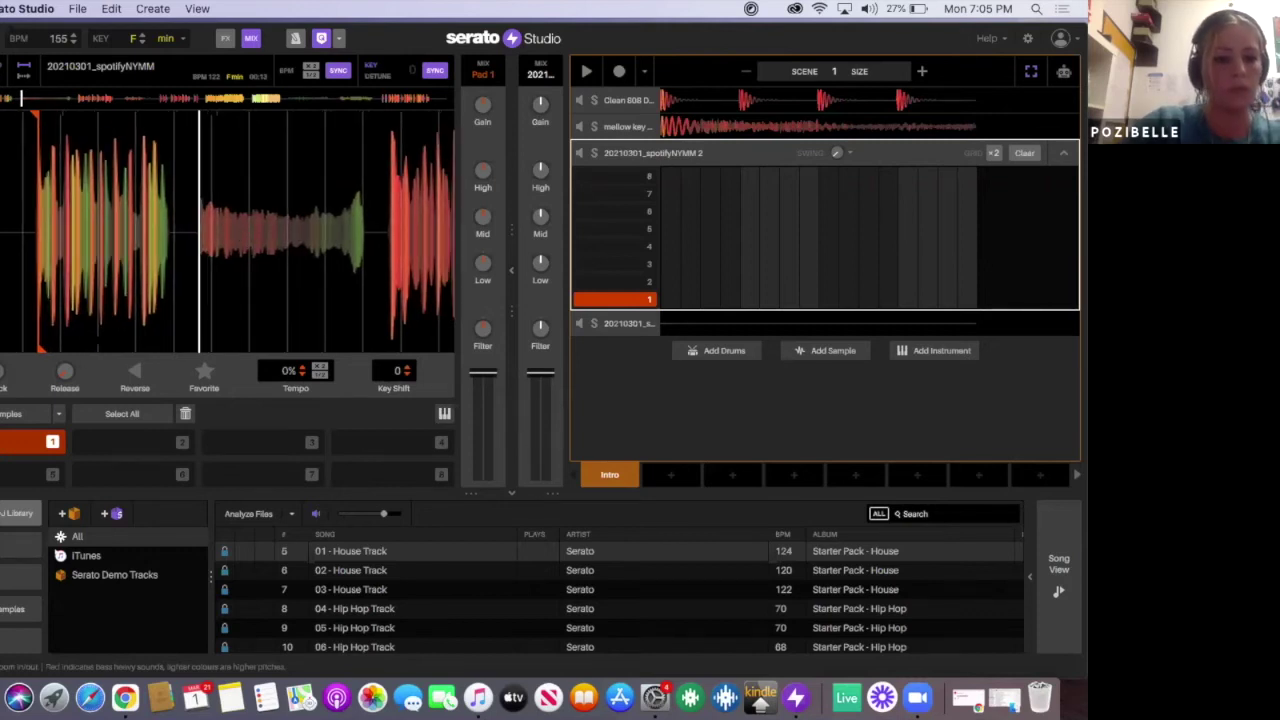
left_click_drag(34, 116, 196, 118)
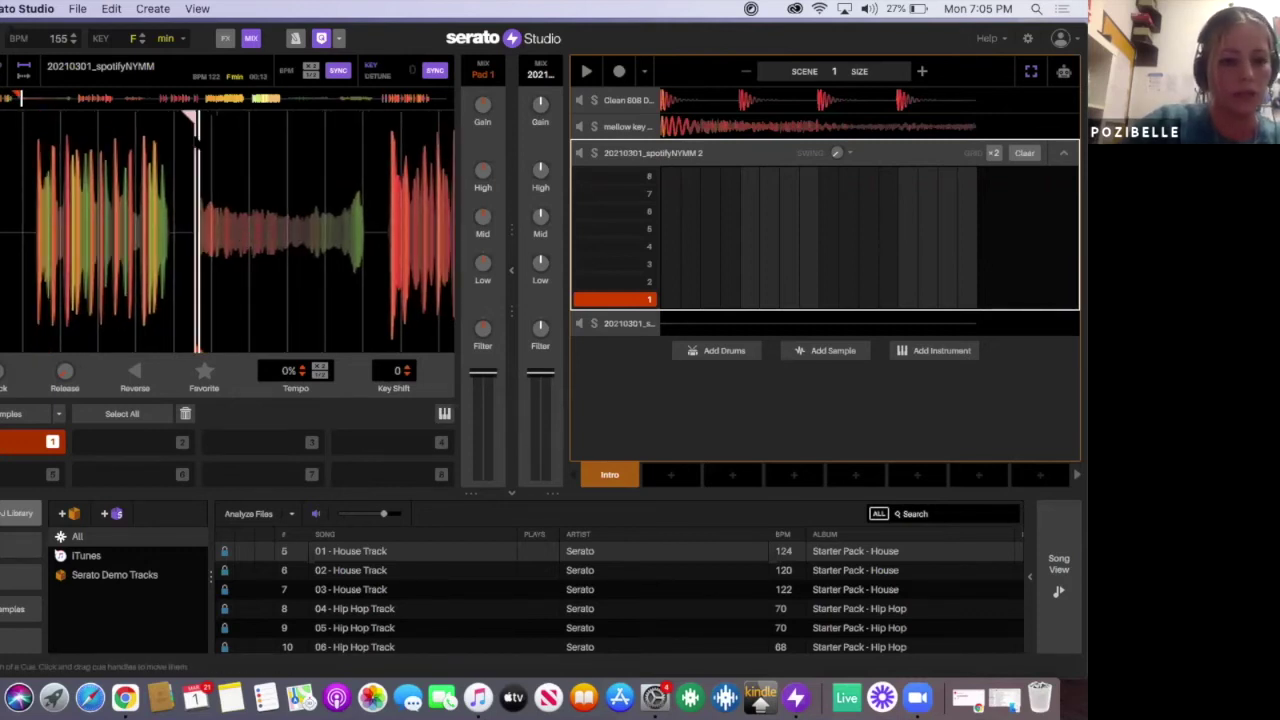
key("space")
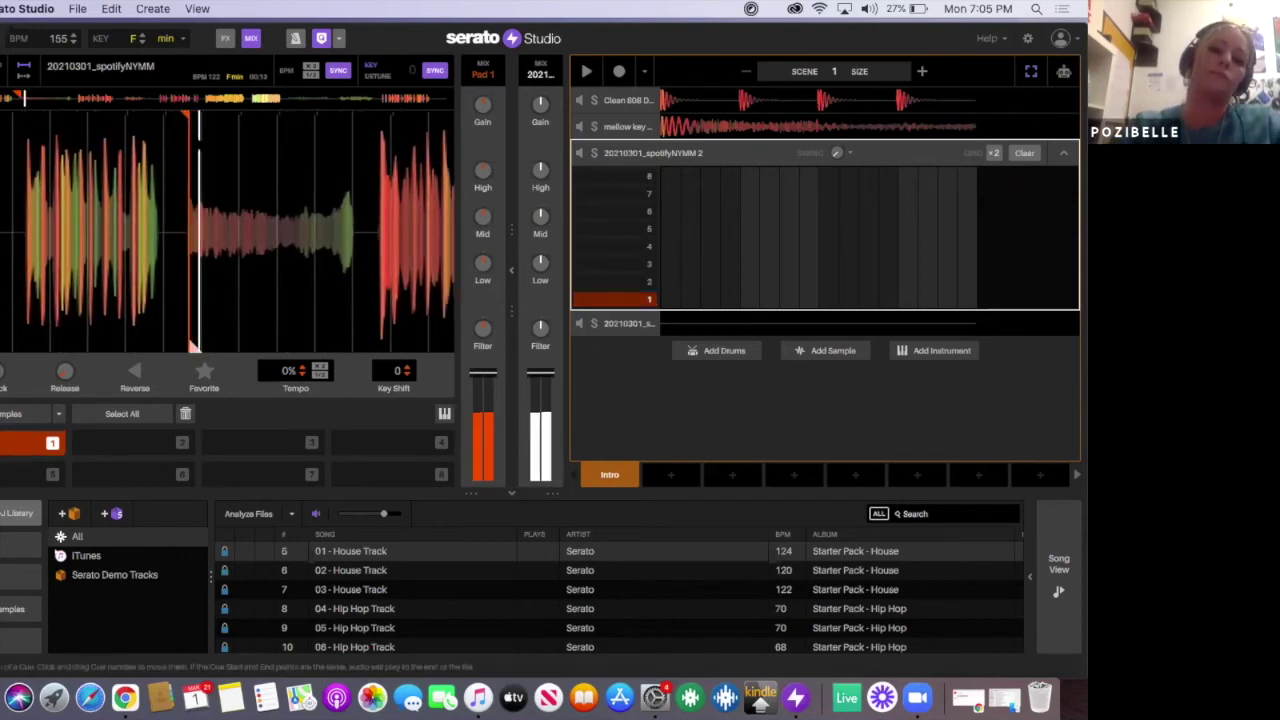
key("space")
key("space")
key("space")
Step: Reverse pad 1 with its cue at the end of the quieter passage and audition it over the playing scene
left_click_drag(184, 117, 347, 117)
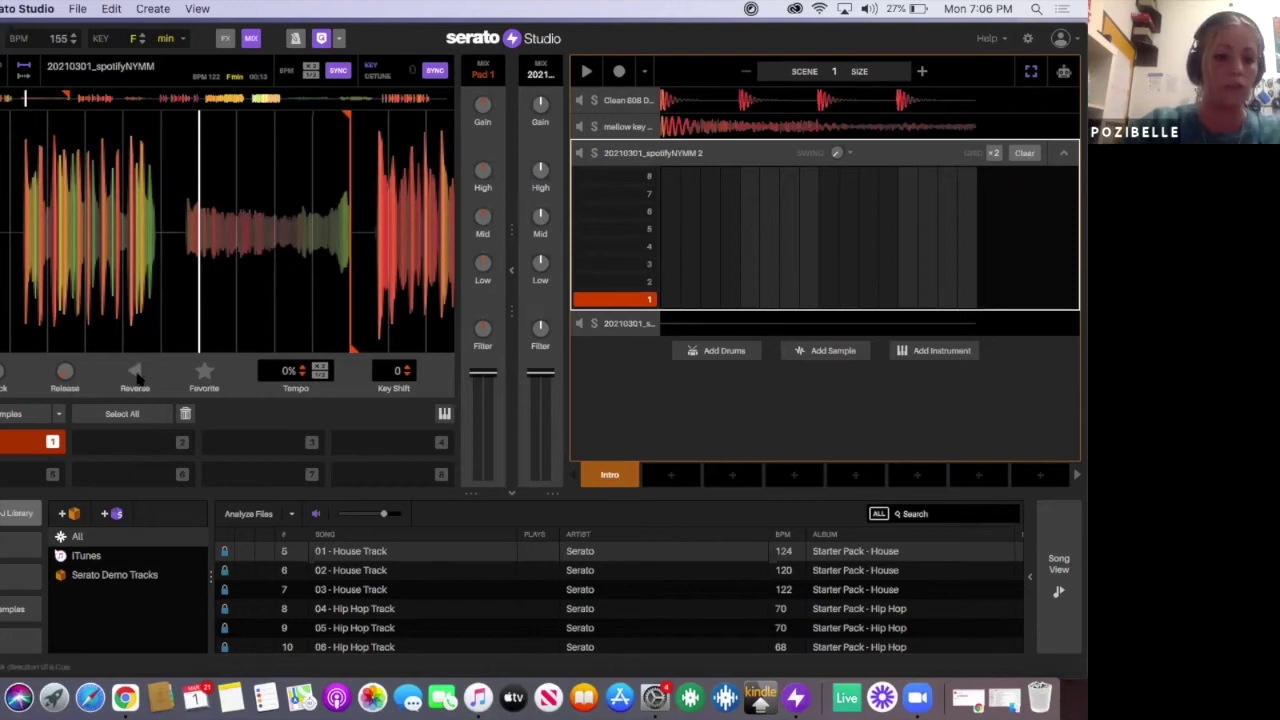
left_click(30, 438)
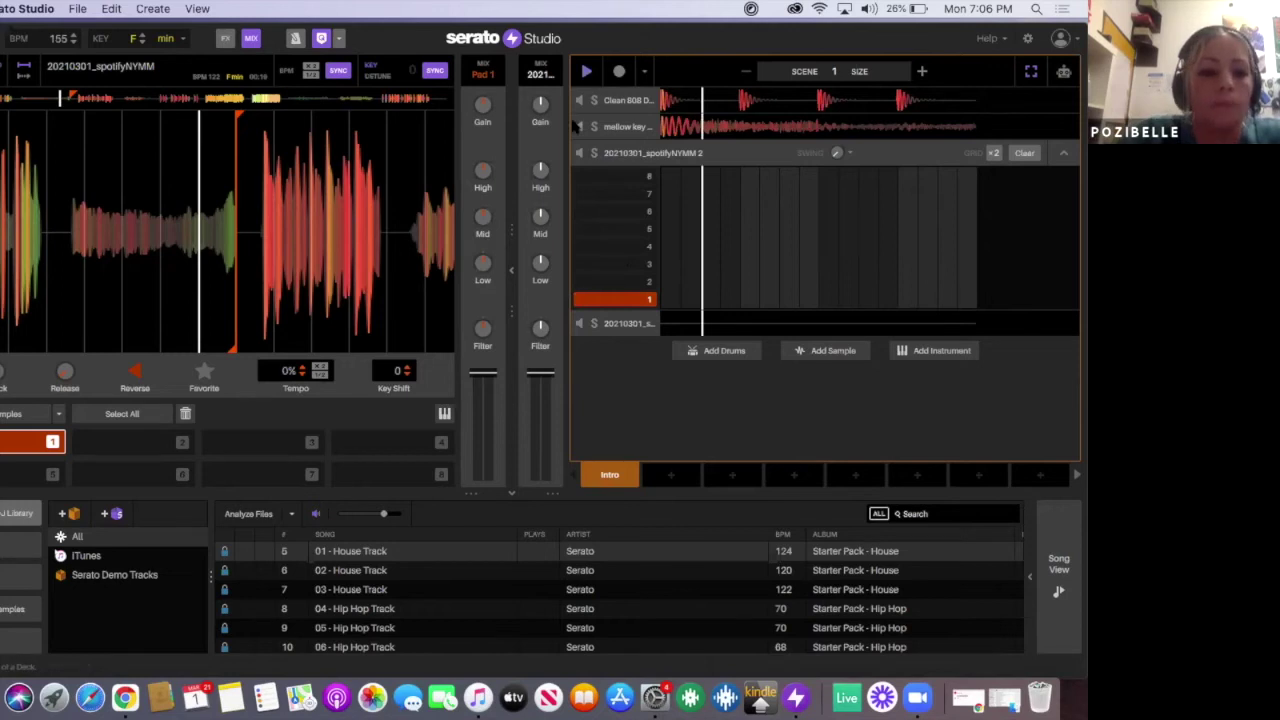
key("space")
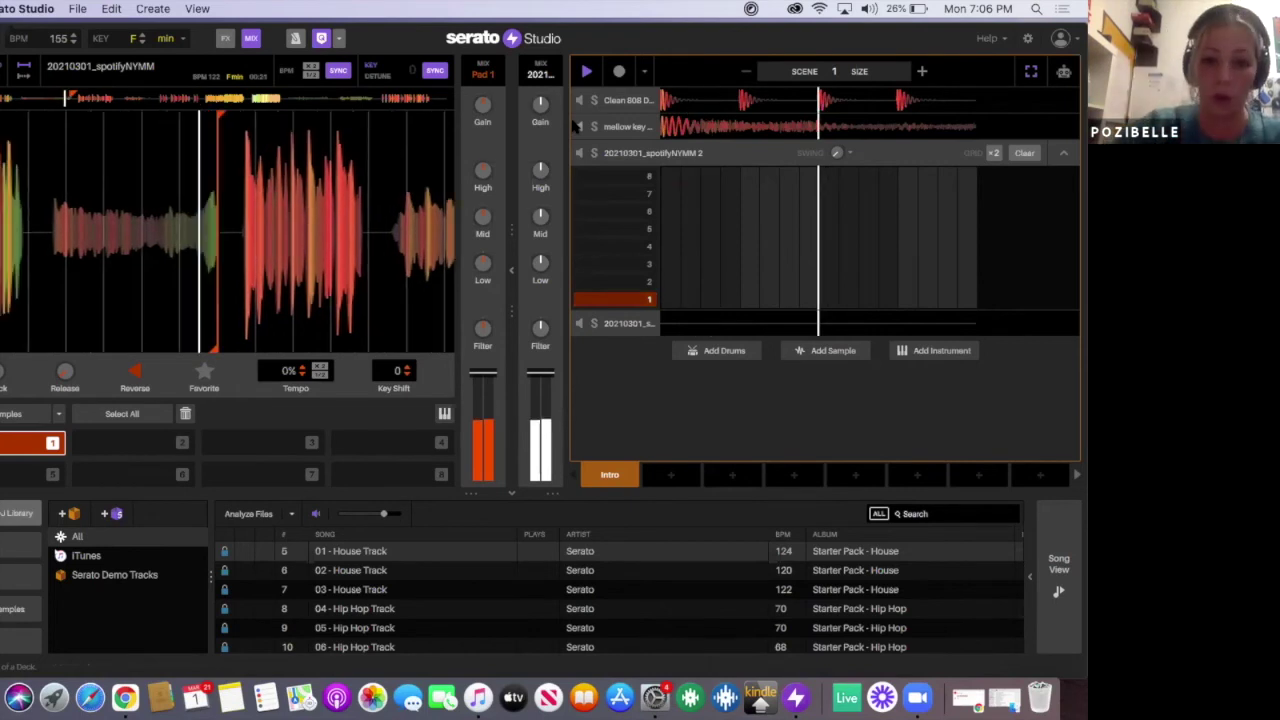
key("space")
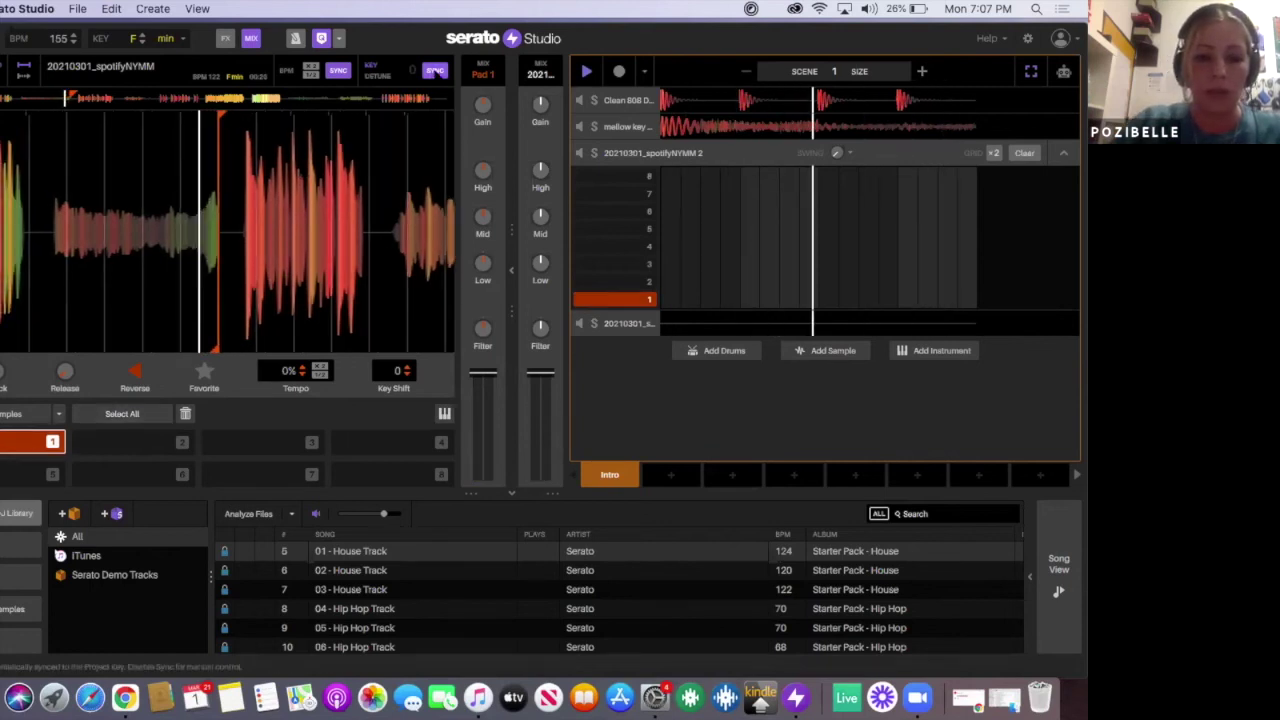
Step: Turn off the deck's key sync, lower its key to E minor (−13), and stop the scene
left_click(435, 70)
left_click(413, 74)
left_click(413, 74)
left_click(413, 74)
left_click(413, 74)
left_click(413, 74)
left_click(413, 74)
left_click(413, 74)
left_click(413, 74)
left_click(413, 74)
left_click(413, 74)
left_click(413, 74)
left_click(413, 74)
left_click(413, 74)
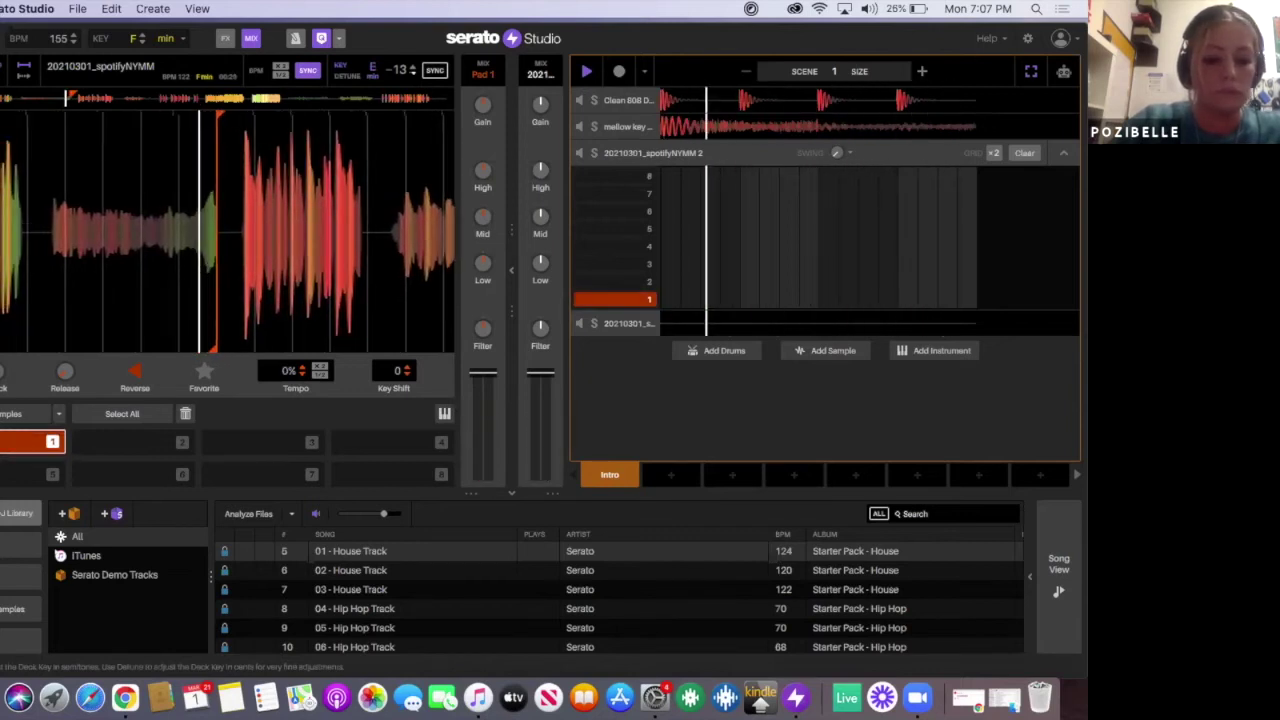
key("space")
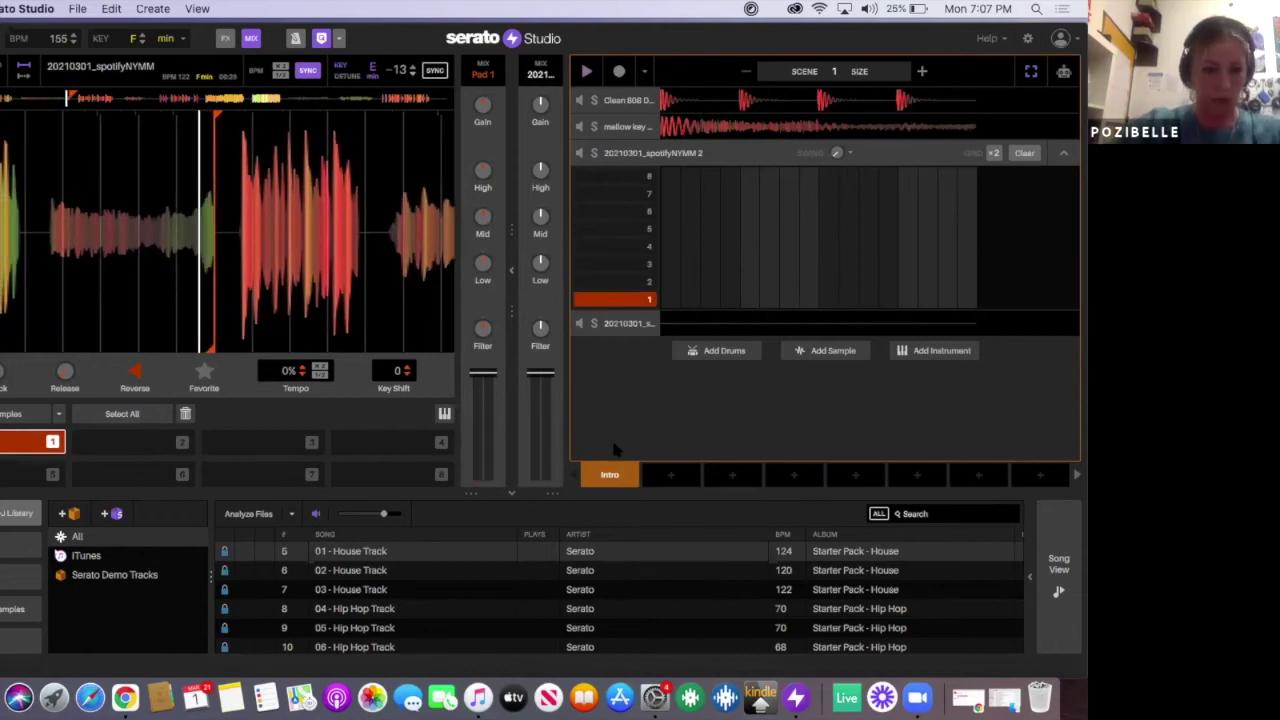
Step: Spread the pad 1 cue across a playable keyboard range and audition its notes in different octaves
left_click(444, 414)
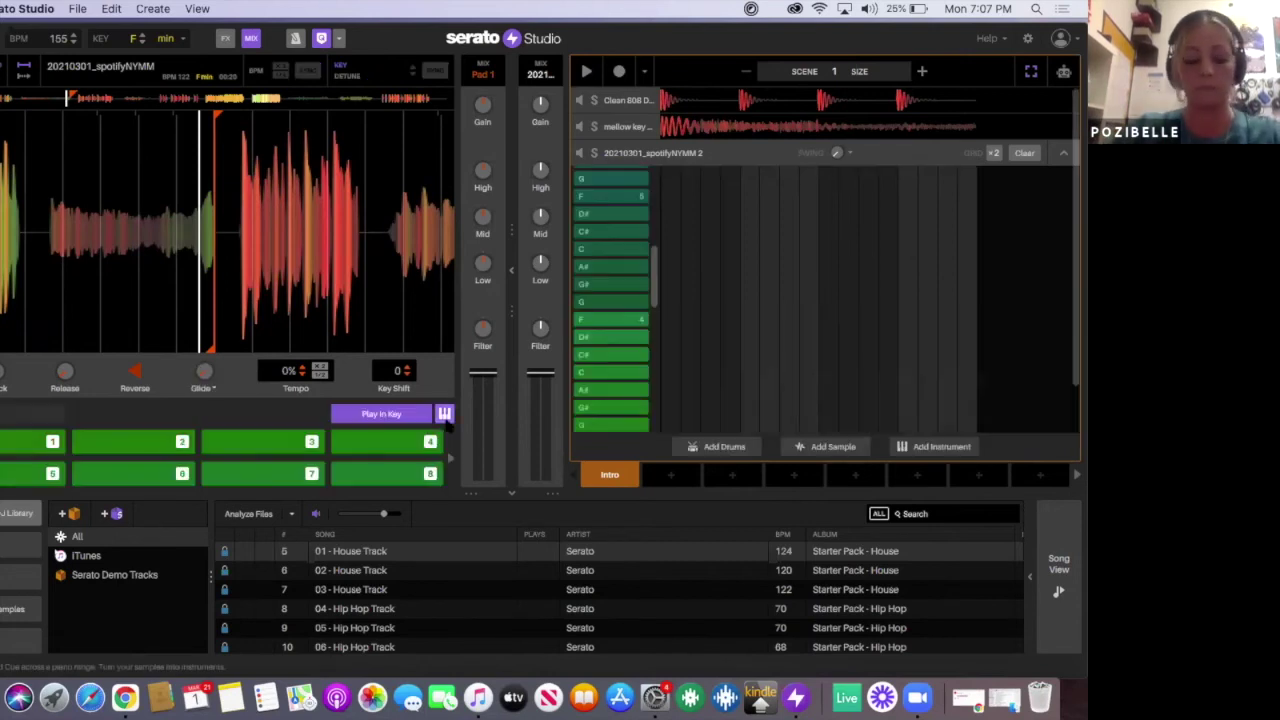
key("space")
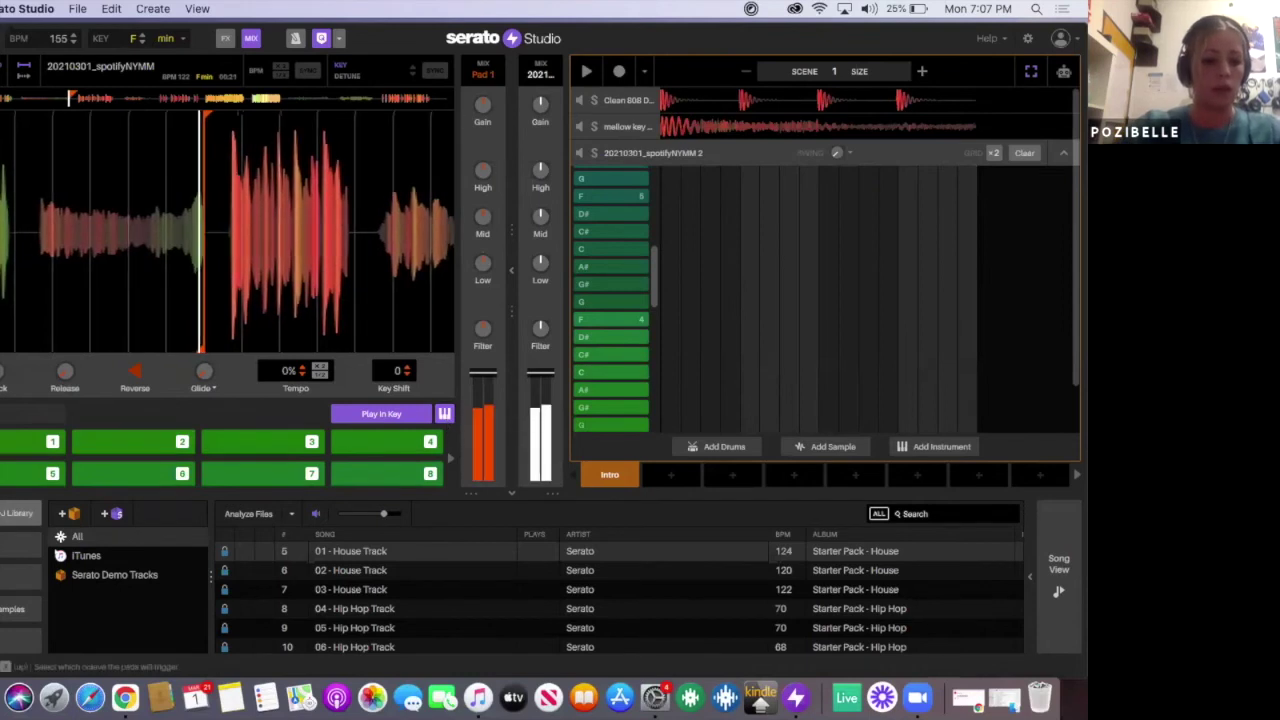
left_click(0, 458)
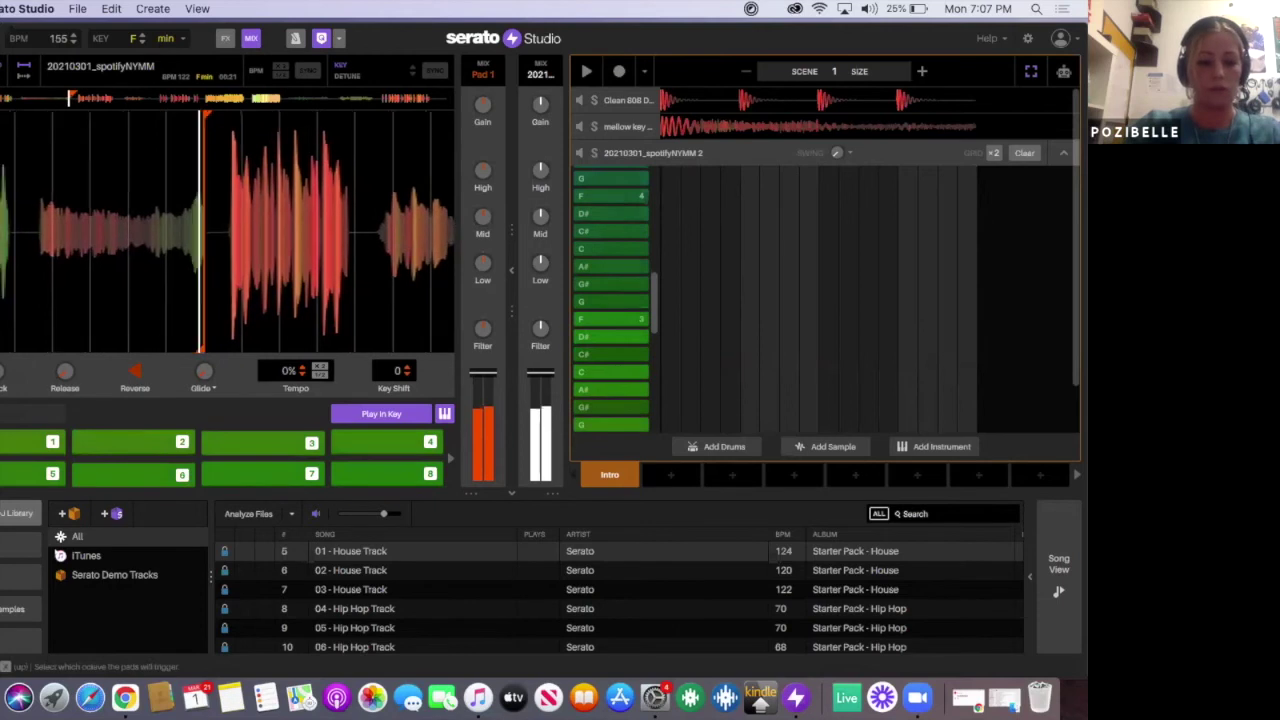
left_click(374, 441)
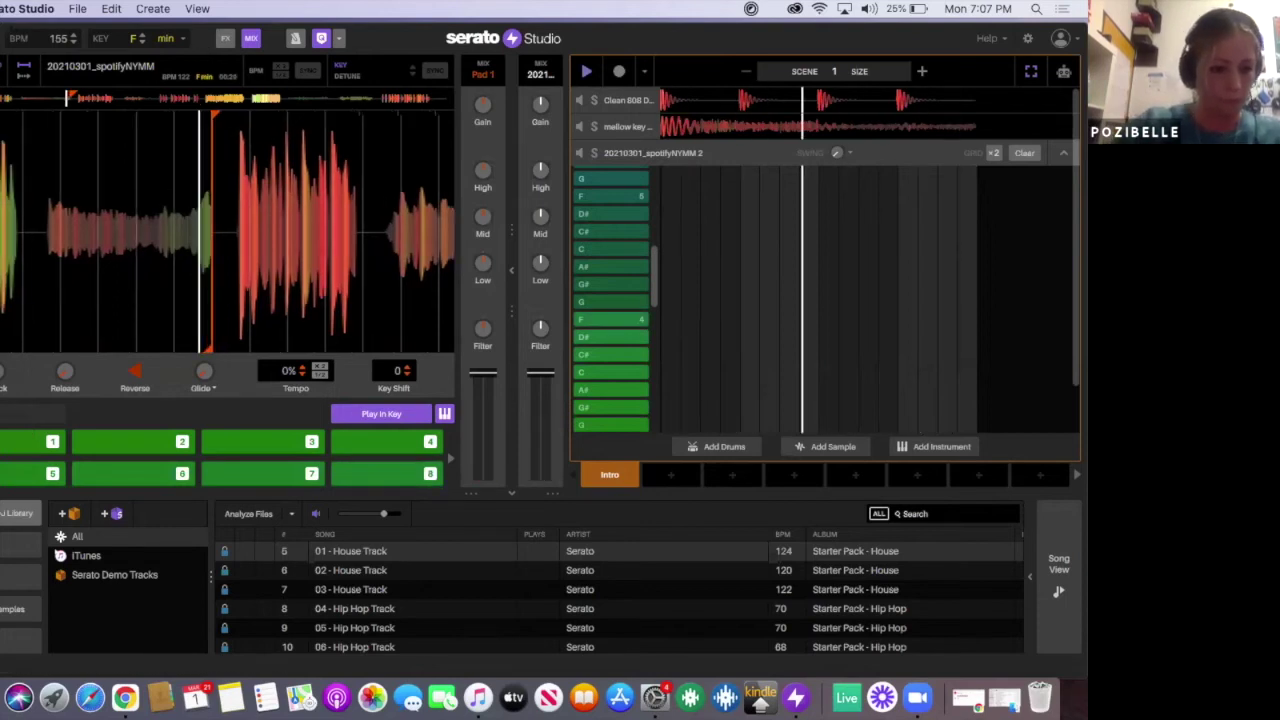
Step: Shift the playable pads to the range around F2–F3 and turn off the sample's reverse playback
key("z")
key("z")
key("z")
key("z")
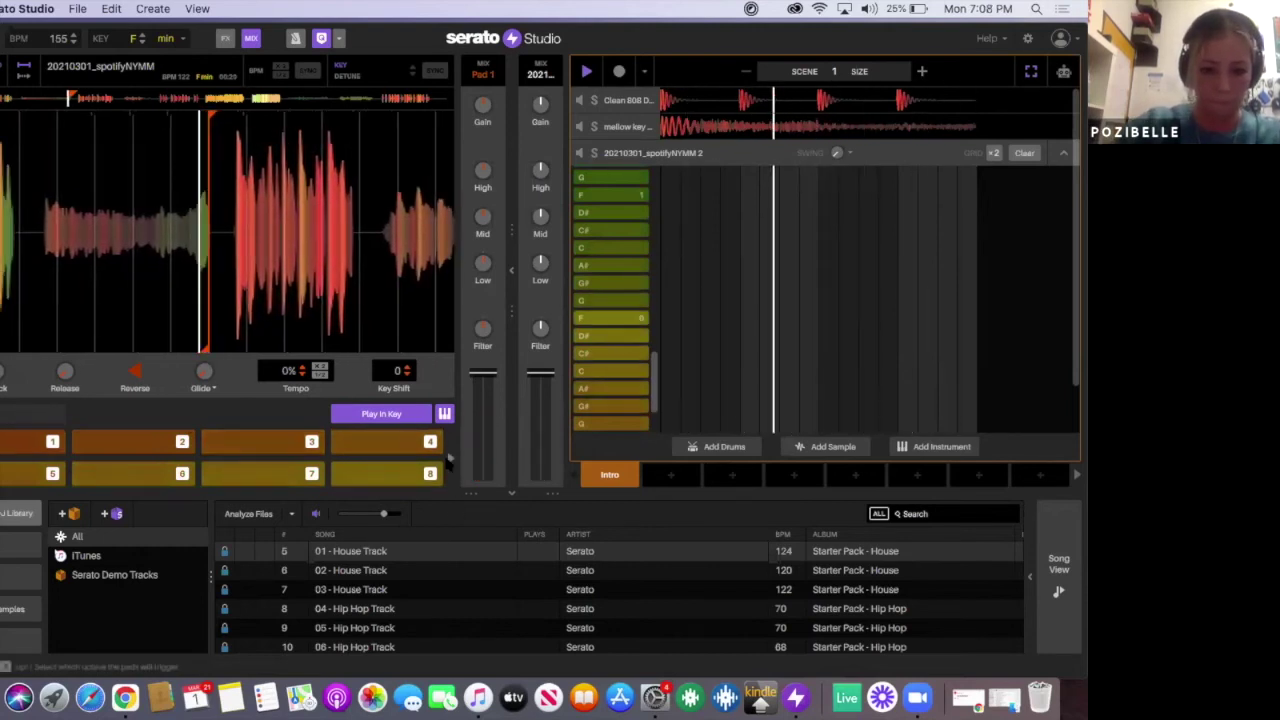
key("x")
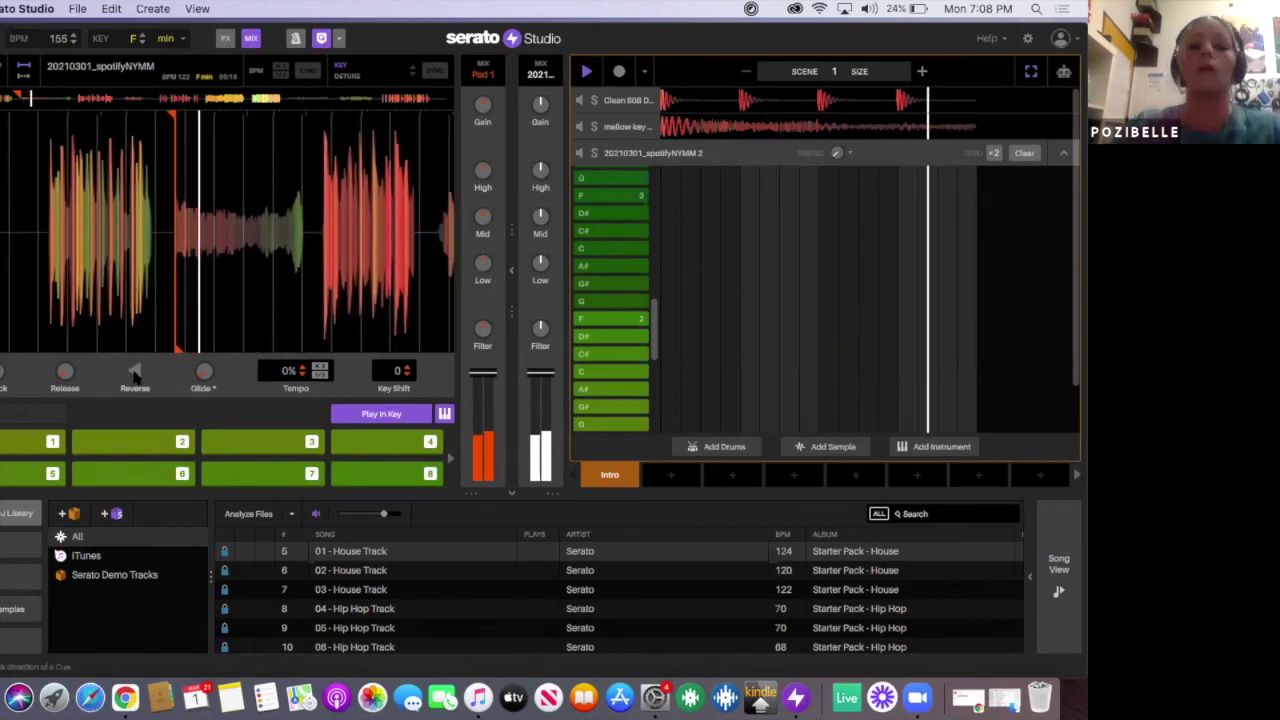
Step: Stop the scene and audition the forward-playing sample on the keyed pads
key("space")
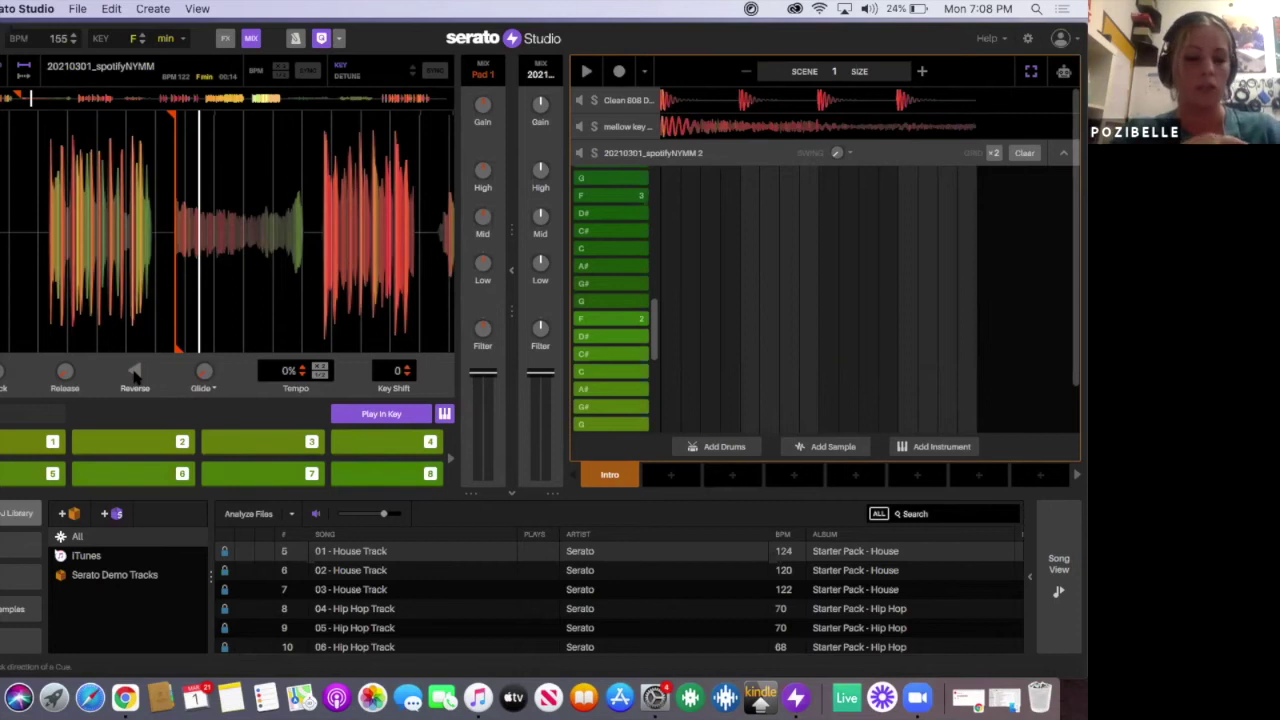
key("space")
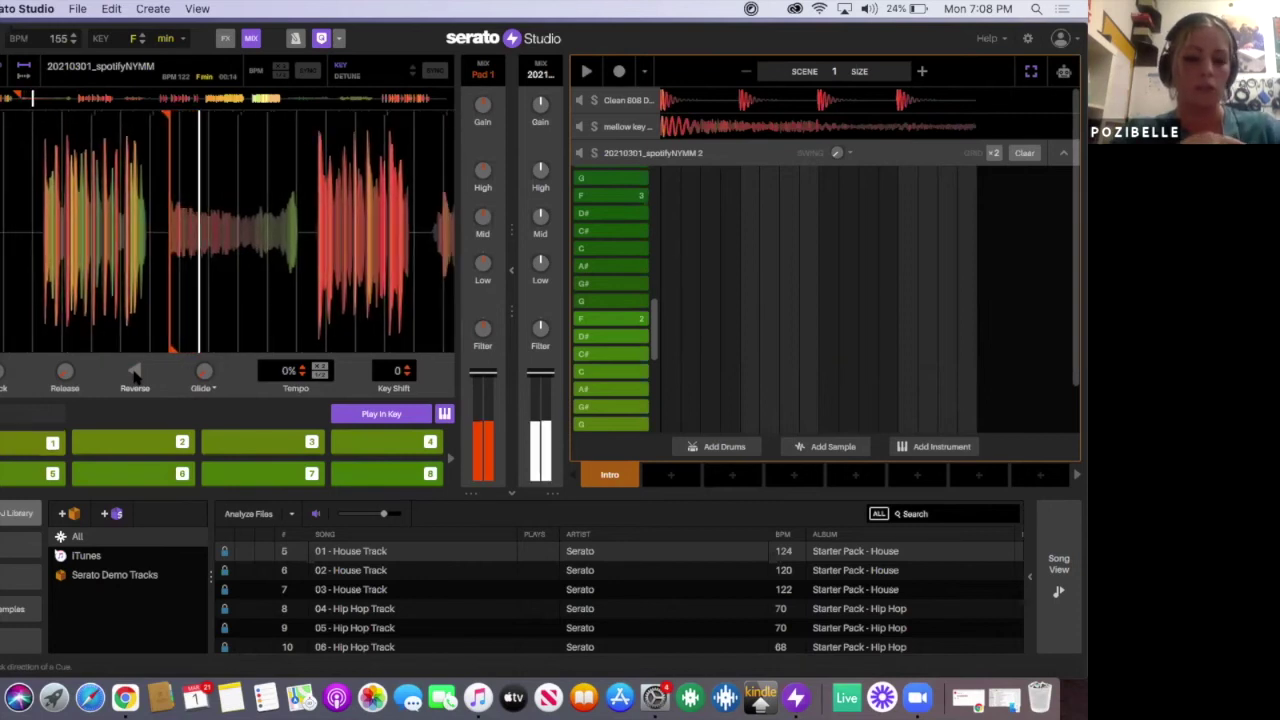
key("space")
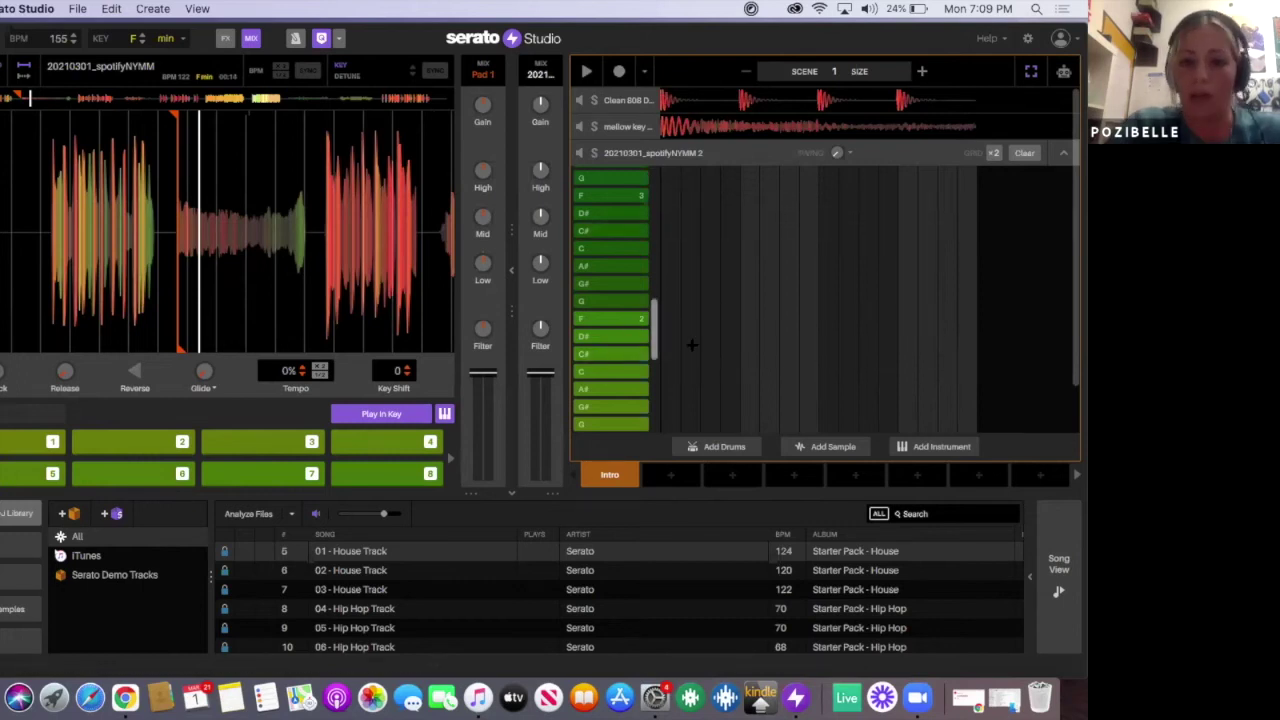
Step: Try to record a MIDI take of the keyed sample on the 20210301_spotifyNYMM 2 deck
left_click(927, 354)
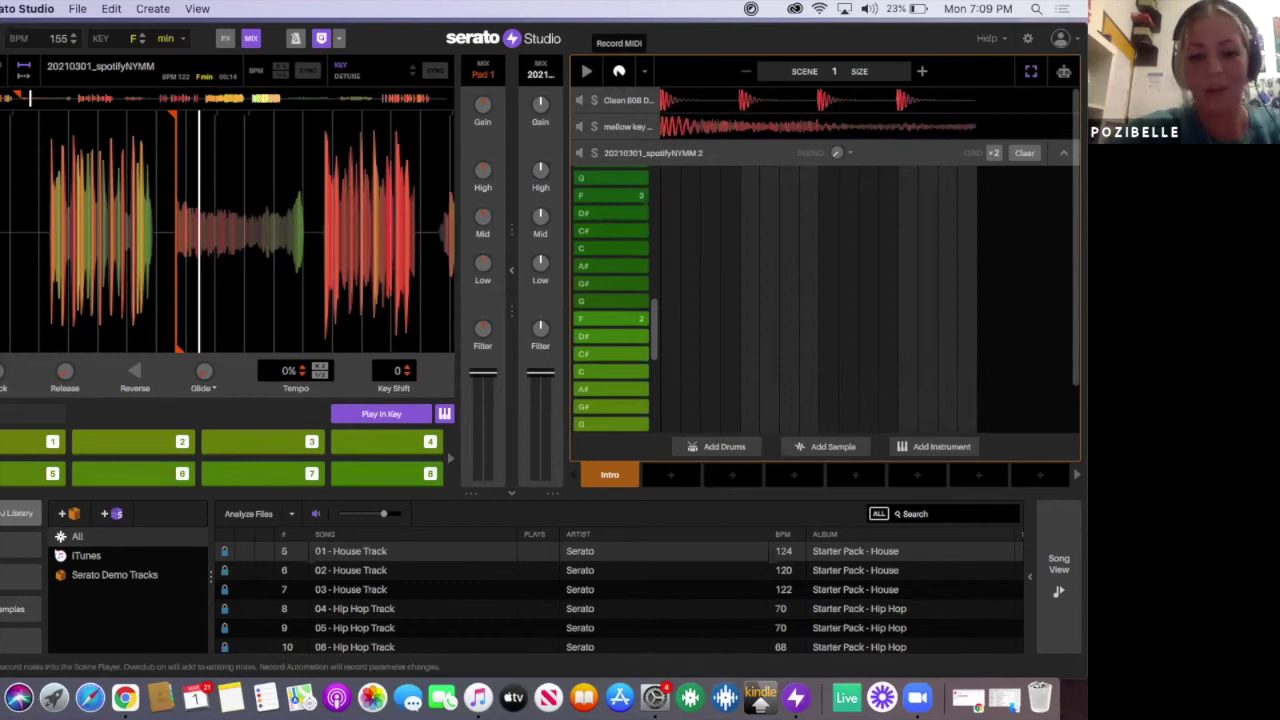
left_click(619, 71)
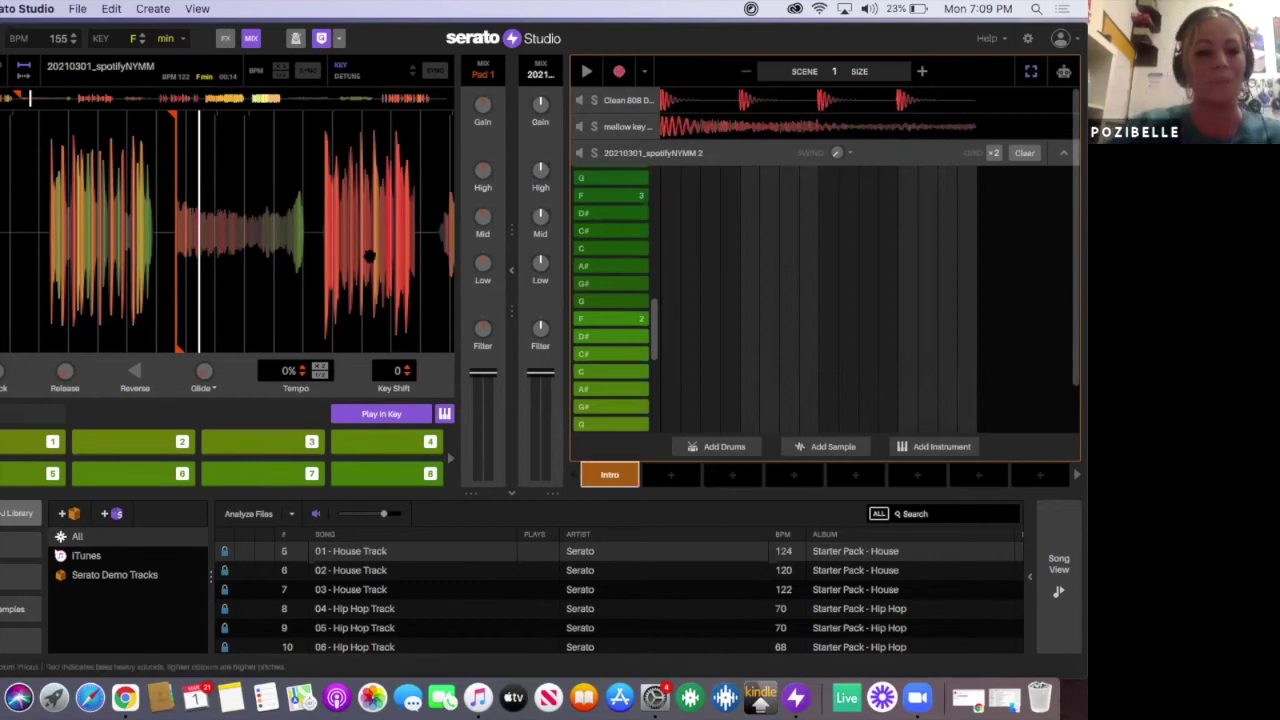
key("space")
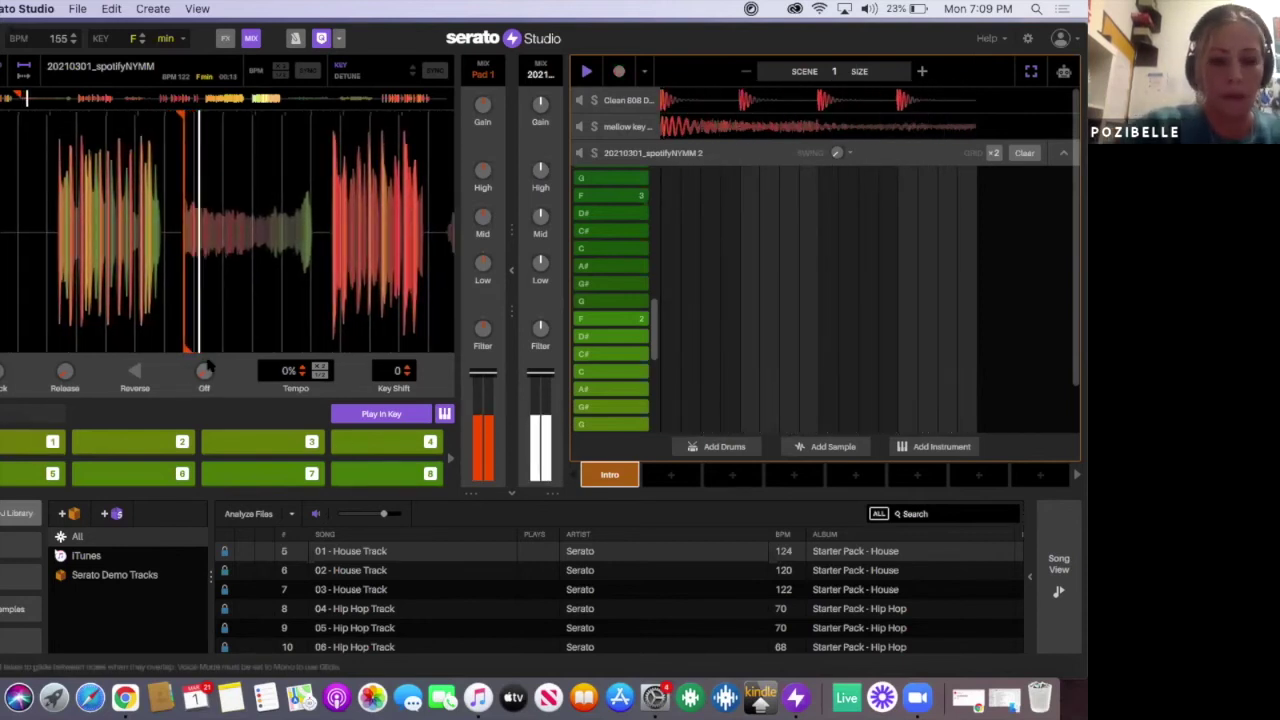
key("space")
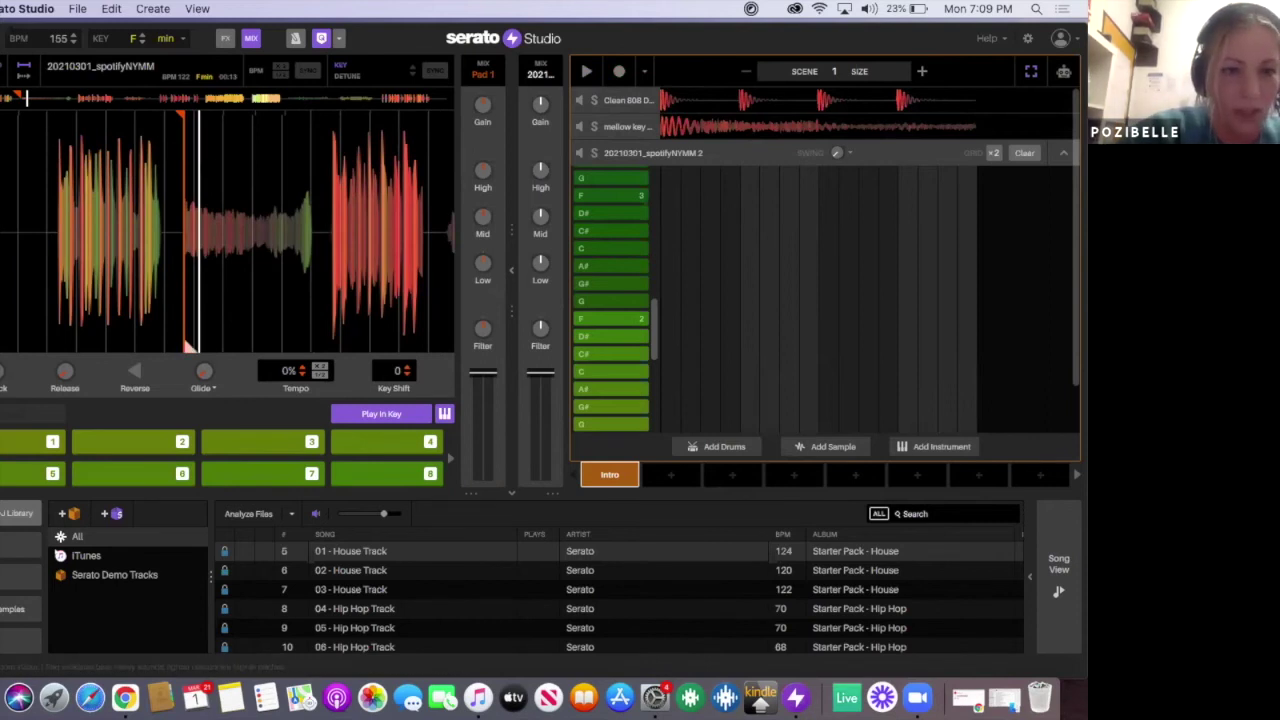
Step: Move the start of the keyed sample's cue forward to the exact onset of the tone in the waveform
left_click(214, 232)
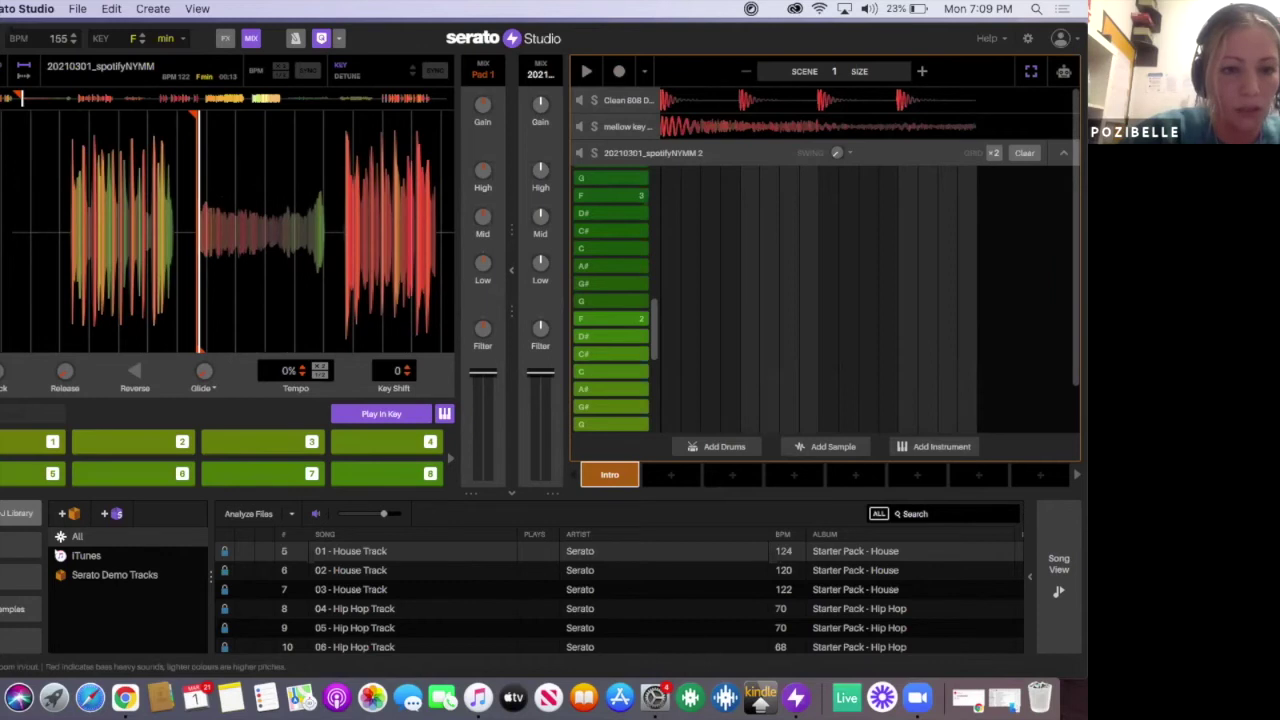
scroll(214, 232, "up", 2)
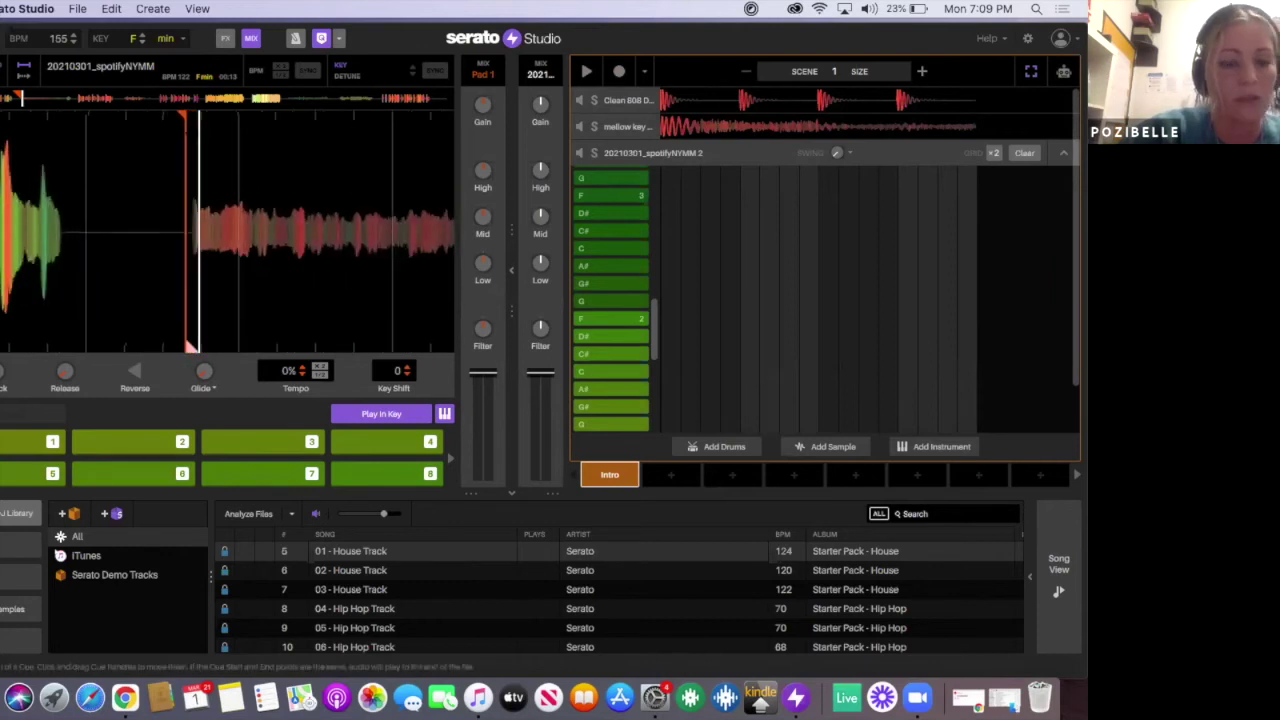
scroll(214, 232, "up", 3)
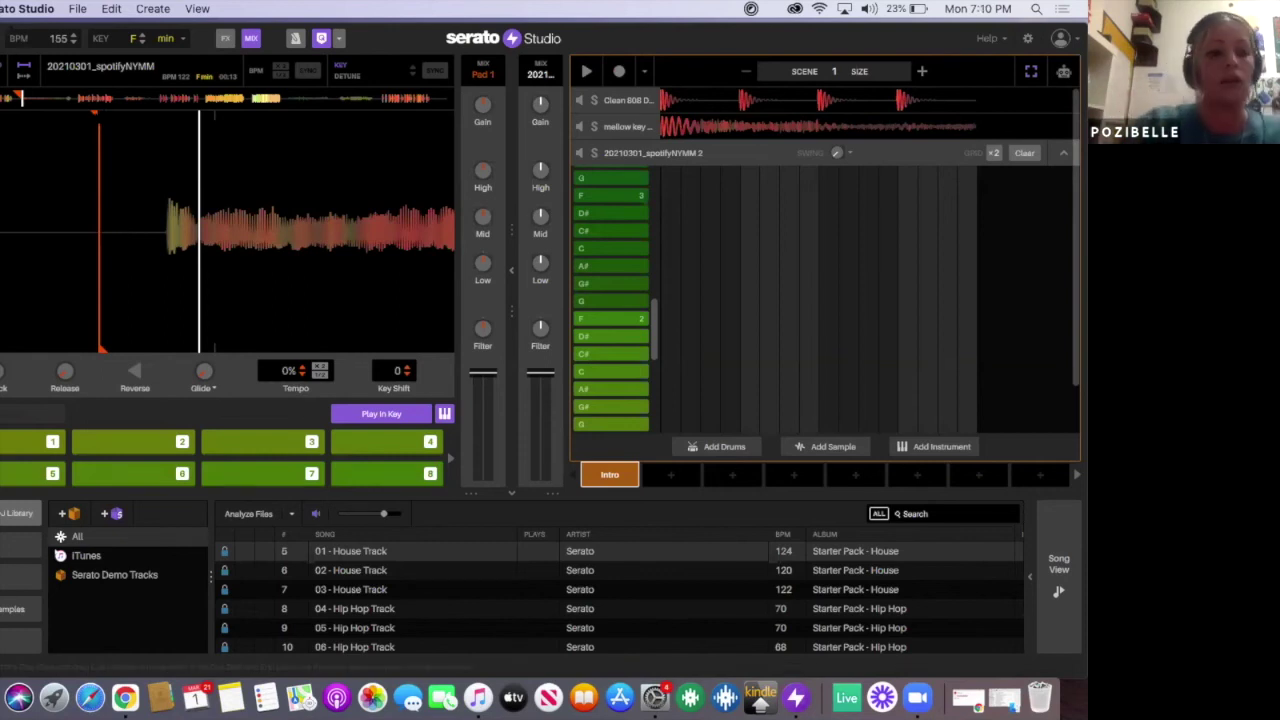
left_click_drag(98, 117, 163, 116)
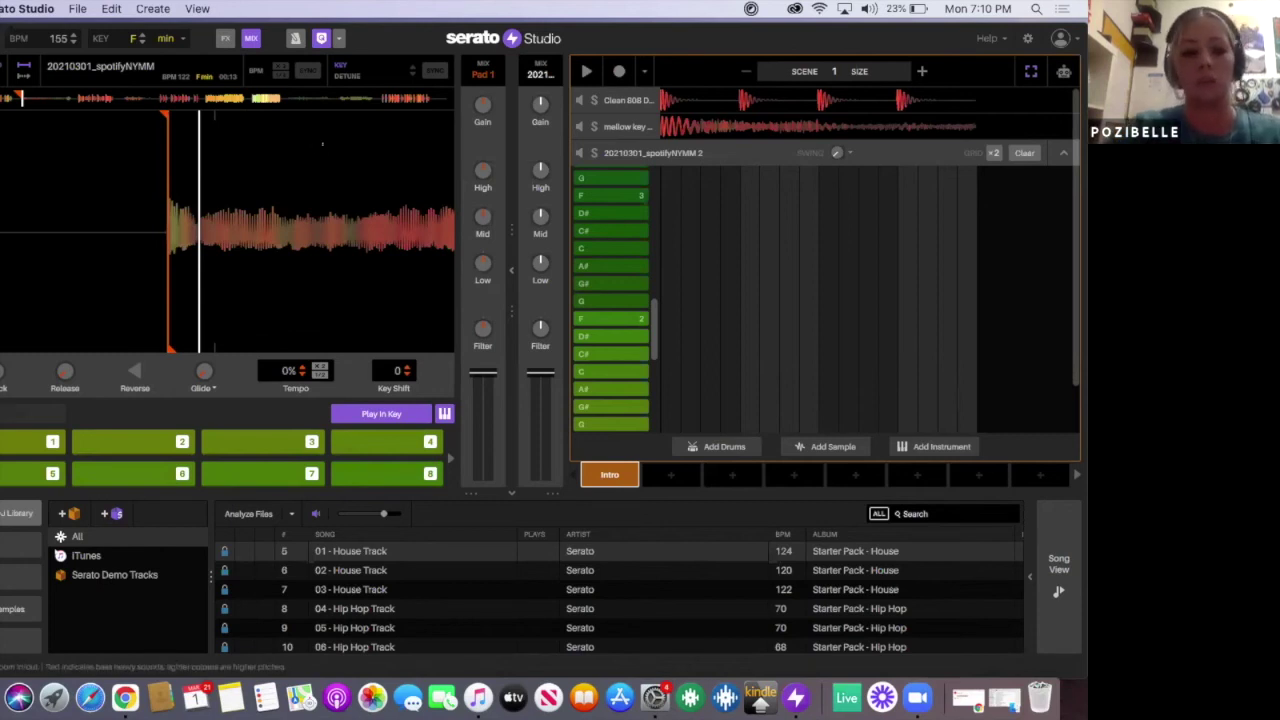
Step: Turn the 20210301_spotifyNYMM 2 deck's filter slightly toward low-pass while the scene plays, and stop playback
key("space")
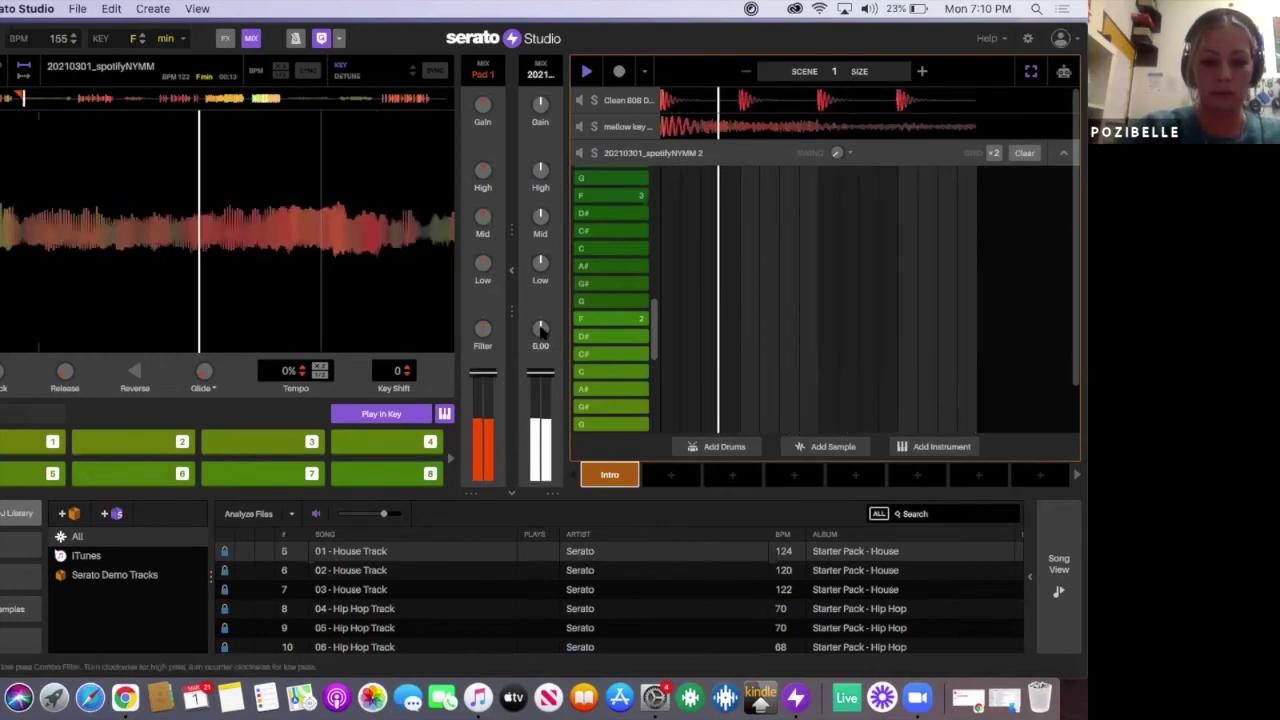
mouse_move(538, 334)
left_mouse_down()
mouse_move(539, 297)
mouse_move(537, 331)
left_mouse_up()
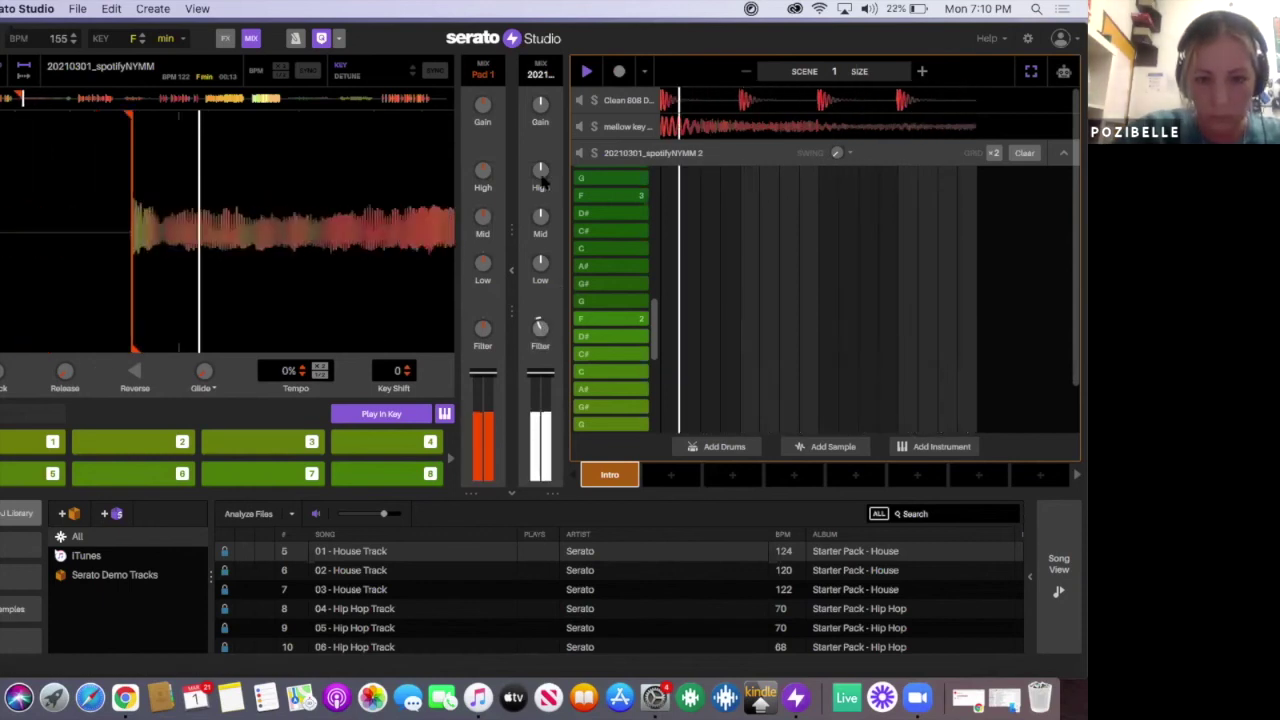
key("space")
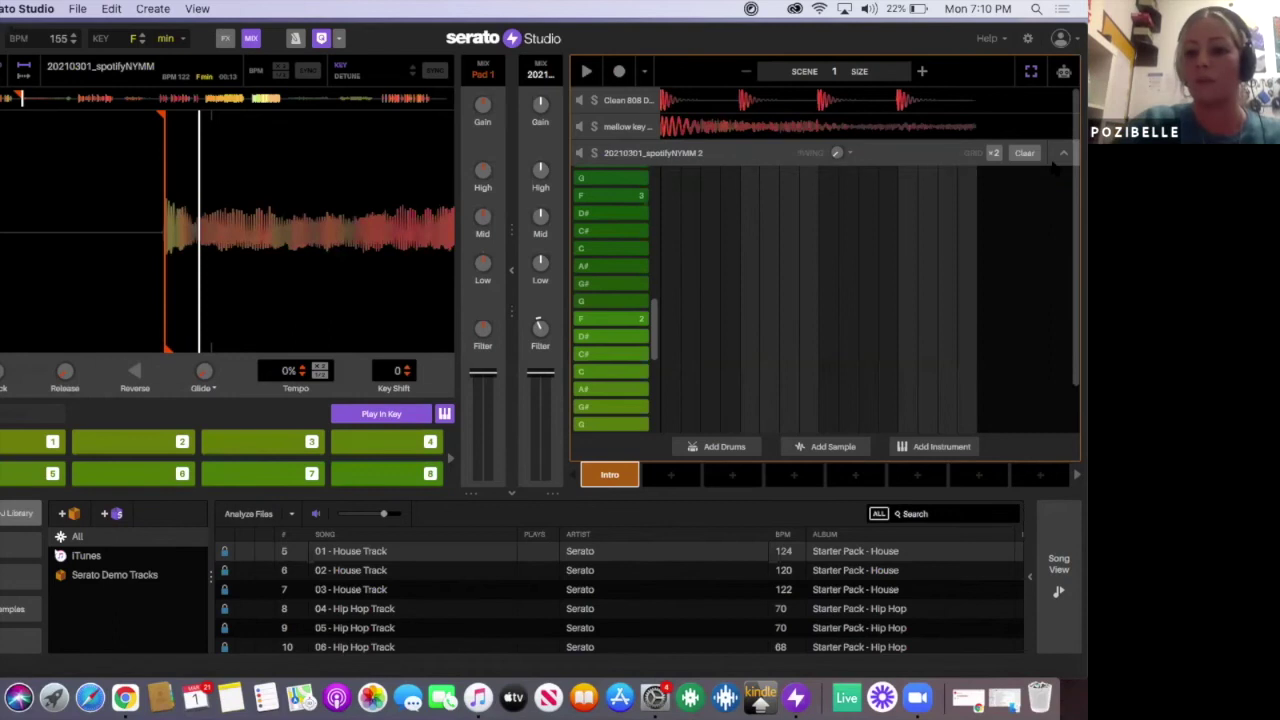
Step: Rename the 20210301_spotifyNYMM 2 deck as low tone
right_click(624, 154)
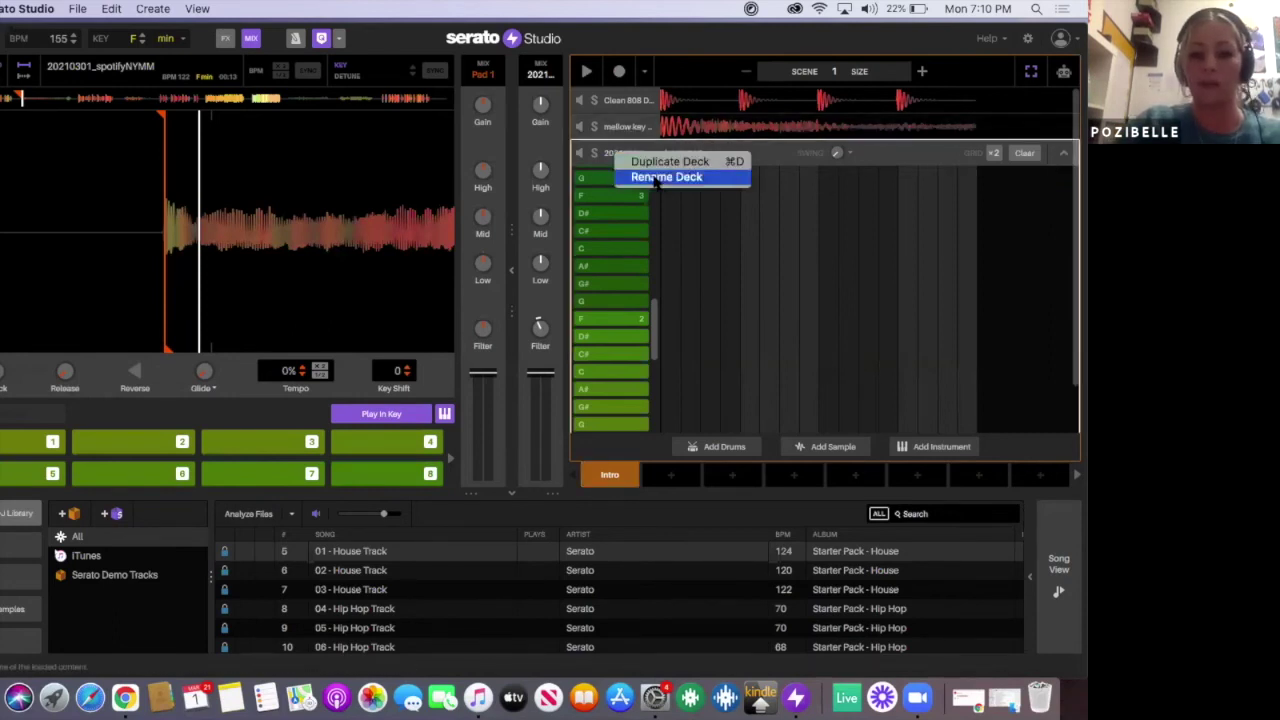
left_click(656, 180)
type("tow tone")
key("Return")
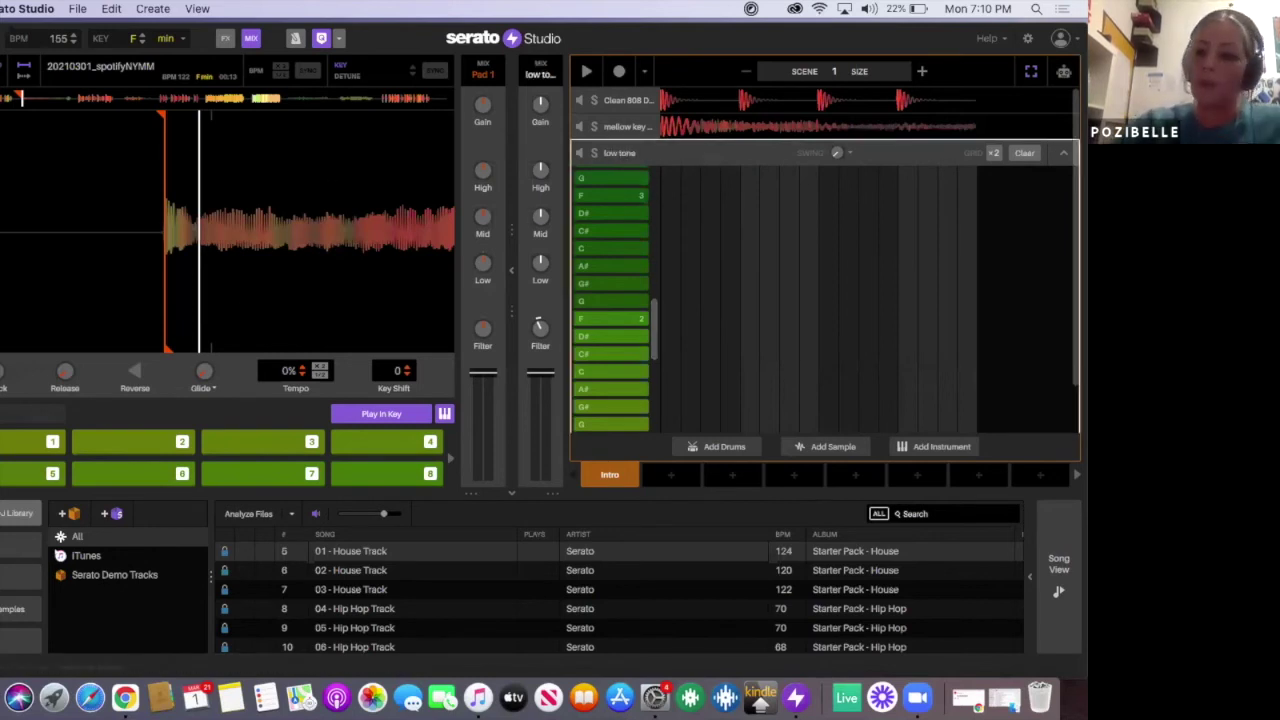
Step: Open the 20210301_spotifyNYMM 3 deck in place of low tone and remove its pad 1 cue
left_click(1063, 152)
left_click(614, 179)
left_click(614, 179)
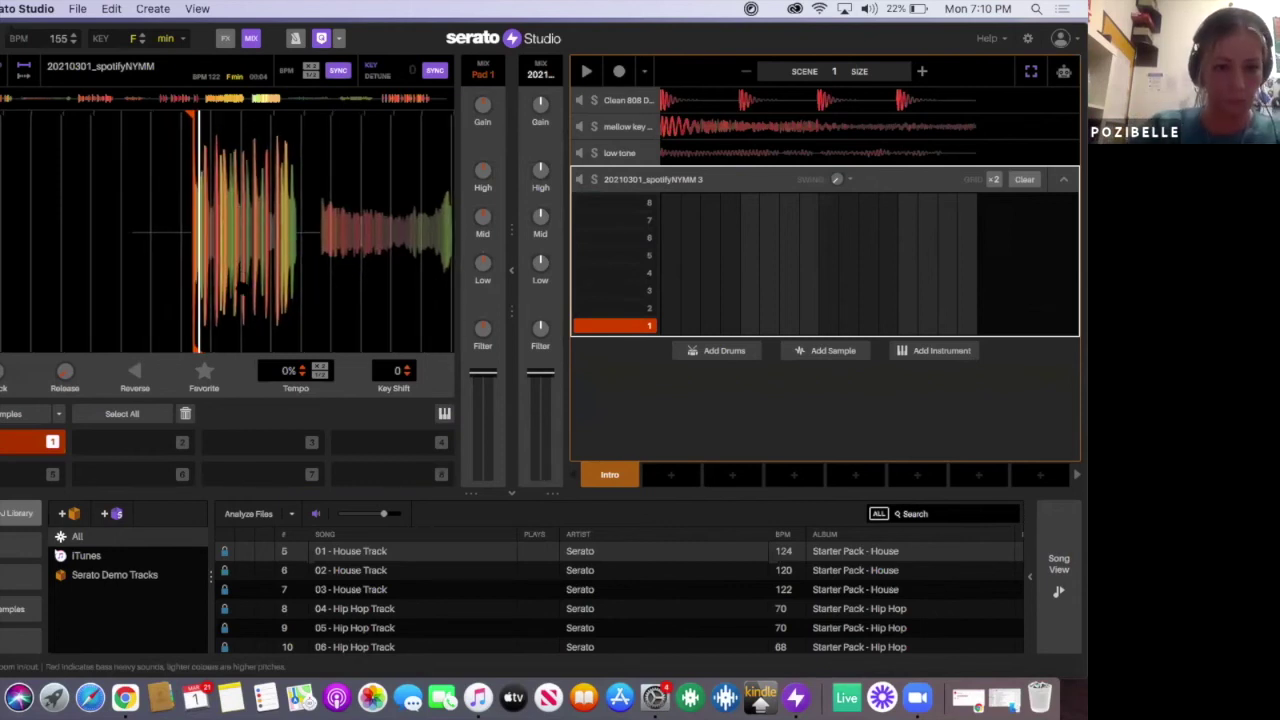
scroll(245, 210, "up", 3)
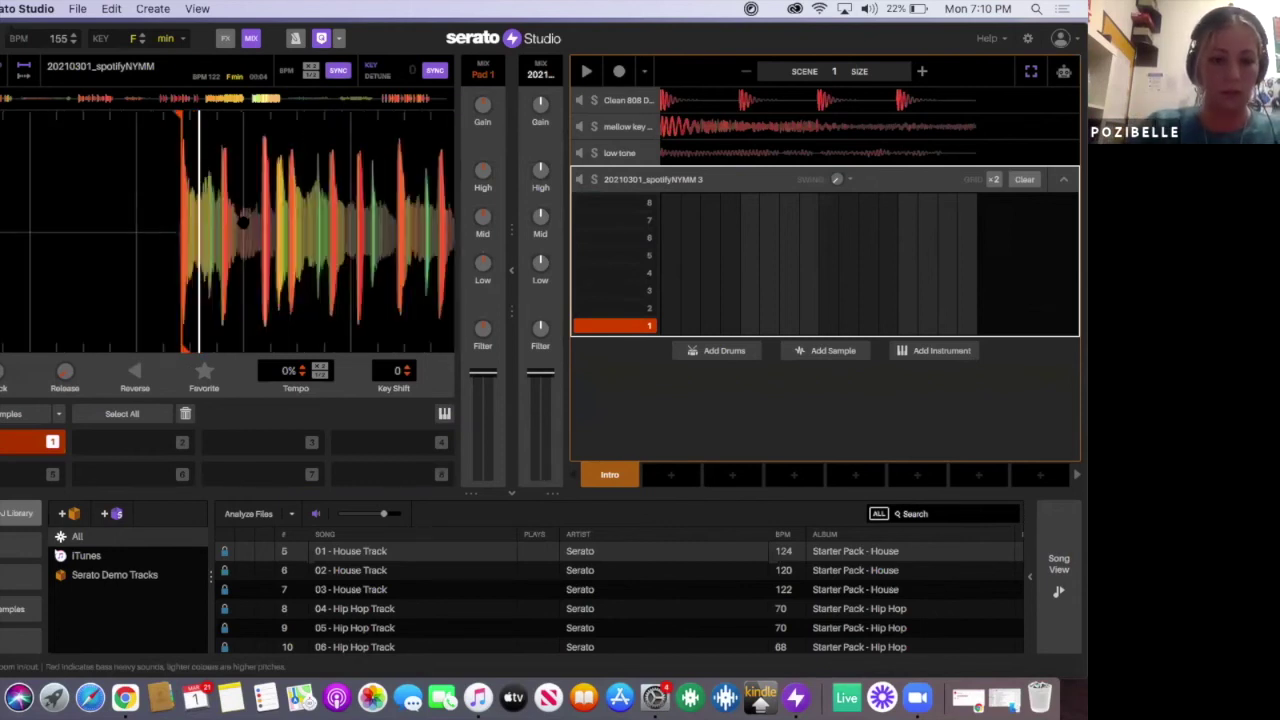
scroll(243, 222, "up", 2)
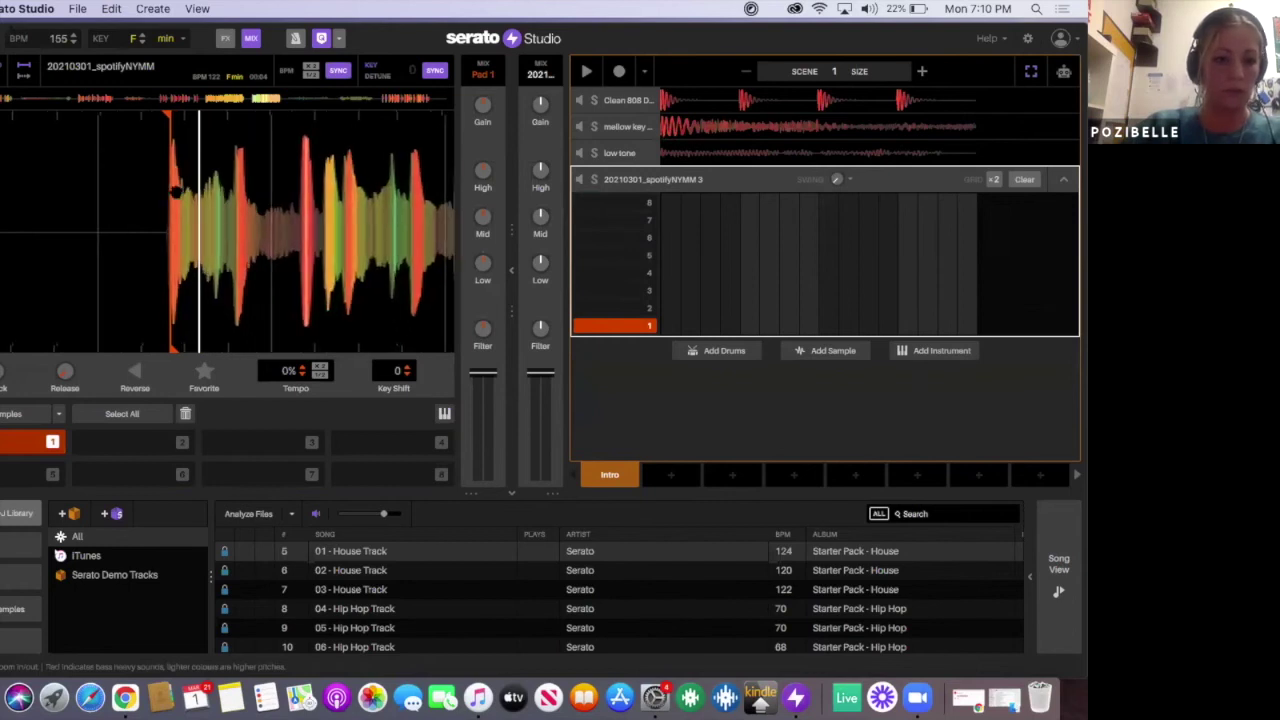
left_click(16, 442)
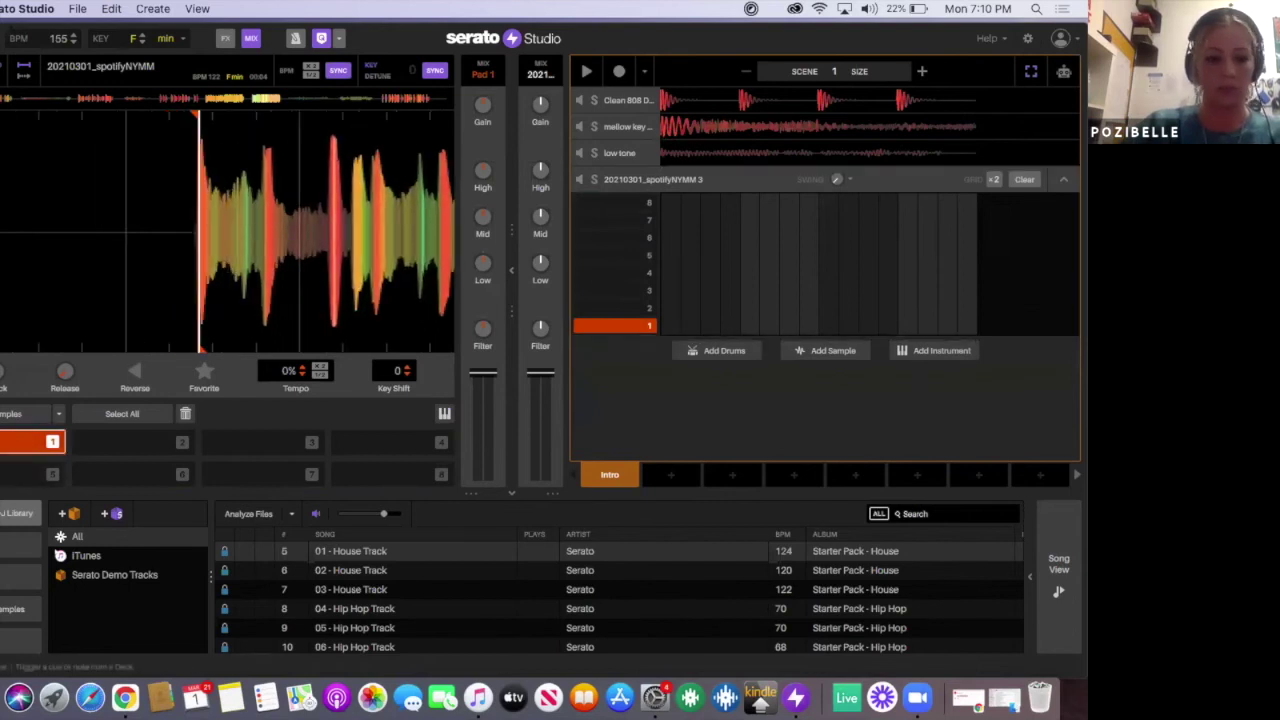
scroll(311, 227, "up", 2)
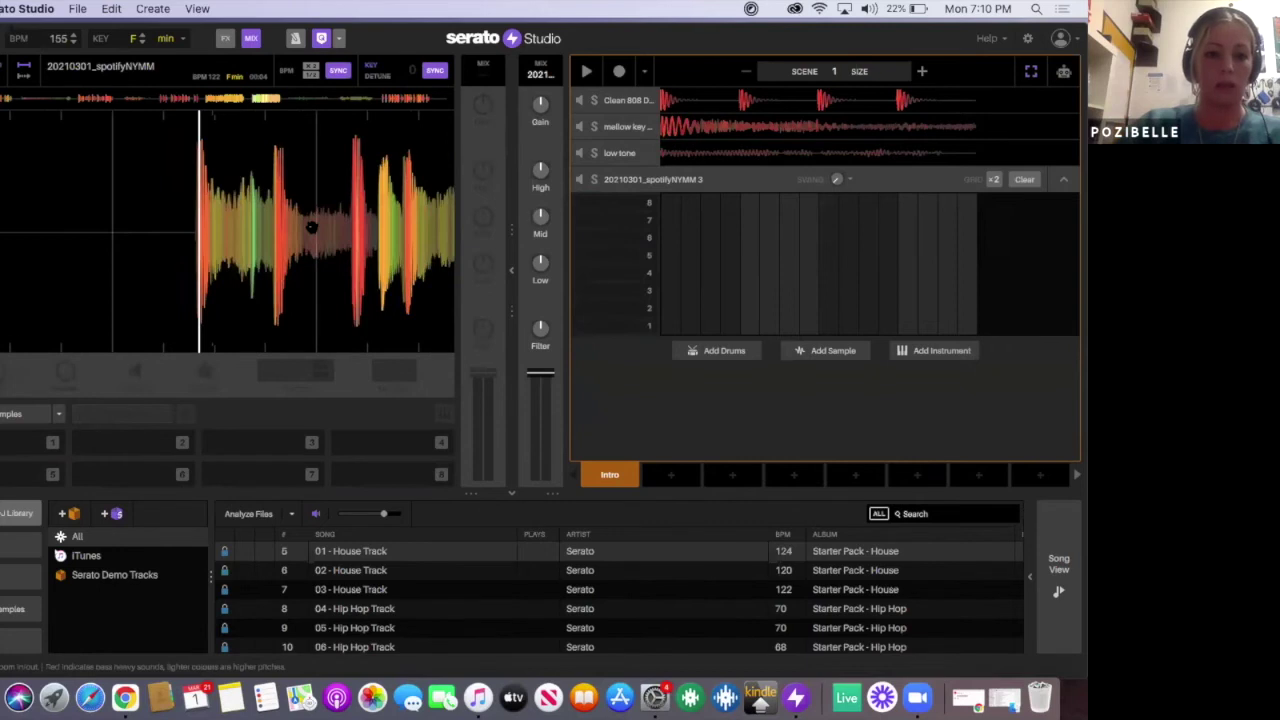
Step: Set a pad 1 cue at the start of the loud phrase around 0:22, keeping pad 5 empty
scroll(312, 228, "down", 4)
left_click_drag(368, 237, 155, 238)
key("space")
key("space")
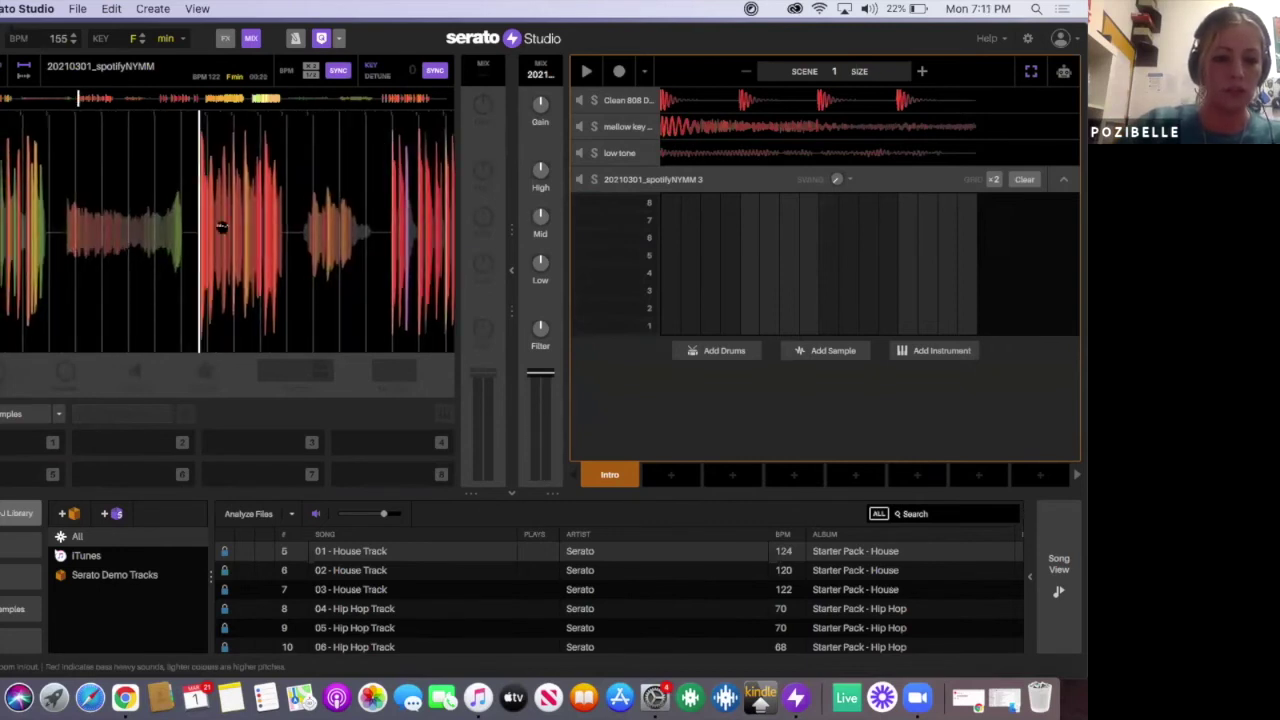
key("space")
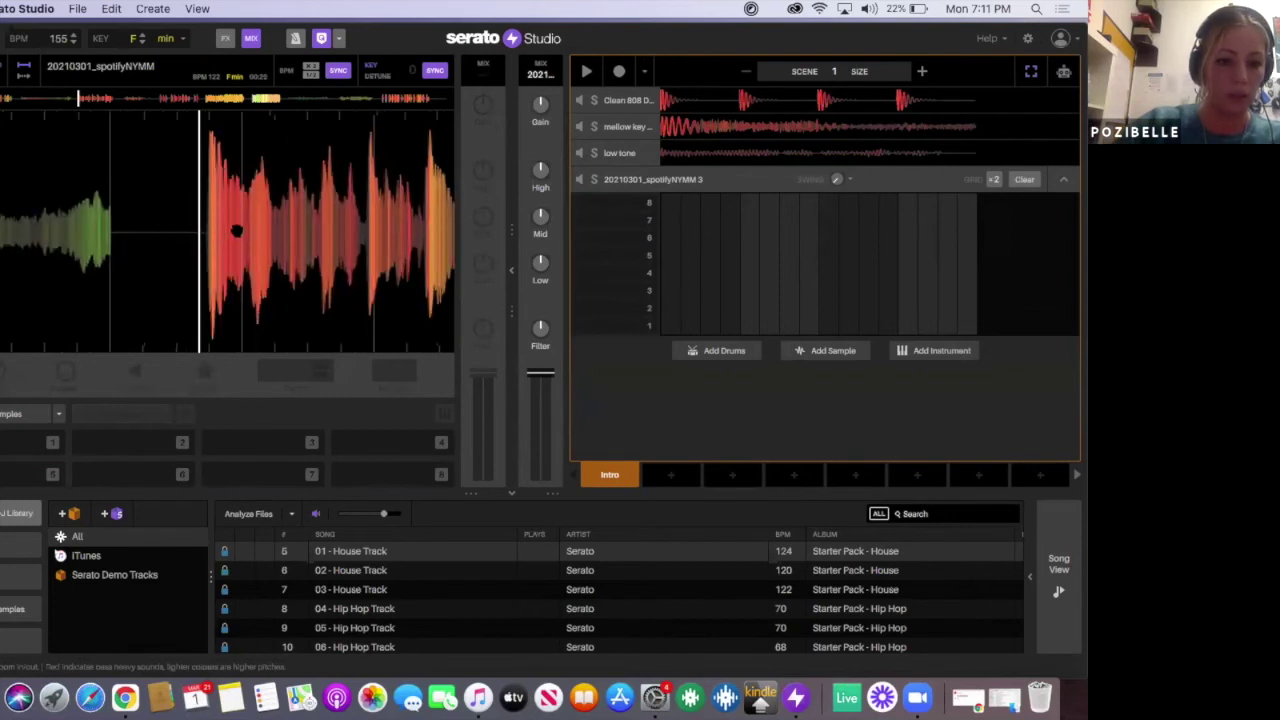
key("space")
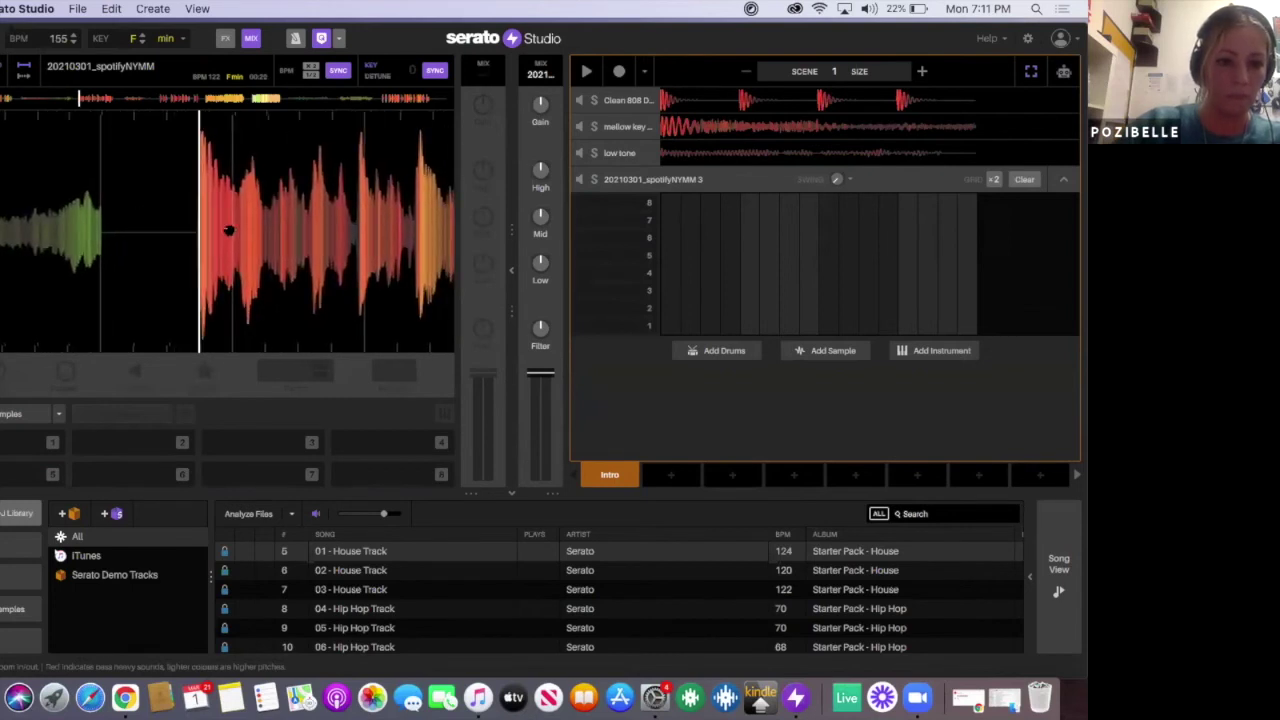
left_click(27, 447)
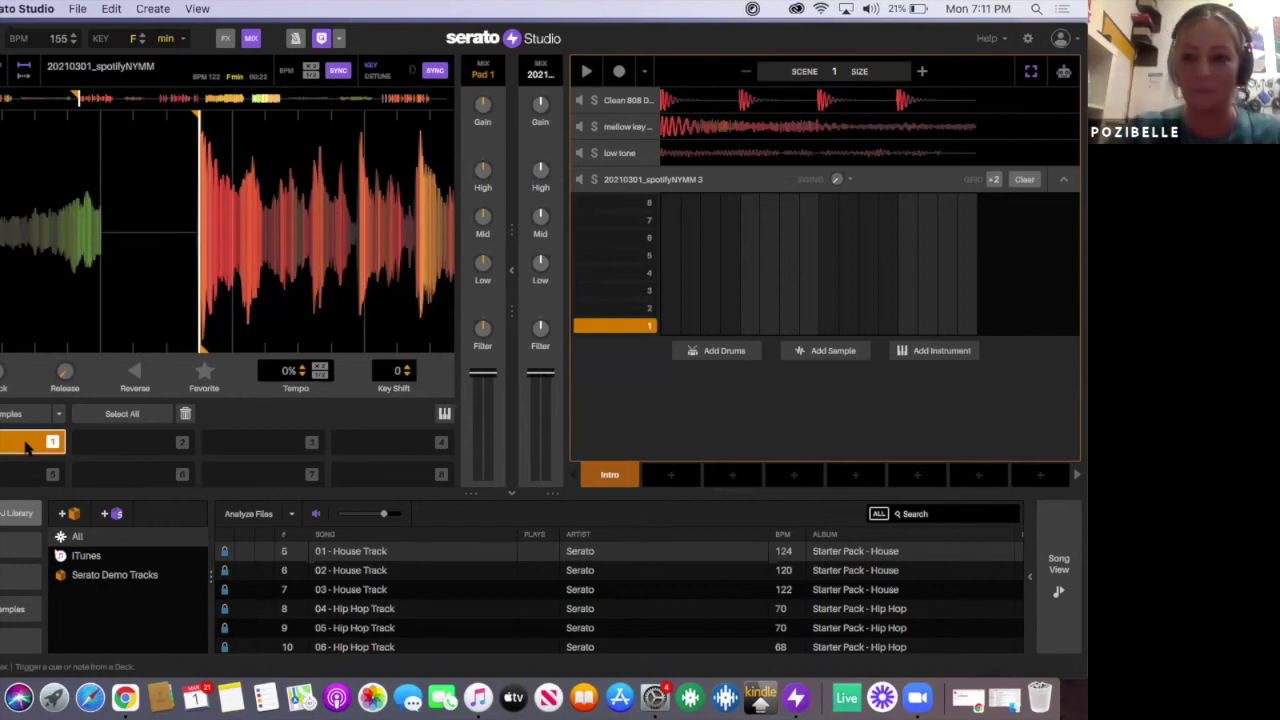
key("a")
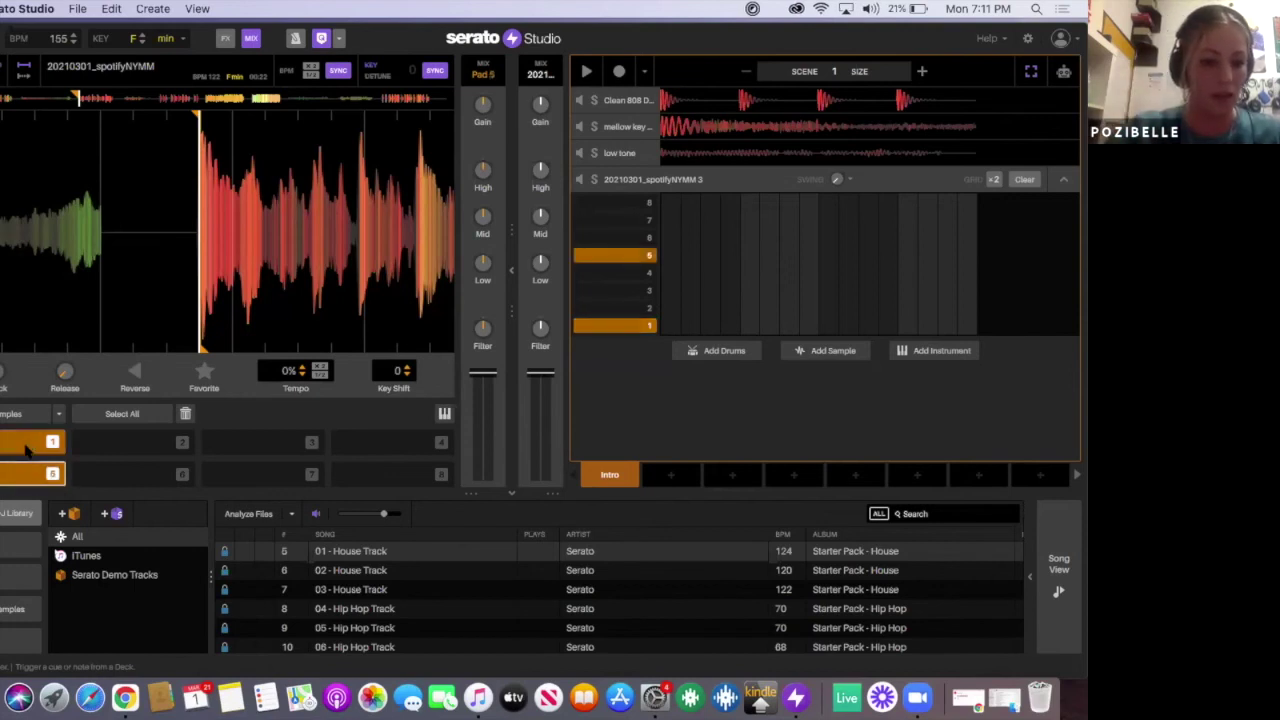
left_click(22, 474)
Step: Turn off the deck's key sync and shift its key to -6 (B min), auditioning pad 1 at different pitches
key("q")
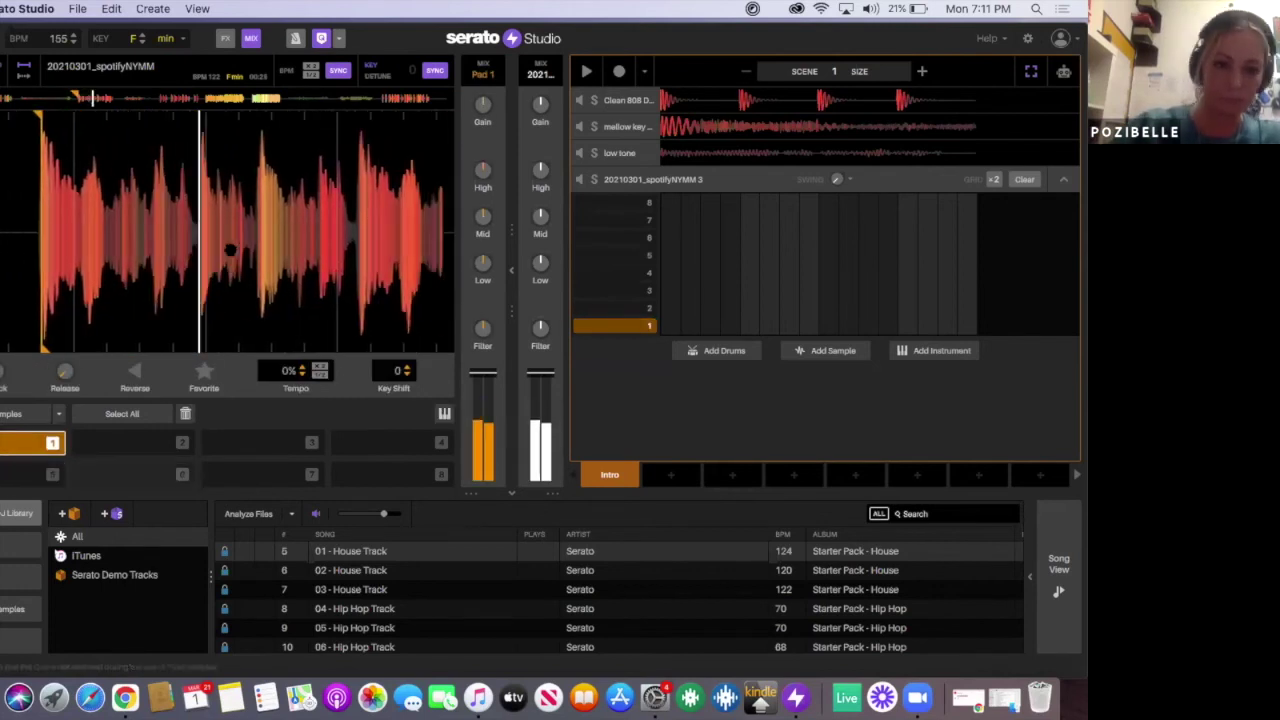
left_click(435, 70)
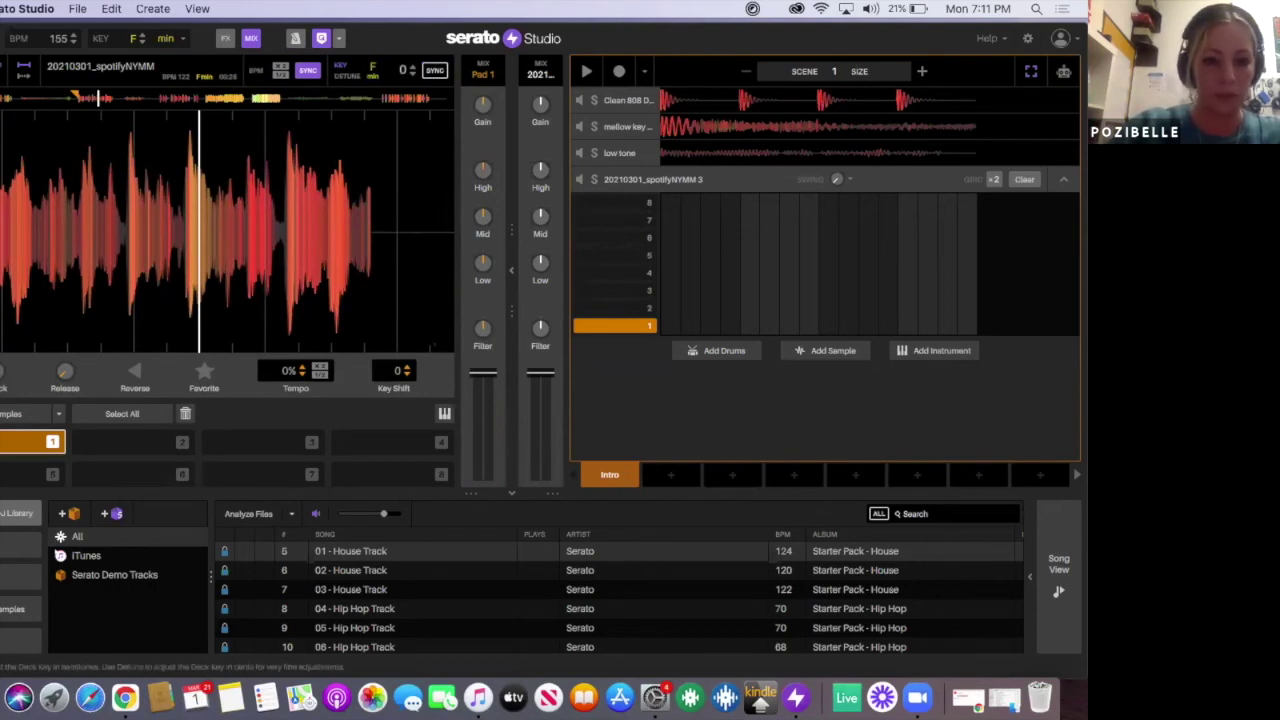
key("q")
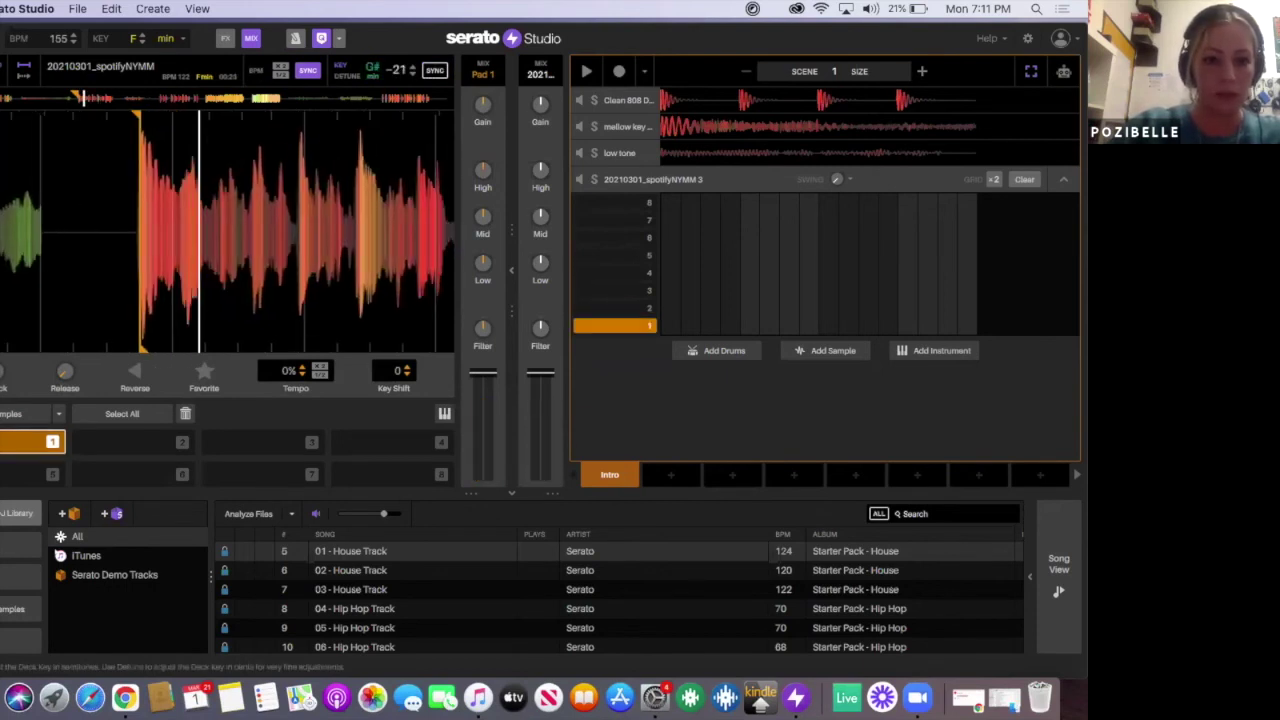
key("d")
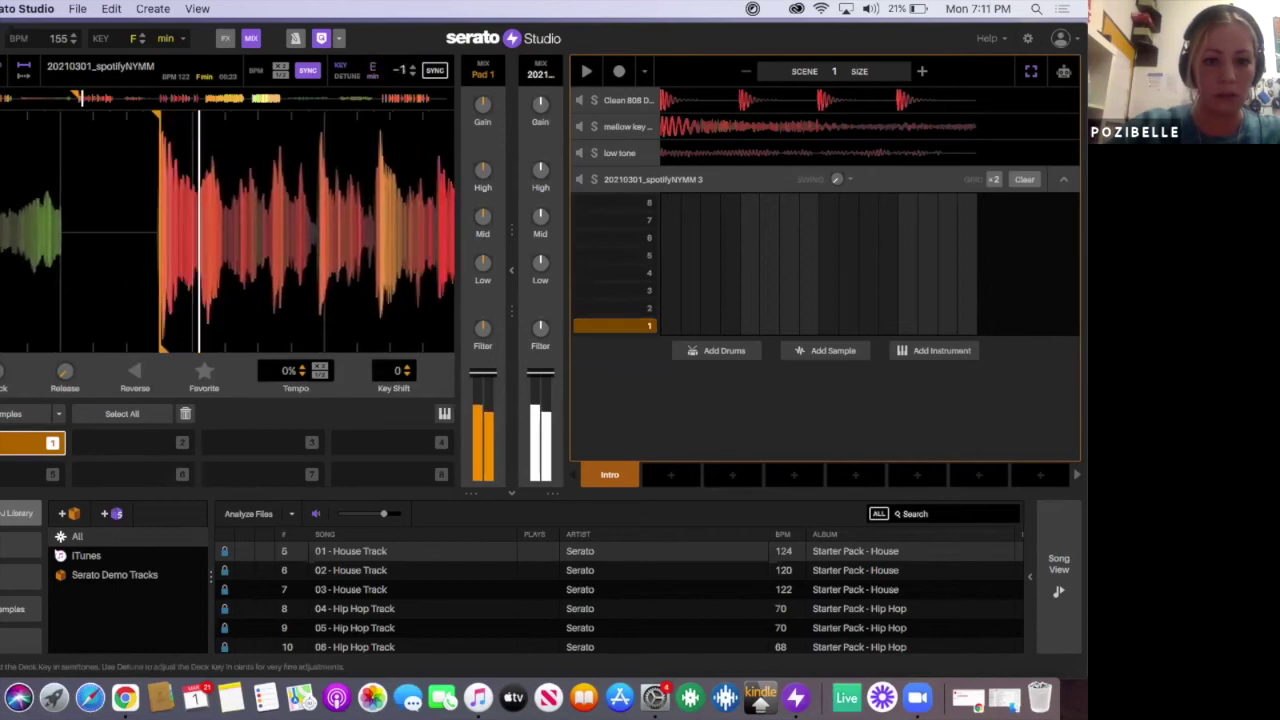
key("q")
key("q")
key("a")
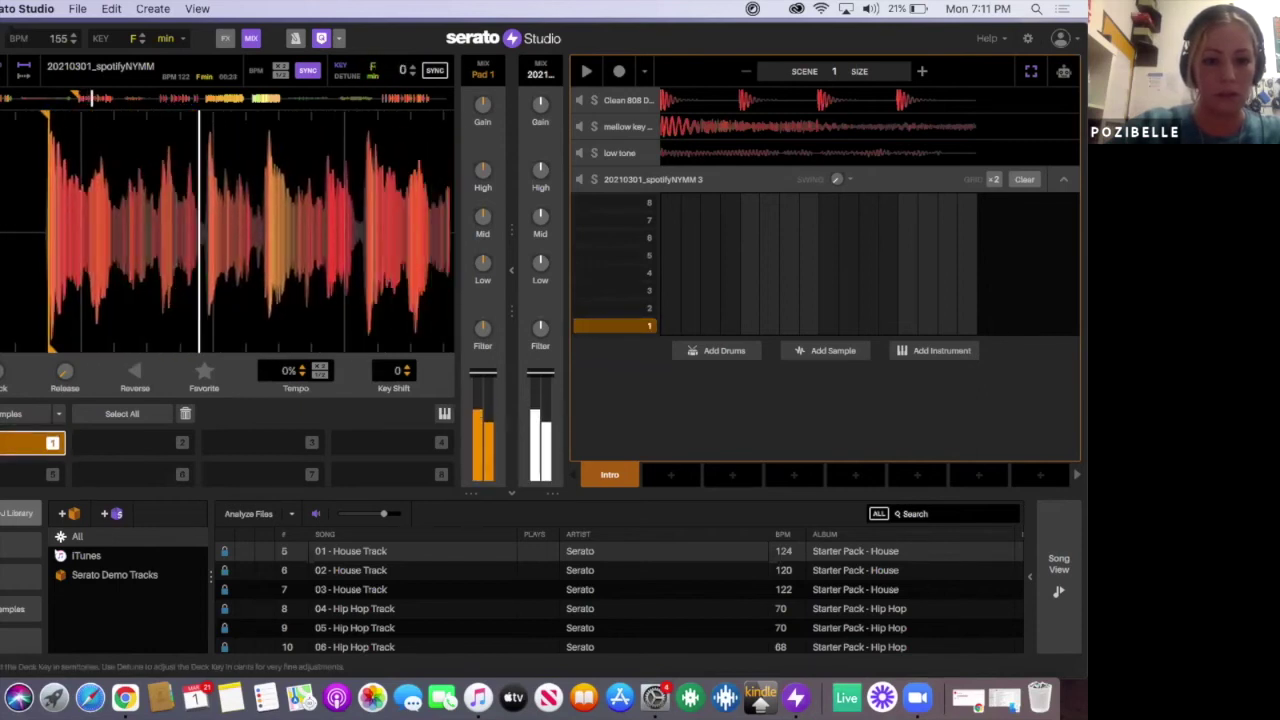
left_click_drag(402, 70, 402, 84)
key("q")
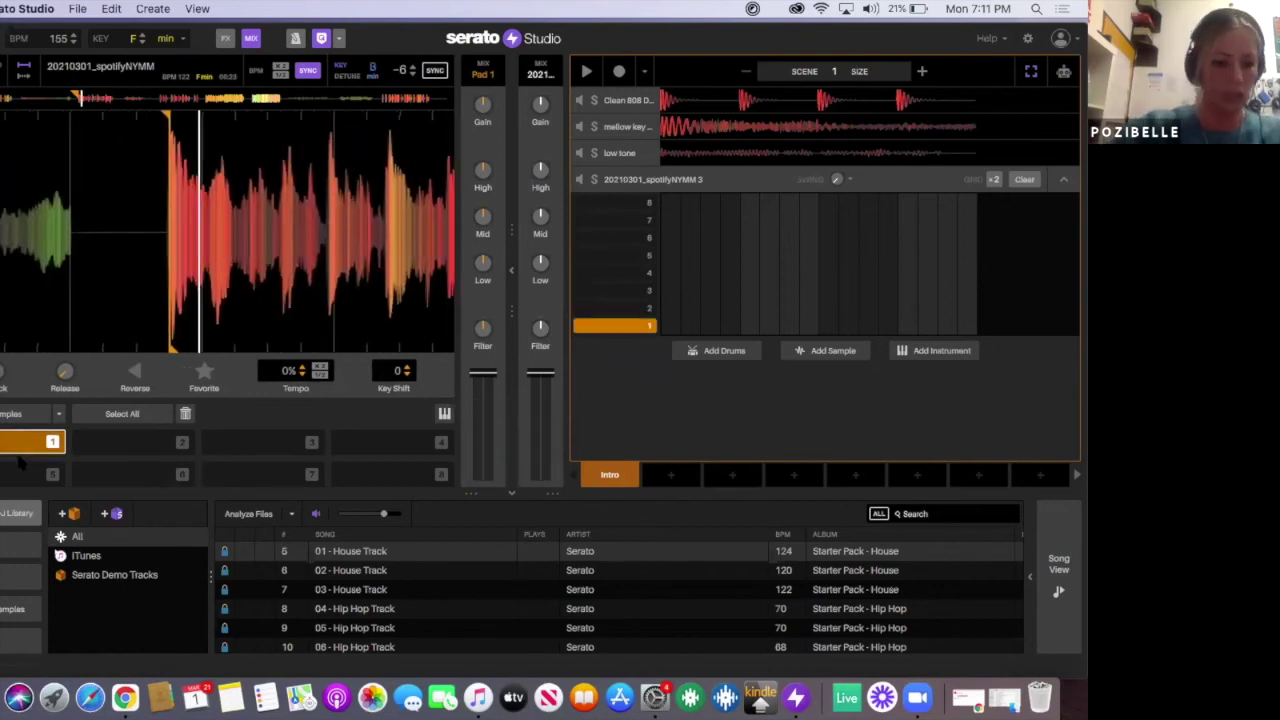
Step: Replace the pad 1 cue with cues on pads 1, 2 and 3 across the quieter phrase starting around 0:31
key("Delete")
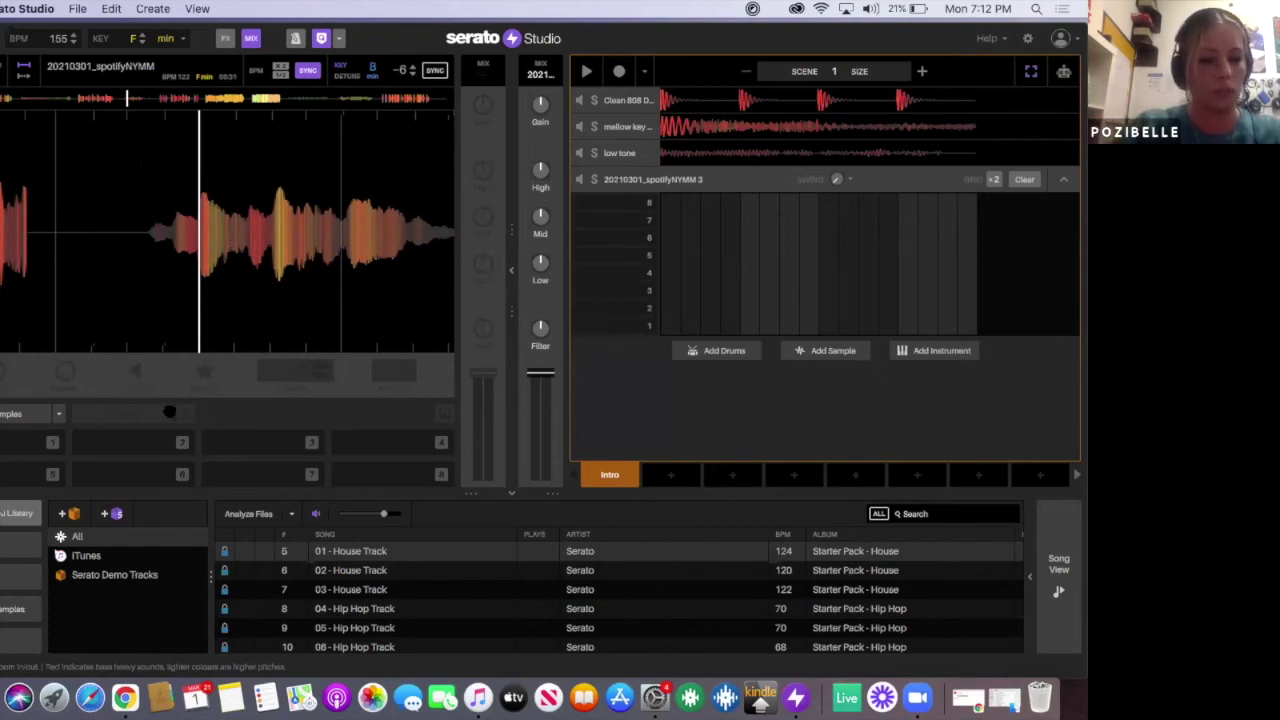
left_click(22, 443)
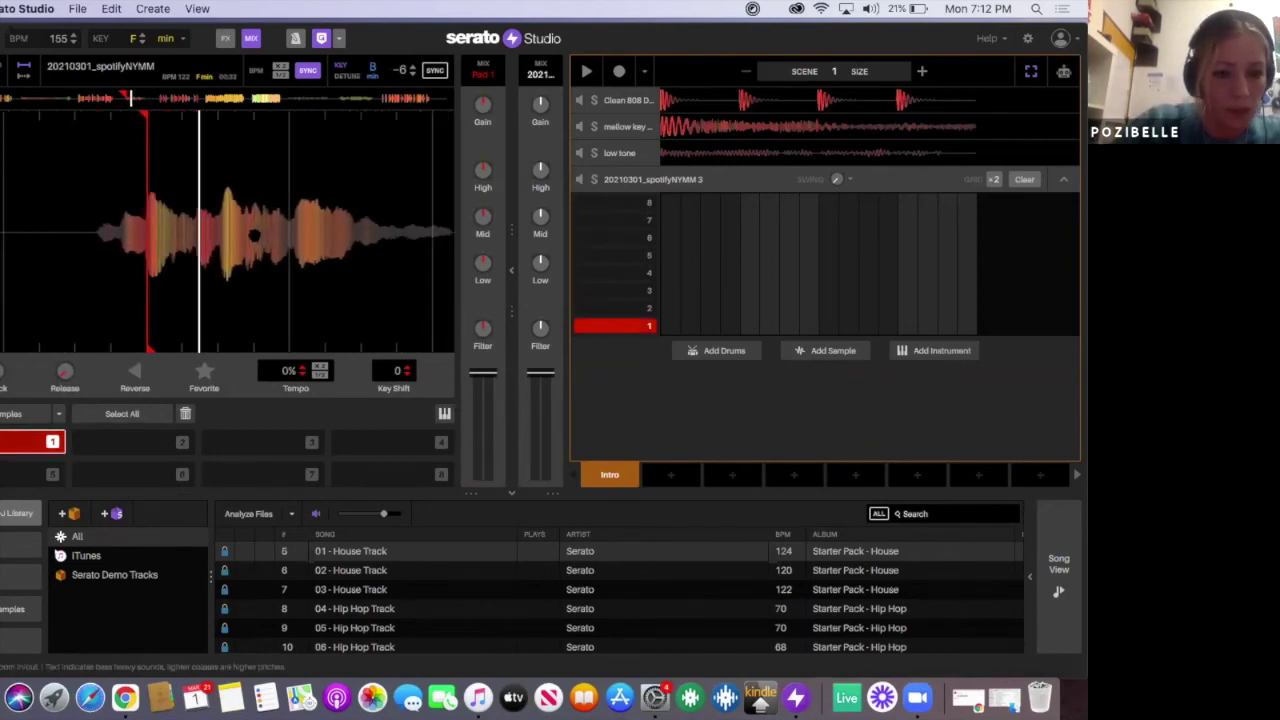
left_click_drag(258, 241, 260, 242)
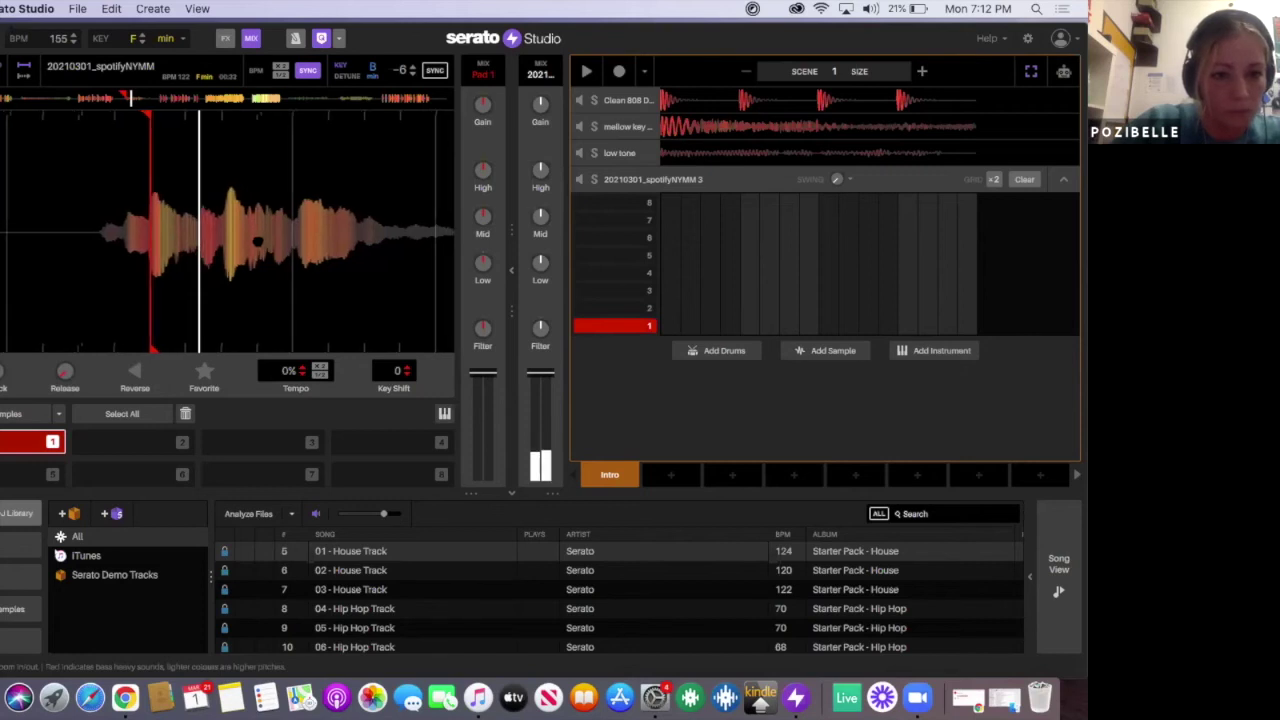
left_click(137, 446)
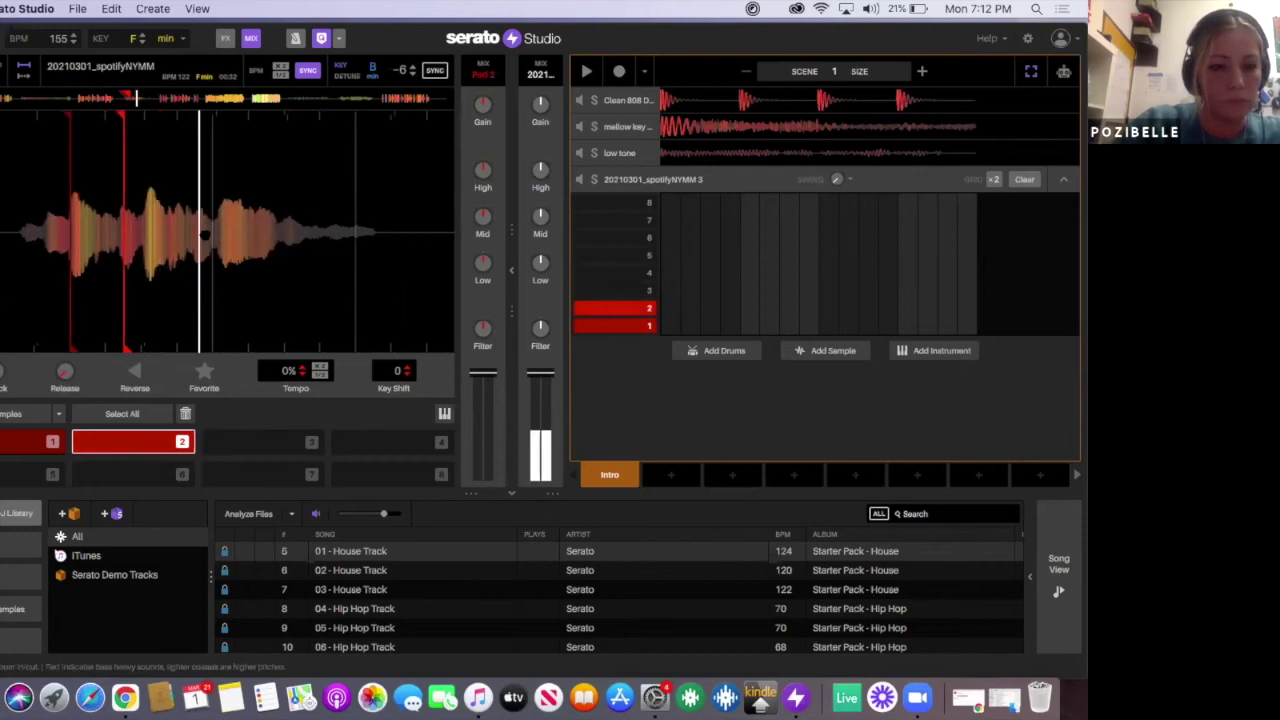
key("3")
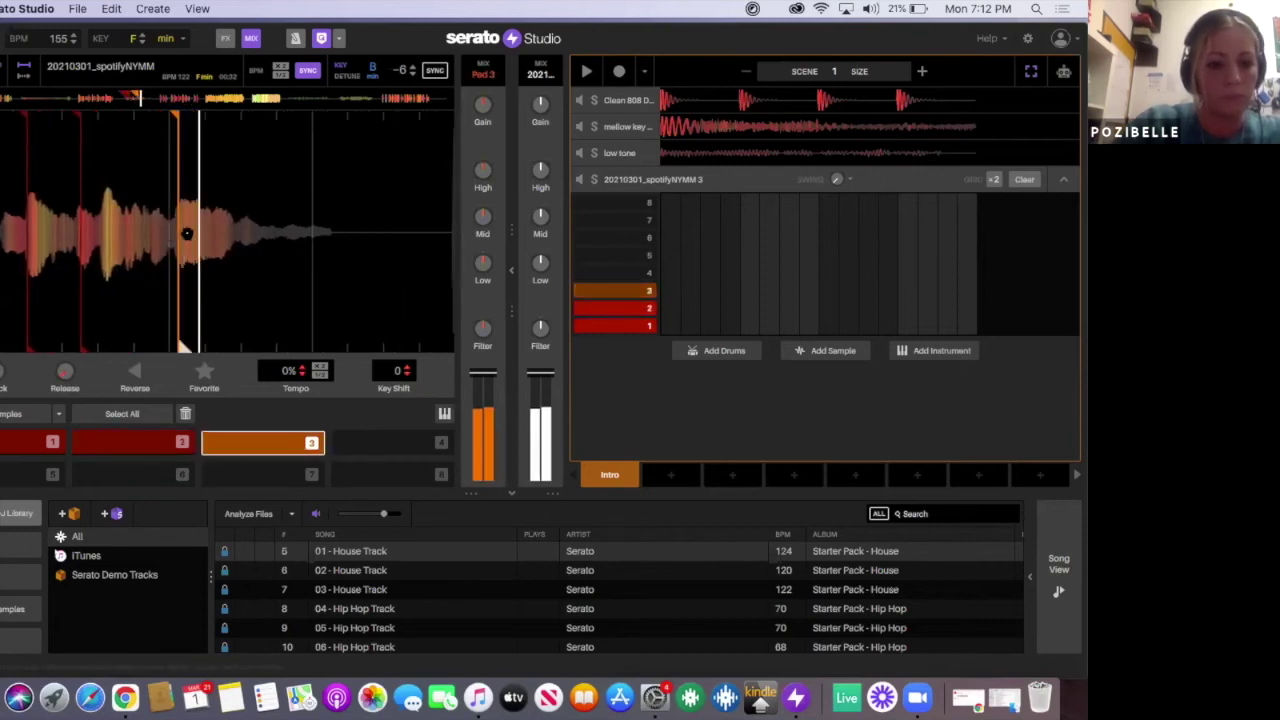
key("3")
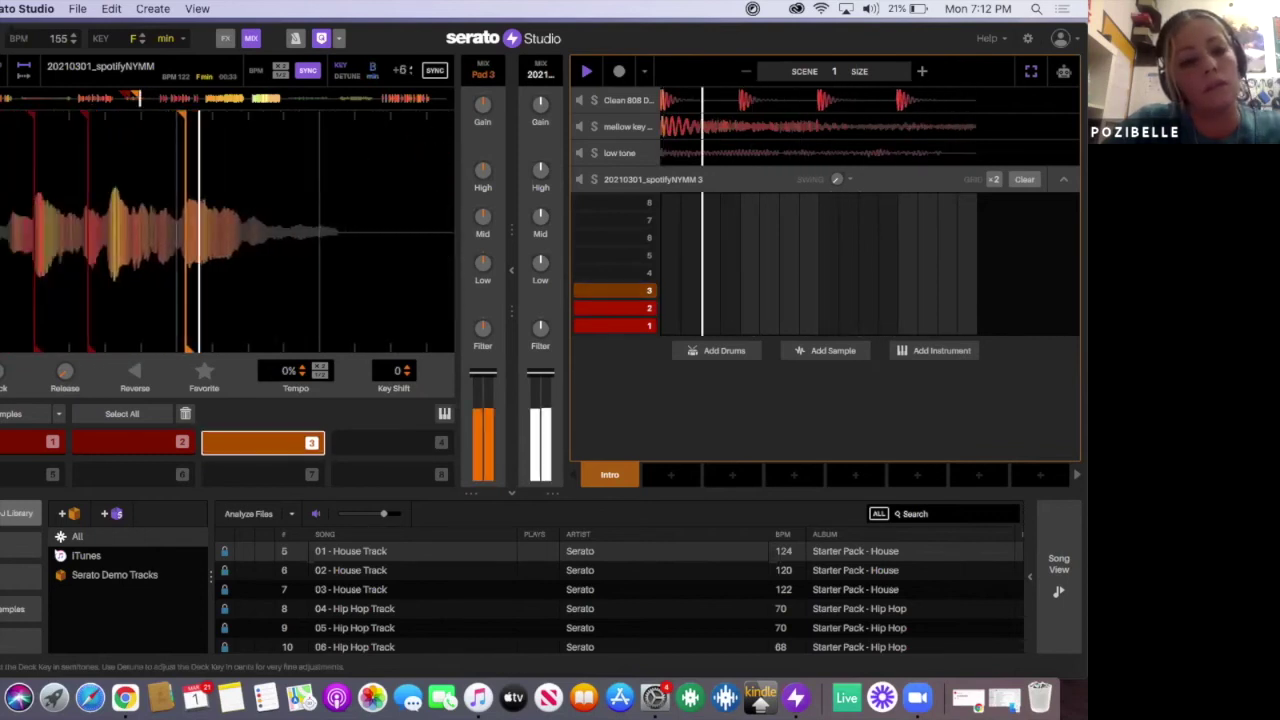
Step: Delete all cues from the deck and set a new pad 1 cue on the hit at about 0:37
left_click(132, 415)
left_click(186, 413)
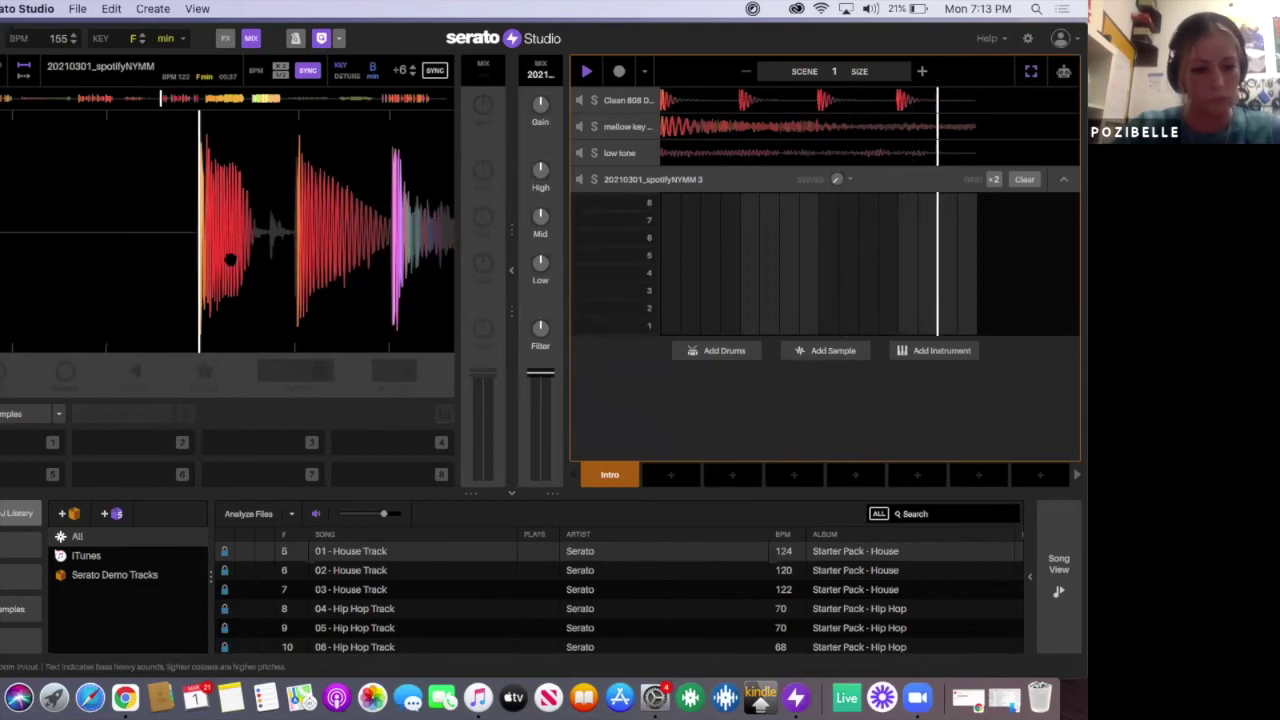
key("1")
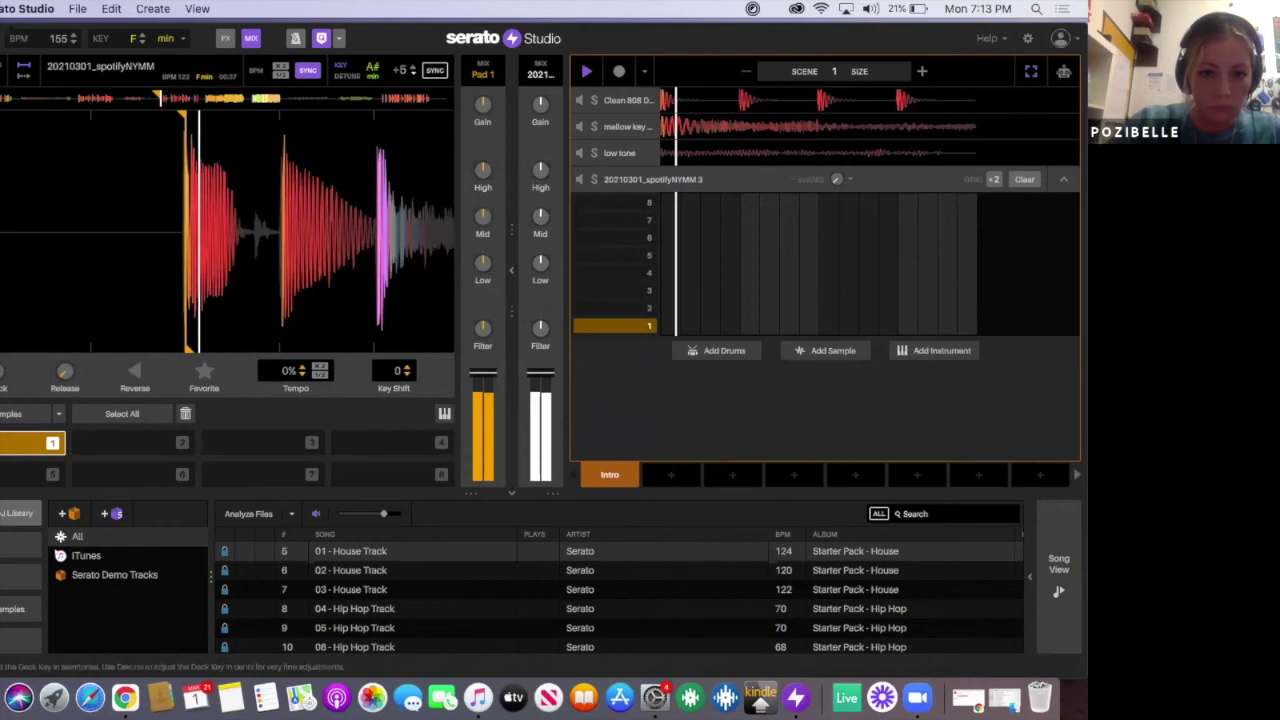
Step: Draw a pad 1 note in the sequencer that spans the entire Intro scene
left_click(670, 326)
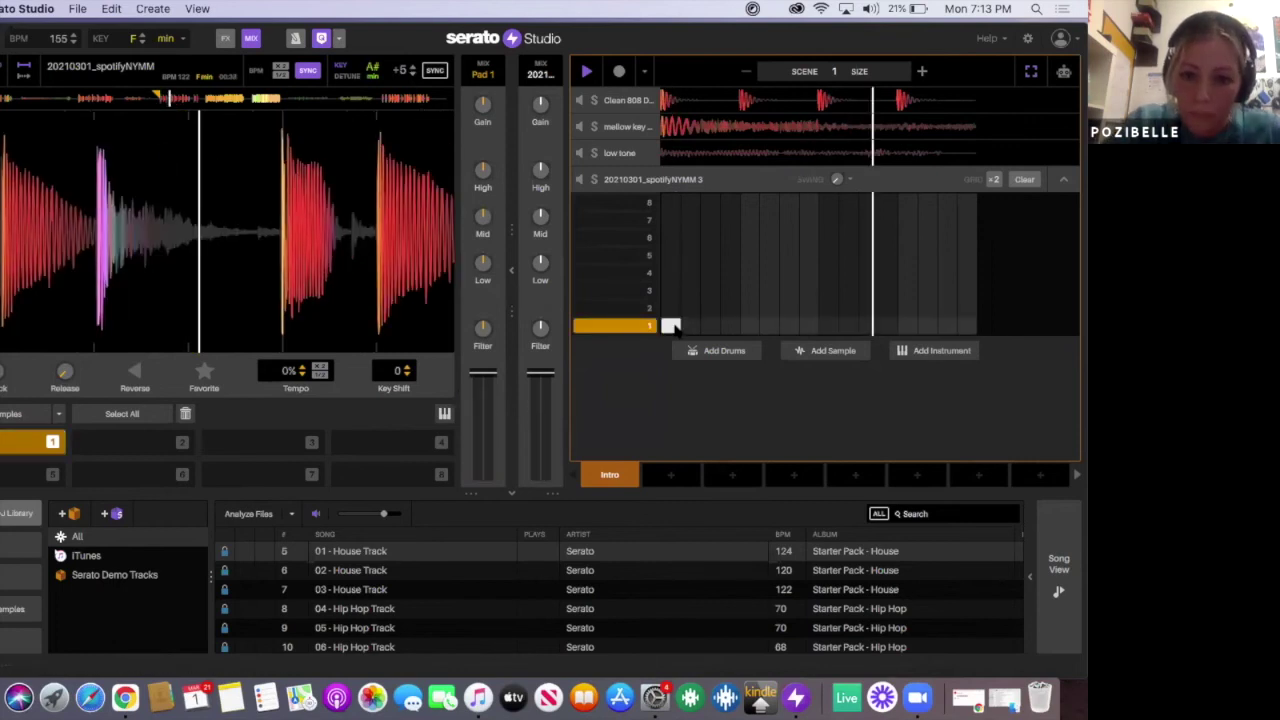
left_click_drag(848, 333, 975, 327)
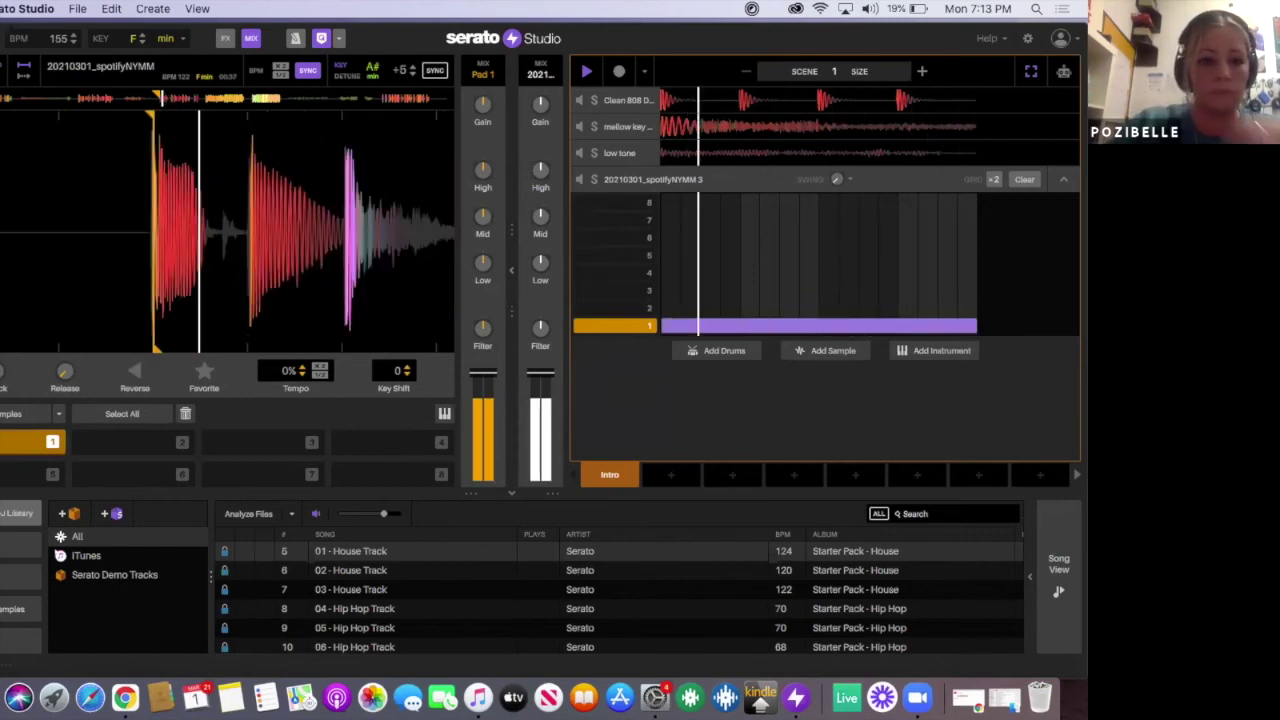
Step: Lower the sample deck's gain to about -8 dB and shift its key to +4 (A min), auditioning +7 along the way
left_click_drag(540, 103, 540, 119)
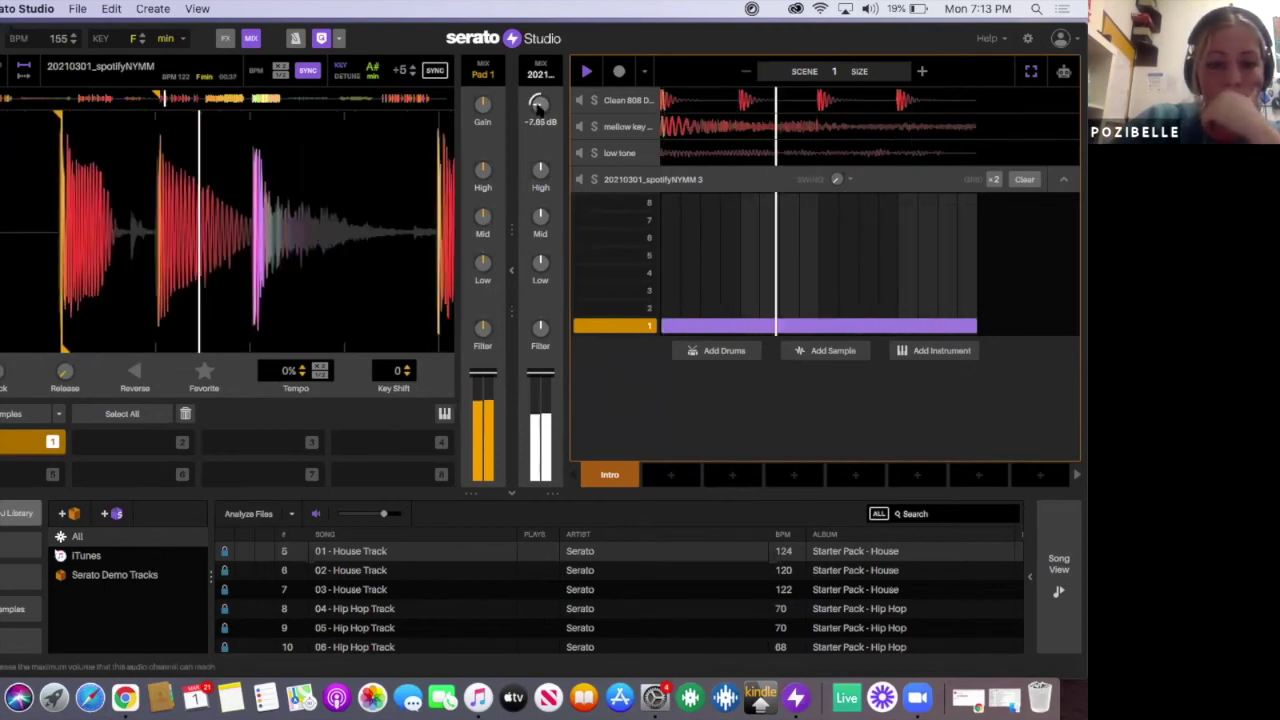
left_click(412, 67)
left_click(412, 67)
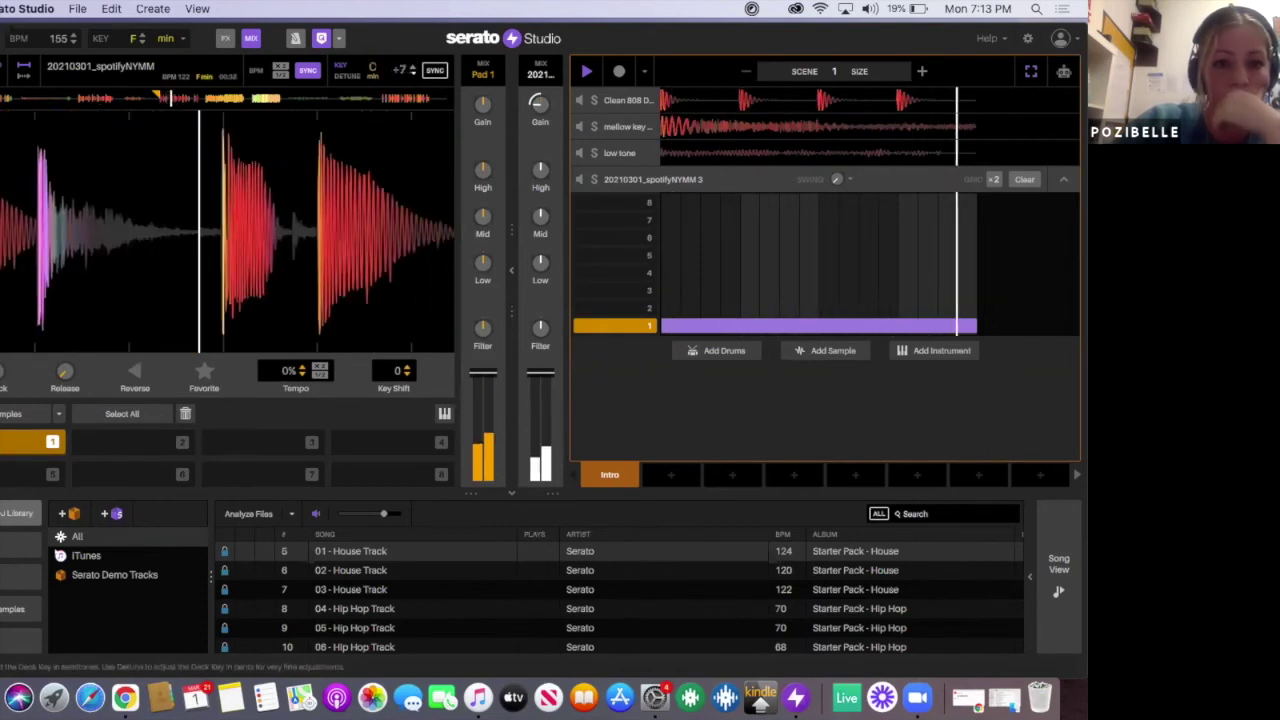
left_click(412, 73)
left_click(412, 73)
left_click(412, 73)
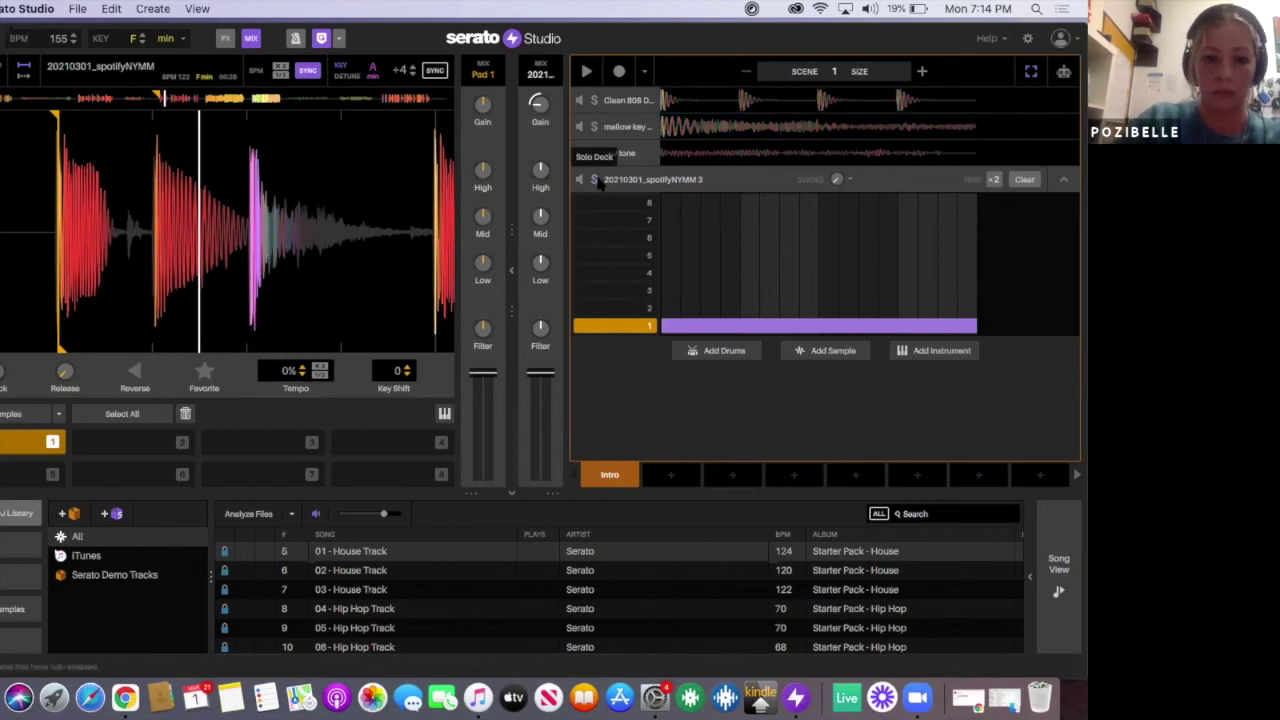
Step: Solo the 20210301_spotifyNYMM 3 and Clean 808 Drum Kit decks and play them together
key("space")
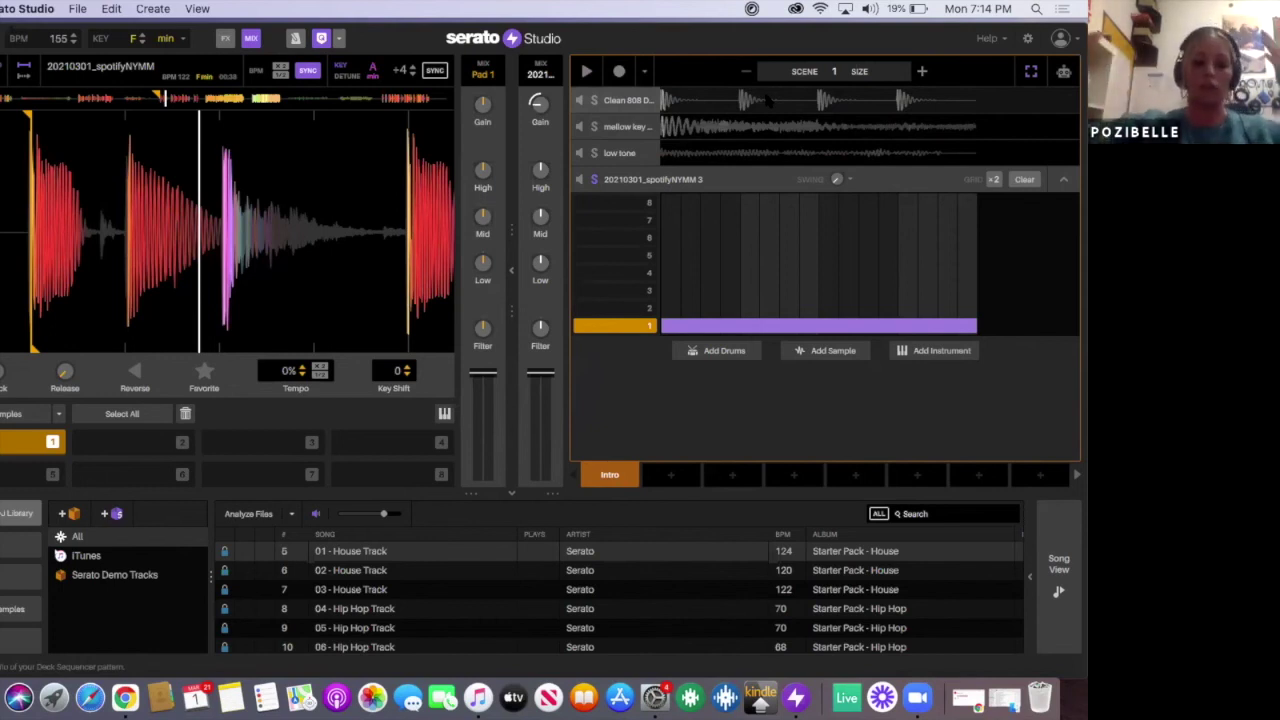
mouse_move(539, 107)
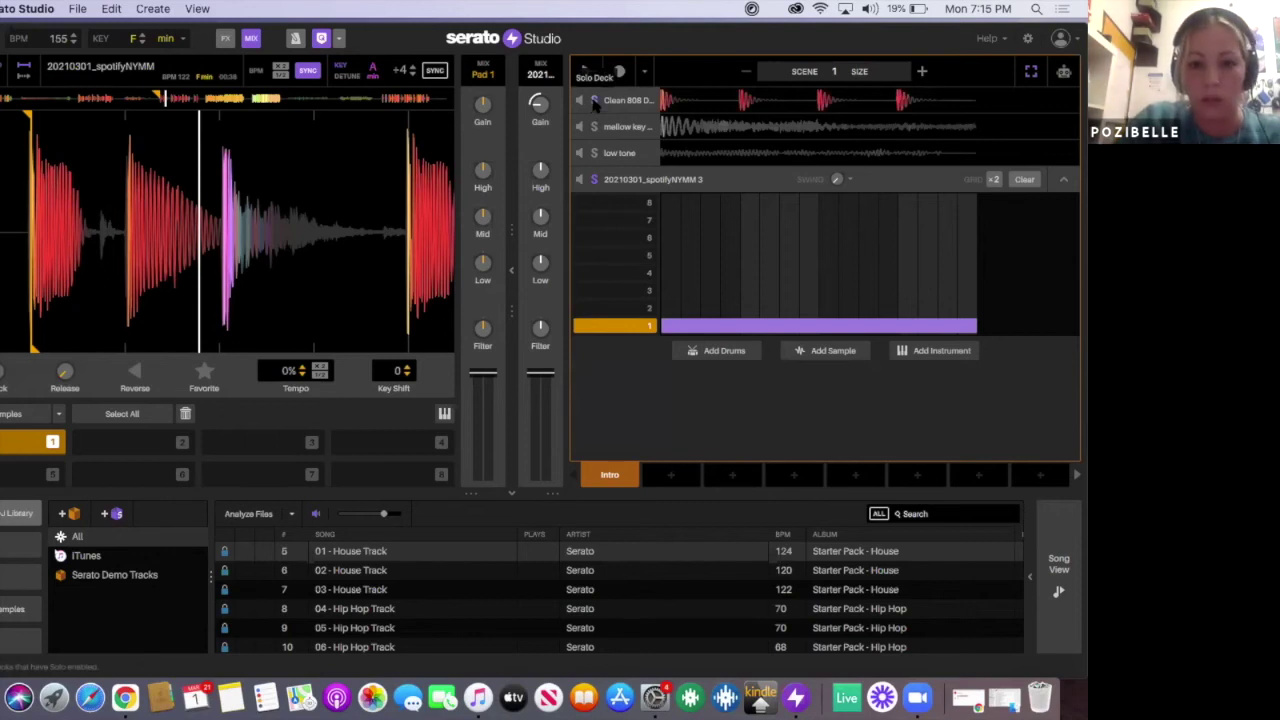
left_click(586, 71)
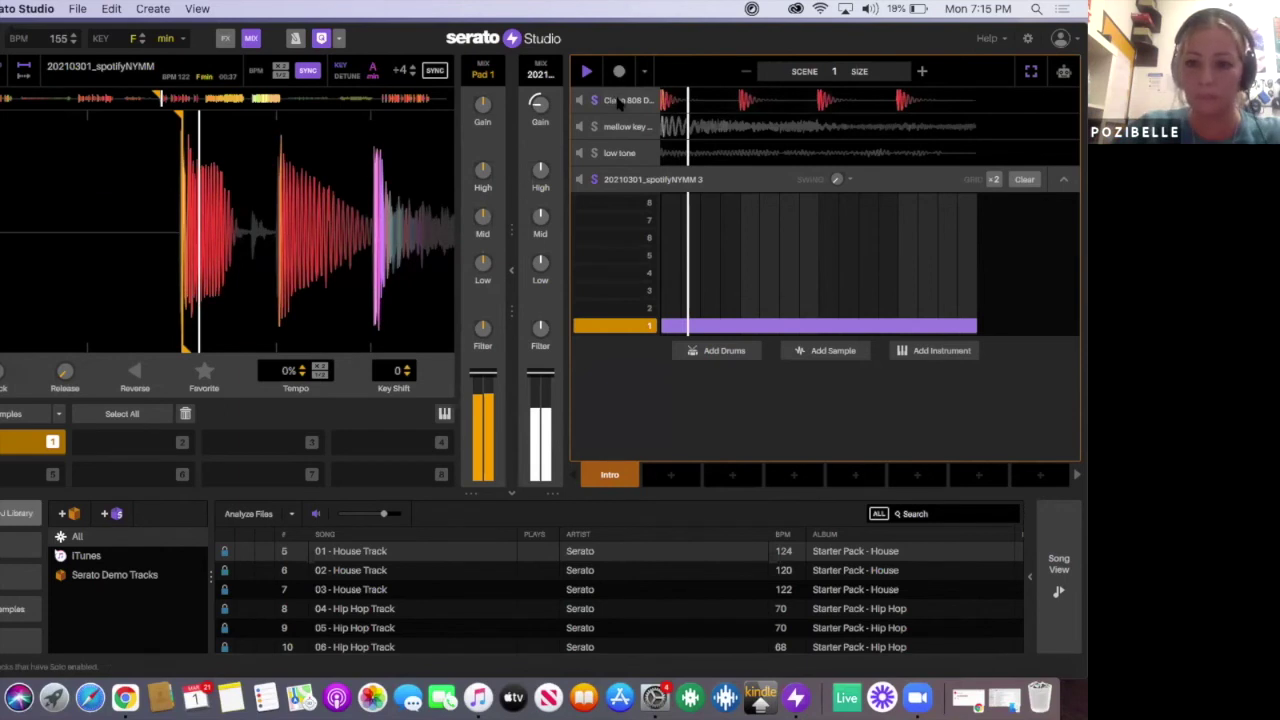
Step: Add a Snare hit on step 9 of the Clean 808 Drum Kit pattern and lower the snare's gain to about -6 dB
left_click(648, 100)
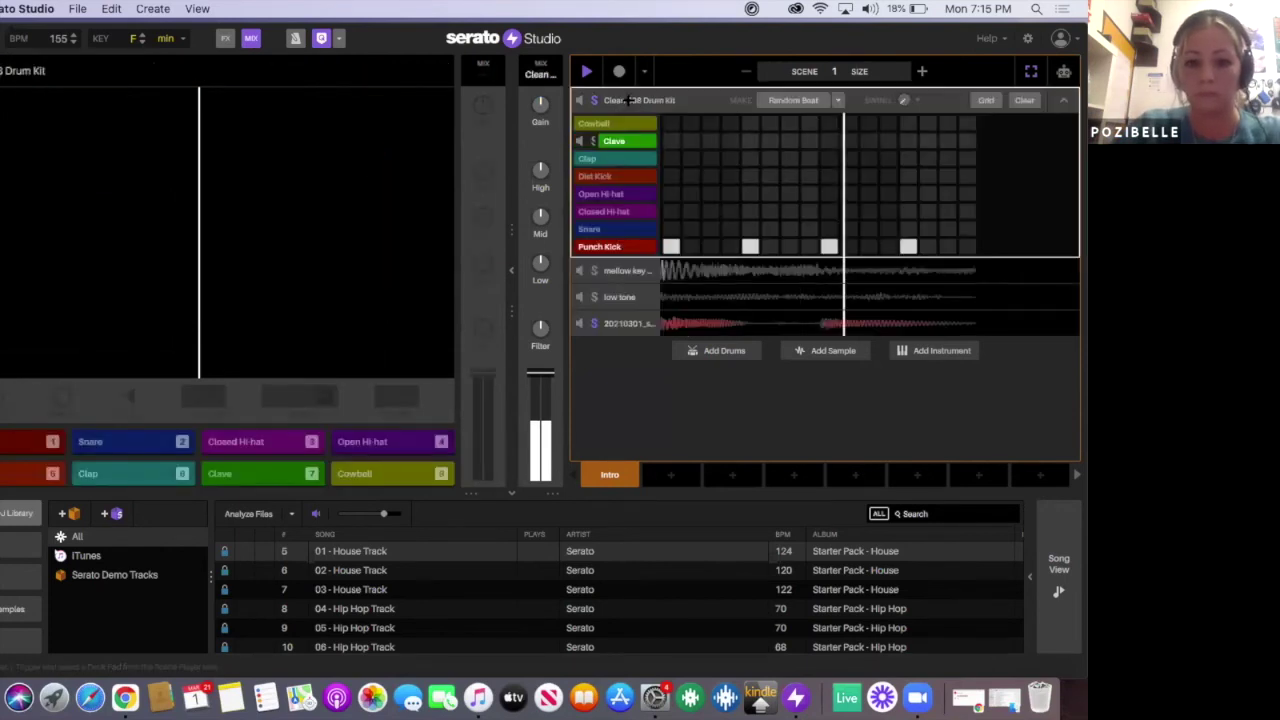
left_click(750, 229)
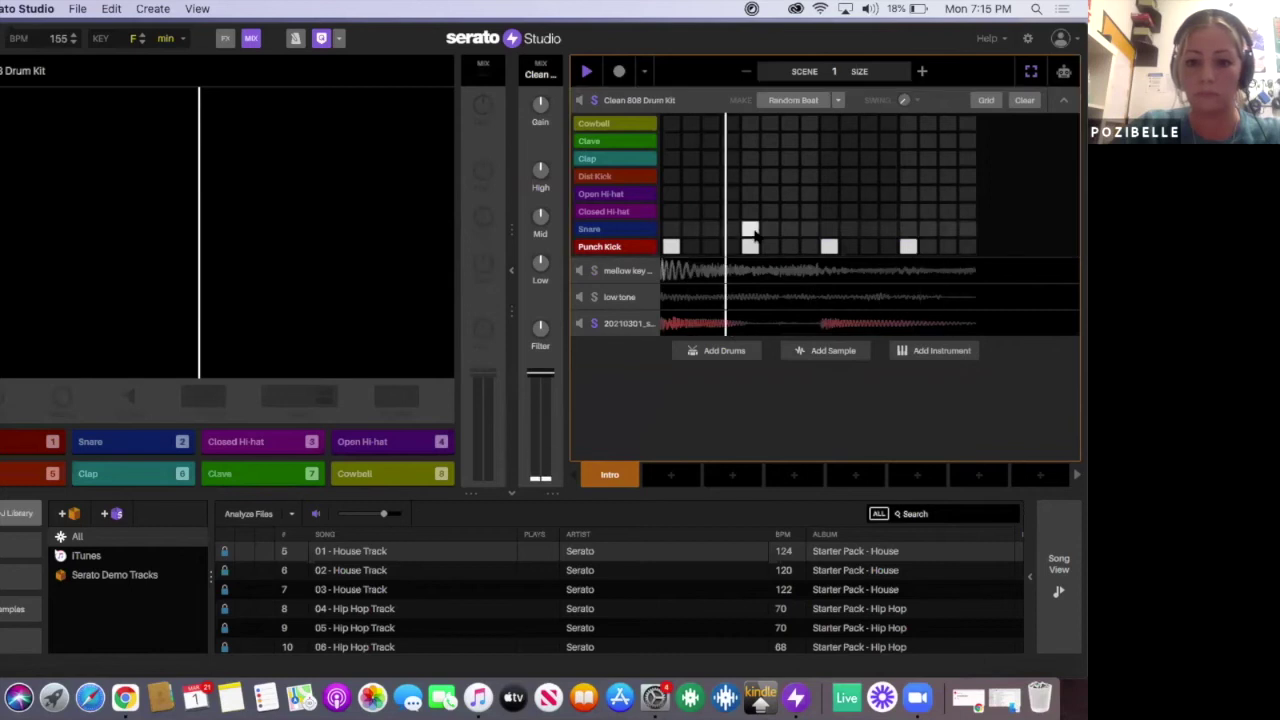
left_click(829, 229)
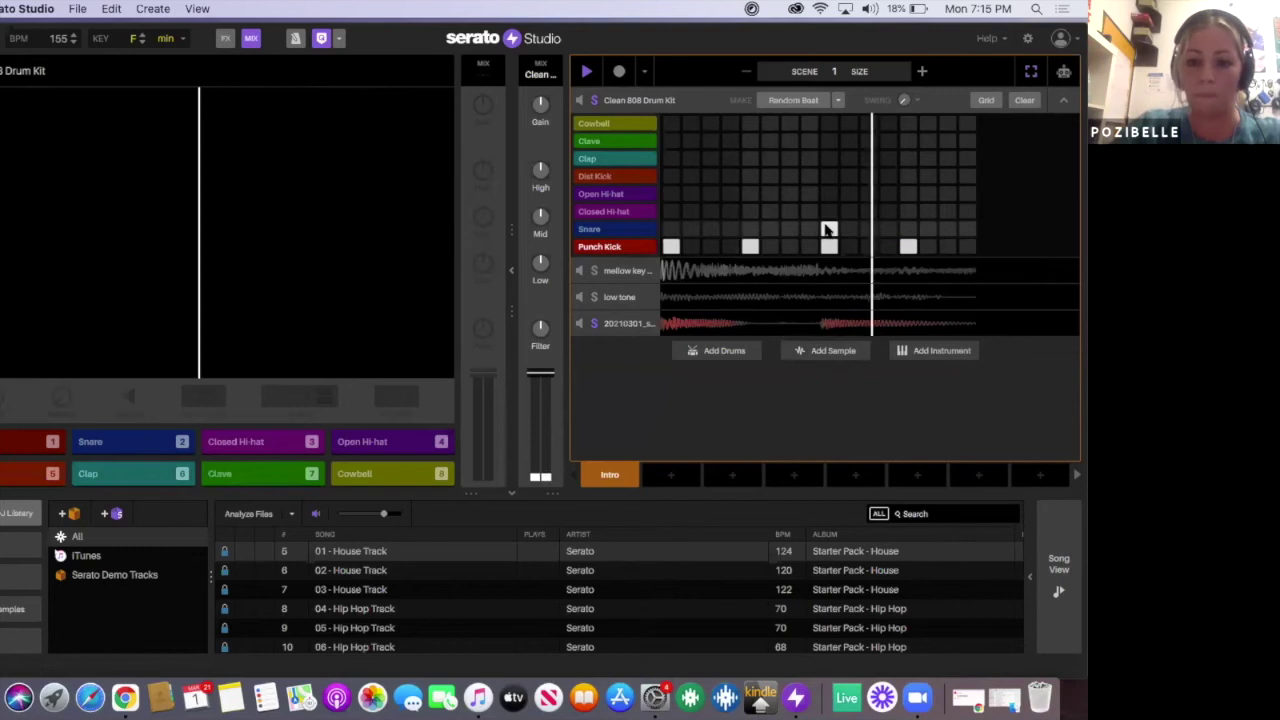
left_click(614, 229)
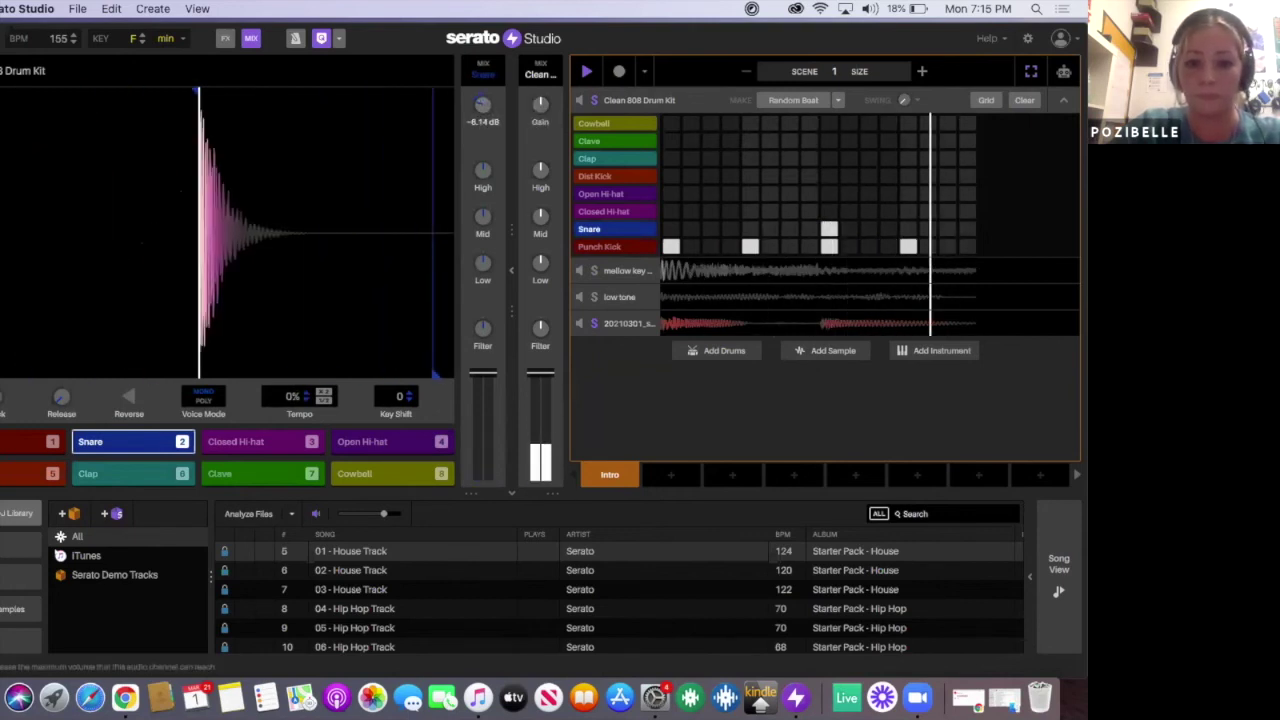
Step: Try Closed Hi-hat hits on steps 1, 3 and 10 of the drum pattern and remove them again
left_click(671, 211)
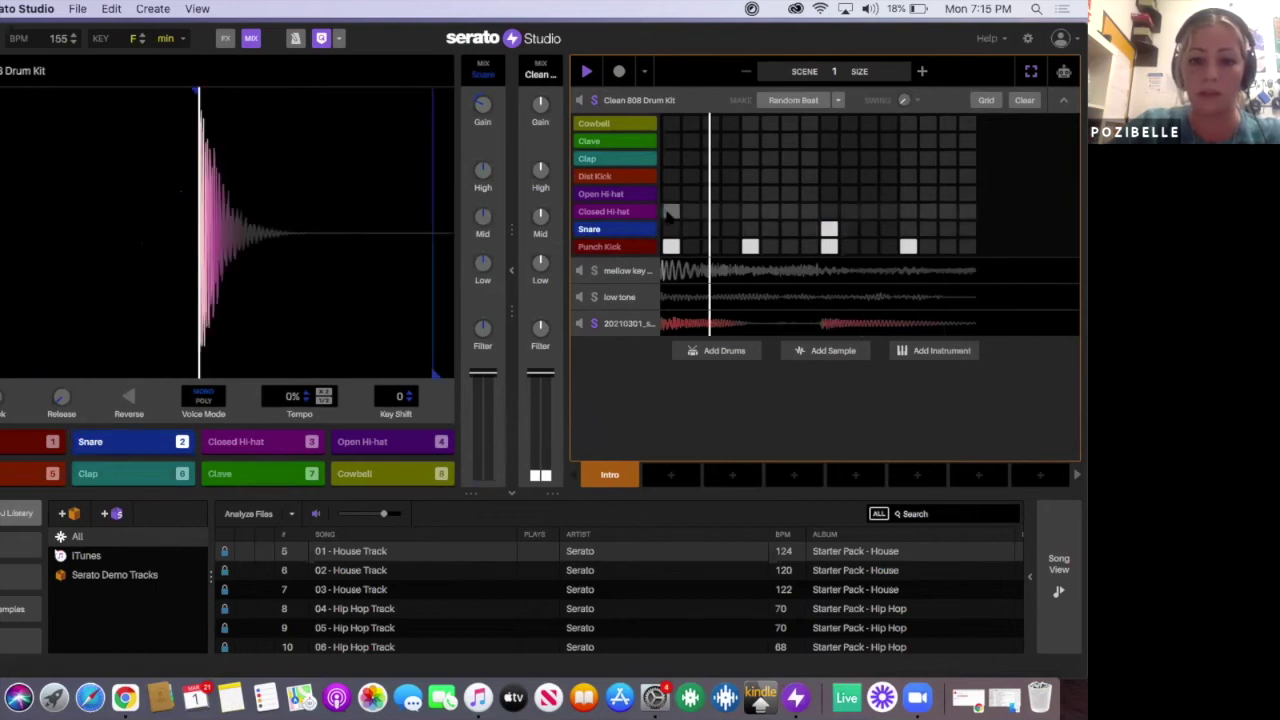
left_click(709, 211)
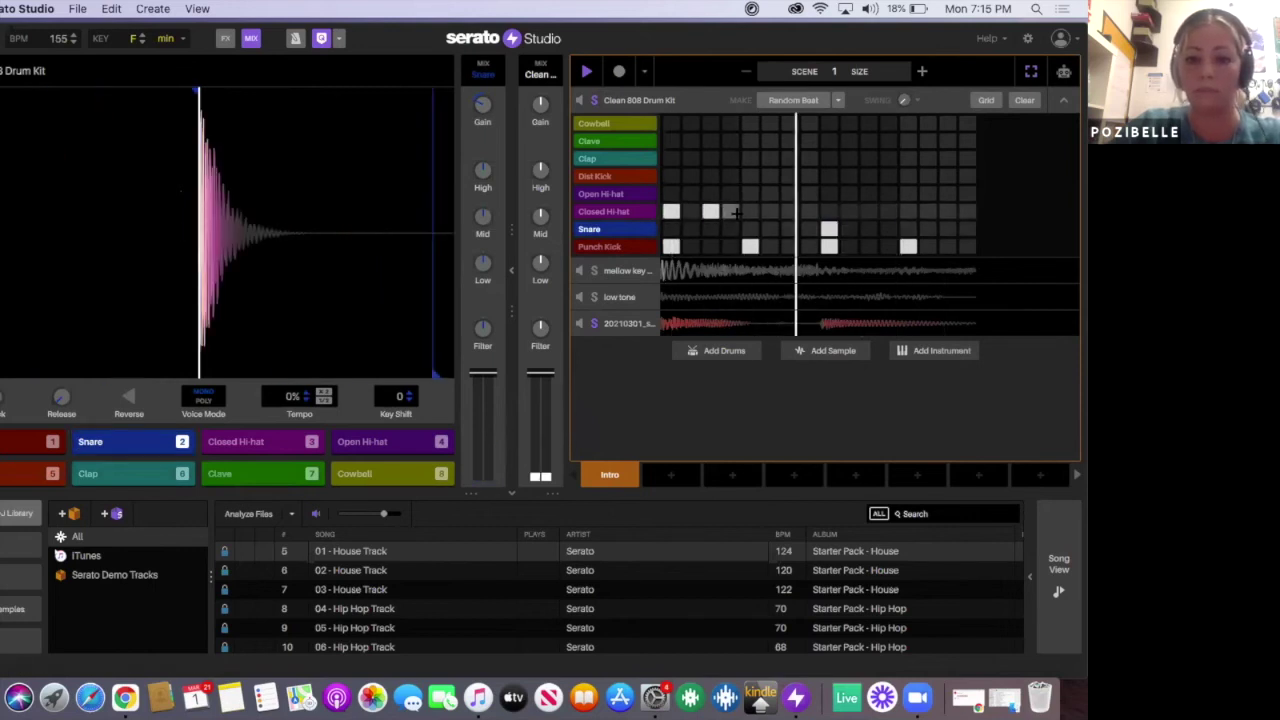
left_click(908, 211)
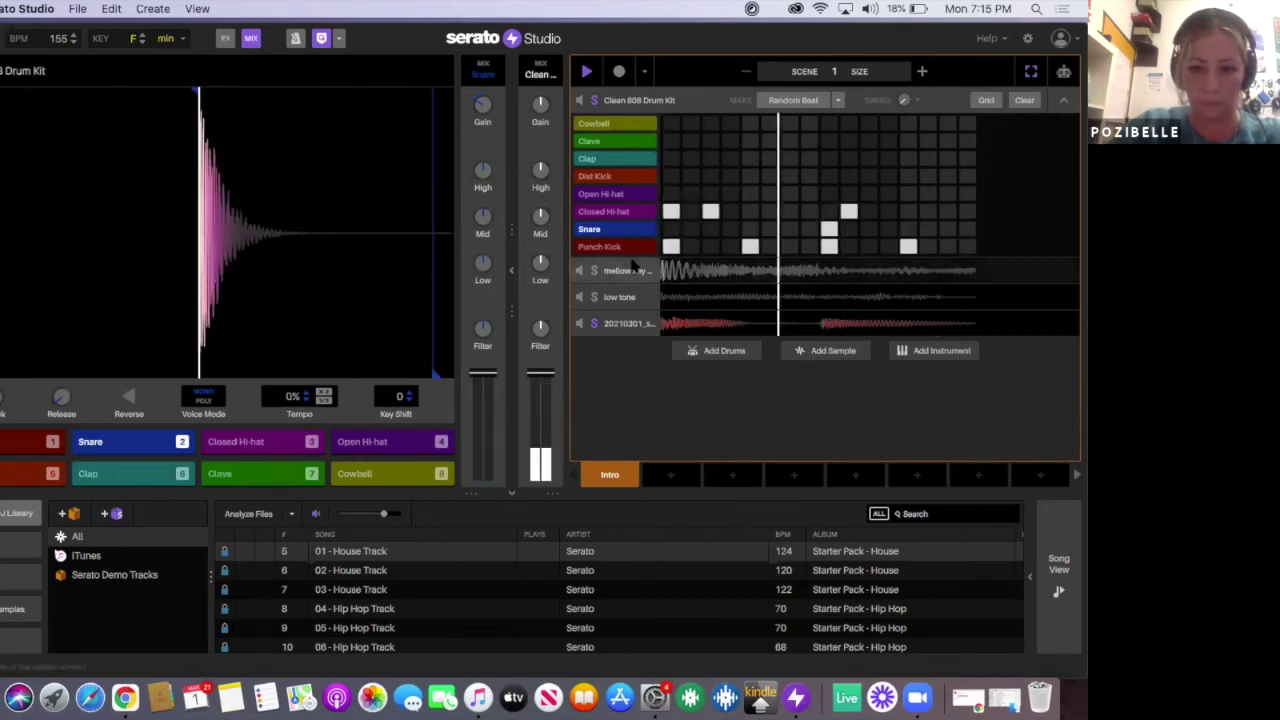
left_click(848, 211)
left_click(710, 211)
left_click(670, 211)
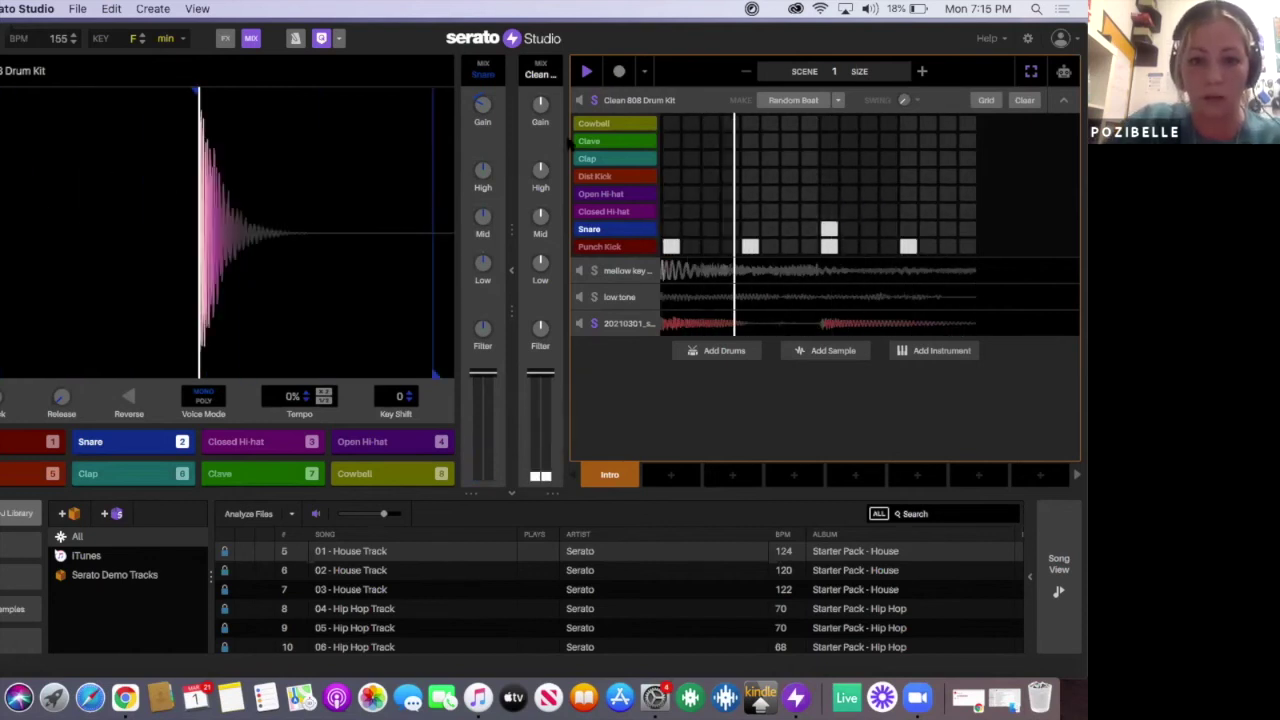
Step: Stop playback and collapse the Clean 808 Drum Kit deck
key("space")
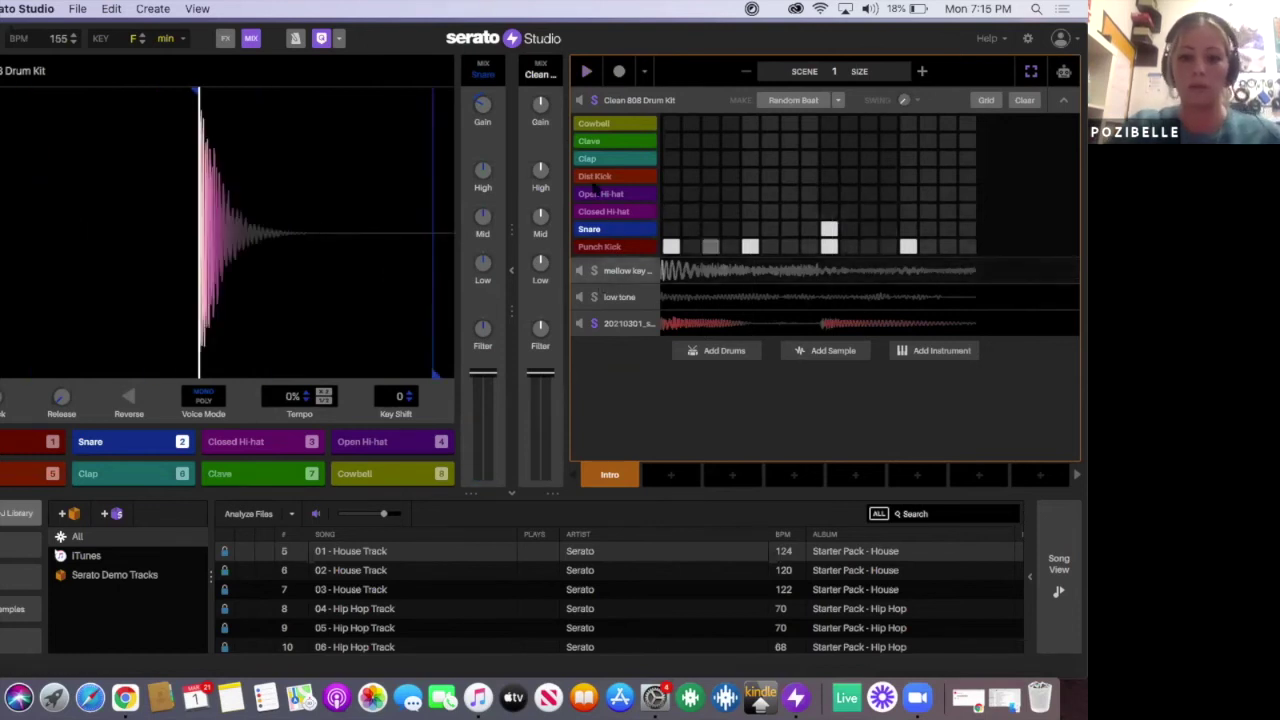
left_click(1063, 100)
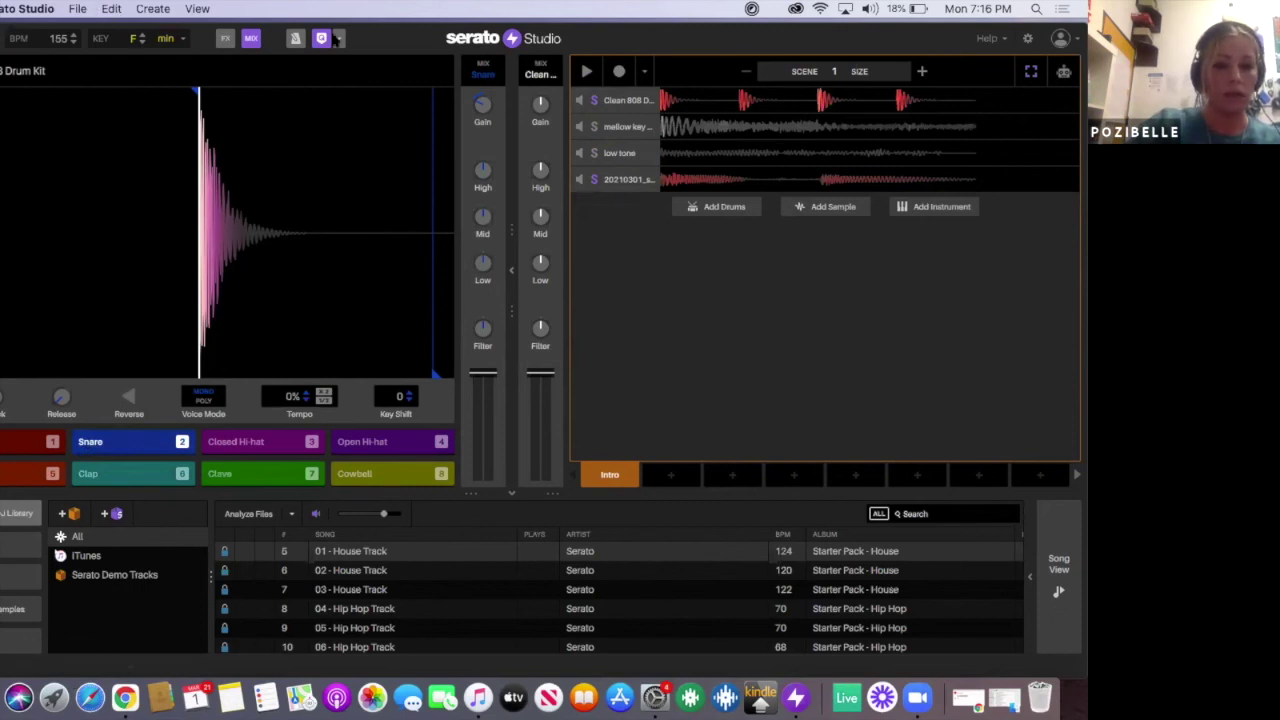
left_click_drag(340, 40, 475, 40)
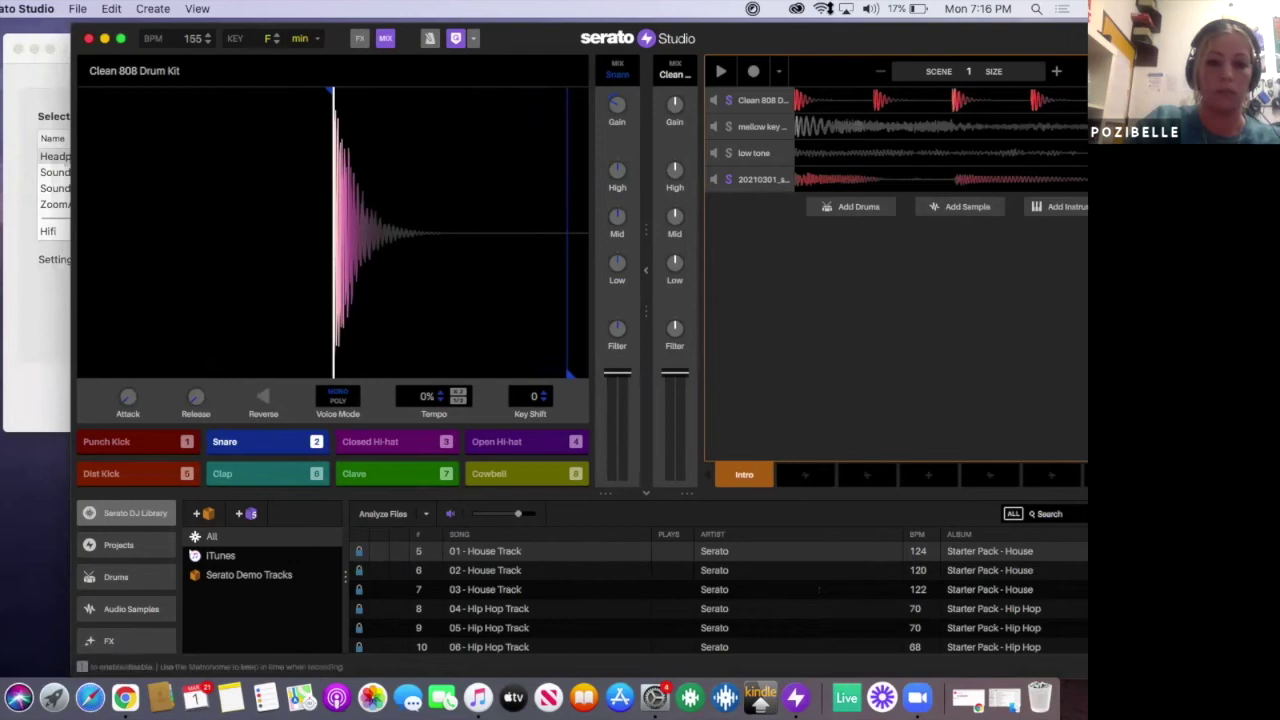
left_click_drag(783, 40, 653, 27)
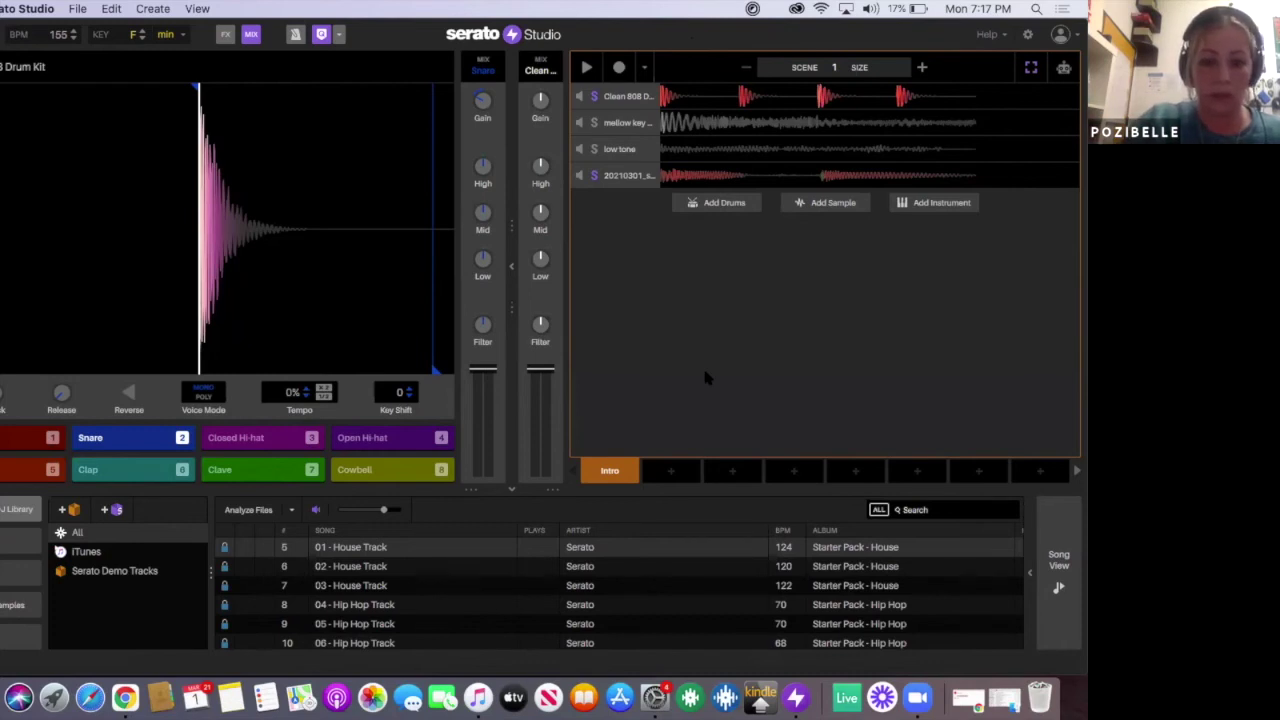
Step: Rename the 20210301_spotifyNYMM 3 deck as drum 2
left_click(625, 178)
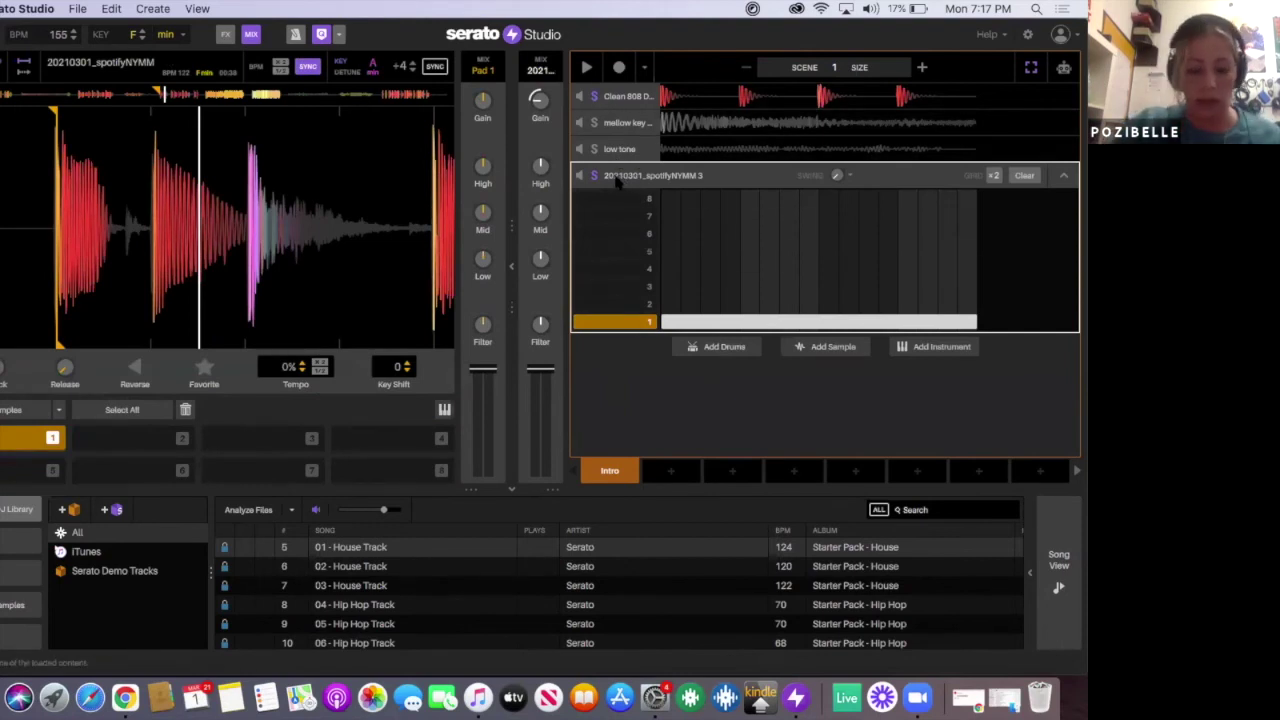
right_click(616, 180)
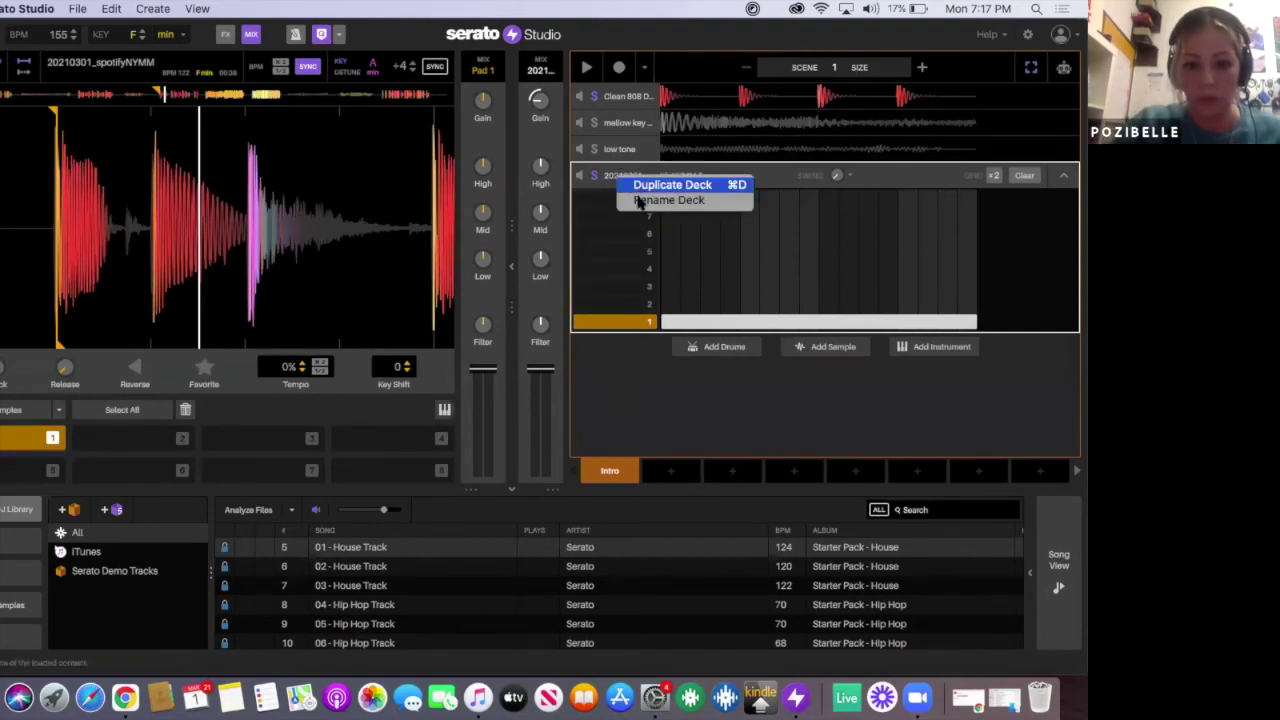
left_click(668, 200)
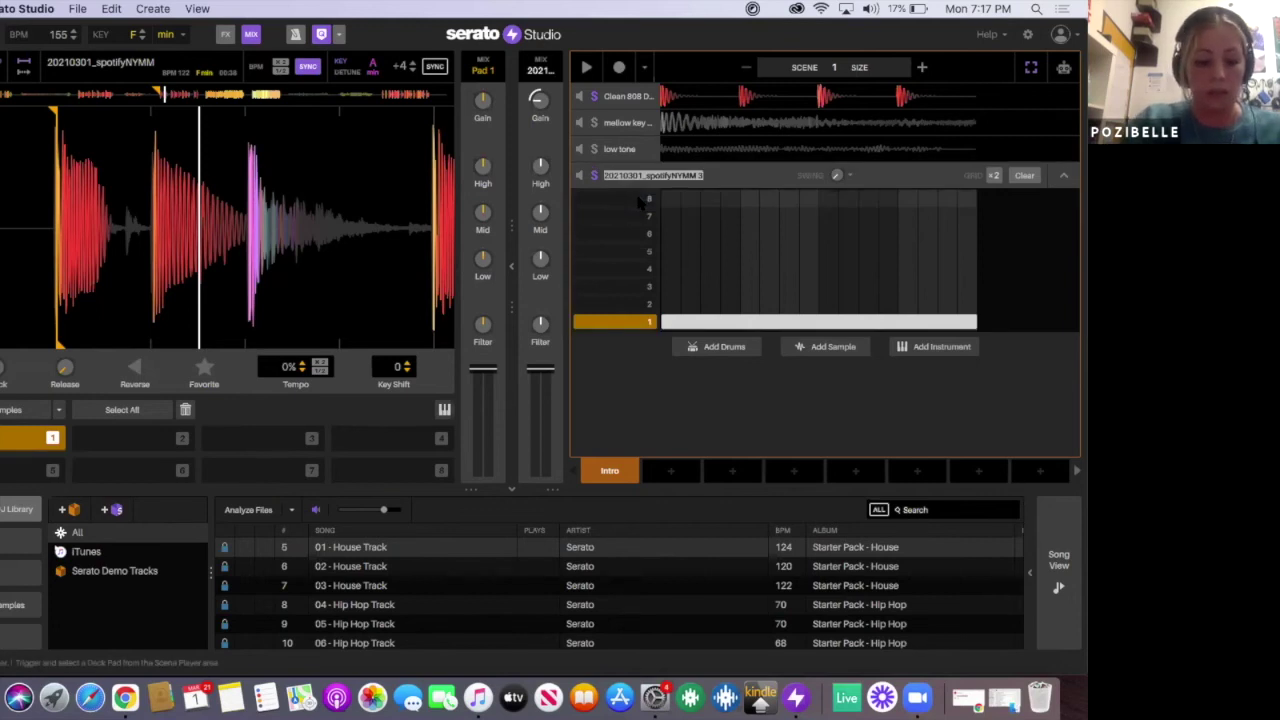
type("drum 2")
key("Return")
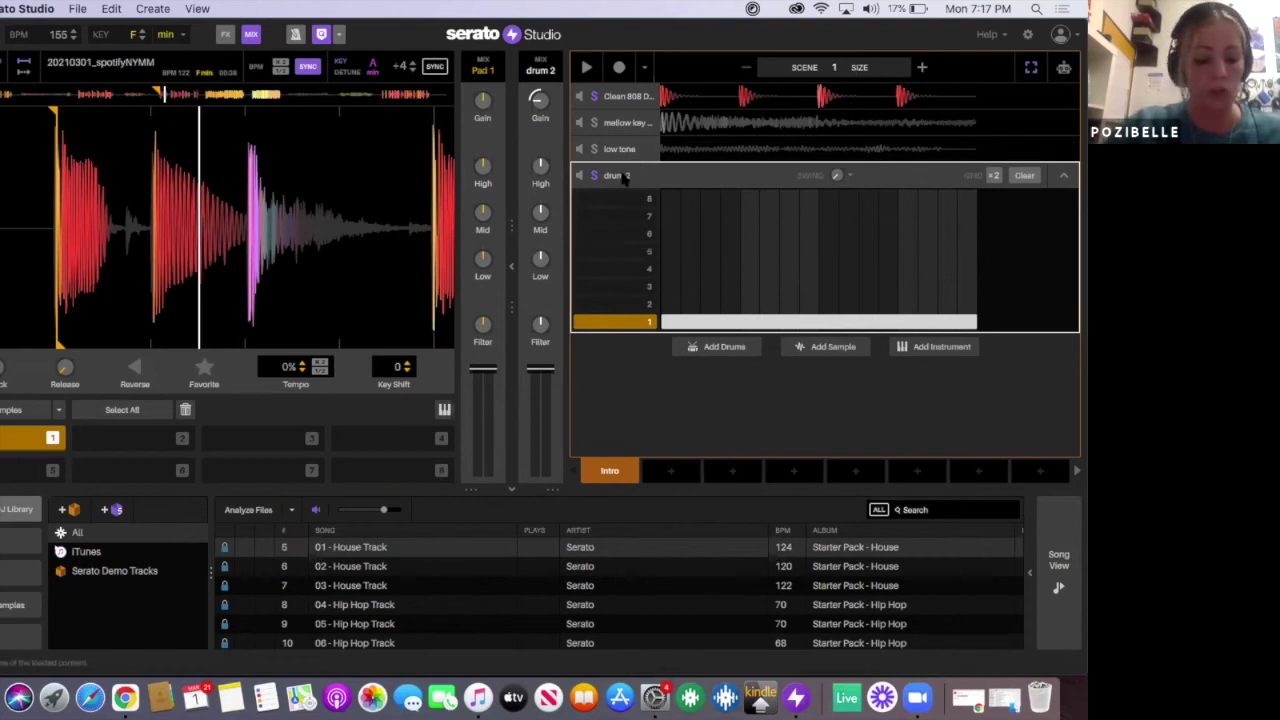
Step: Duplicate the drum 2 deck and remove the full-length pad 1 note and the pad 1 cue from the copy
right_click(626, 177)
key("Escape")
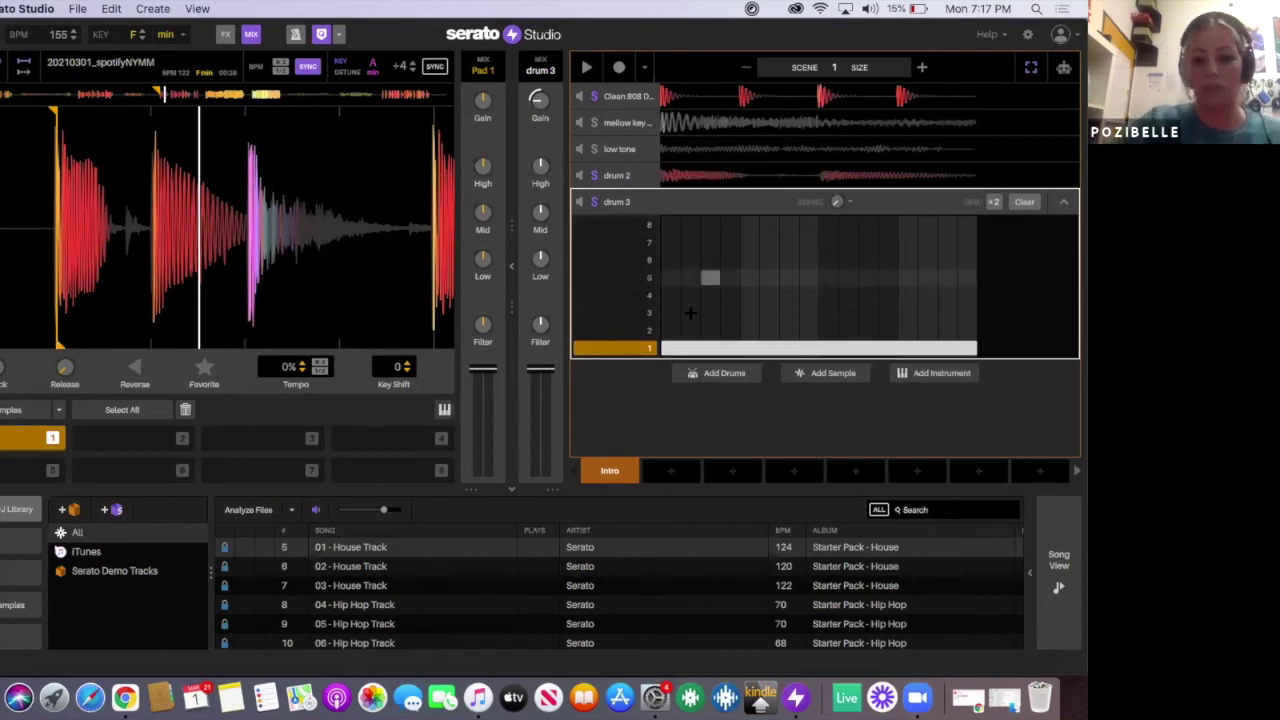
left_click(763, 349)
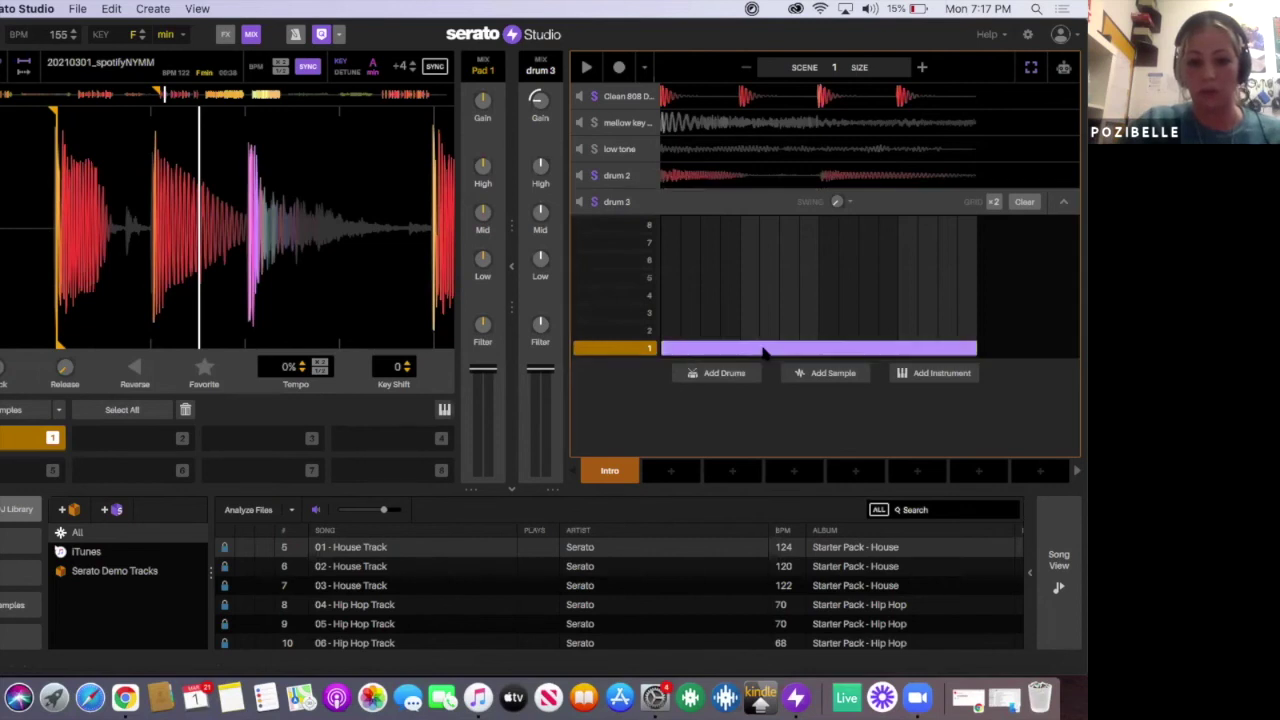
left_click(764, 349)
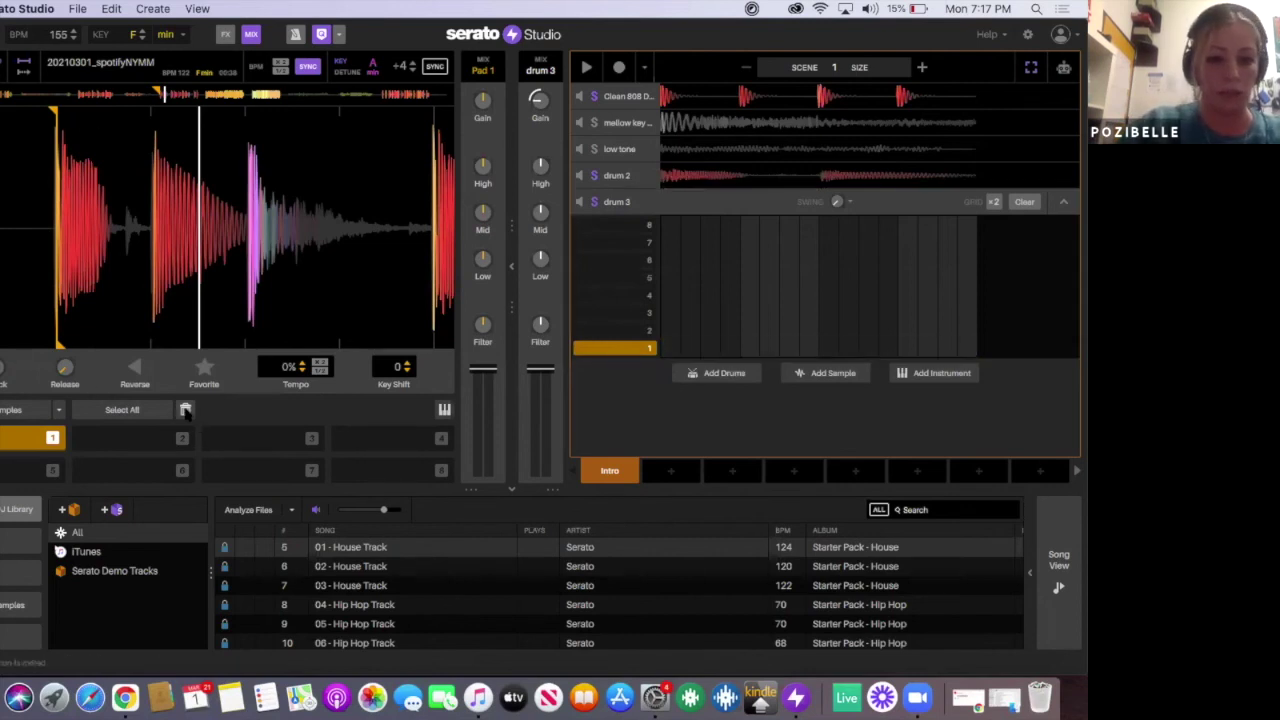
left_click(185, 411)
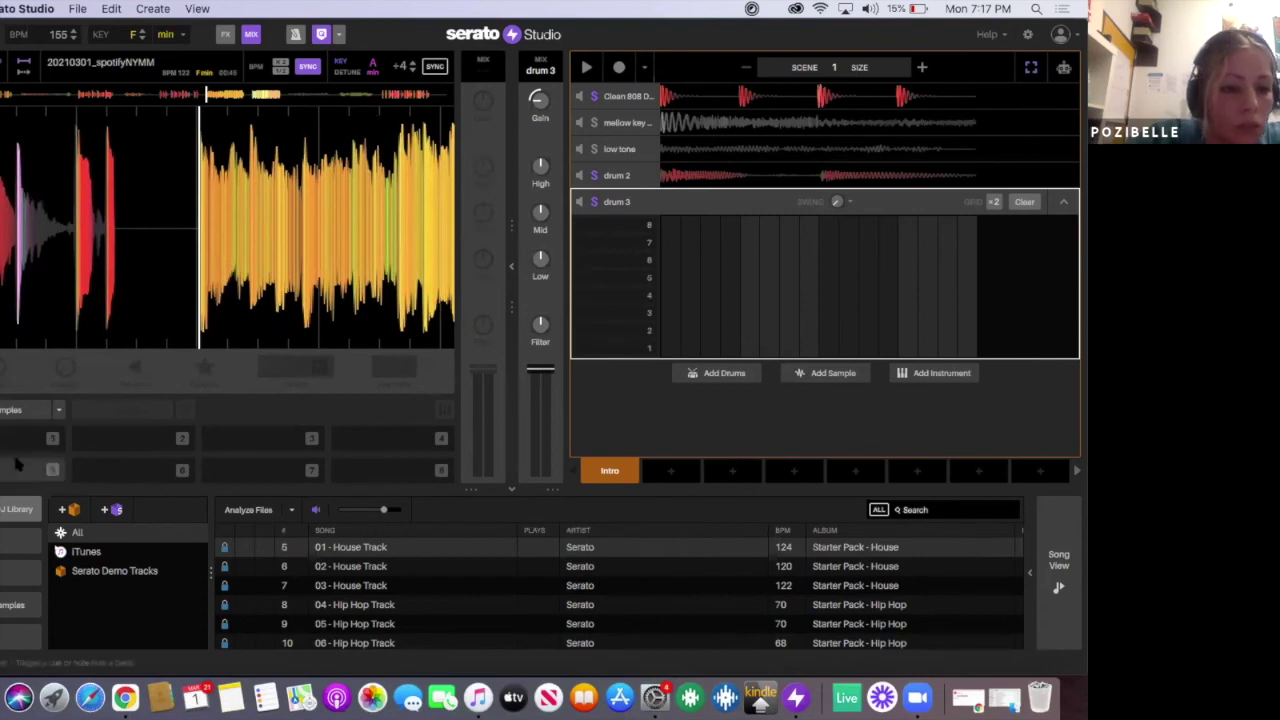
Step: Set a pad 1 cue on the drum 3 deck and reposition it at the start of the quieter phrase around 0:59
left_click(55, 437)
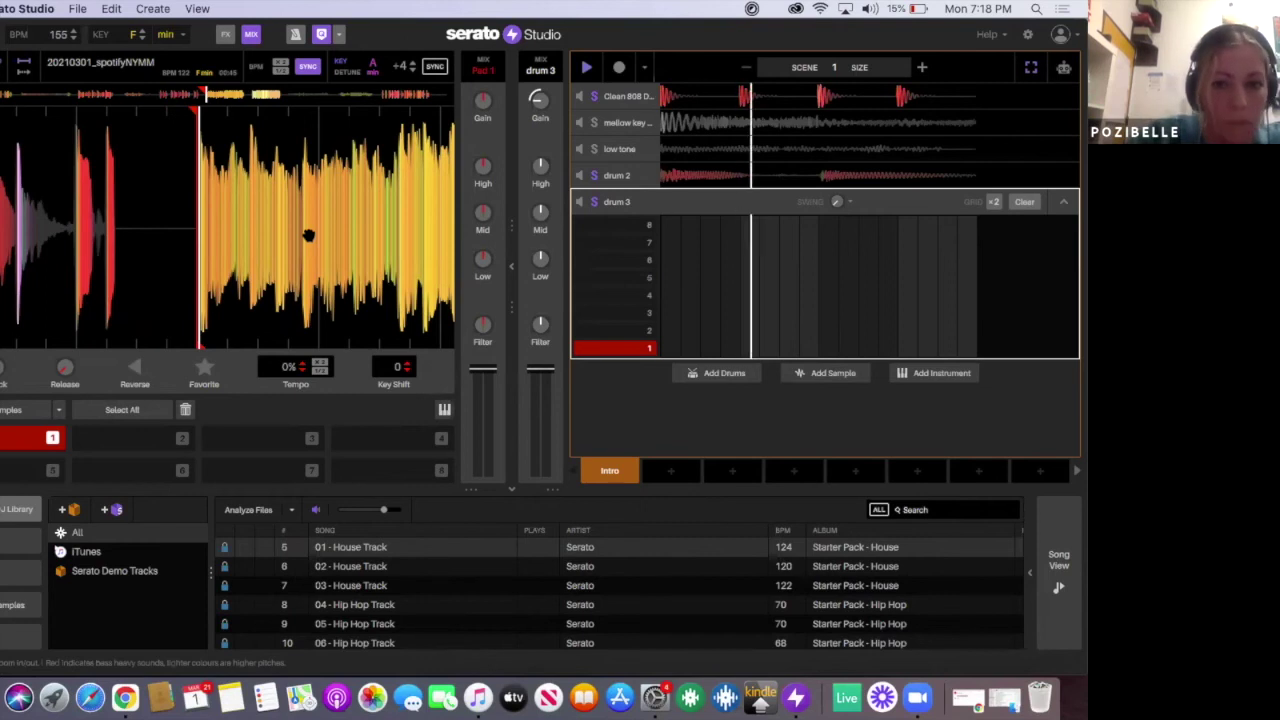
left_click(55, 469)
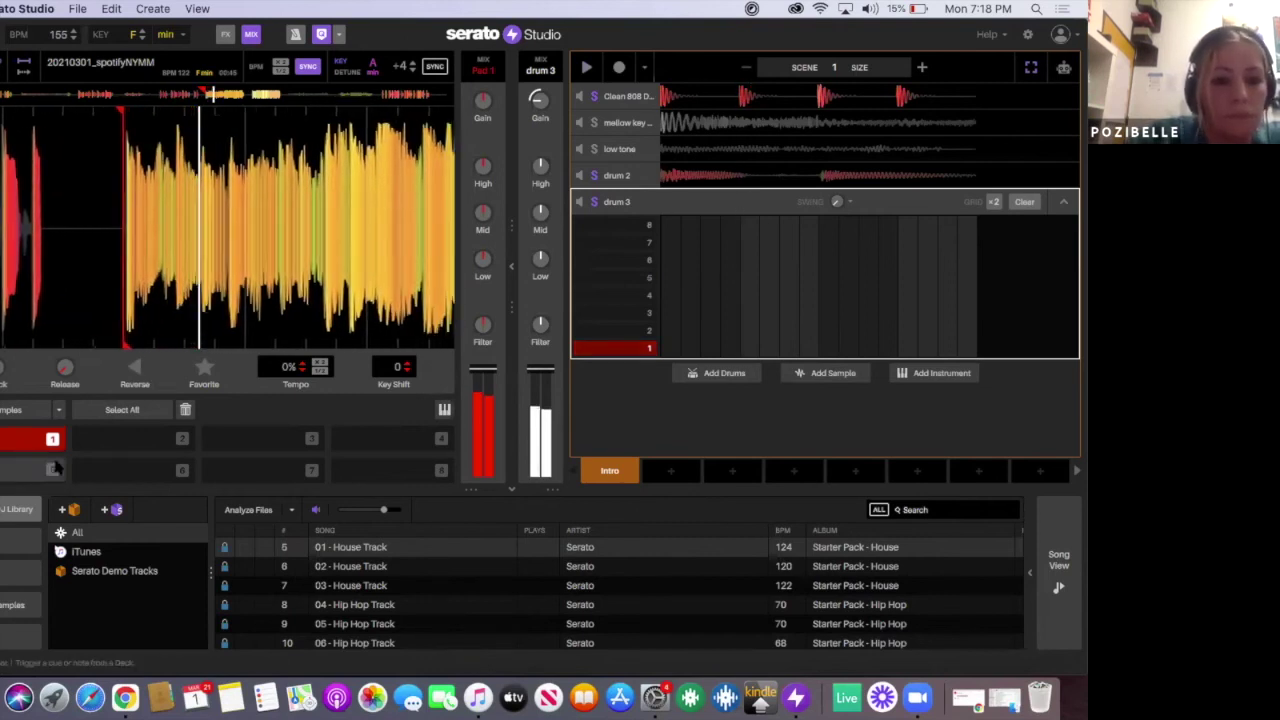
key("space")
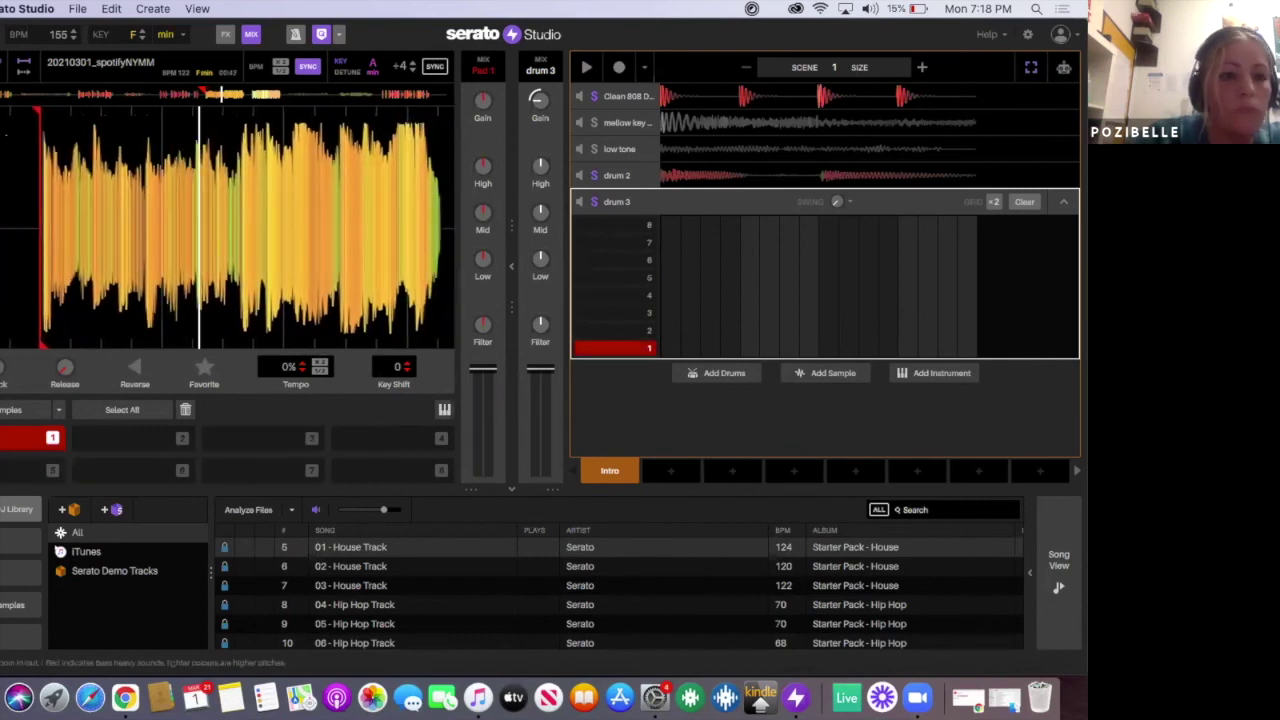
key("space")
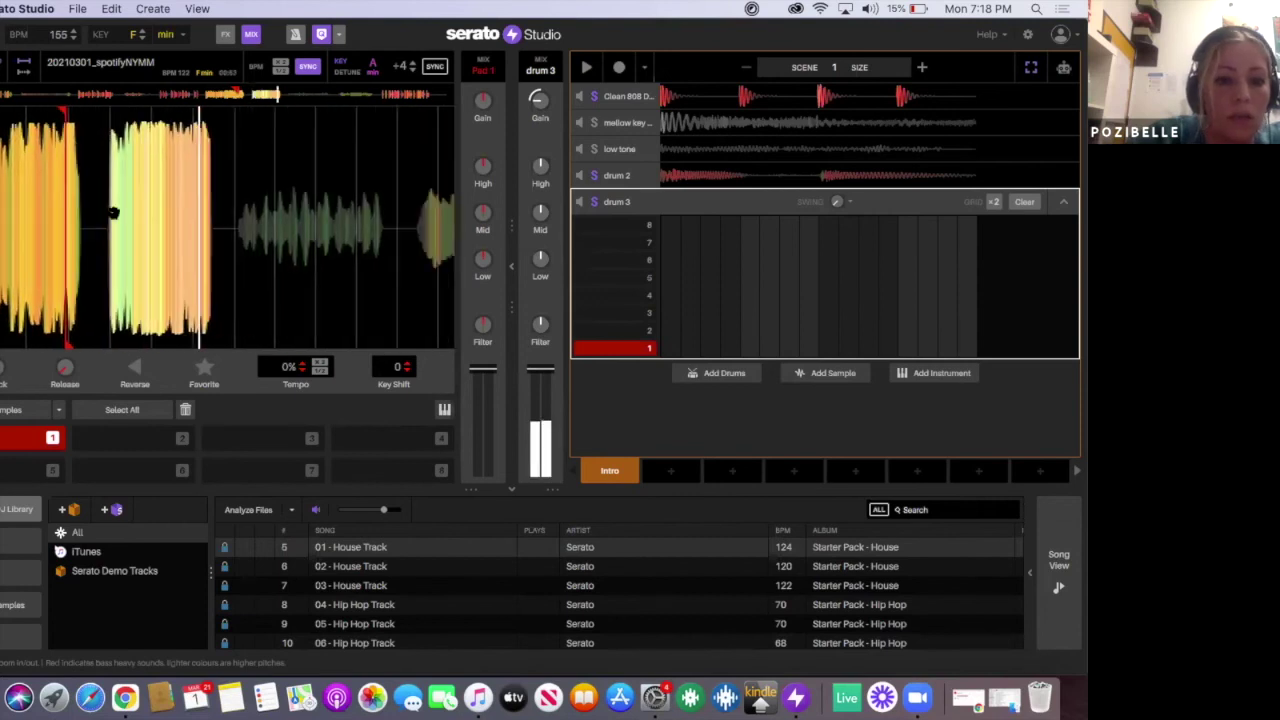
left_click_drag(65, 143, 262, 143)
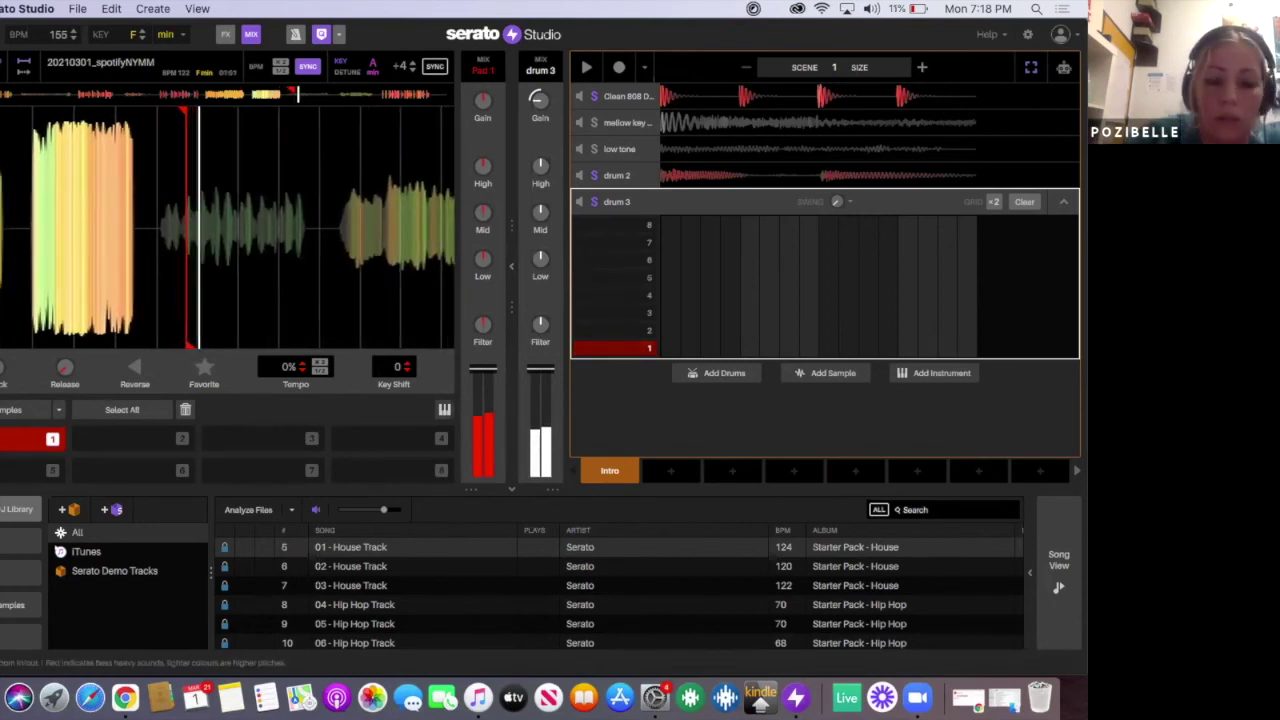
Step: During playback, sequence pad 1 on the drum 3 deck with a four-step opening note, a five-step note from step 7, and single steps 13 and 15
key("space")
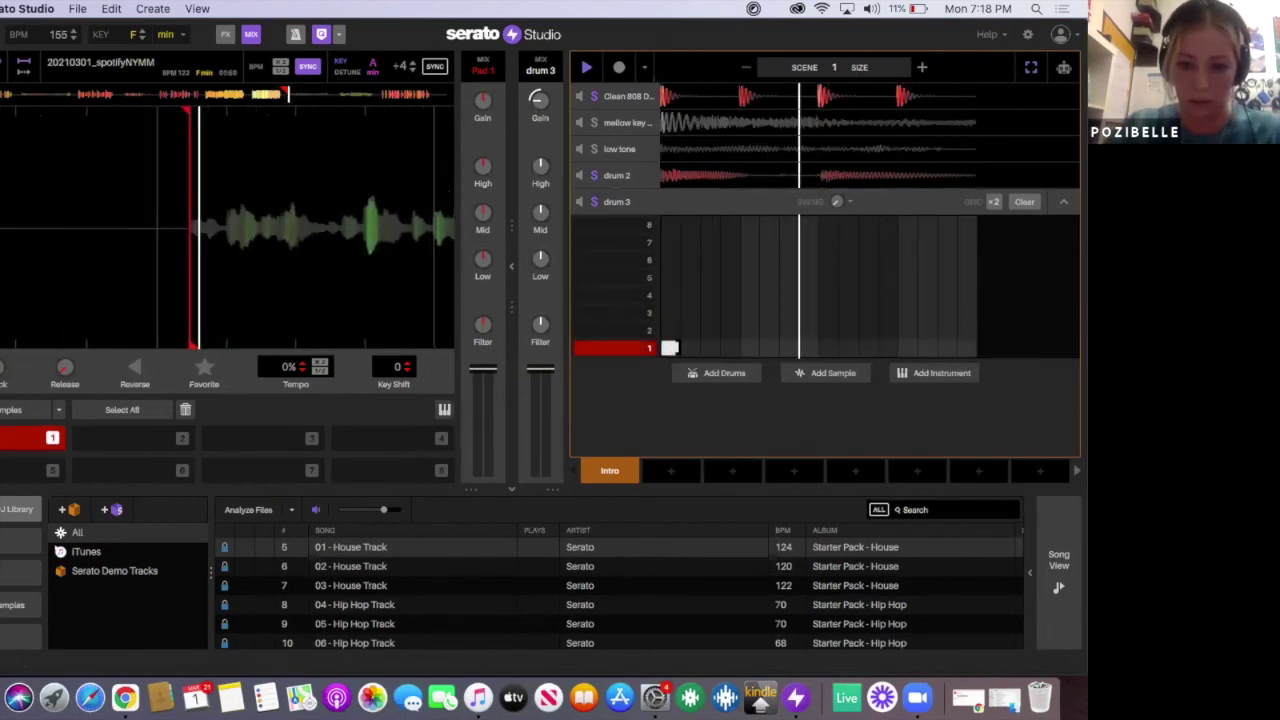
left_click_drag(680, 348, 728, 350)
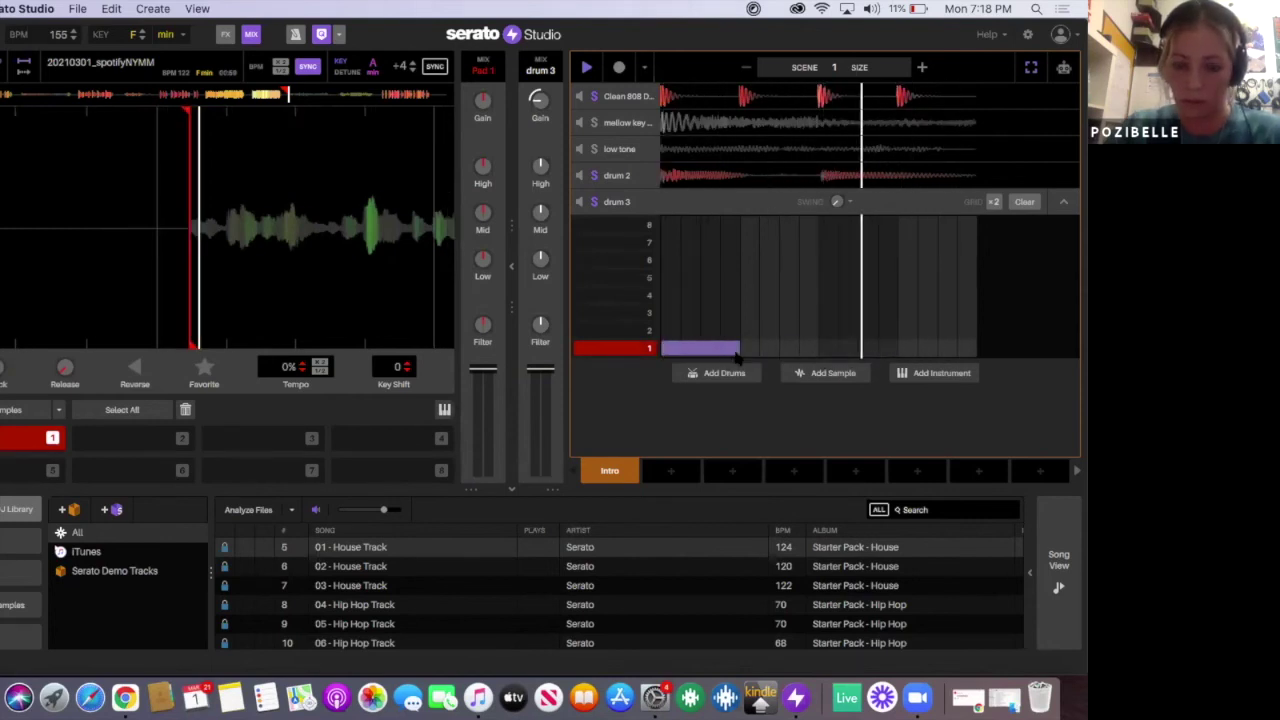
left_click(789, 348)
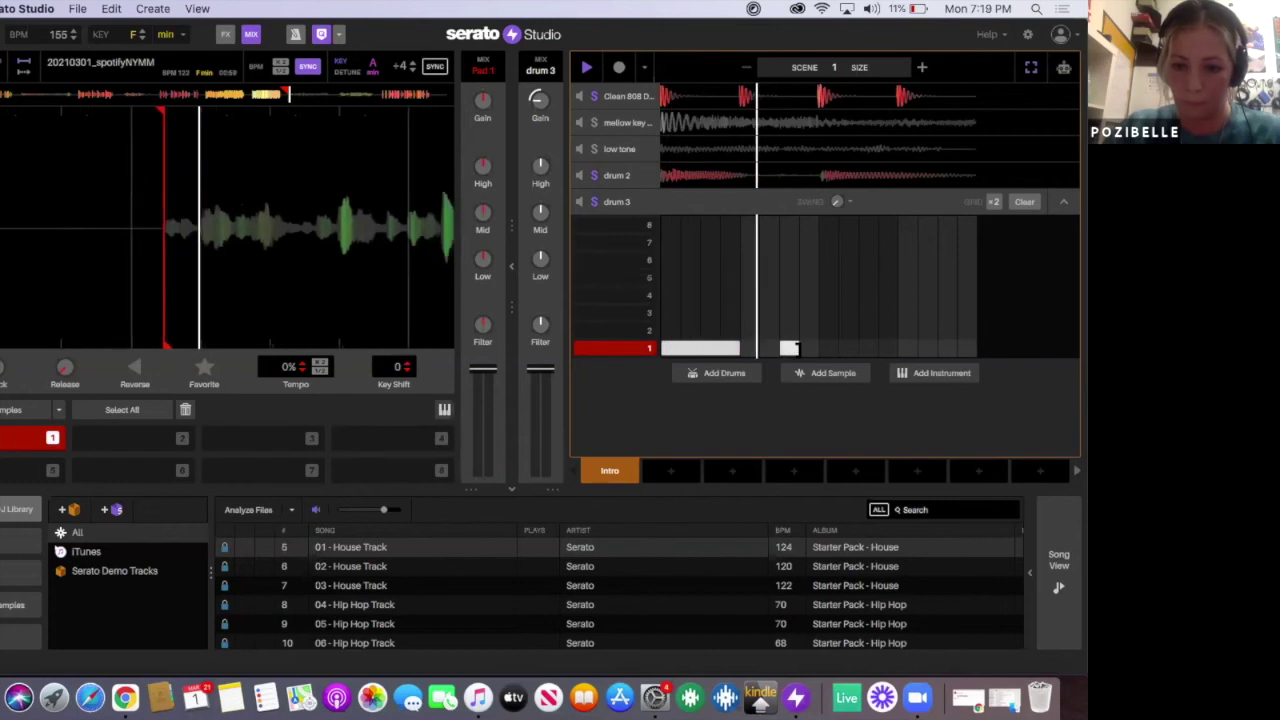
left_click_drag(795, 348, 906, 352)
left_click(906, 350)
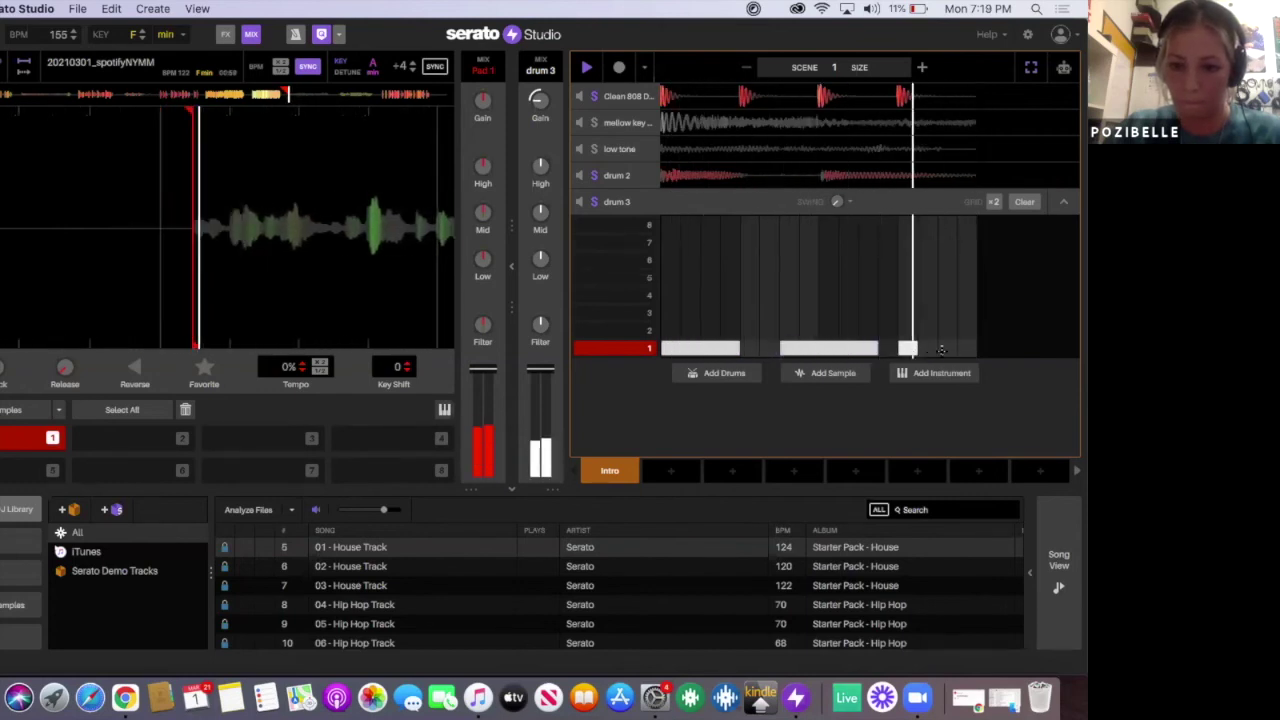
left_click(947, 350)
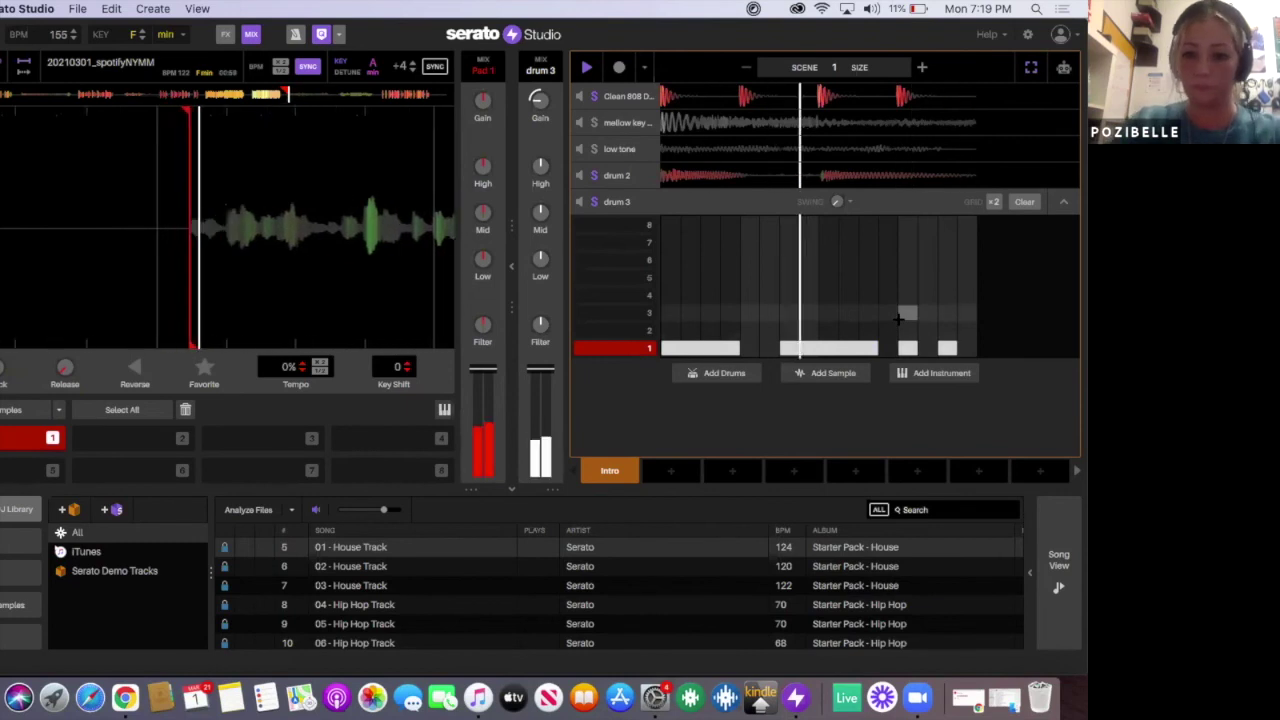
Step: Audition the loop with the new drum 3 pattern, stop playback, and extend the scene to two pages
key("space")
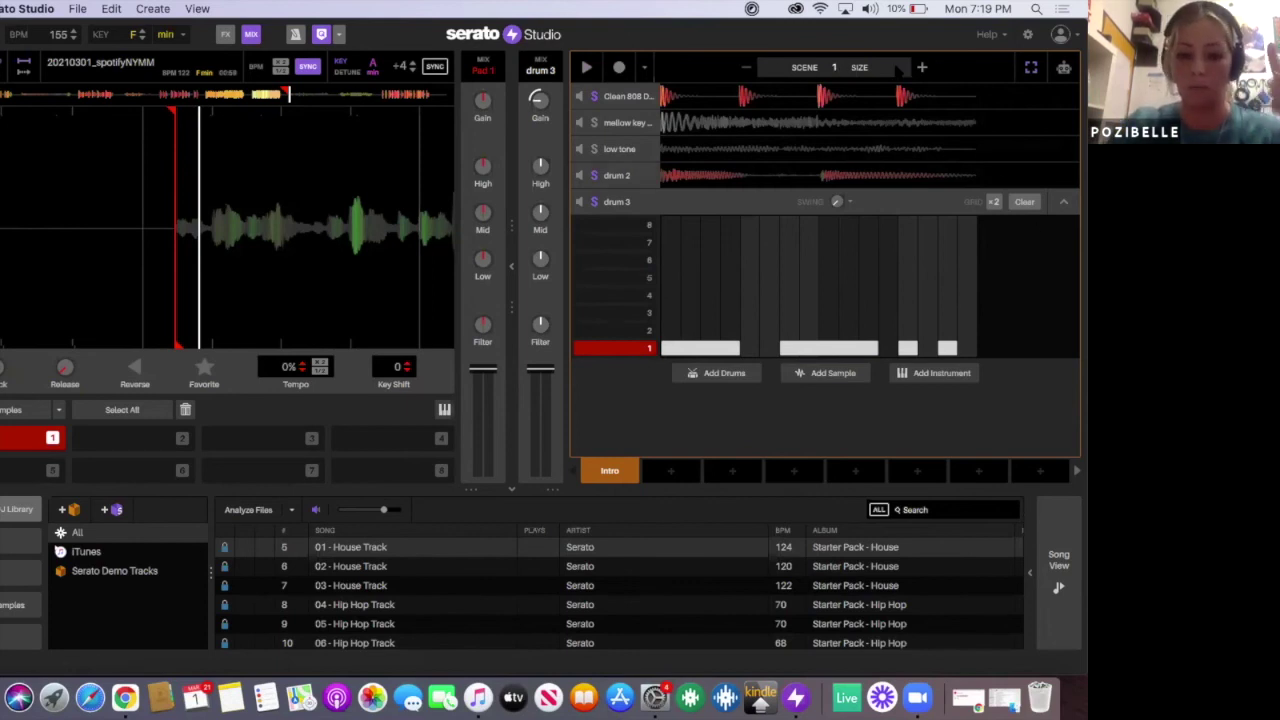
key("space")
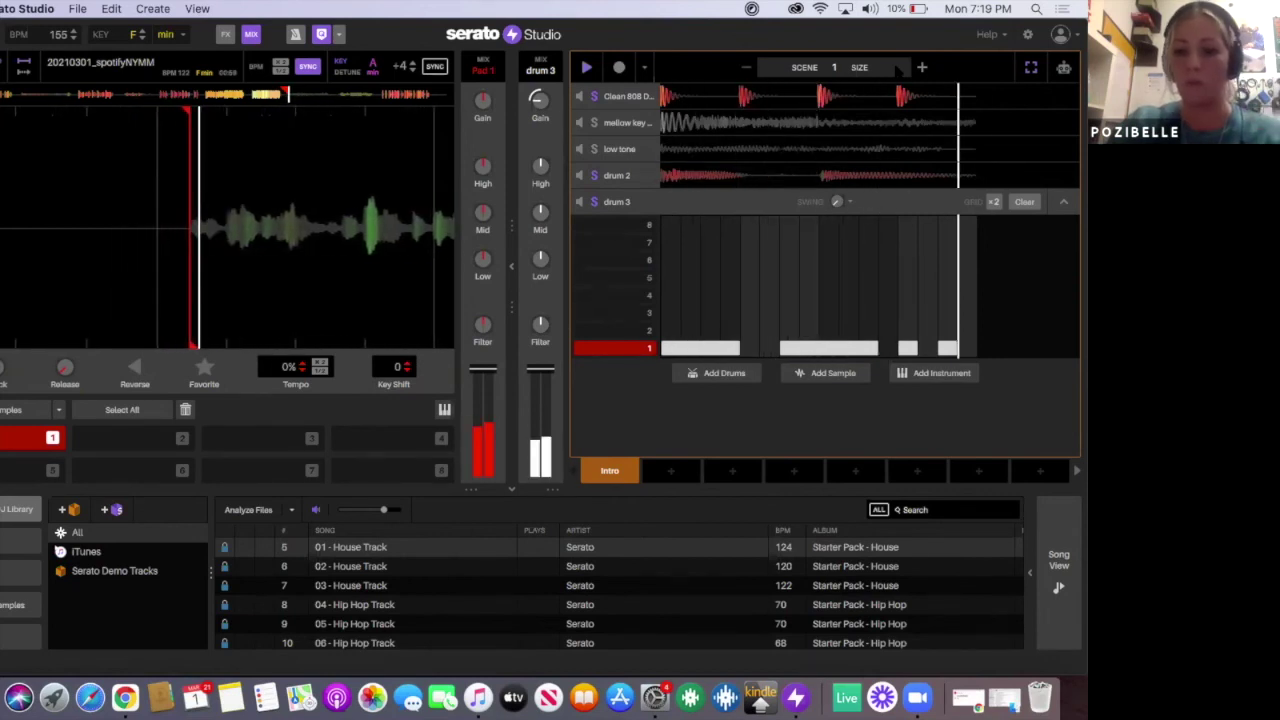
key("space")
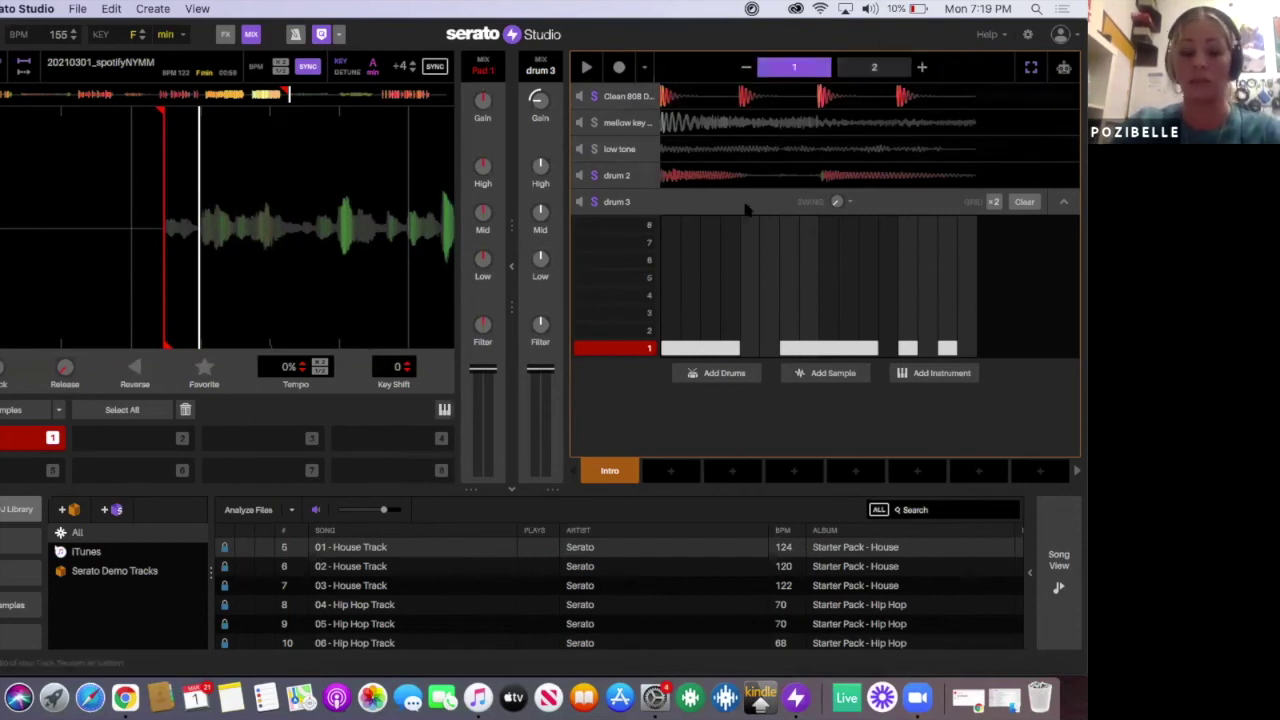
Step: Play page 2 of the scene, remove the single pad 1 notes at steps 13 and 15 from drum 3, and stop playback
key("space")
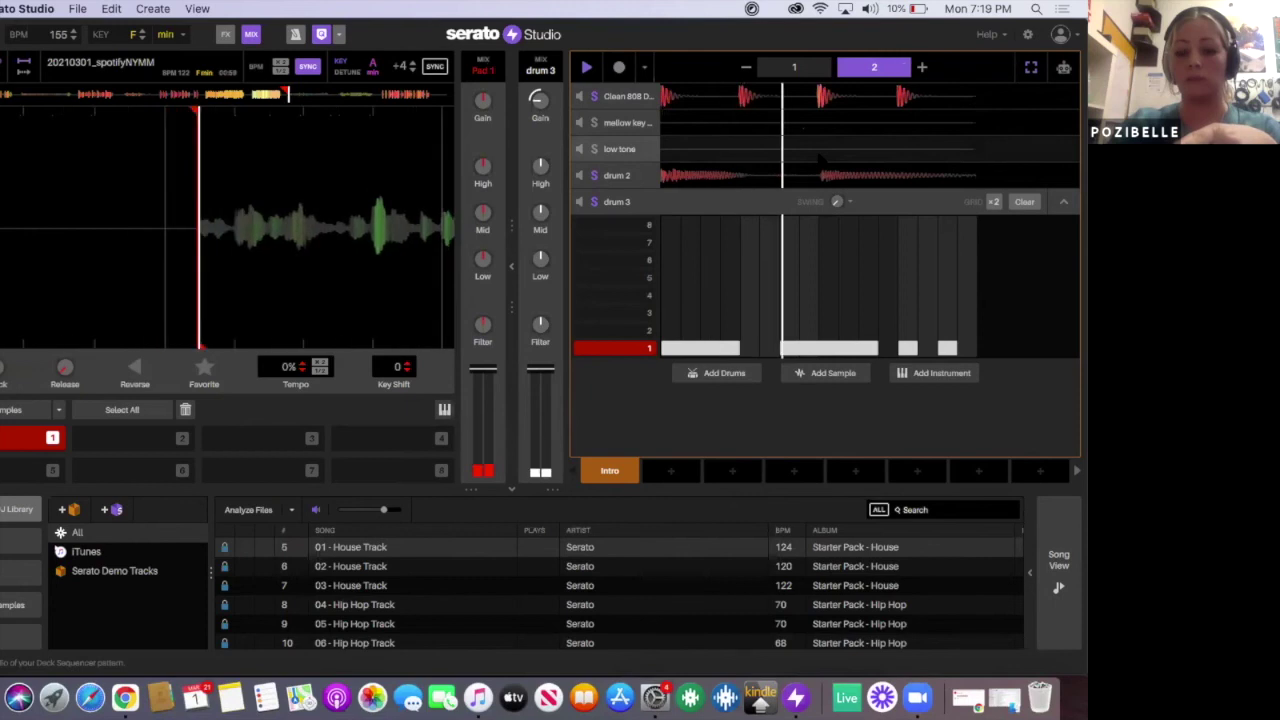
key("space")
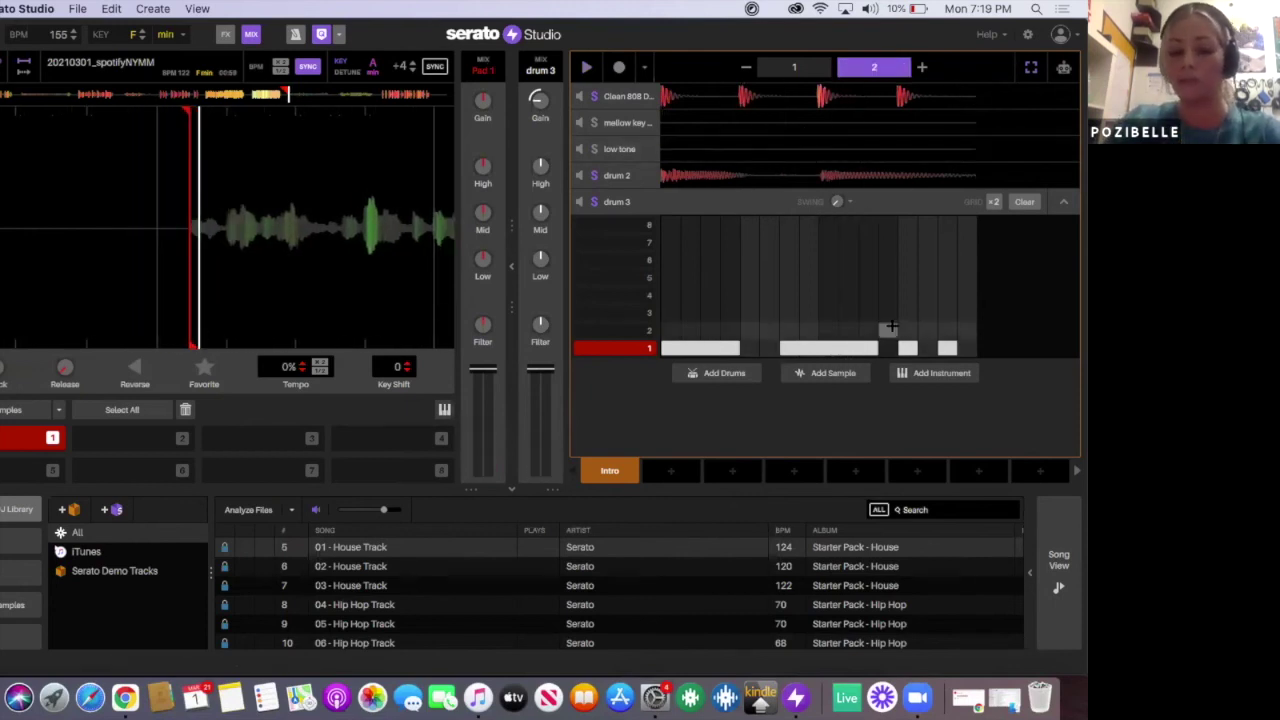
left_click(947, 349)
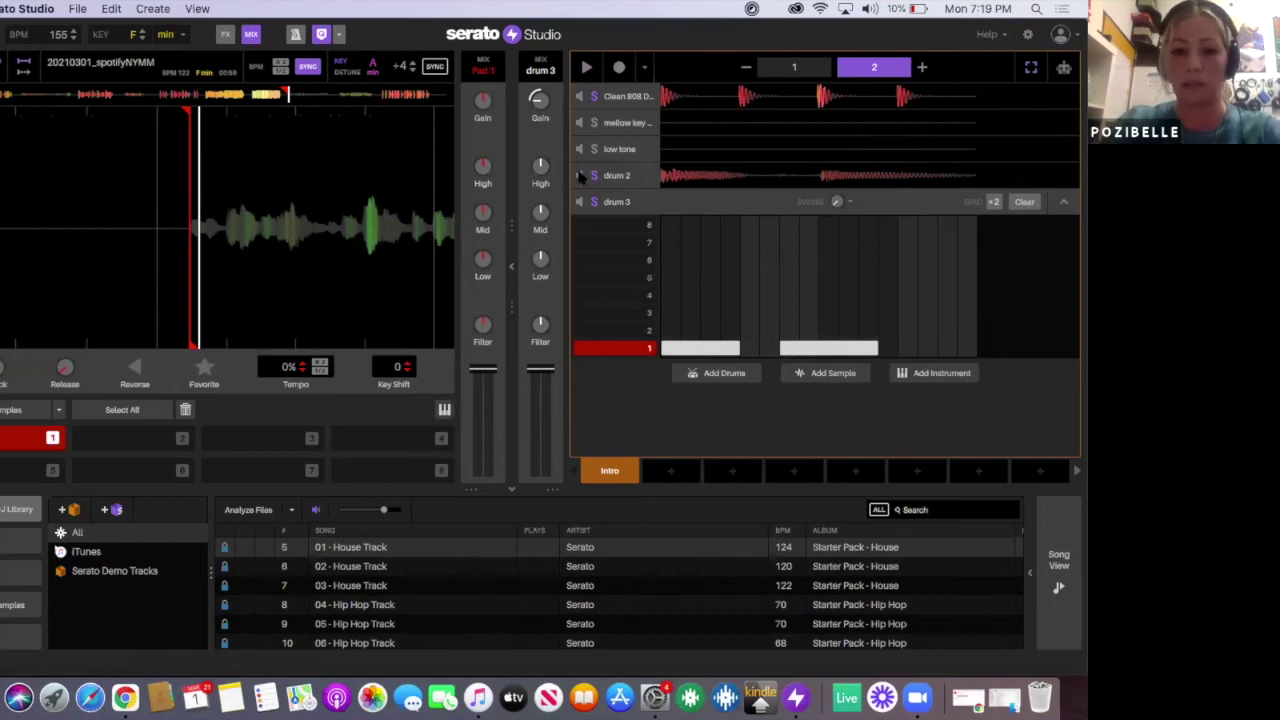
Step: Go through the drum 2, low tone and mellow key clap decks and remove mellow key clap's last pad 3 note on page 2
left_click(619, 176)
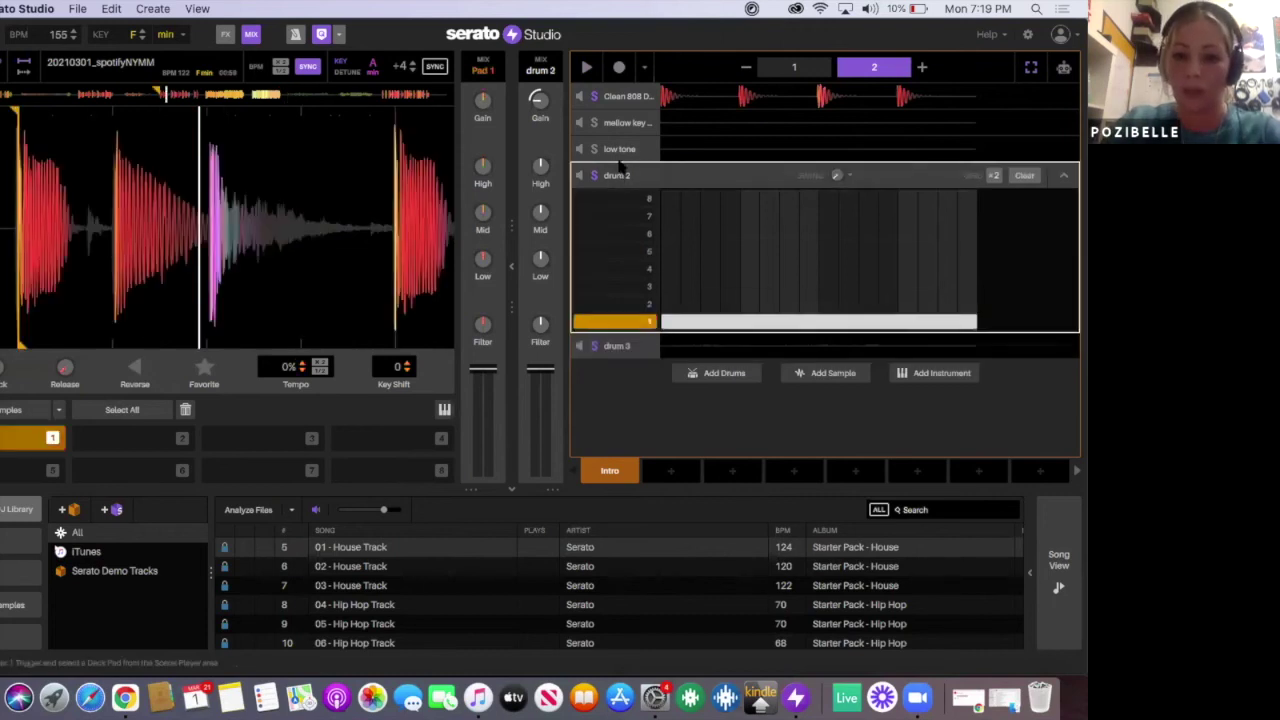
left_click(619, 150)
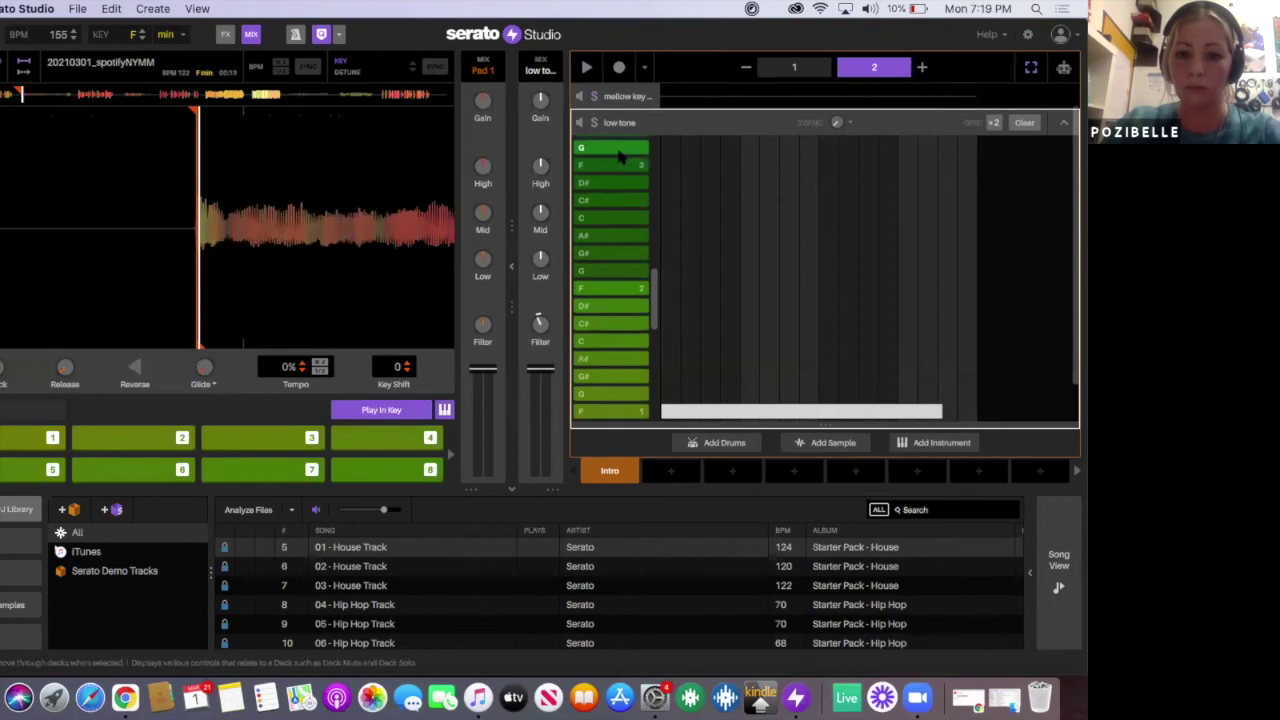
left_click(618, 97)
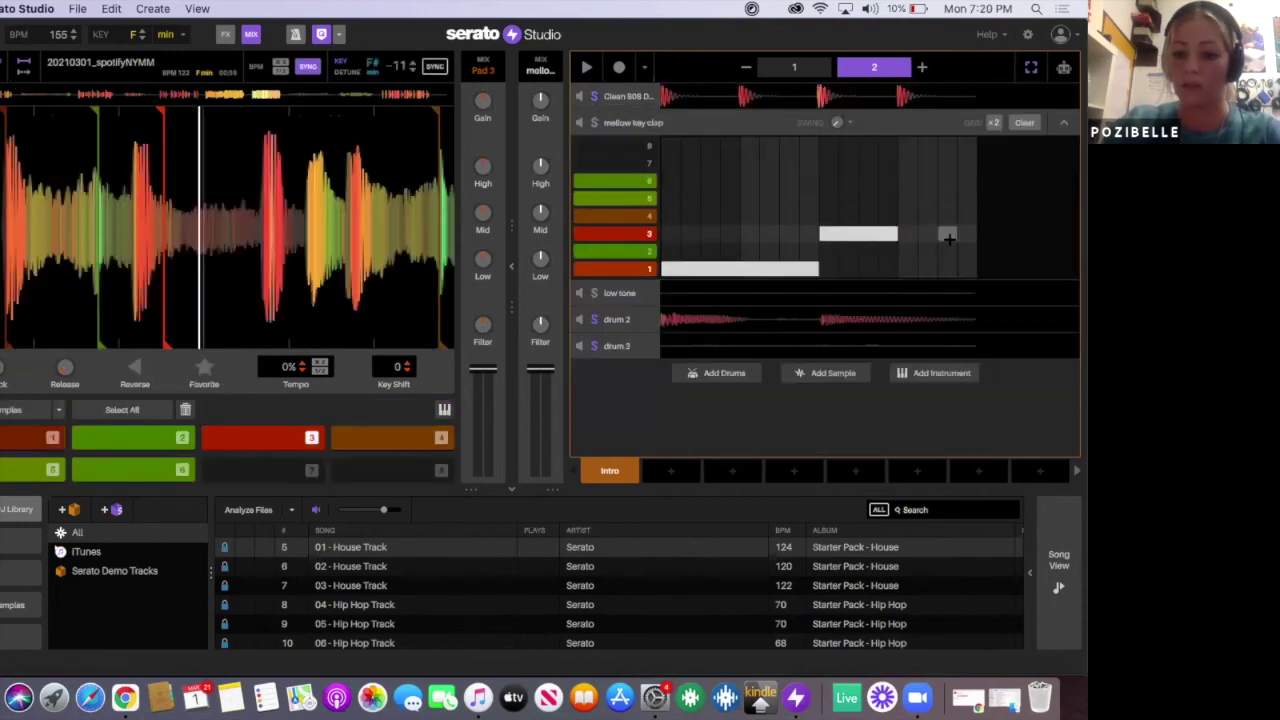
key("space")
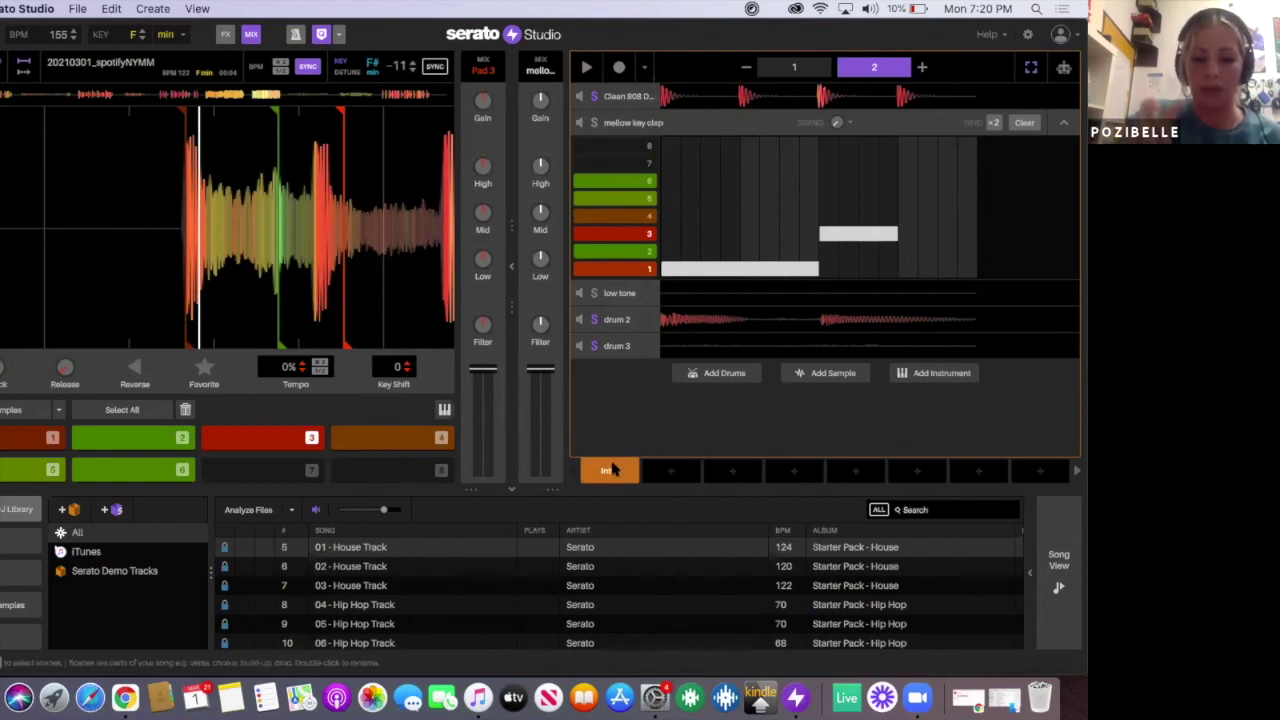
Step: Copy the Intro scene into Scene 2, switch between both scenes to compare them, and play Scene 2
left_click(671, 472)
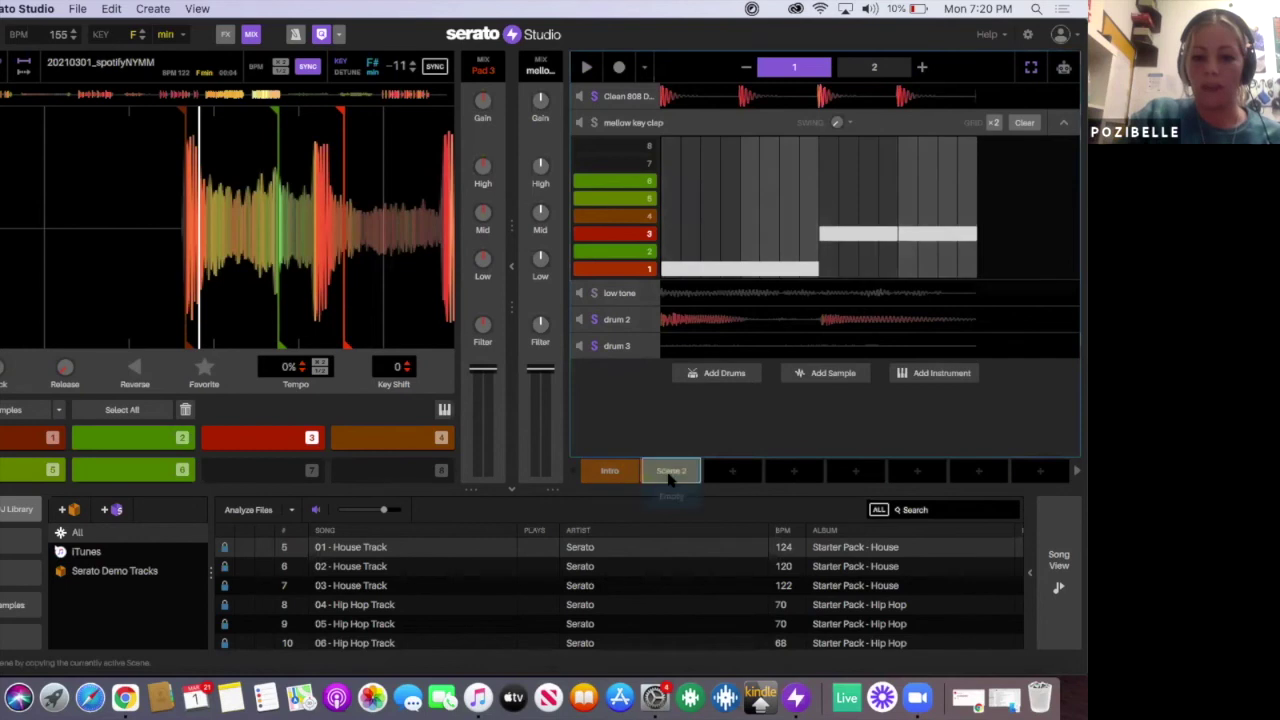
left_click(612, 474)
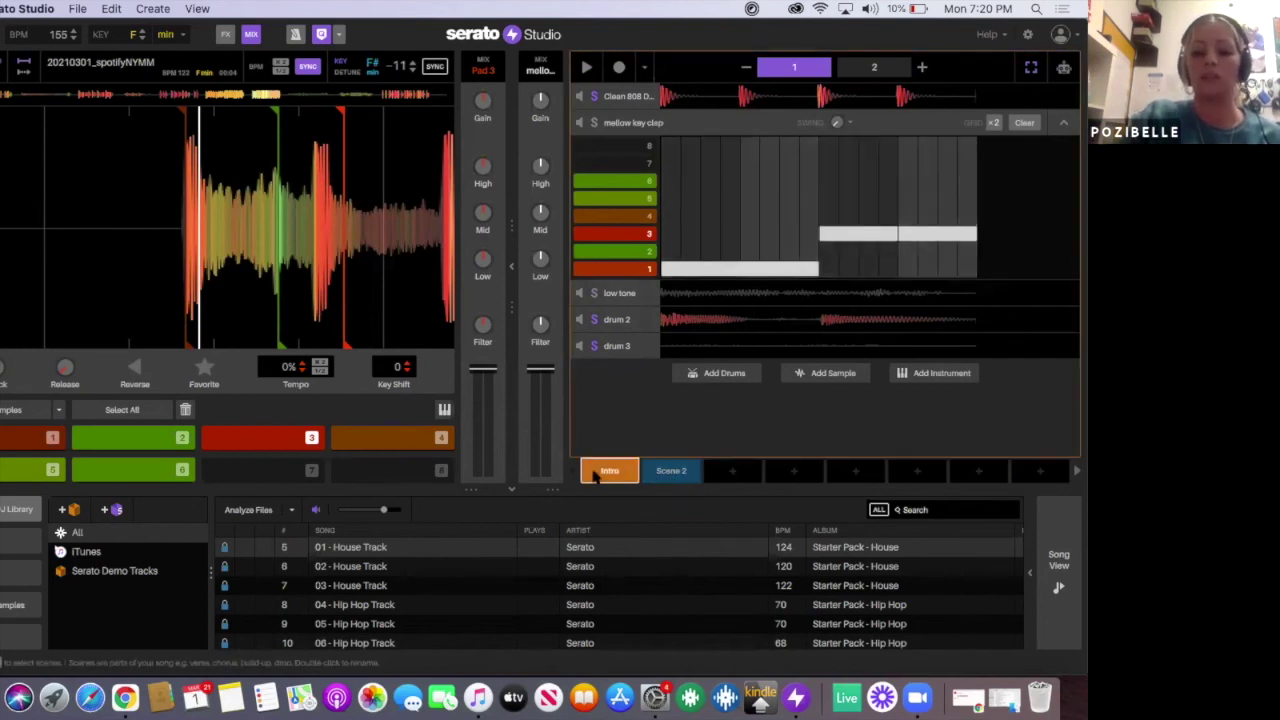
left_click(673, 474)
left_click(609, 474)
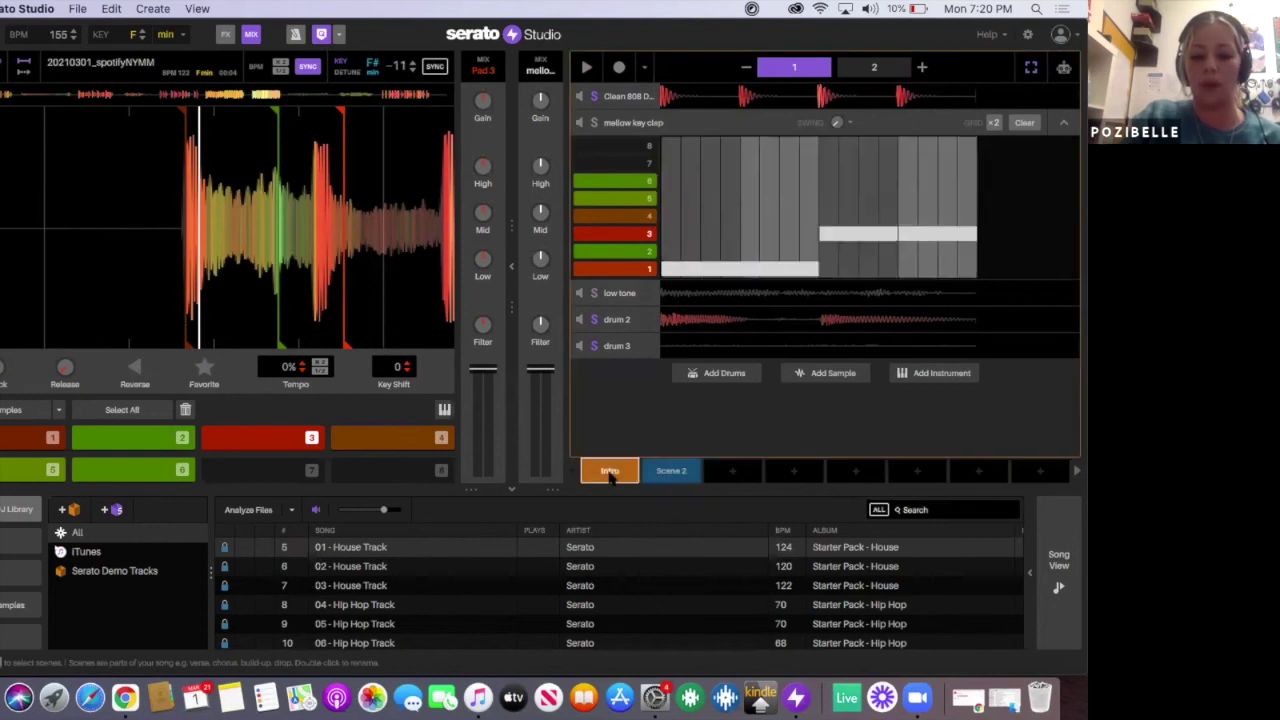
left_click(672, 474)
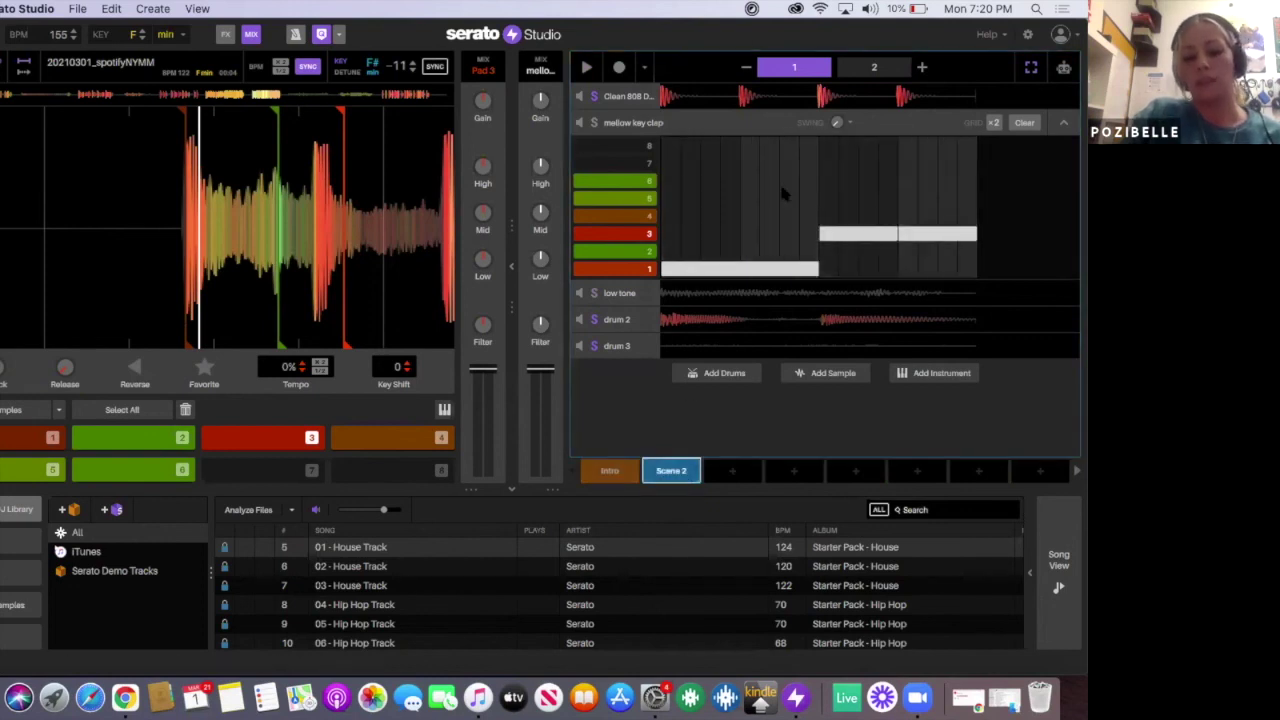
key("space")
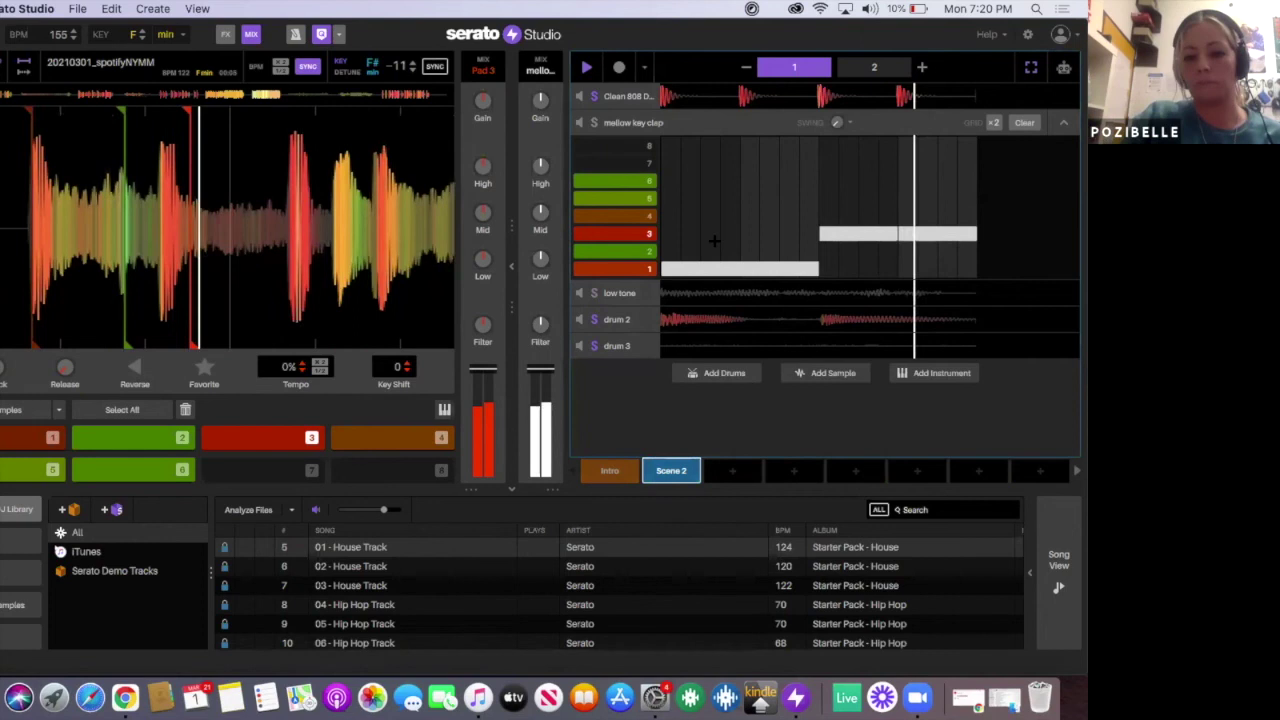
Step: In the Intro scene, remove every pad 1 note after the opening four-step one from the drum 3 deck and stop playback
left_click(609, 470)
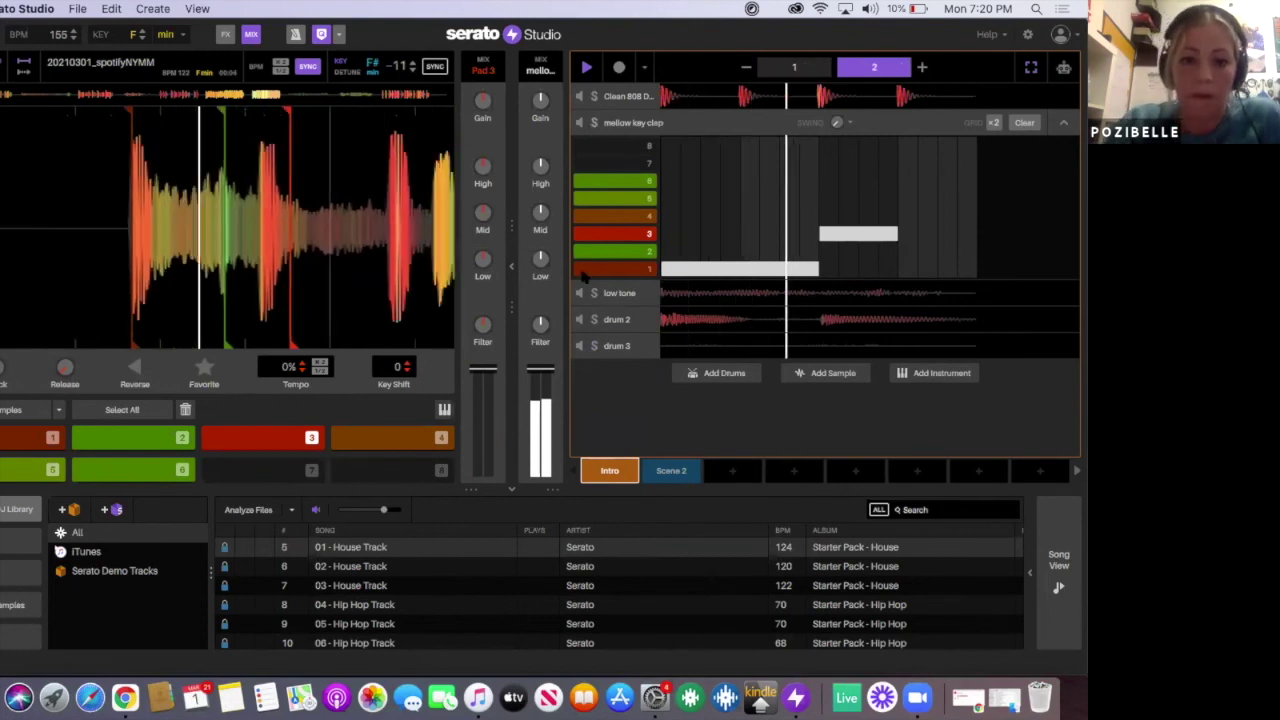
left_click(620, 346)
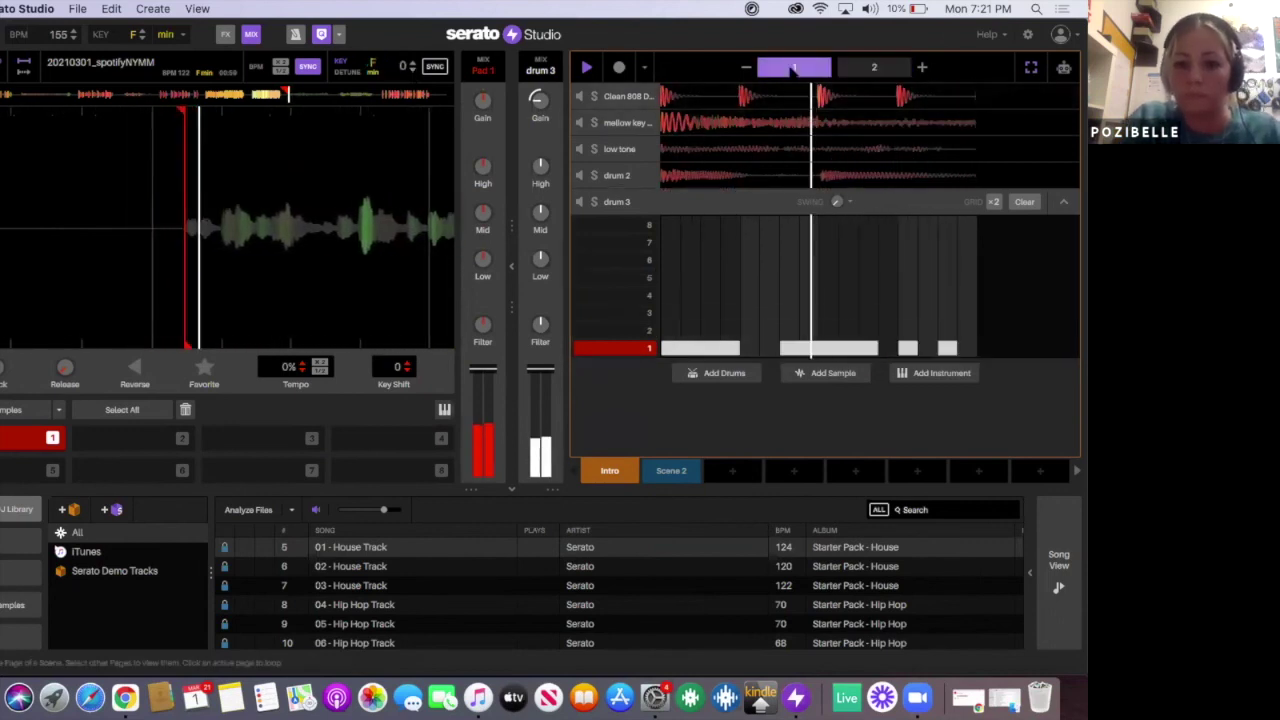
left_click(907, 349)
key("space")
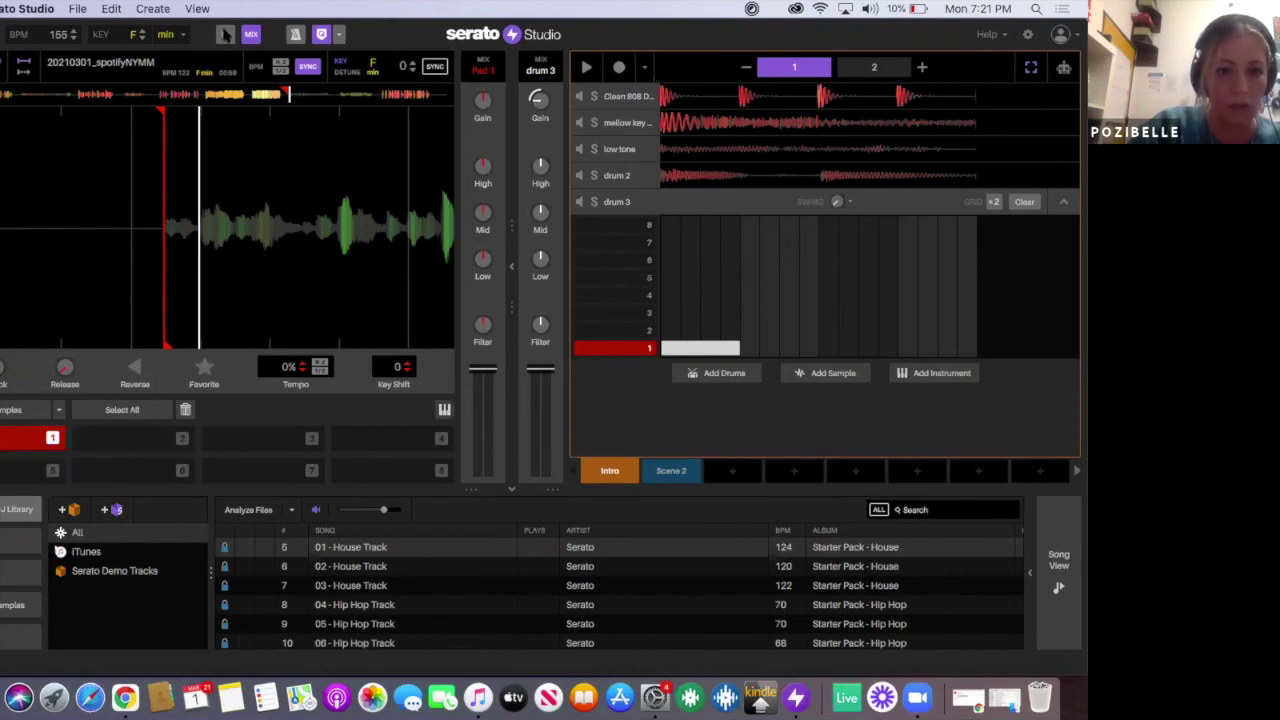
Step: Show the effects section and apply the Dub Echo effect to pad 1 of the drum 3 deck
left_click(225, 35)
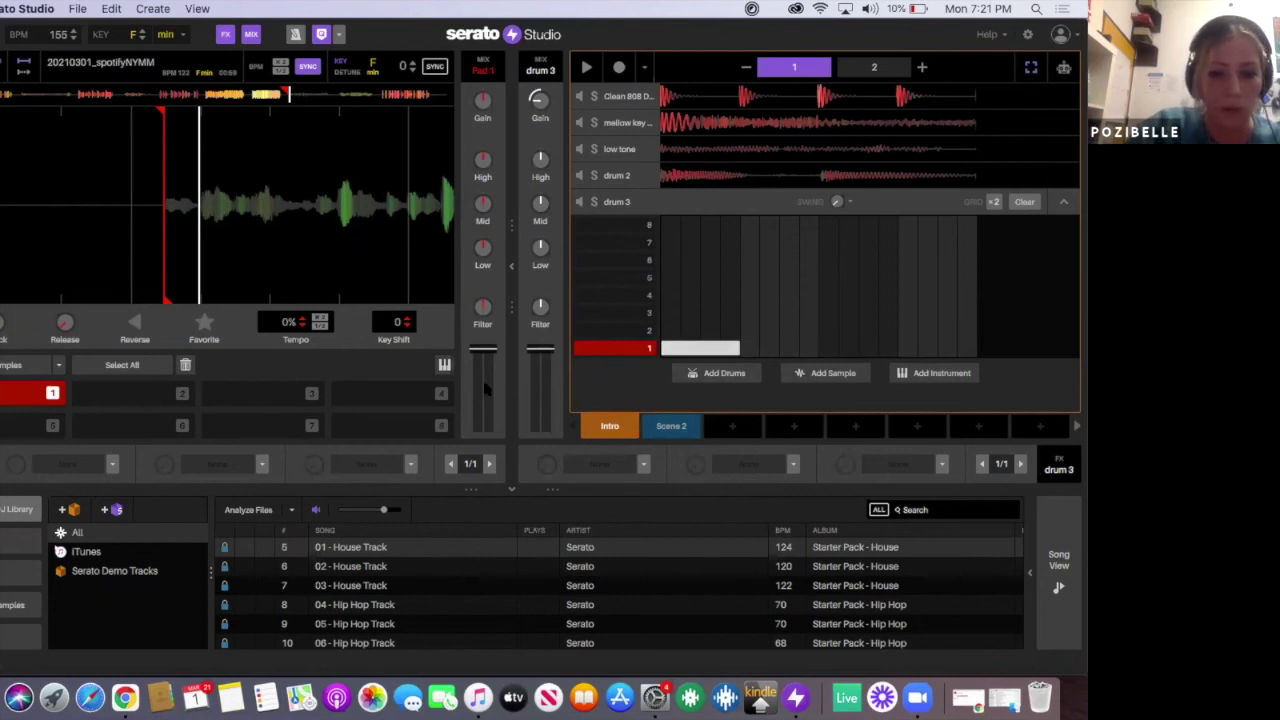
left_click(10, 398)
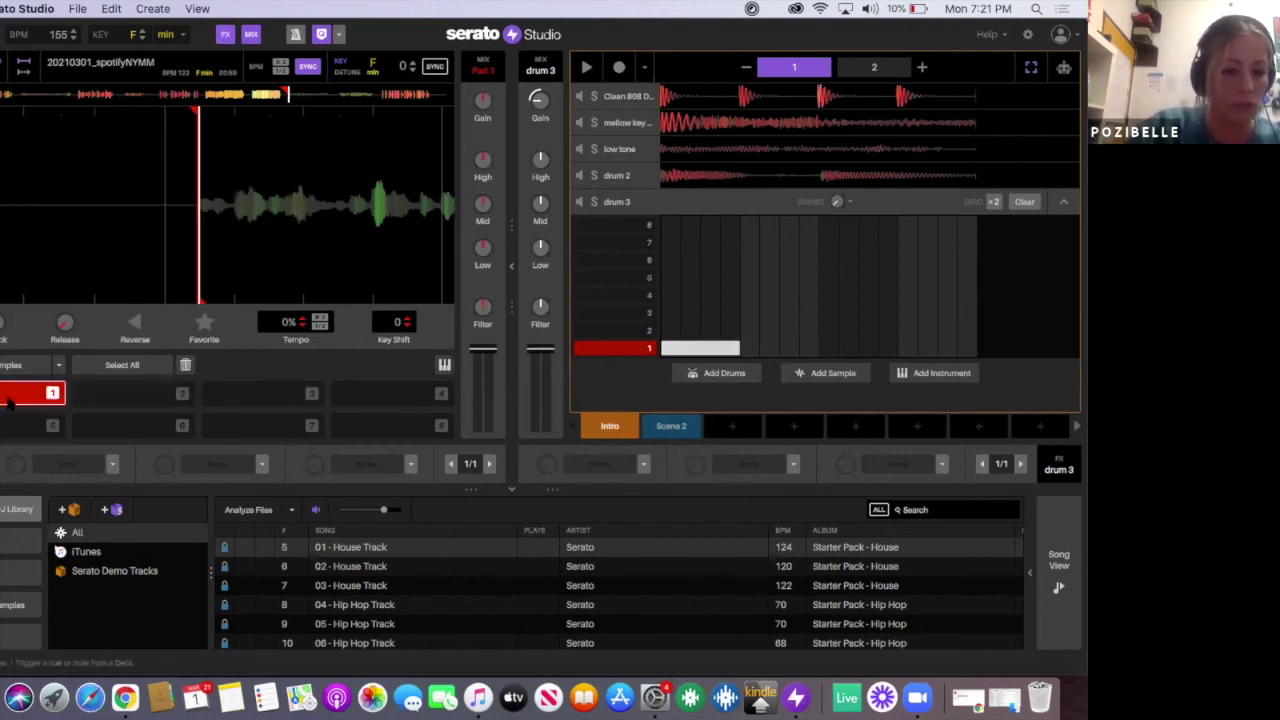
left_click(111, 470)
mouse_move(93, 549)
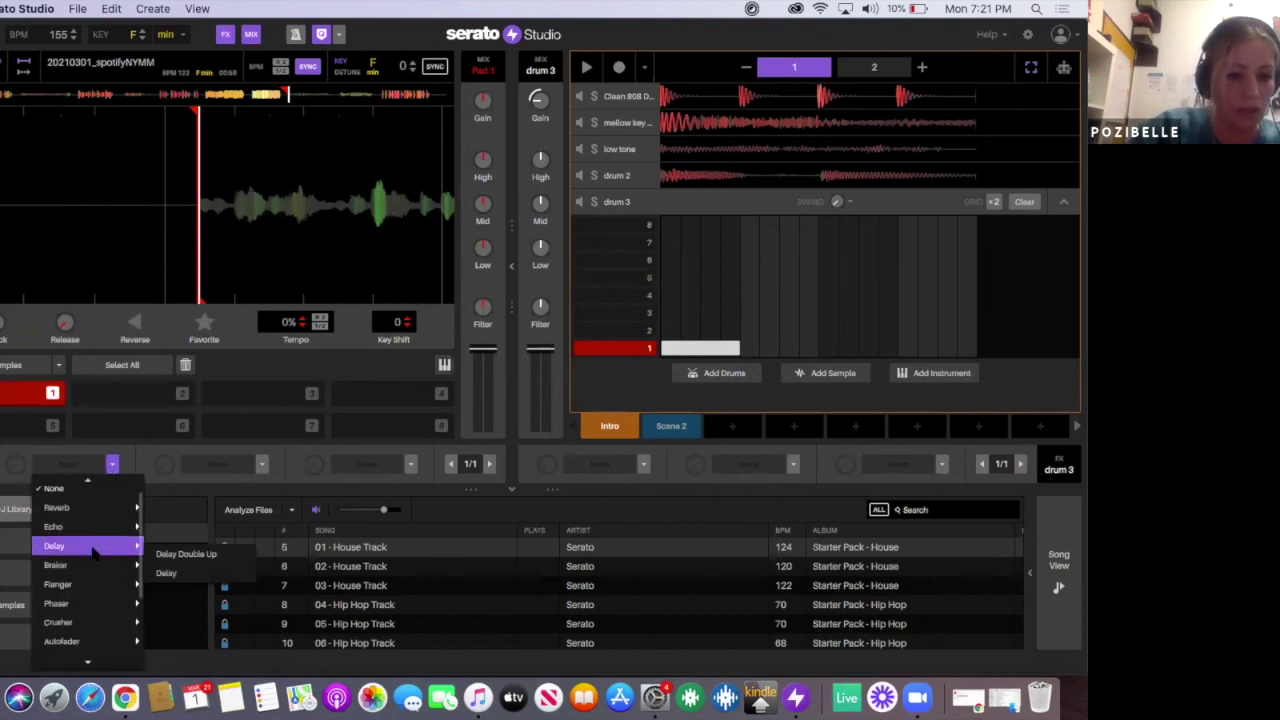
mouse_move(87, 524)
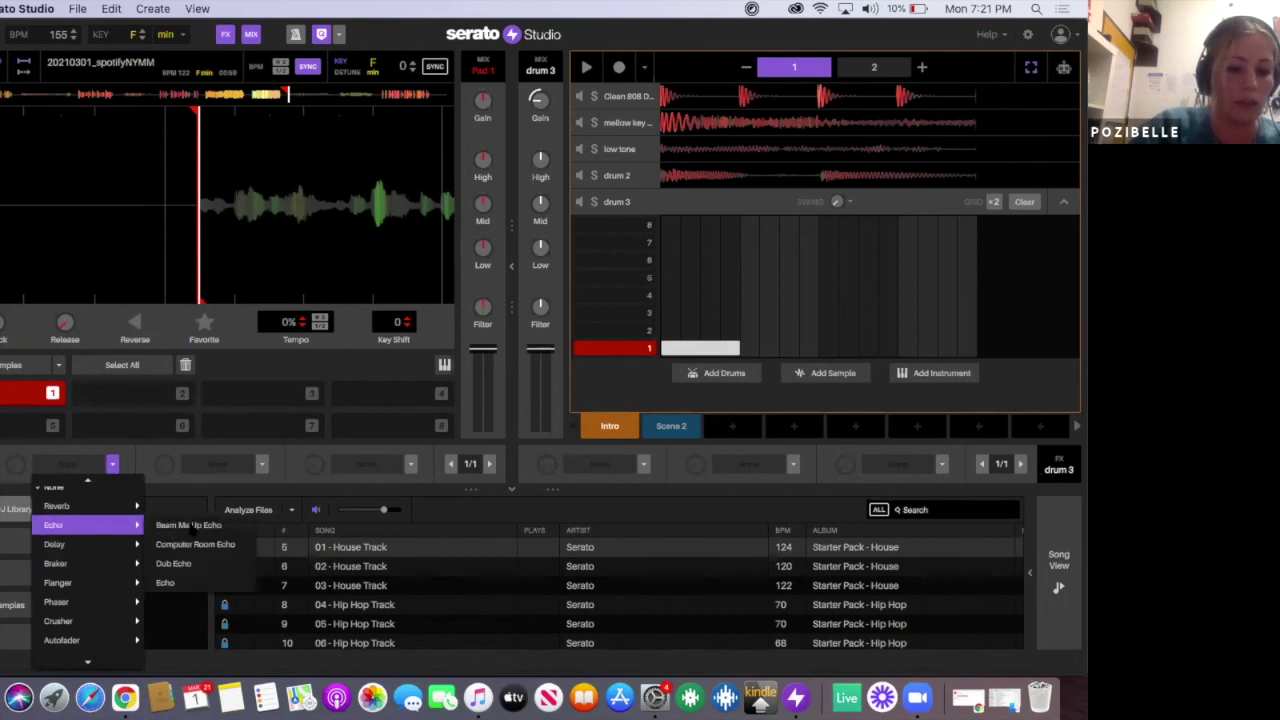
left_click(190, 566)
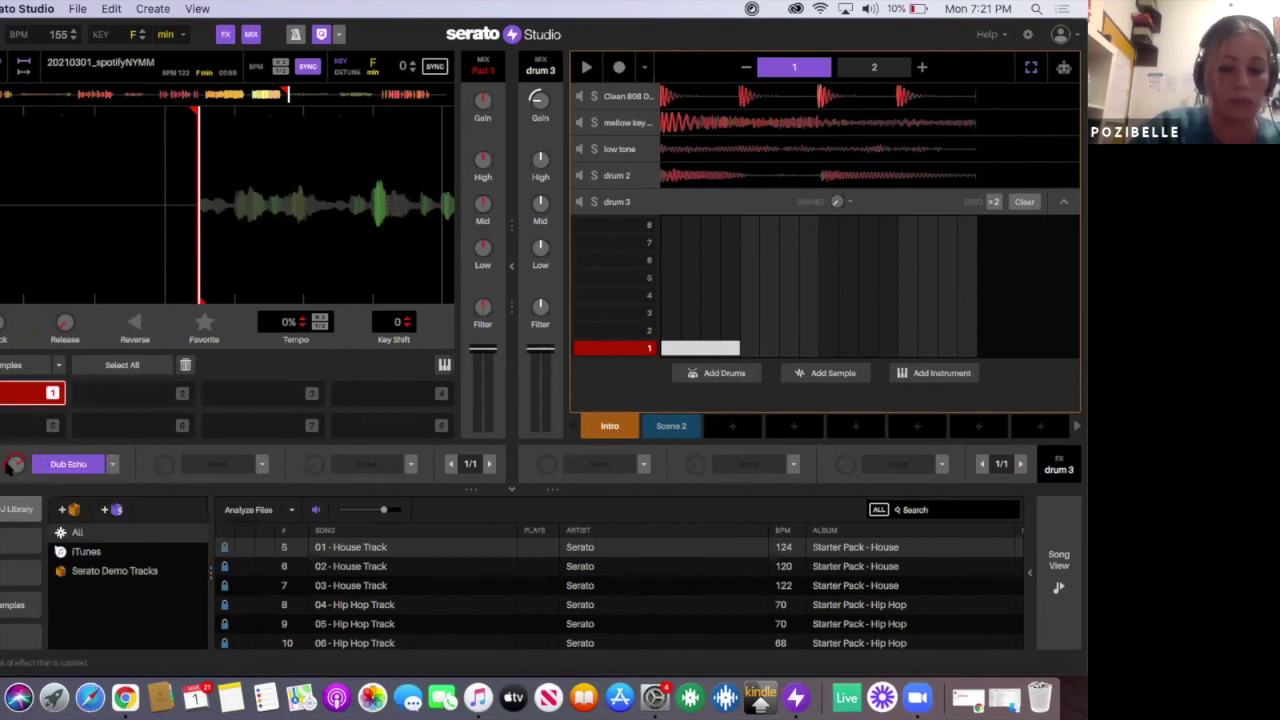
Step: Play the Intro scene with the Dub Echo effect, soloing drum 3 and other decks in turn, and clear the solos
key("space")
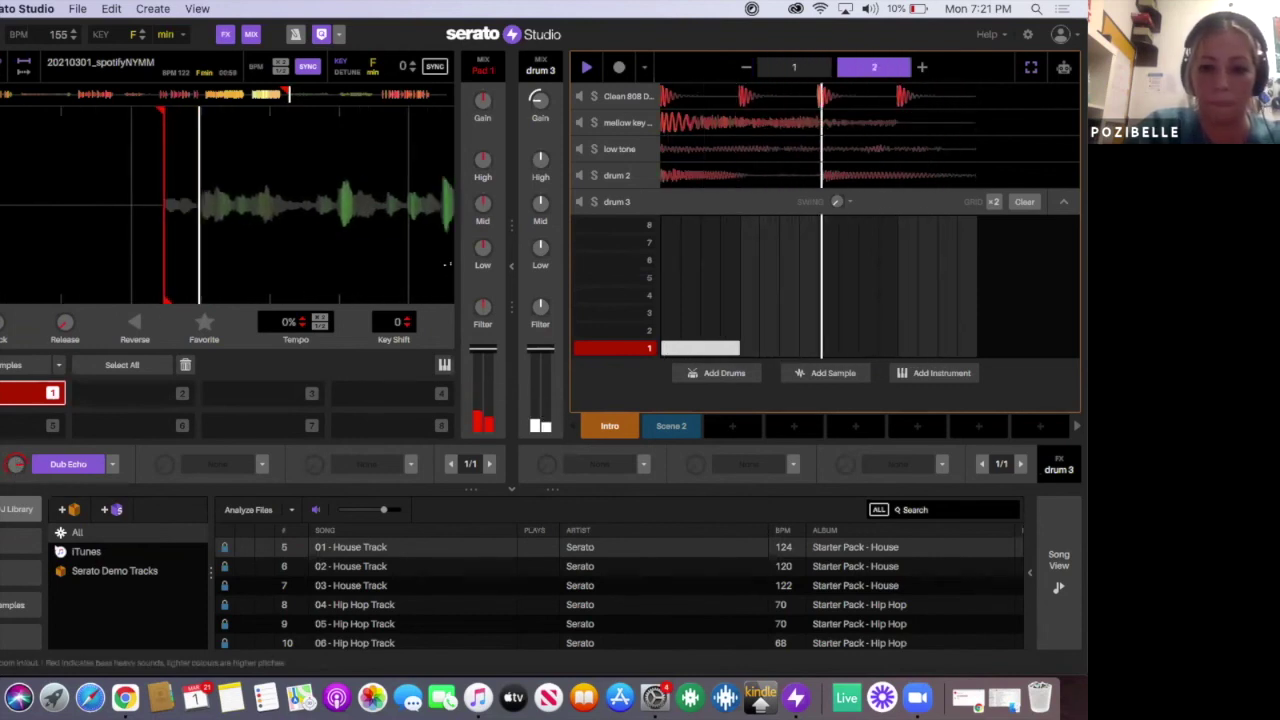
left_click(593, 201)
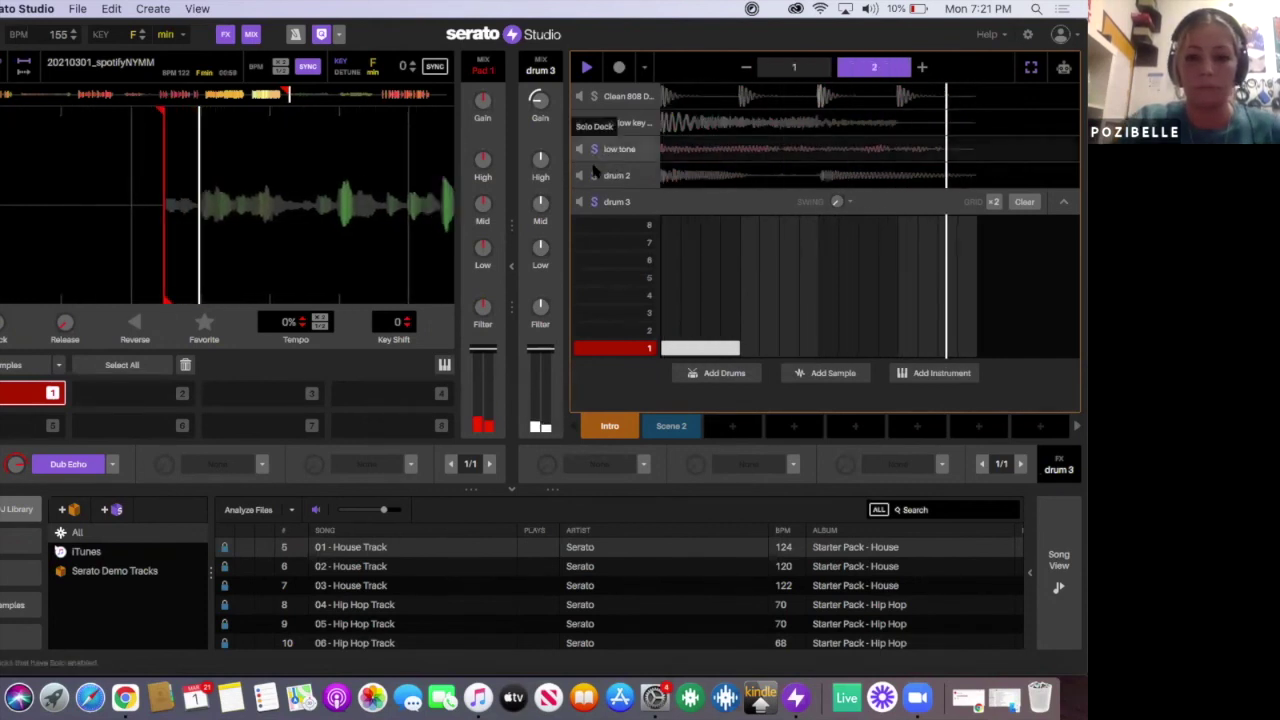
left_click(595, 175)
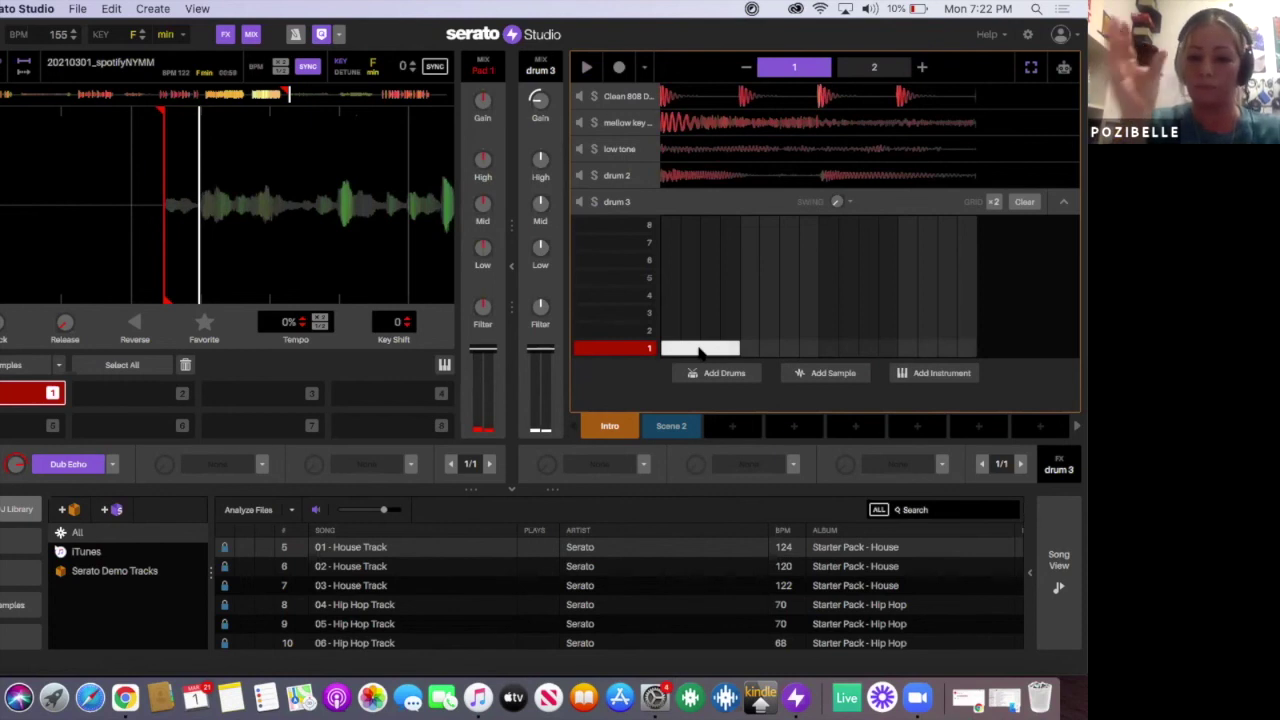
double_click(586, 428)
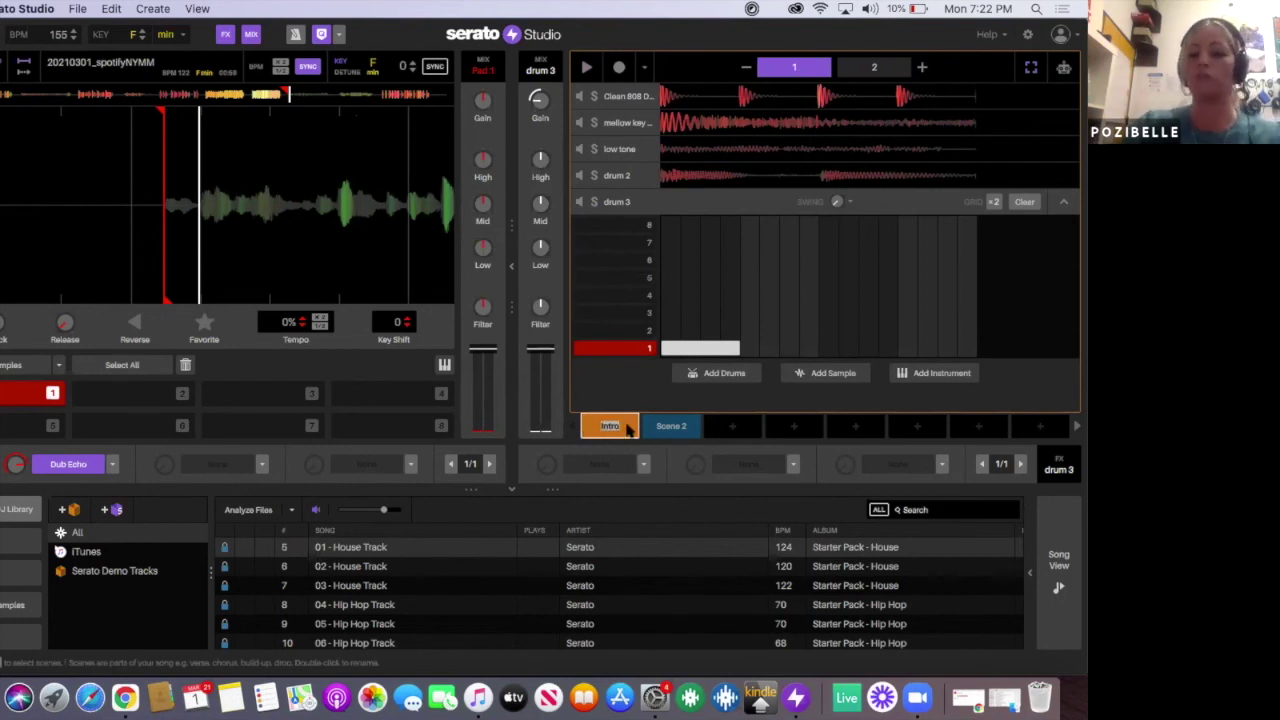
left_click(628, 431)
key("Return")
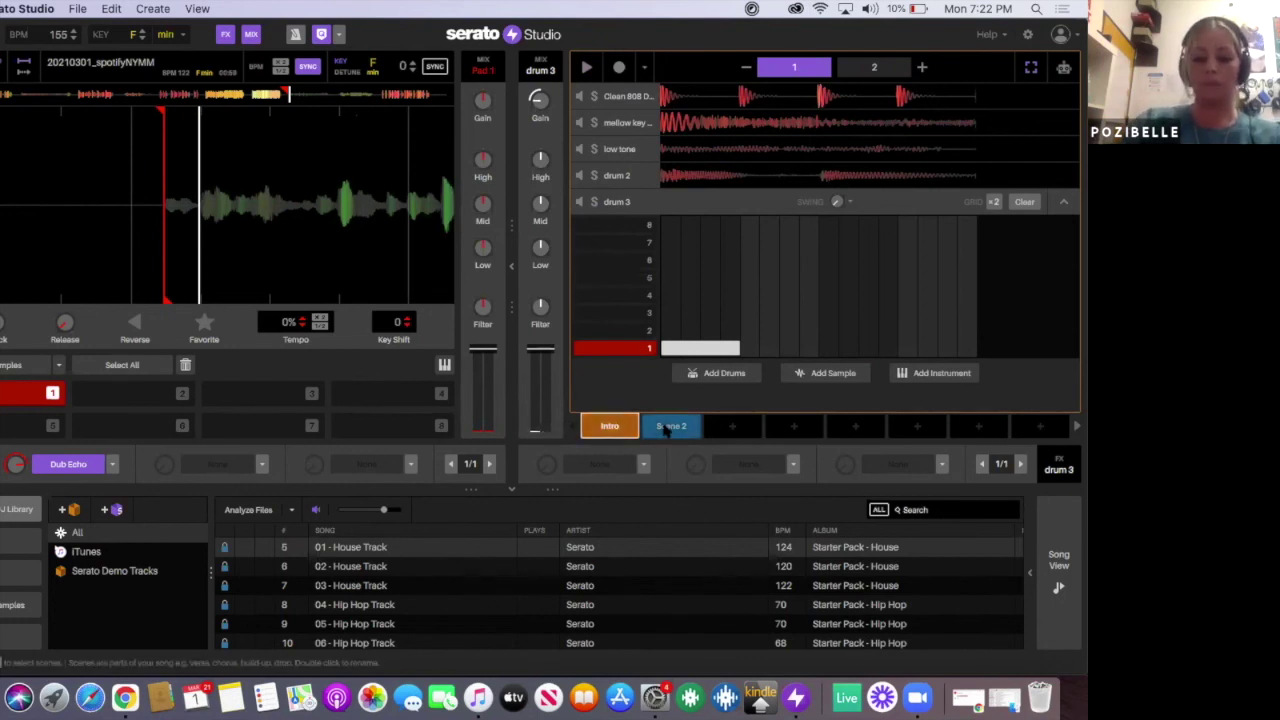
Step: In Scene 2, remove every pad 1 note after the opening four-step one from the drum 3 deck on pages 1 and 2
left_click(666, 427)
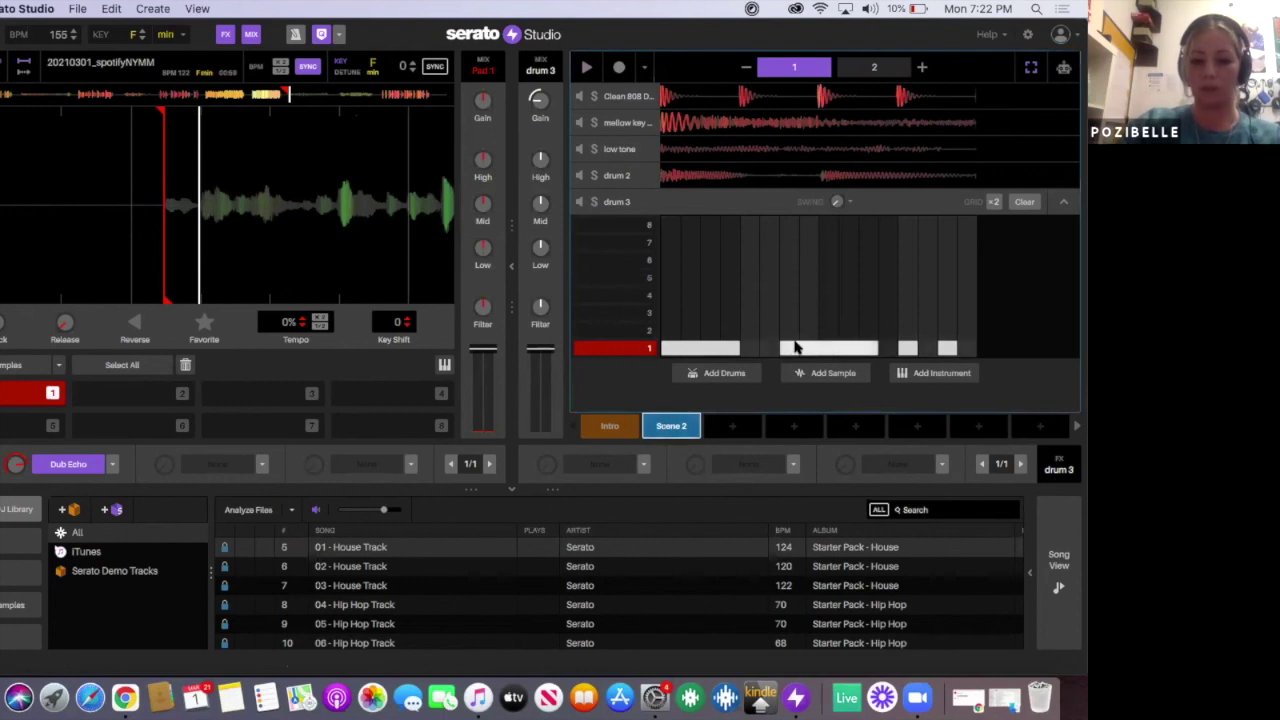
left_click(800, 347)
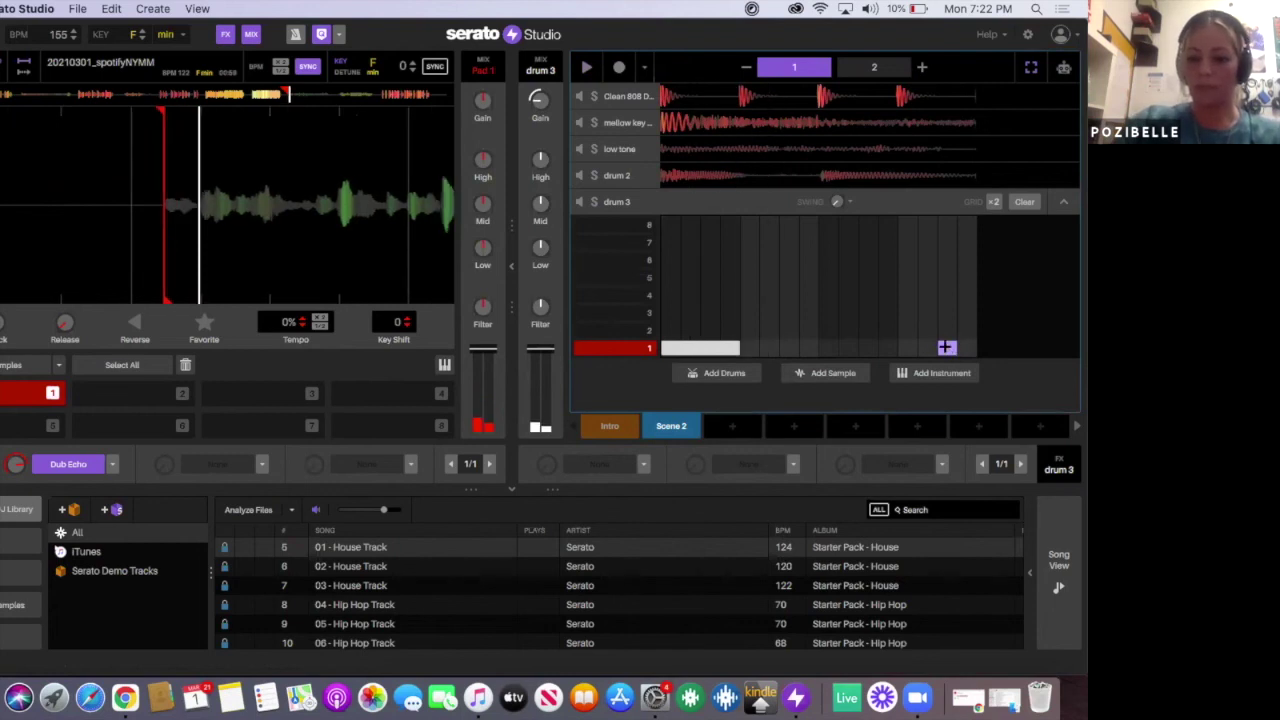
left_click(874, 67)
left_click(818, 348)
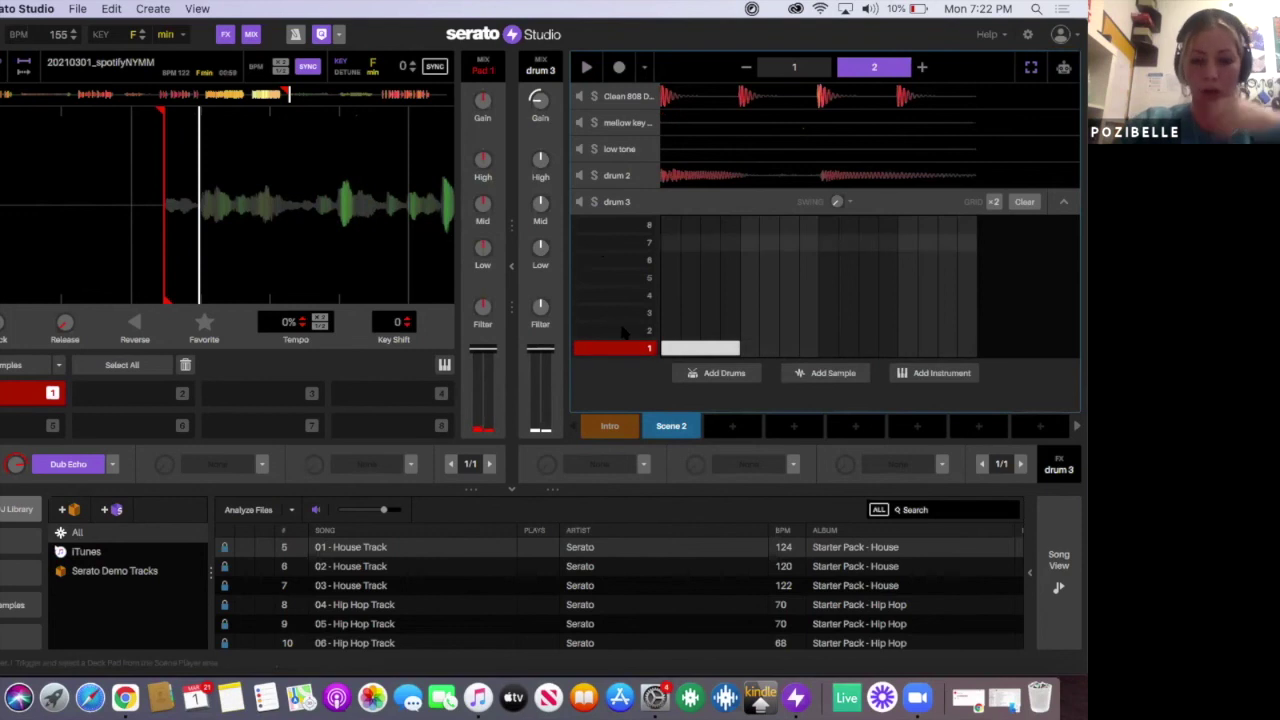
Step: In the Intro scene, clear the Clean 808 Drum Kit and drum 2 patterns on page 1
left_click(611, 421)
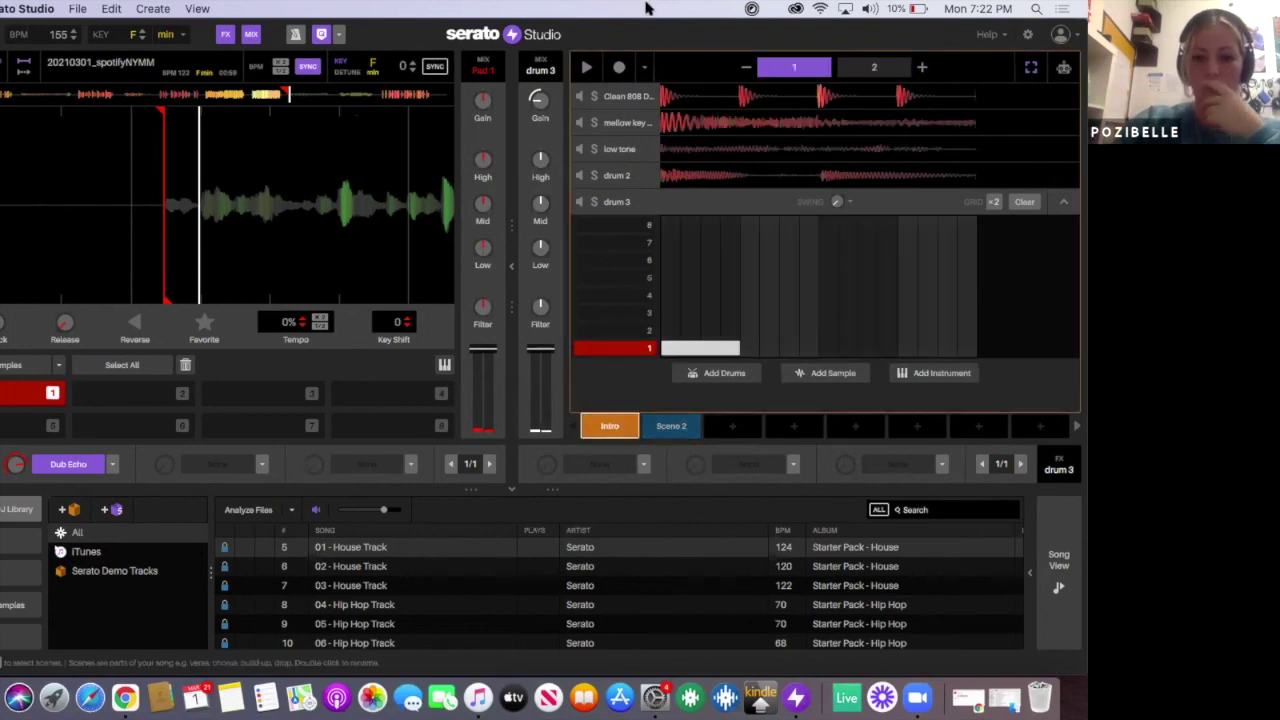
left_click(616, 96)
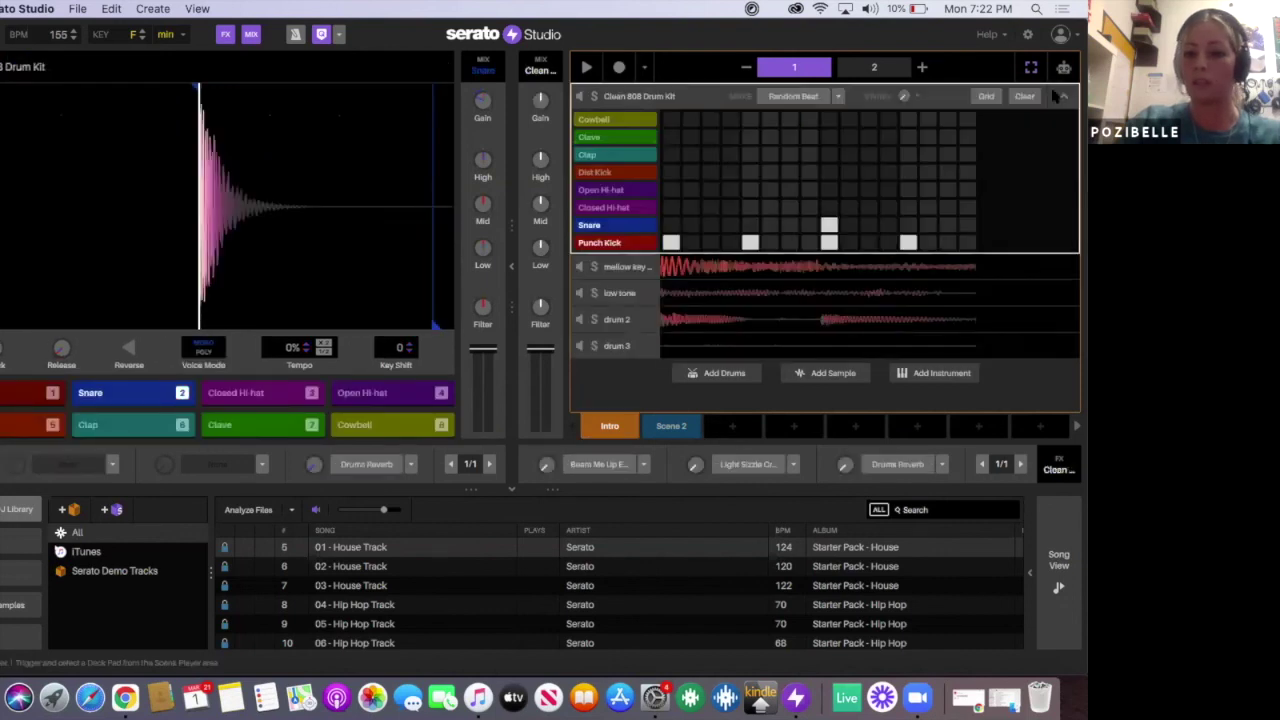
left_click(1024, 97)
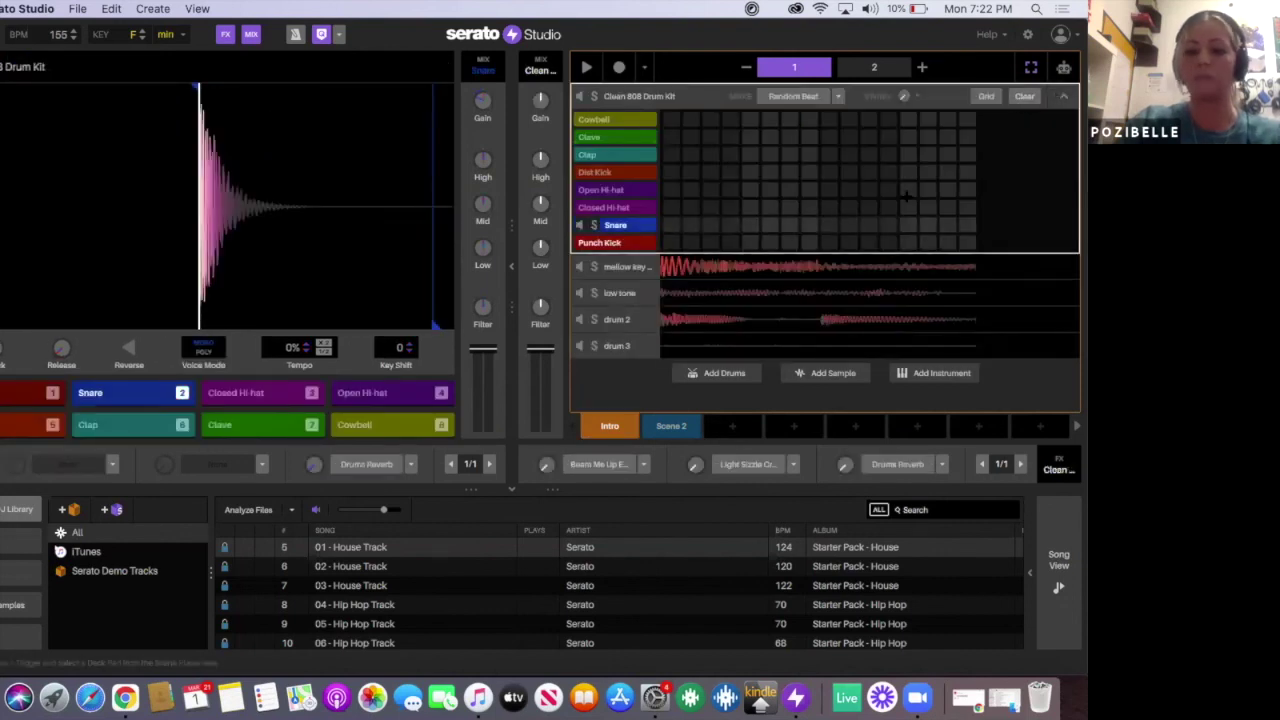
left_click(618, 319)
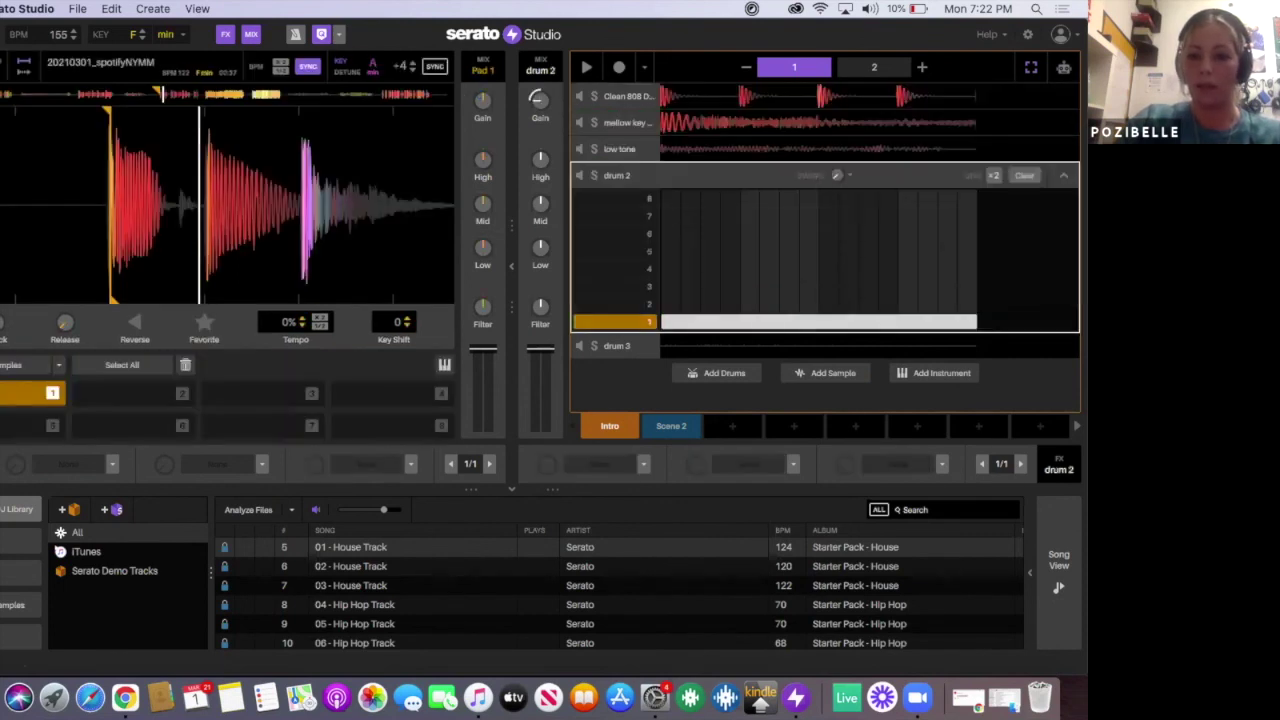
left_click(1024, 176)
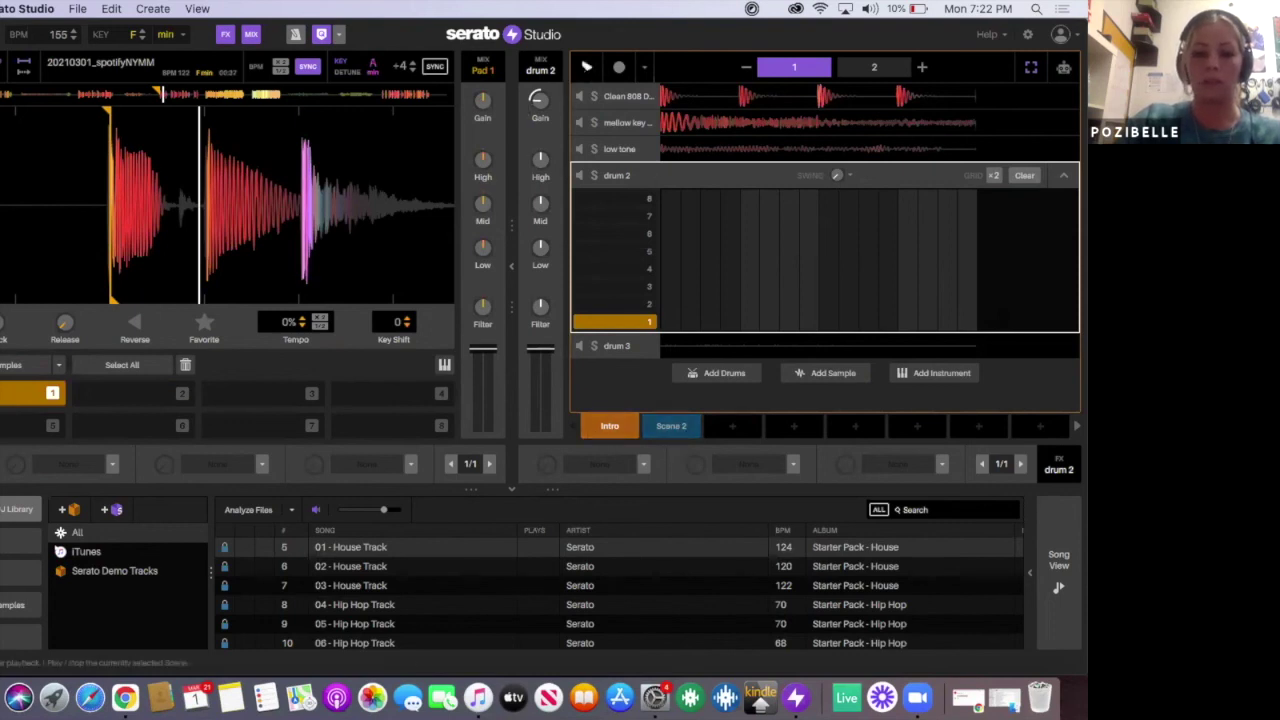
Step: Play the Intro scene and Scene 2 in turn, and copy Scene 2 into a new Scene 3
left_click(586, 67)
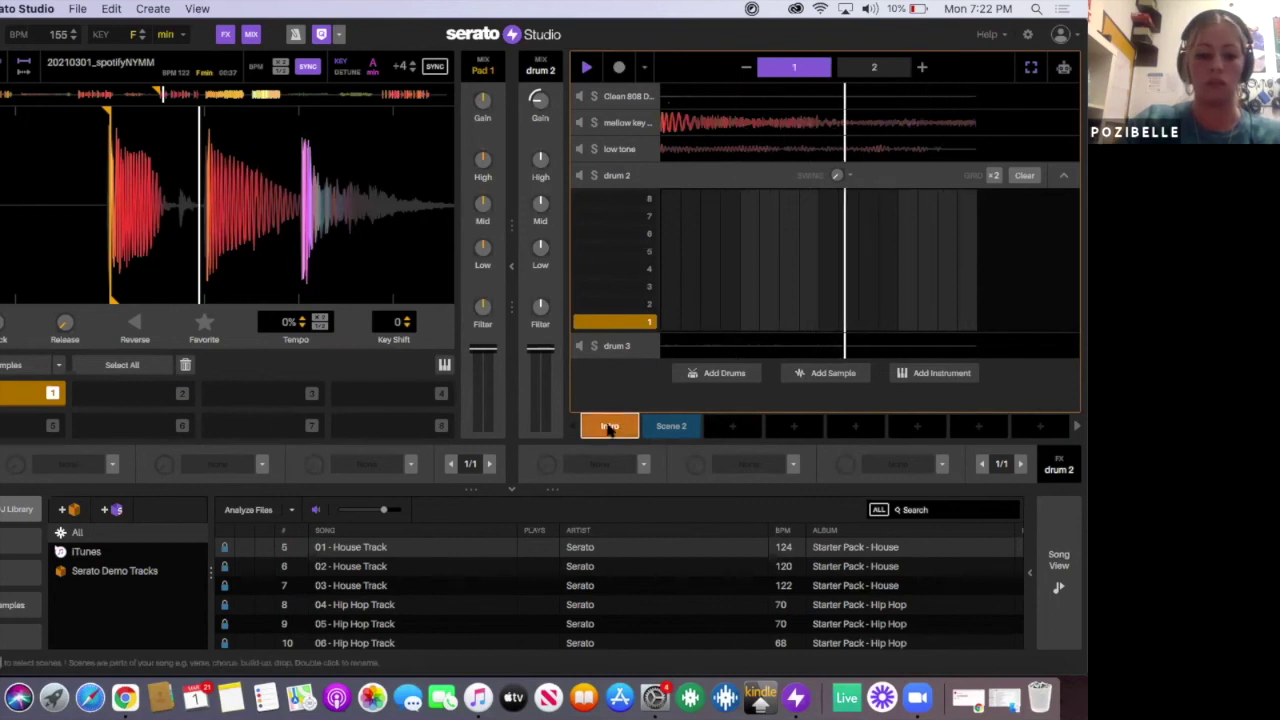
left_click(665, 428)
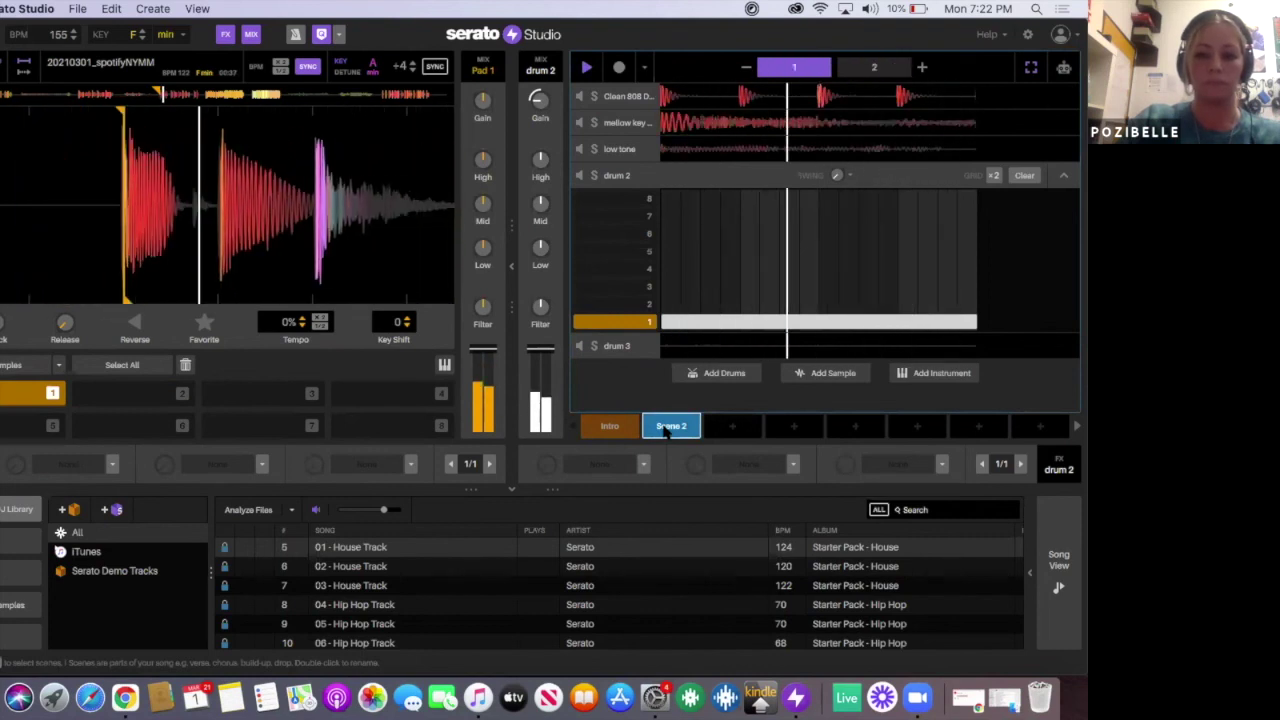
left_click(732, 426)
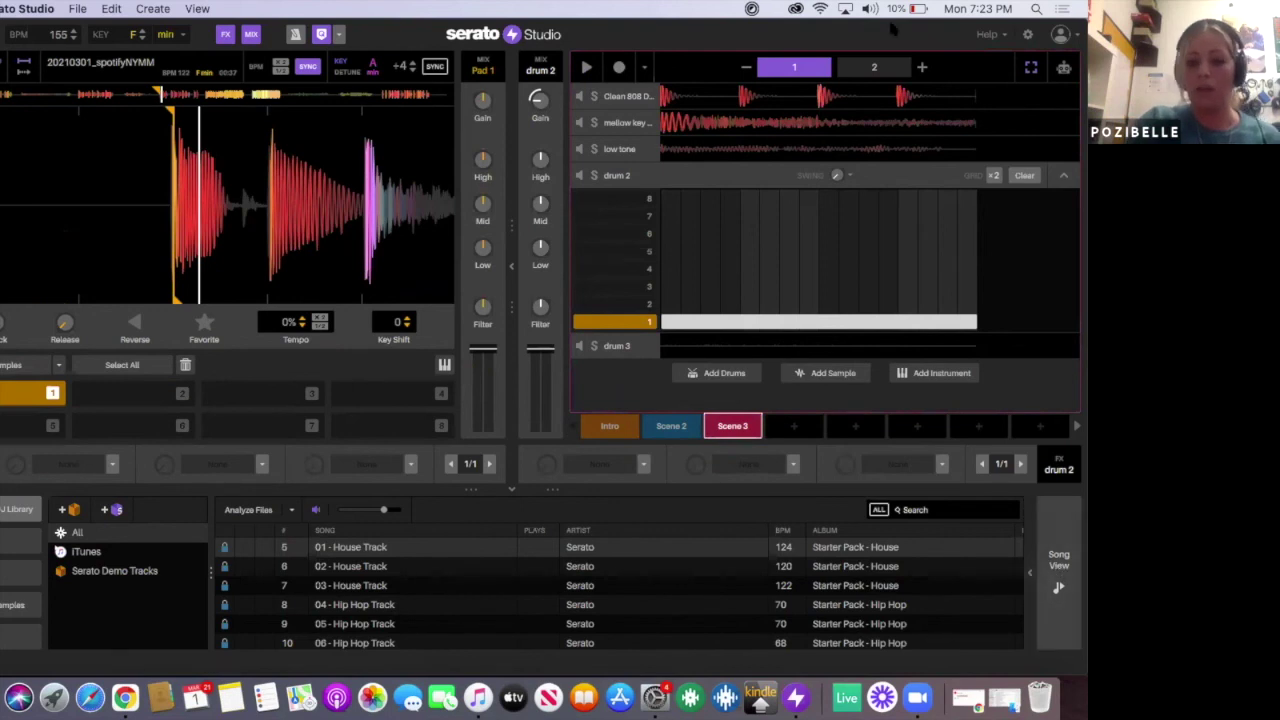
Step: Show the song arrangement timeline with the Intro scene selected, and look over the project save and export commands
left_click(1060, 585)
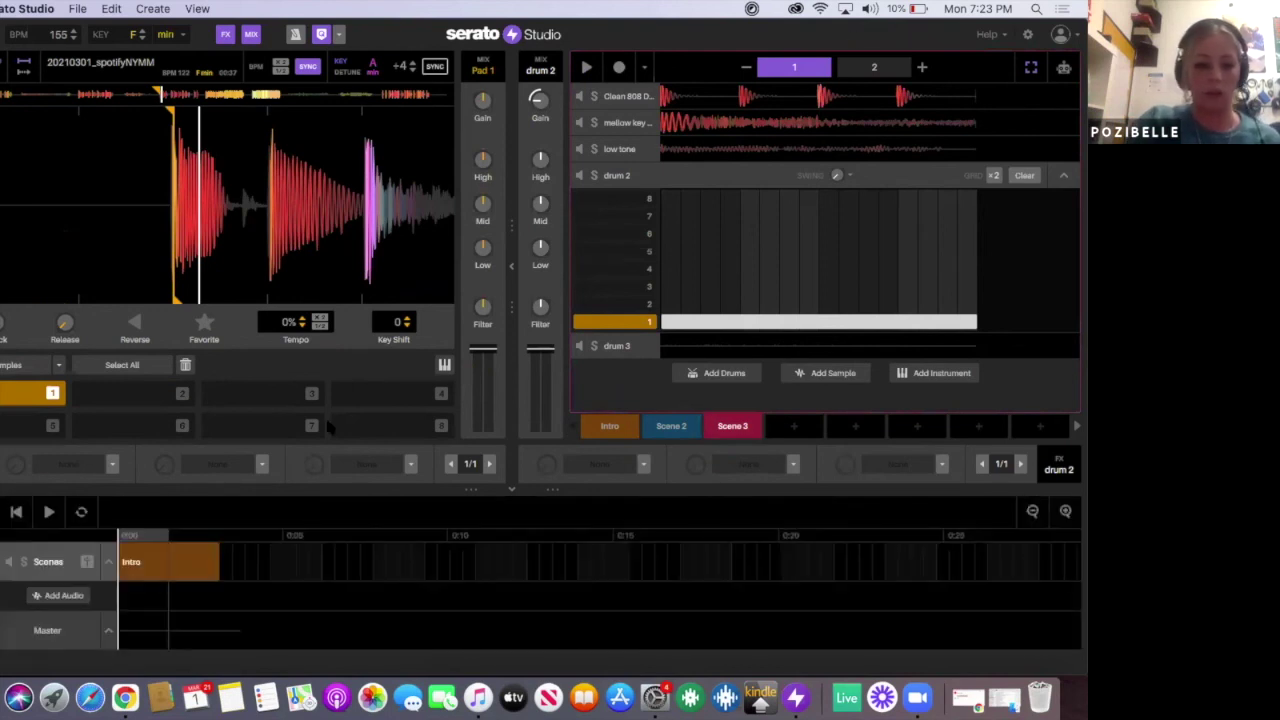
mouse_move(609, 427)
left_mouse_down()
mouse_move(252, 566)
mouse_move(600, 450)
mouse_move(605, 429)
left_mouse_up()
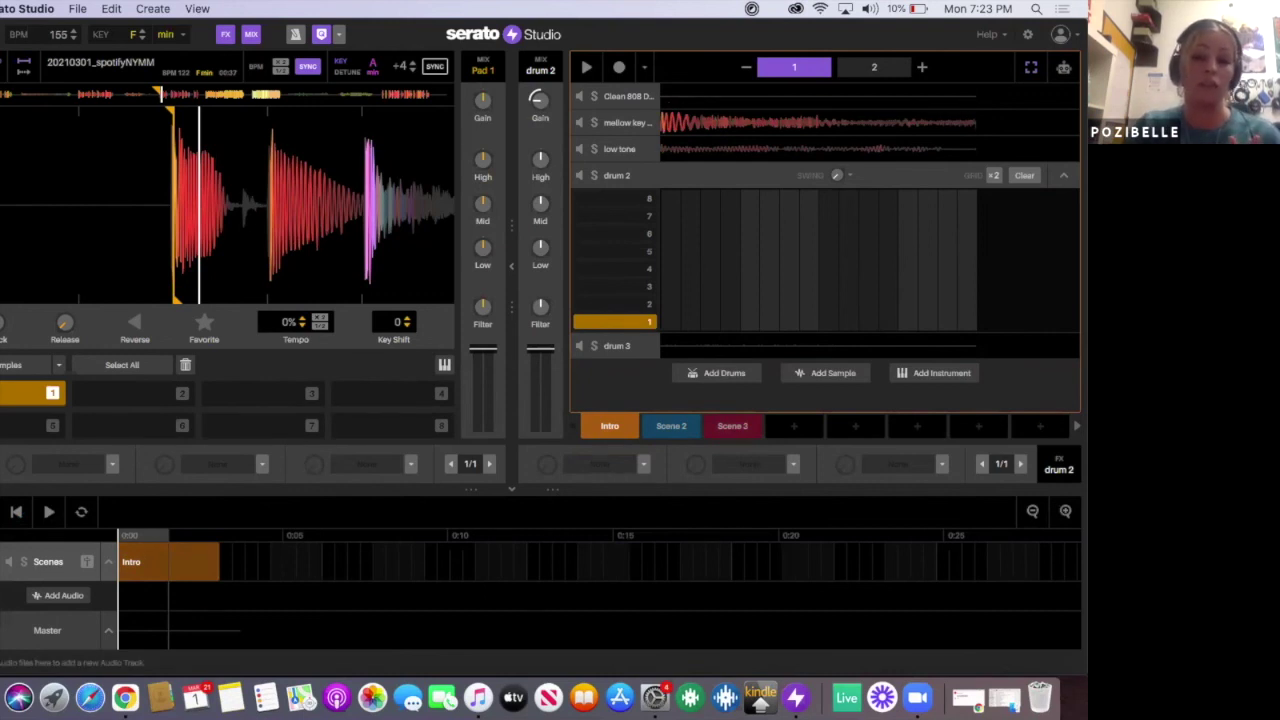
left_click(77, 10)
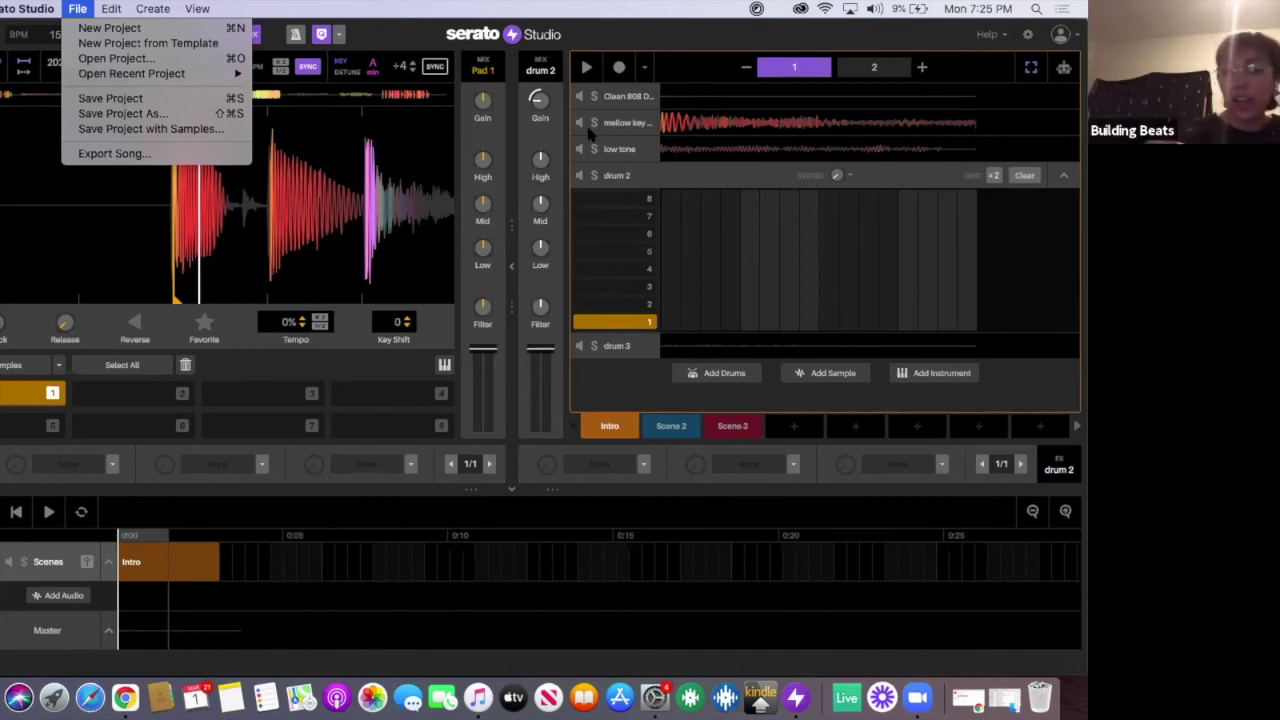
key("Escape")
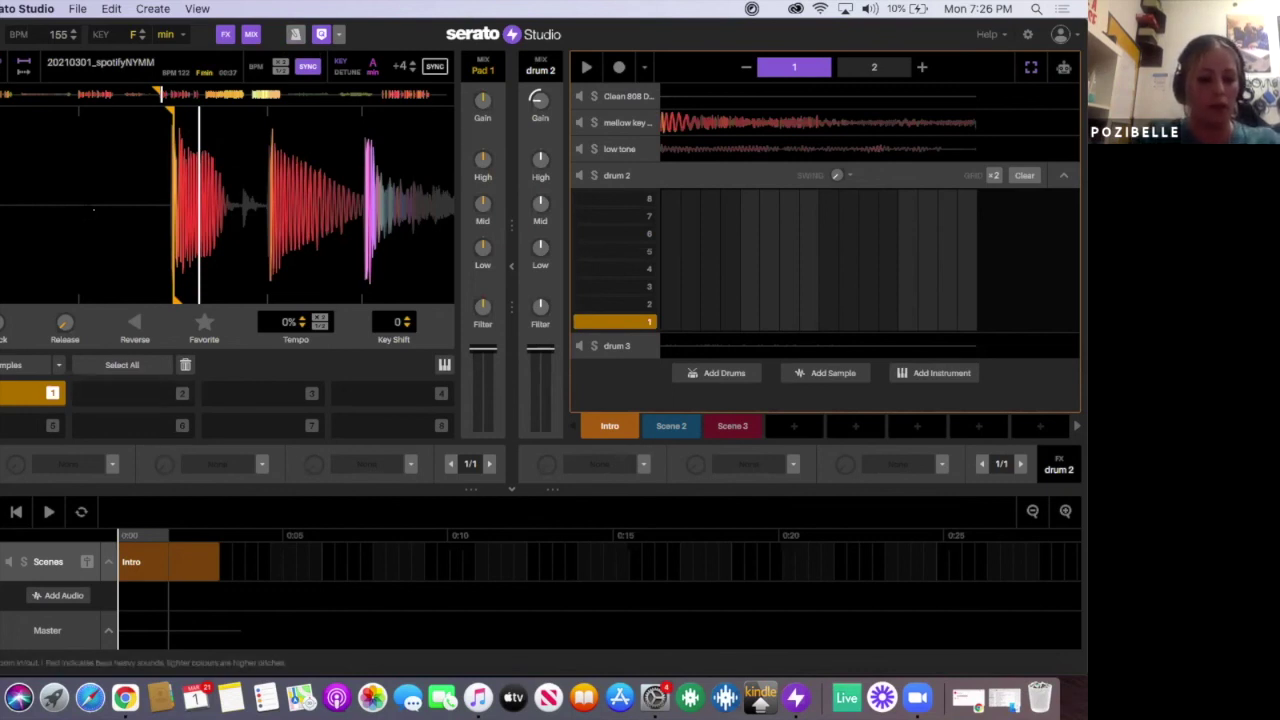
Step: Set cue points for pads 2 and 3 on the first hit of the drum 2 sample and trigger them alternately
key("2")
key("3")
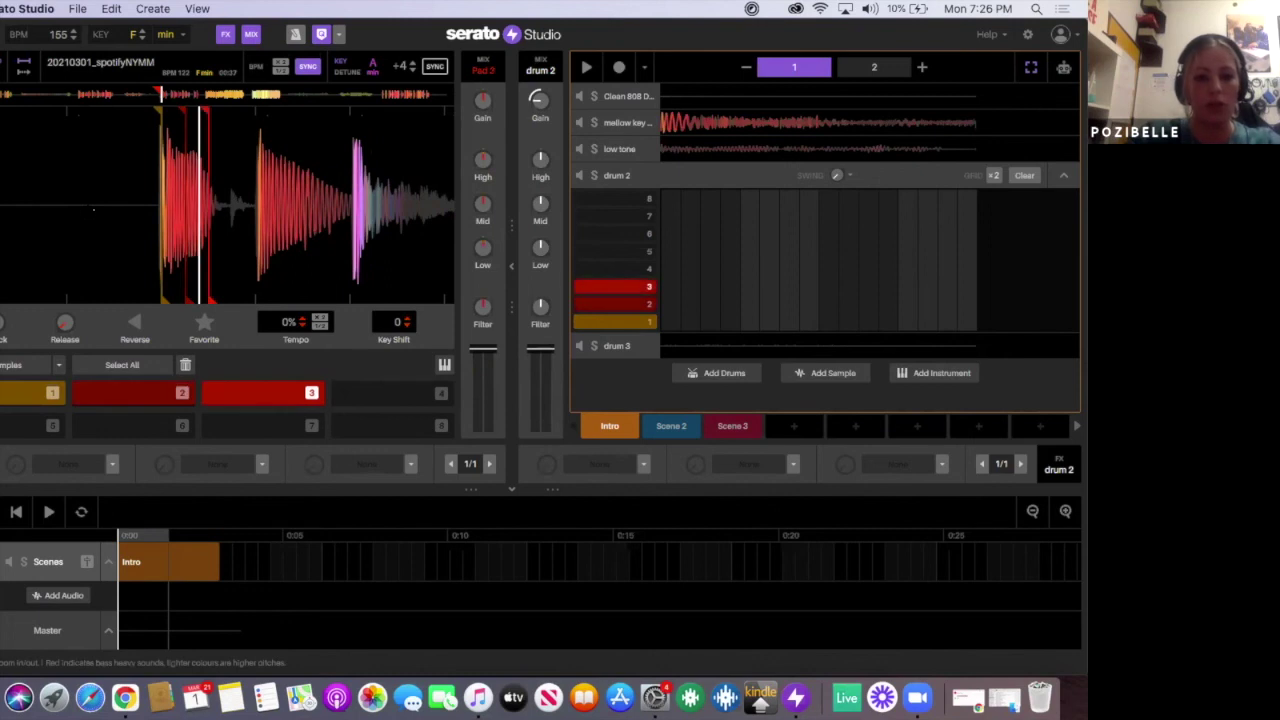
key("2")
key("3")
key("2")
key("3")
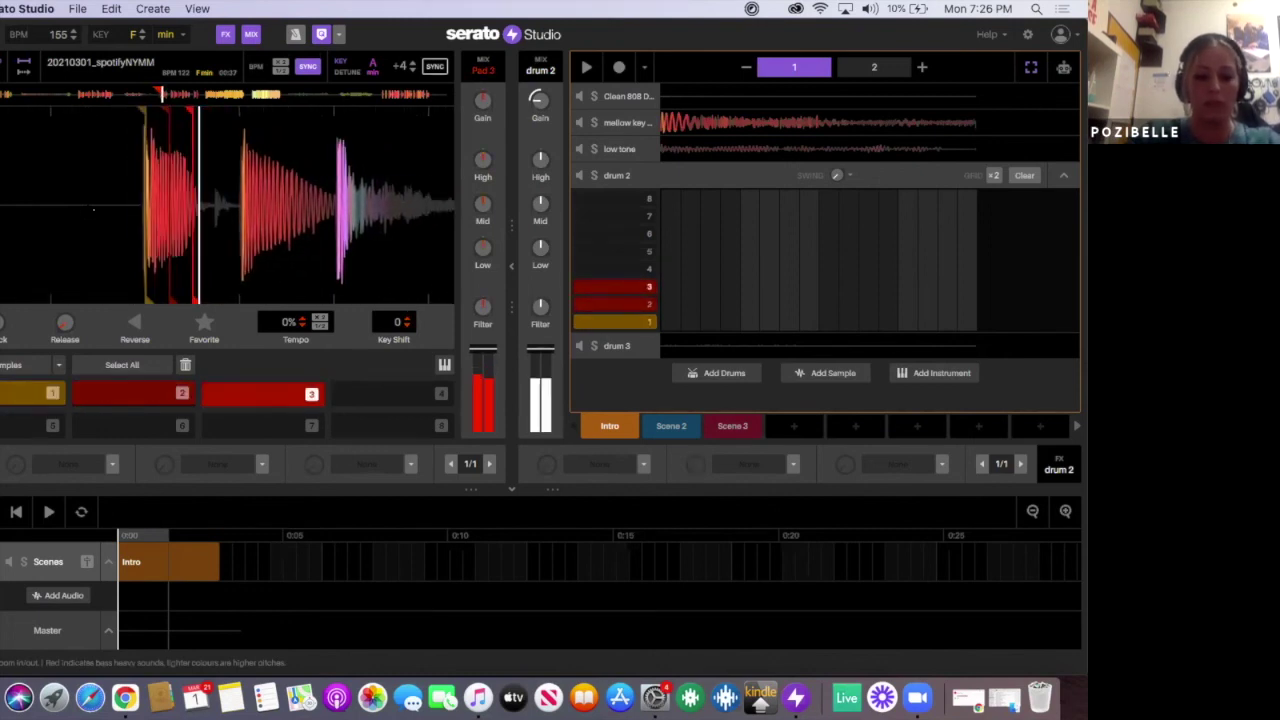
key("3")
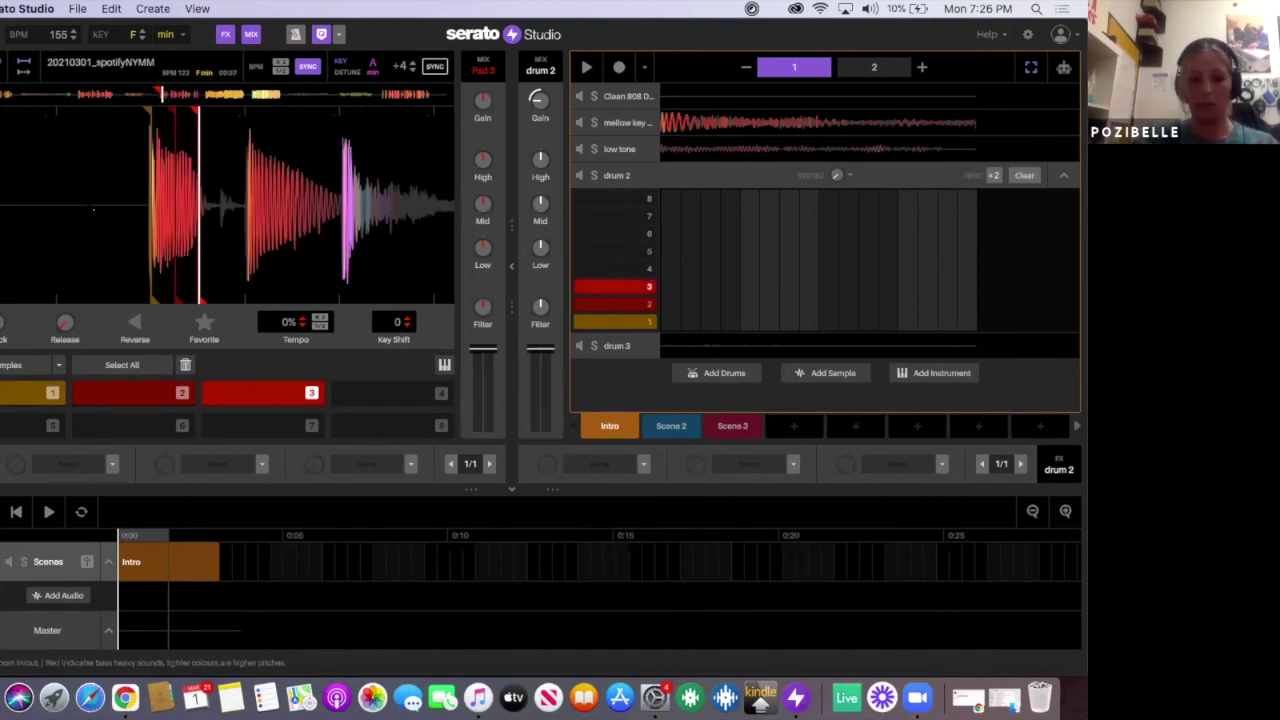